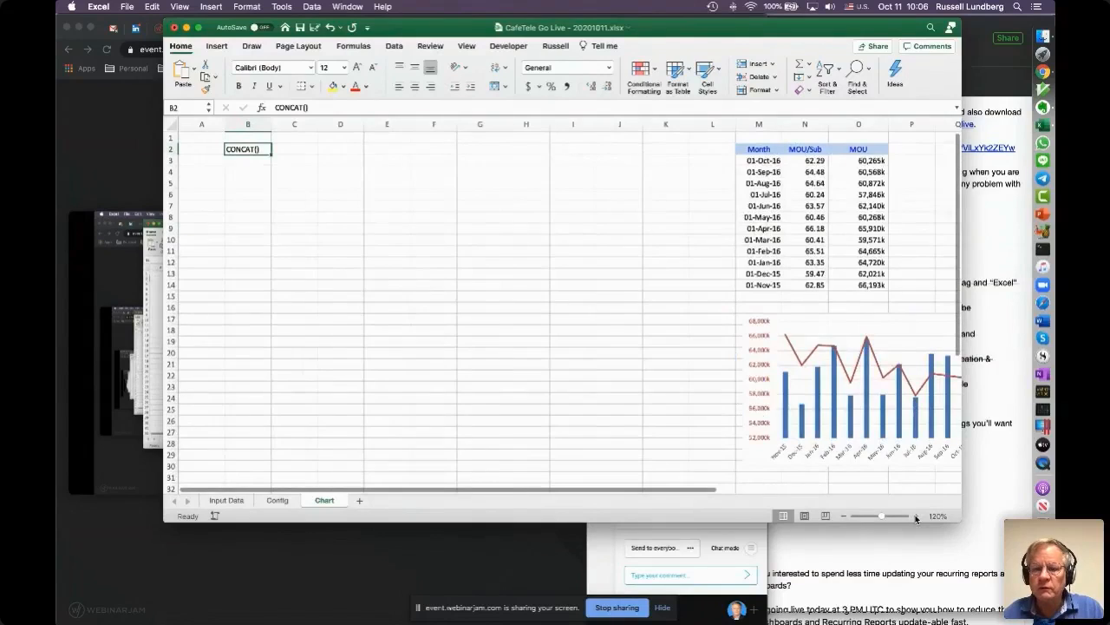
# Step: Enlarge the Chart sheet view to 150% and narrow the empty columns H through L
pyautogui.click(916, 517)
pyautogui.click(916, 516)
pyautogui.moveTo(593, 126); pyautogui.dragTo(737, 126)
pyautogui.click(322, 192)
pyautogui.click(273, 154)
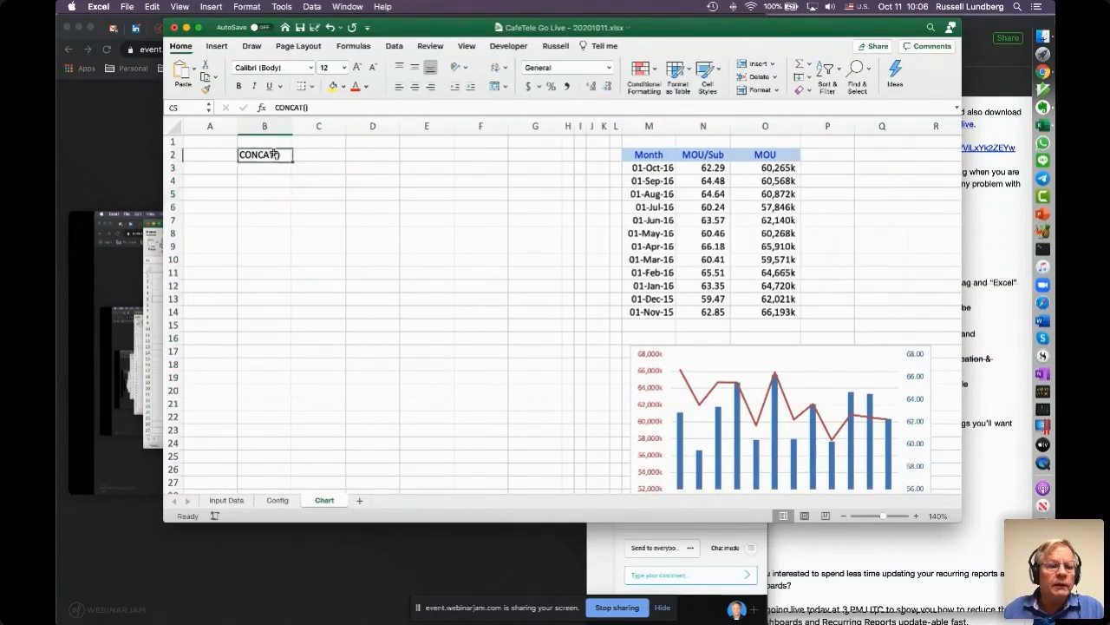
pyautogui.press('super+Tab')
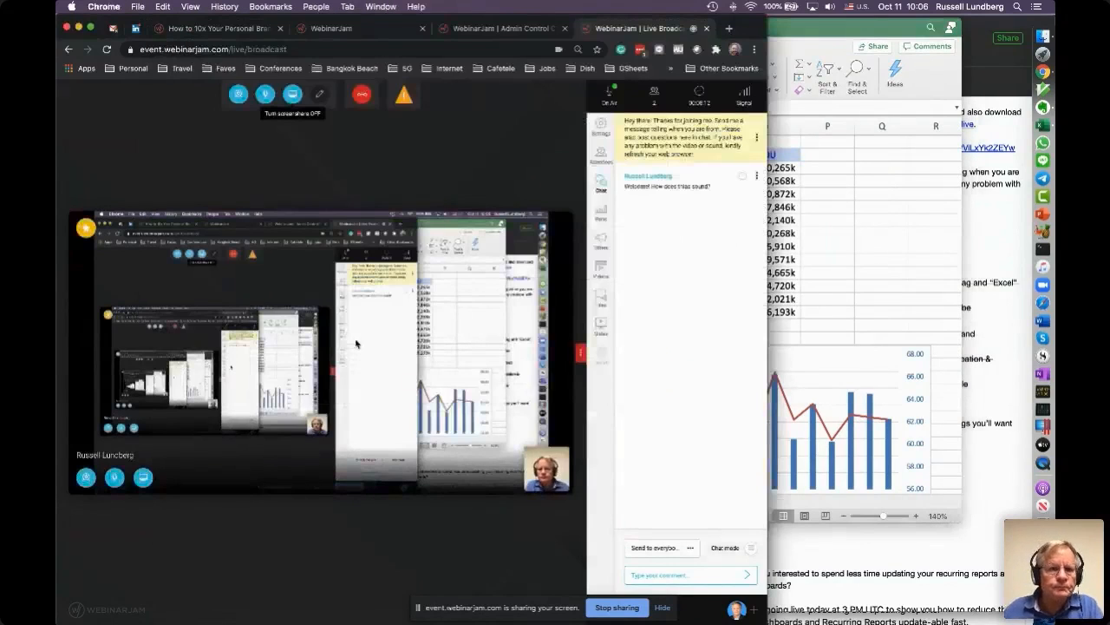
pyautogui.press('super+Tab')
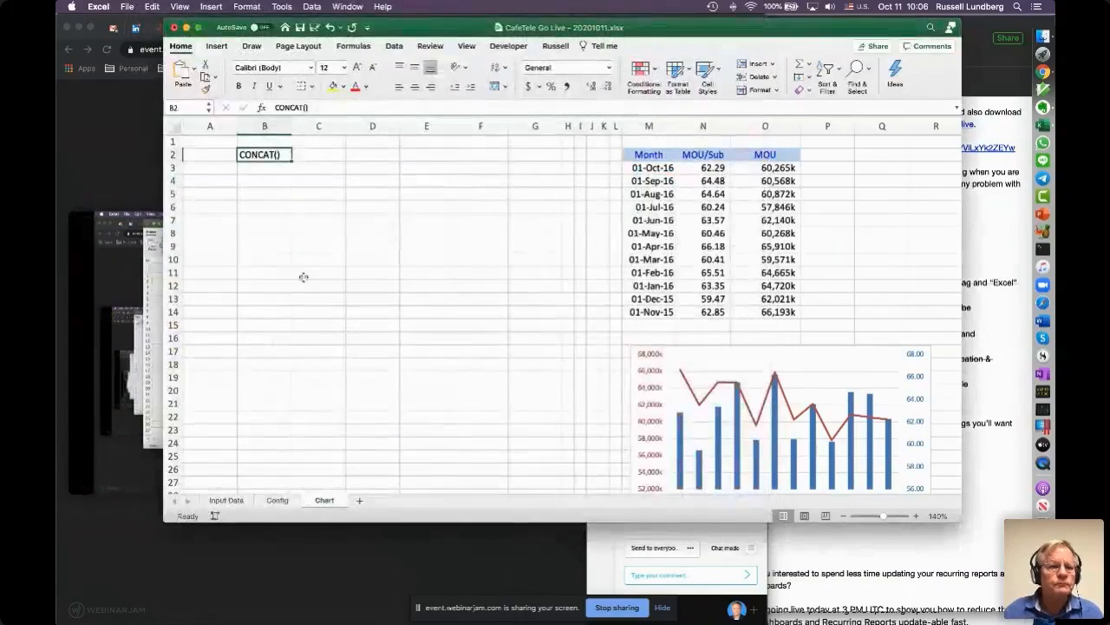
pyautogui.click(916, 516)
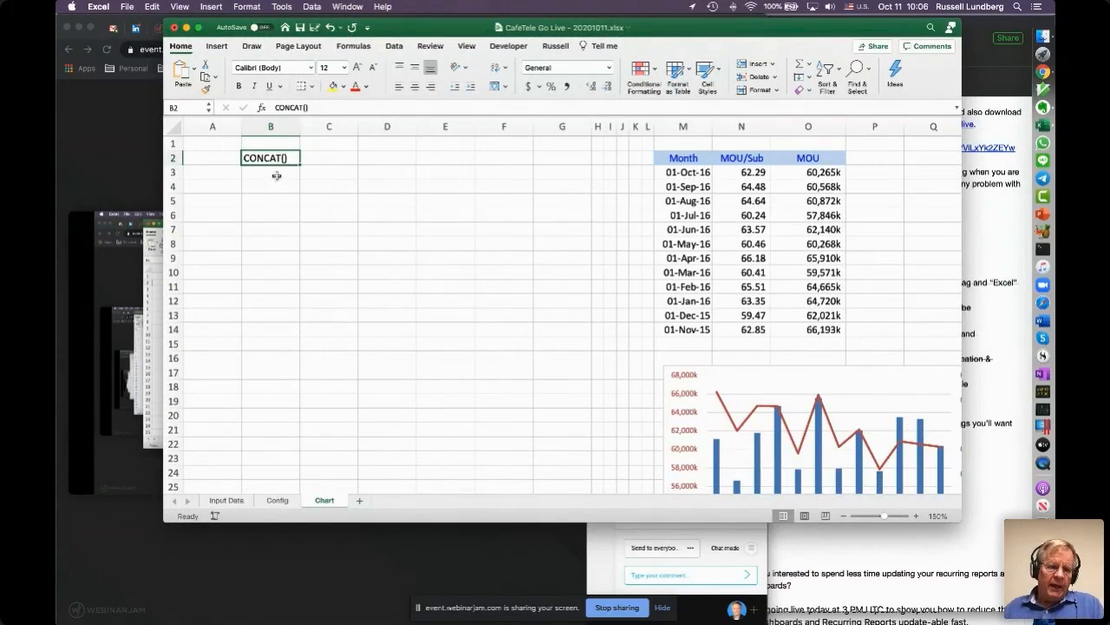
# Step: Enter the label & in cell C2, beside the CONCAT() label
pyautogui.click(324, 159)
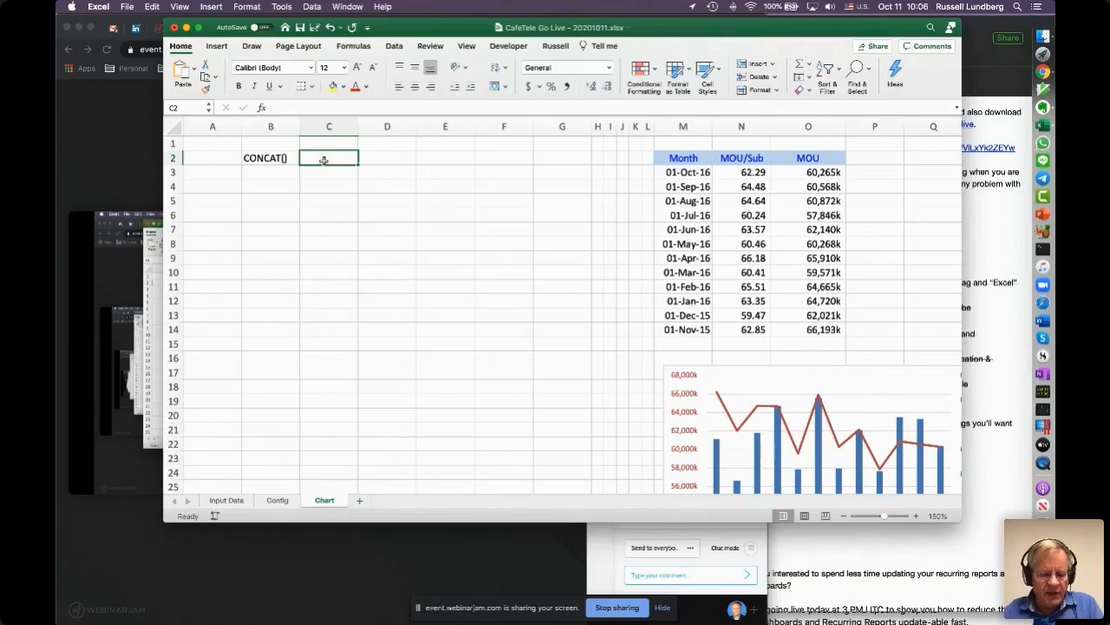
pyautogui.write('&')
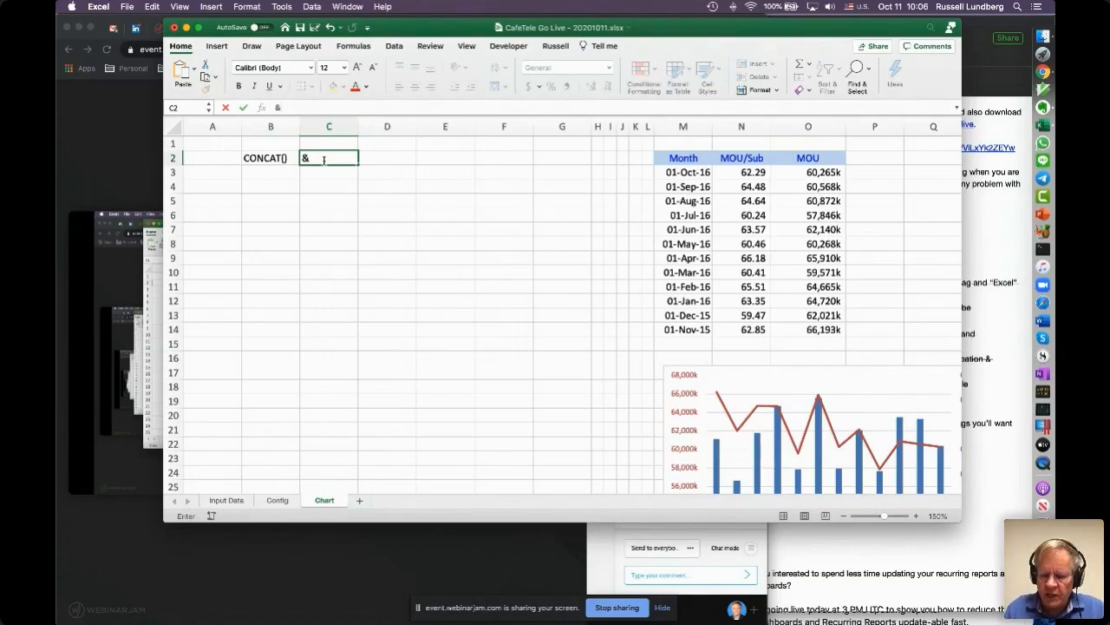
pyautogui.press('Return')
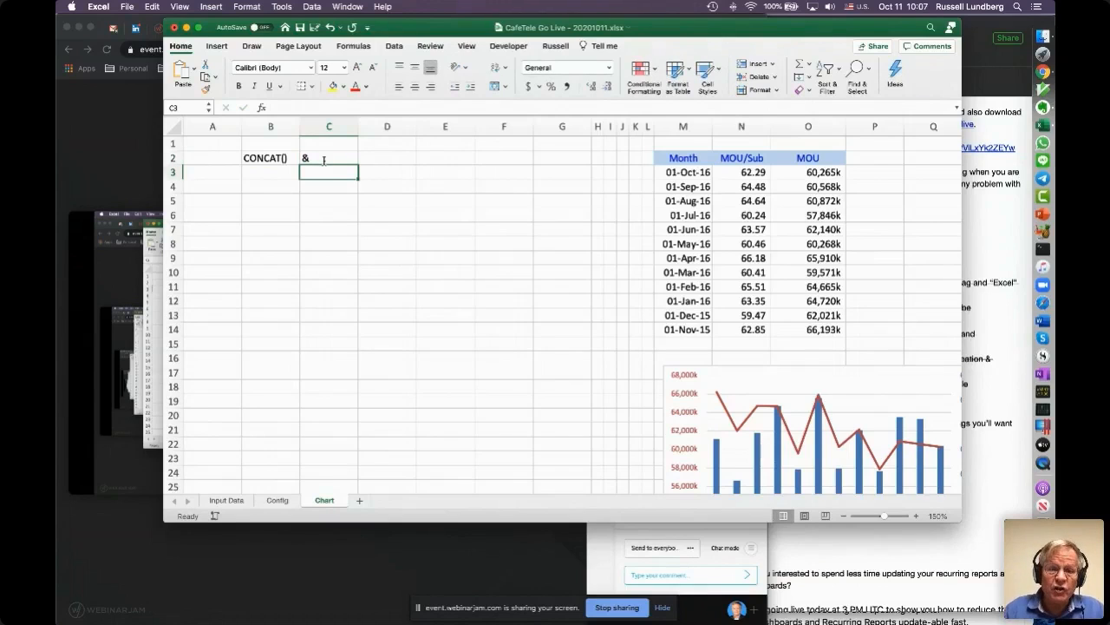
# Step: Enter the formula =CONCAT("Hello","world") in cell B4, below the CONCAT() label
pyautogui.press('Left')
pyautogui.press('Up')
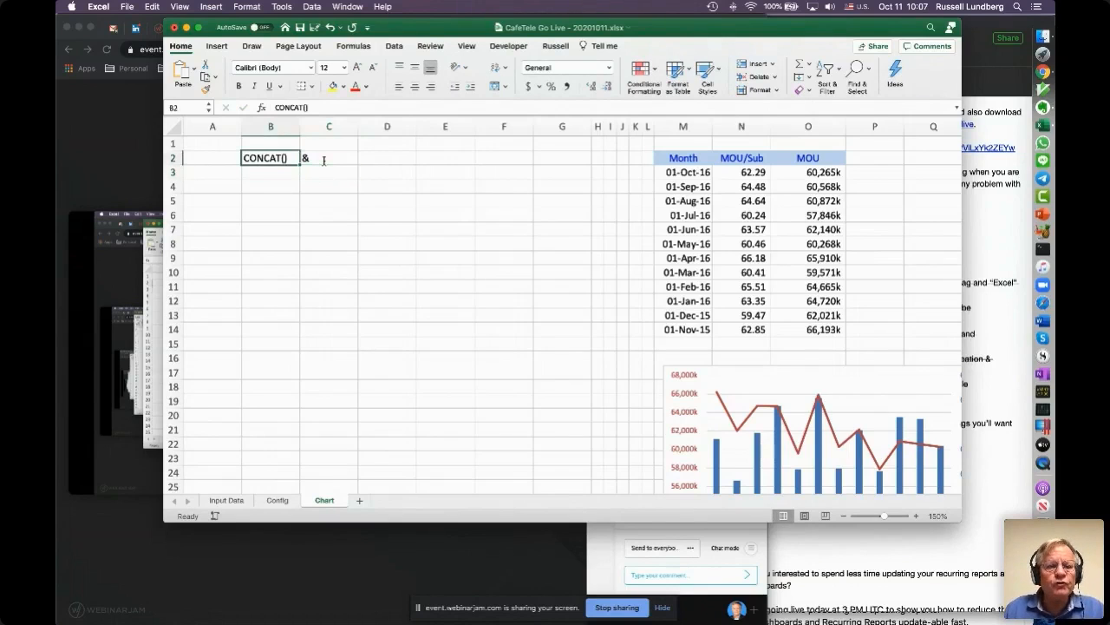
pyautogui.press('Down')
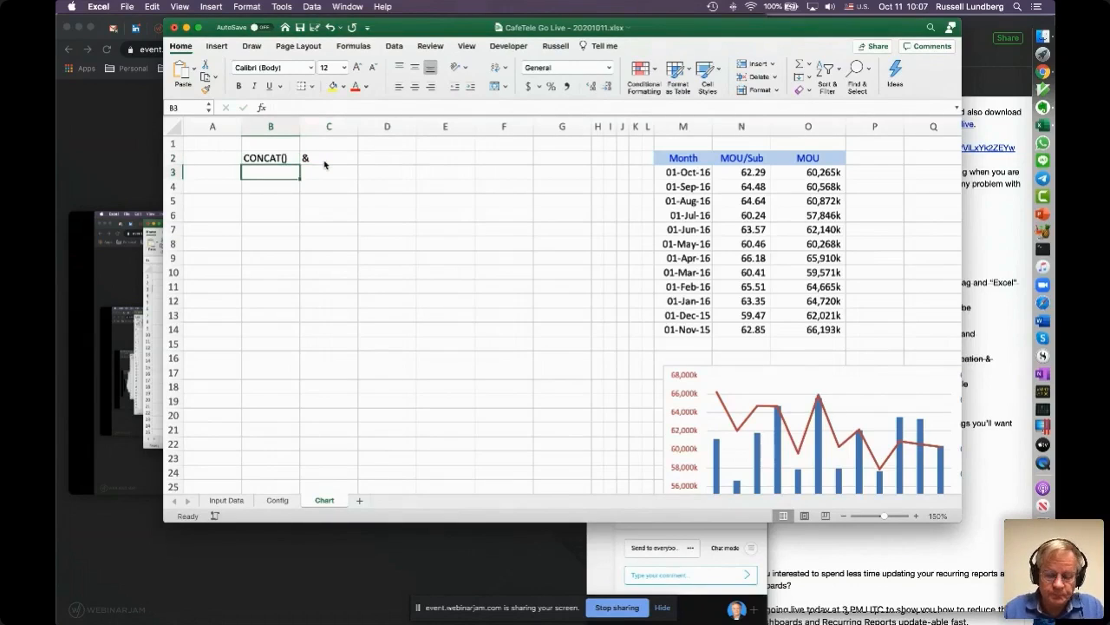
pyautogui.press('Down')
pyautogui.write('=')
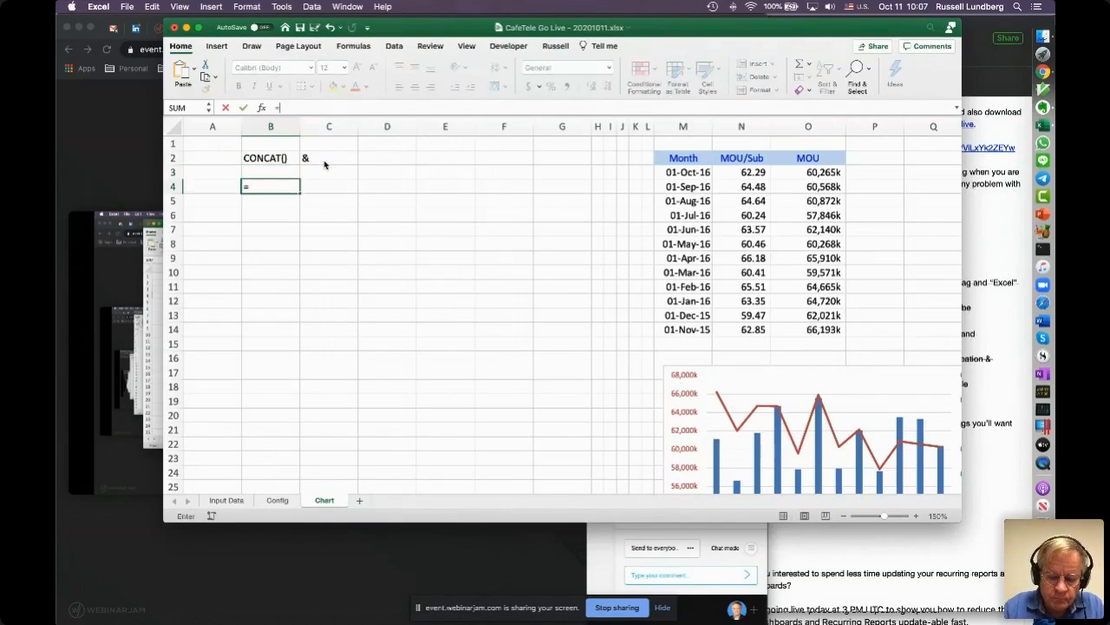
pyautogui.write('concat*')
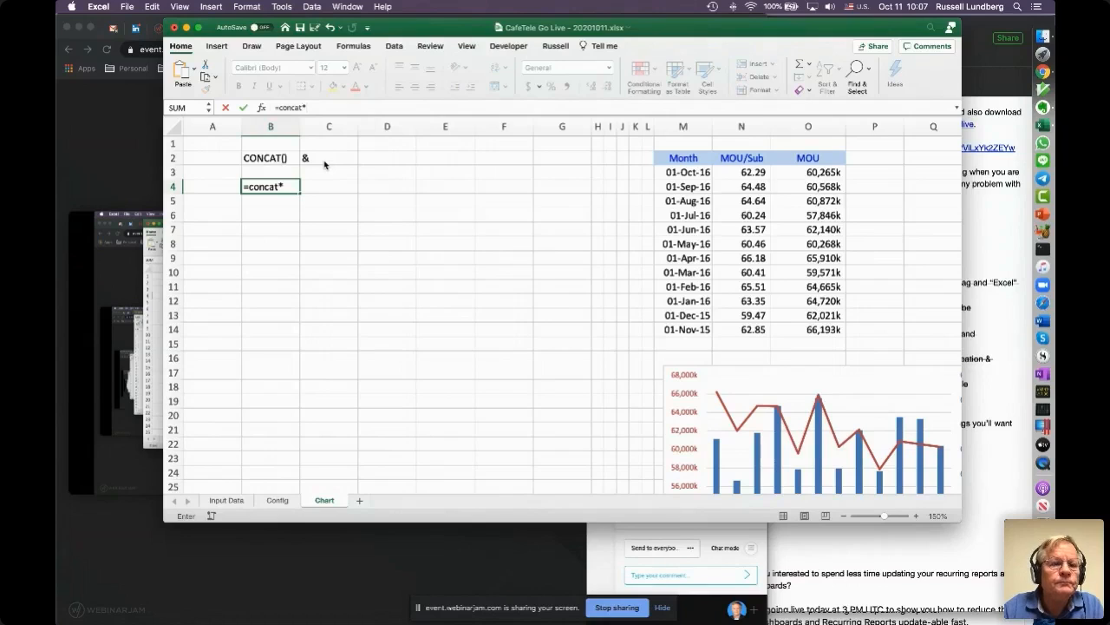
pyautogui.press('BackSpace')
pyautogui.write('(')
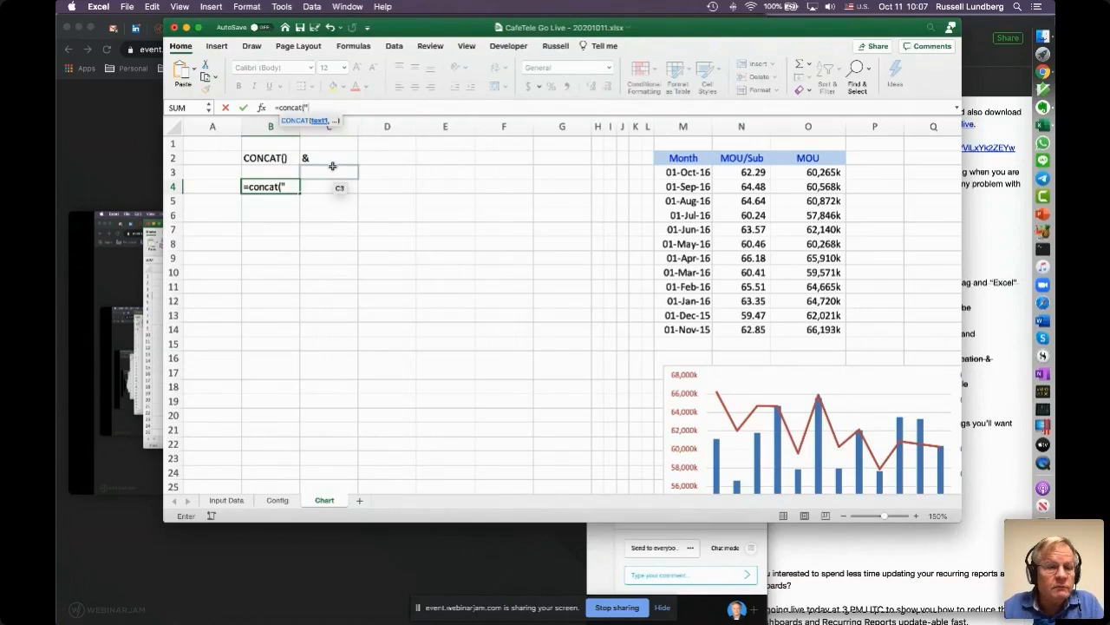
pyautogui.write('"')
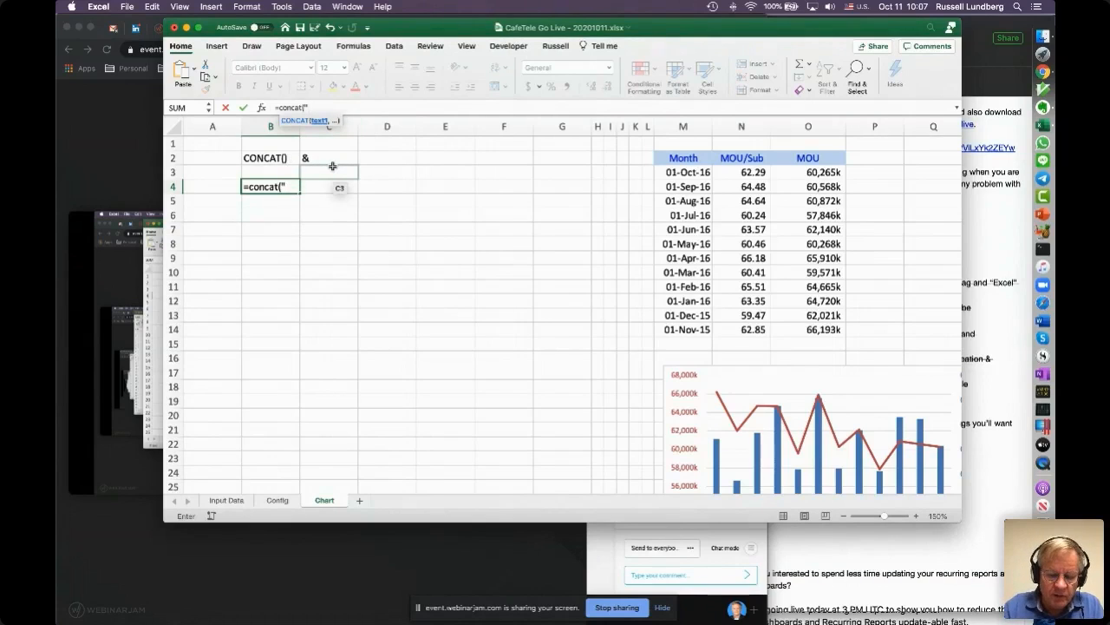
pyautogui.write('Hello')
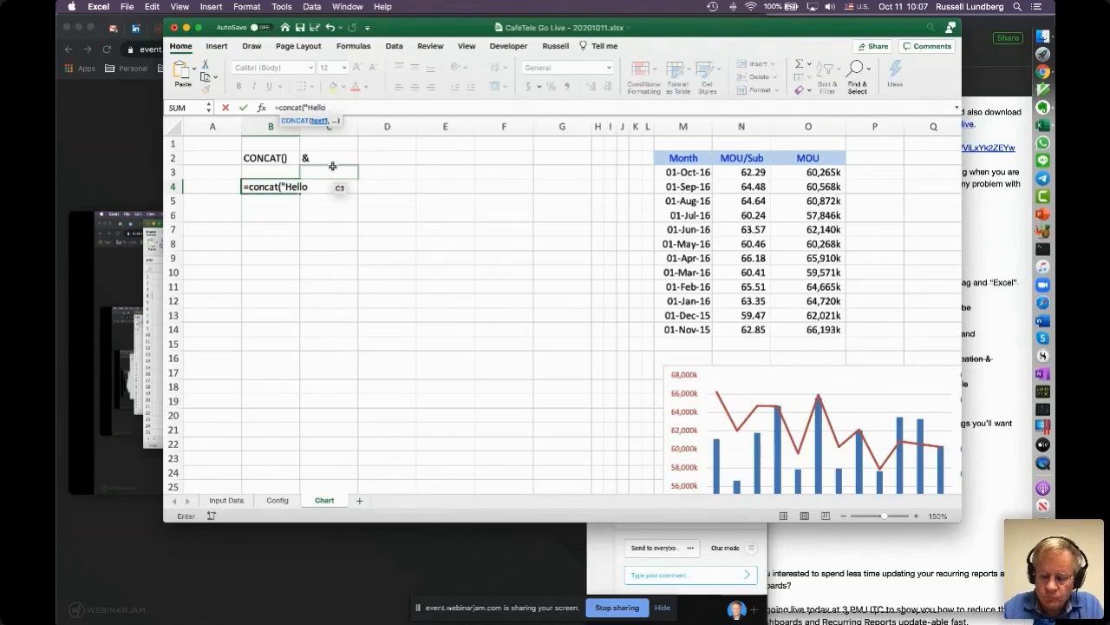
pyautogui.write('",')
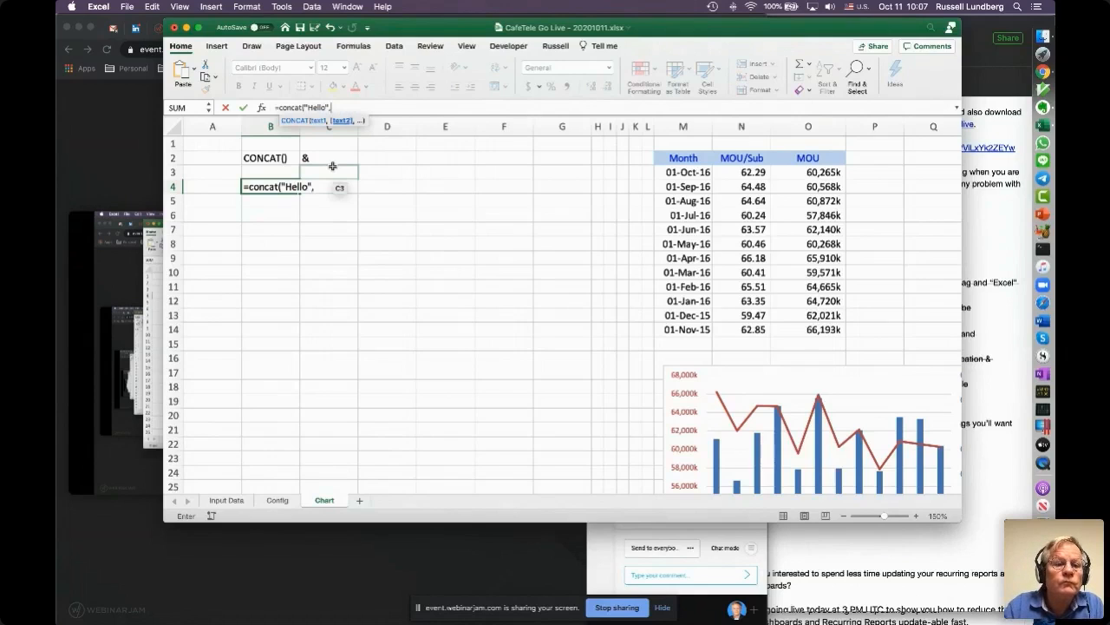
pyautogui.write('"')
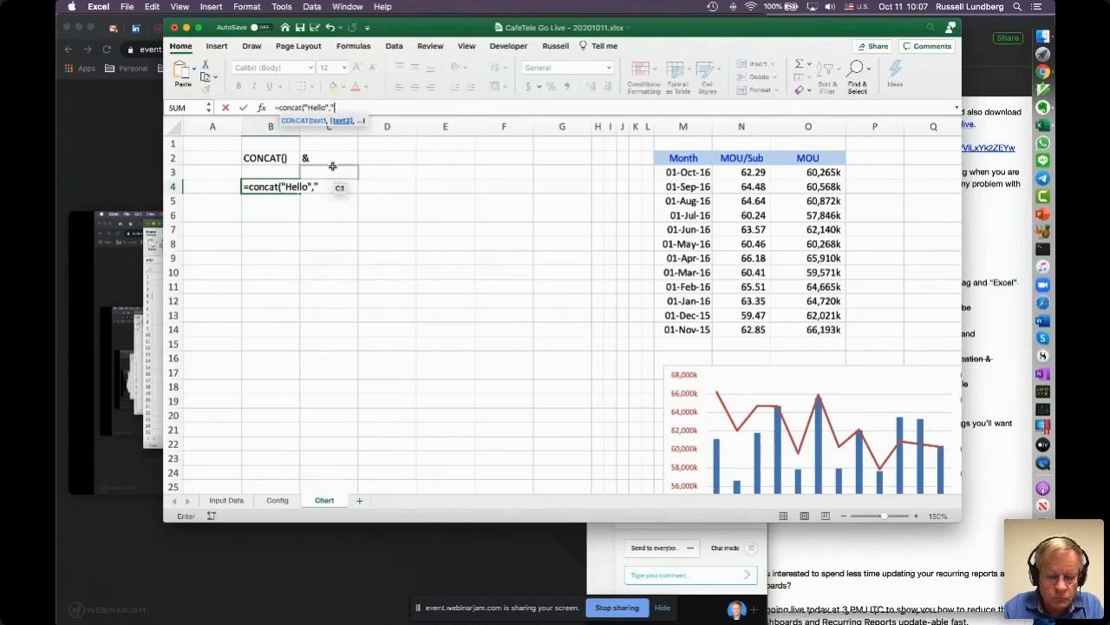
pyautogui.write('world"')
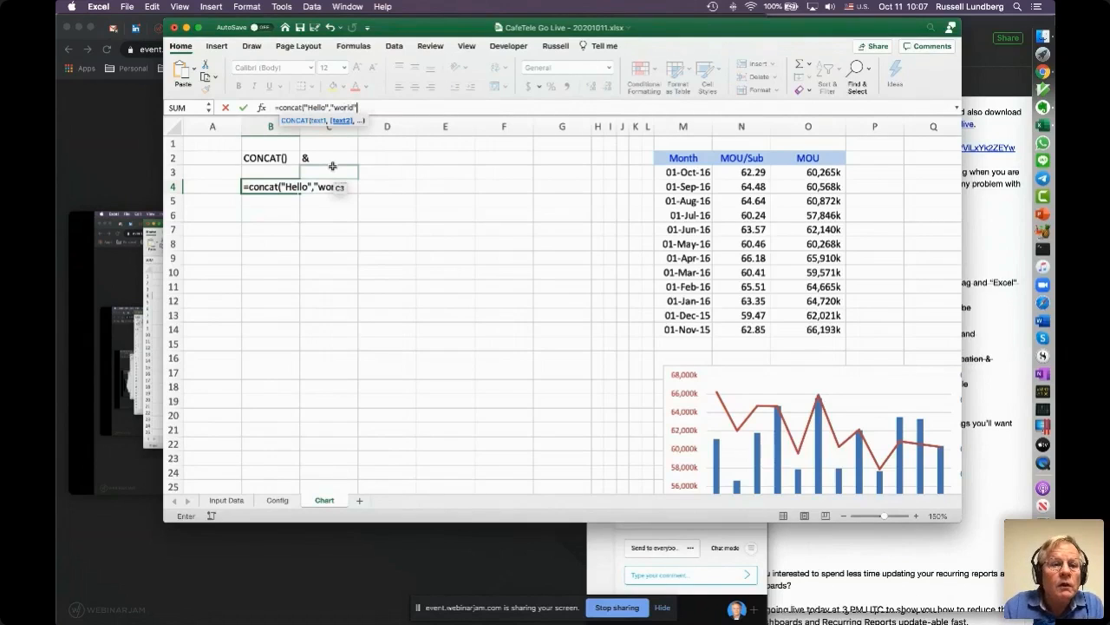
pyautogui.write(')')
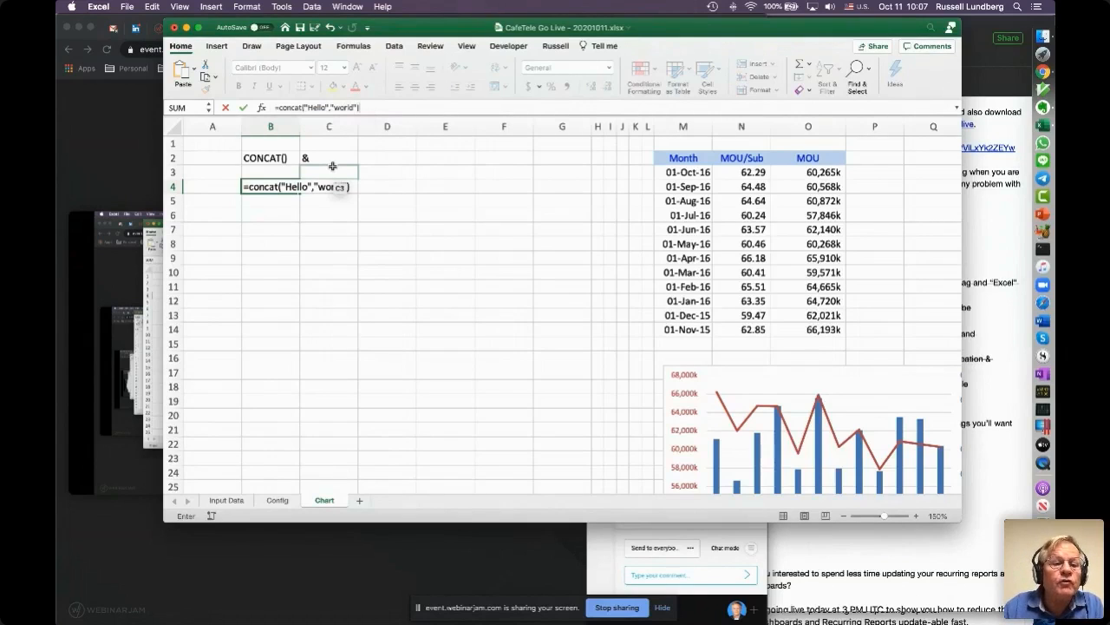
pyautogui.press('Return')
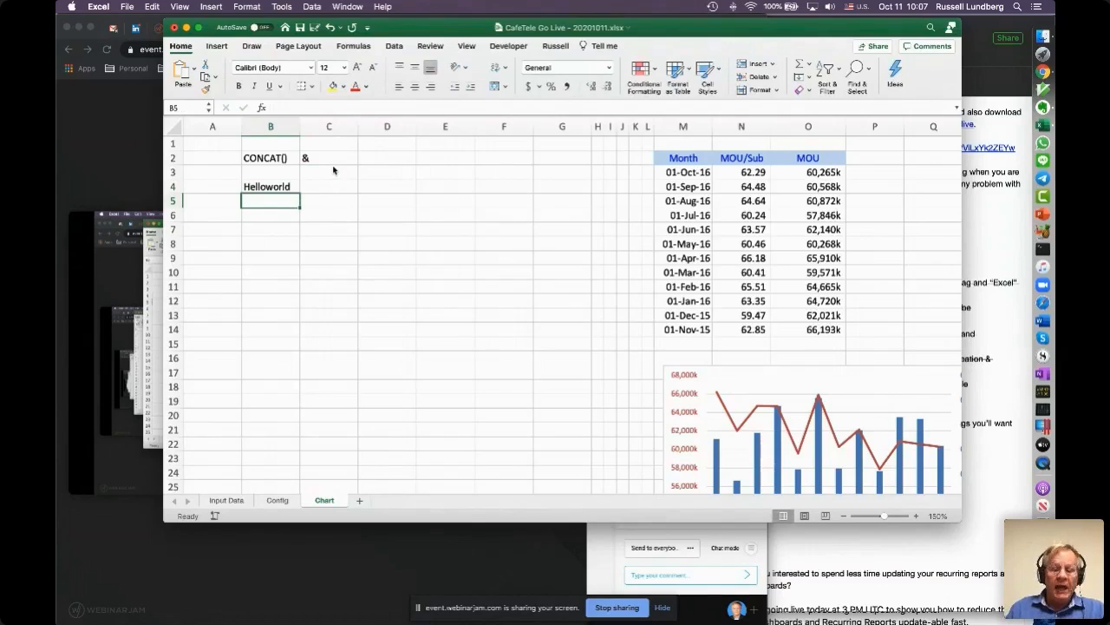
# Step: Edit the formula in B4 to =CONCAT("Hello"," world"), with a leading space in the second text
pyautogui.press('Up')
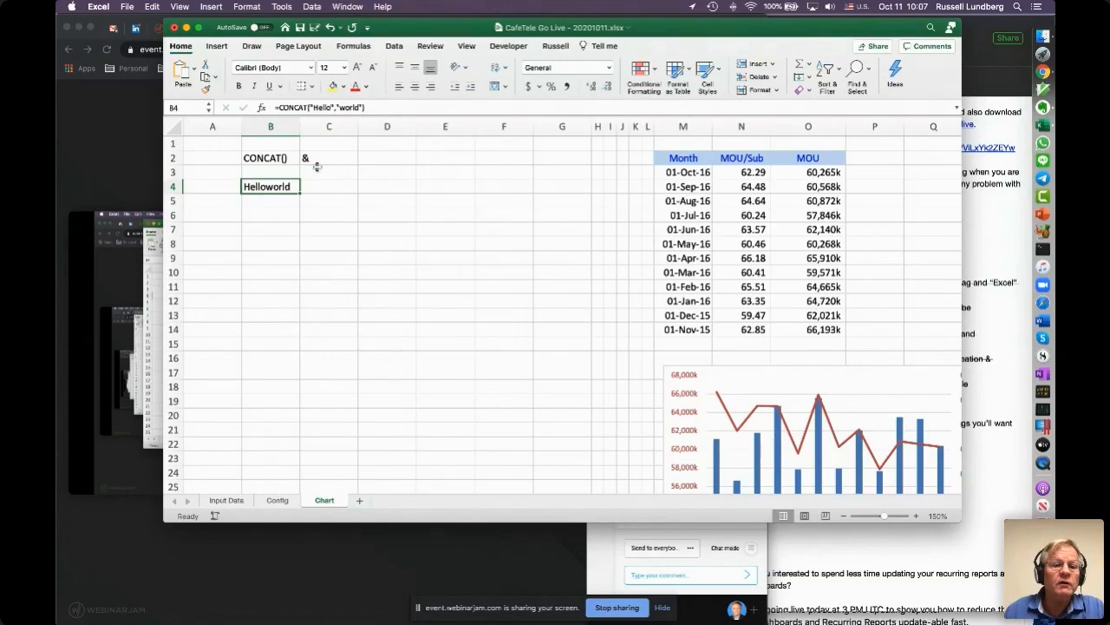
pyautogui.click(338, 108)
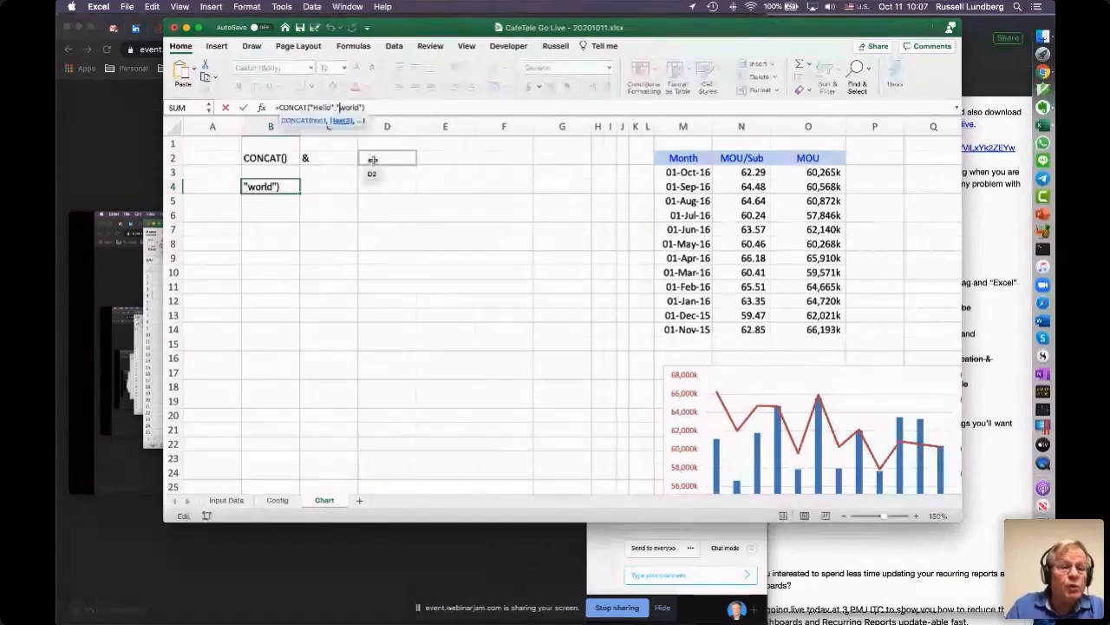
pyautogui.press('Return')
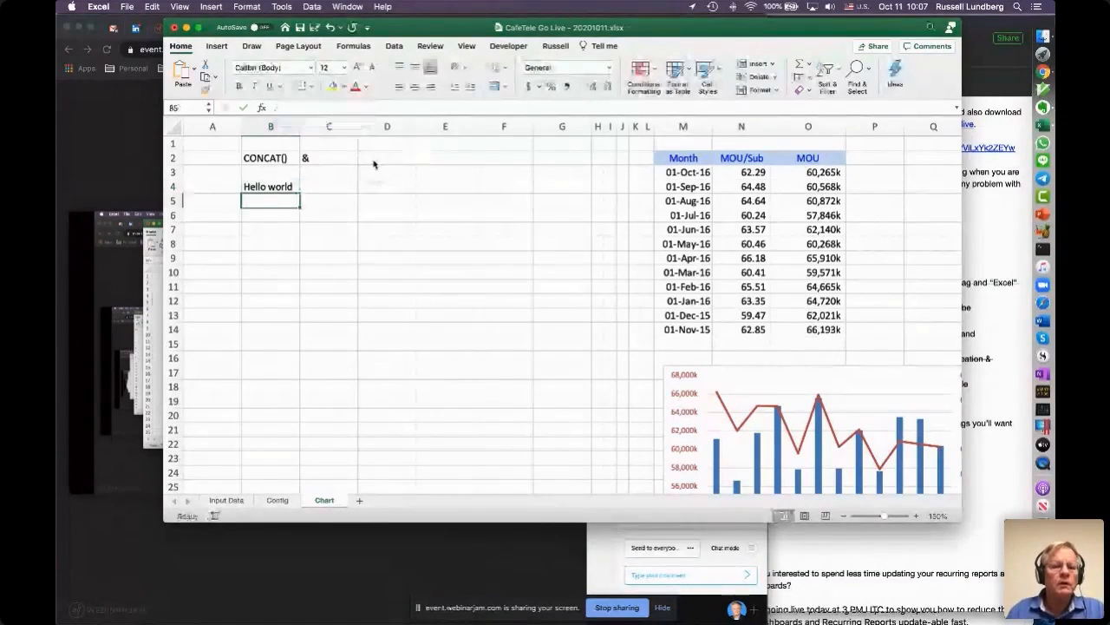
# Step: Make the space a separate argument in B4, so the formula reads =CONCAT("Hello"," ","world")
pyautogui.press('Up')
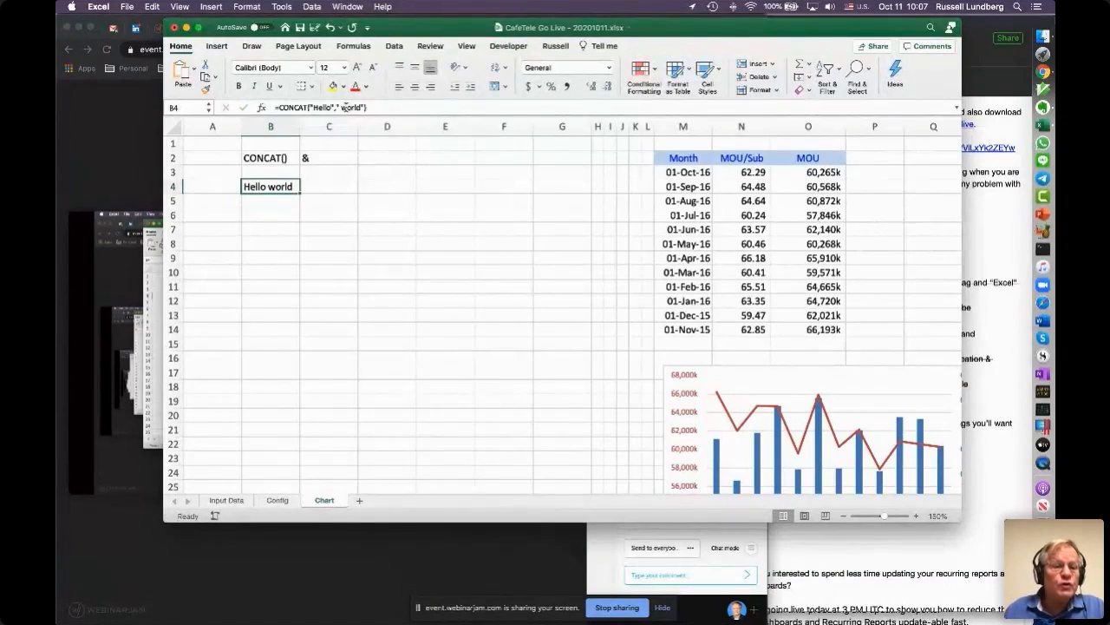
pyautogui.click(341, 108)
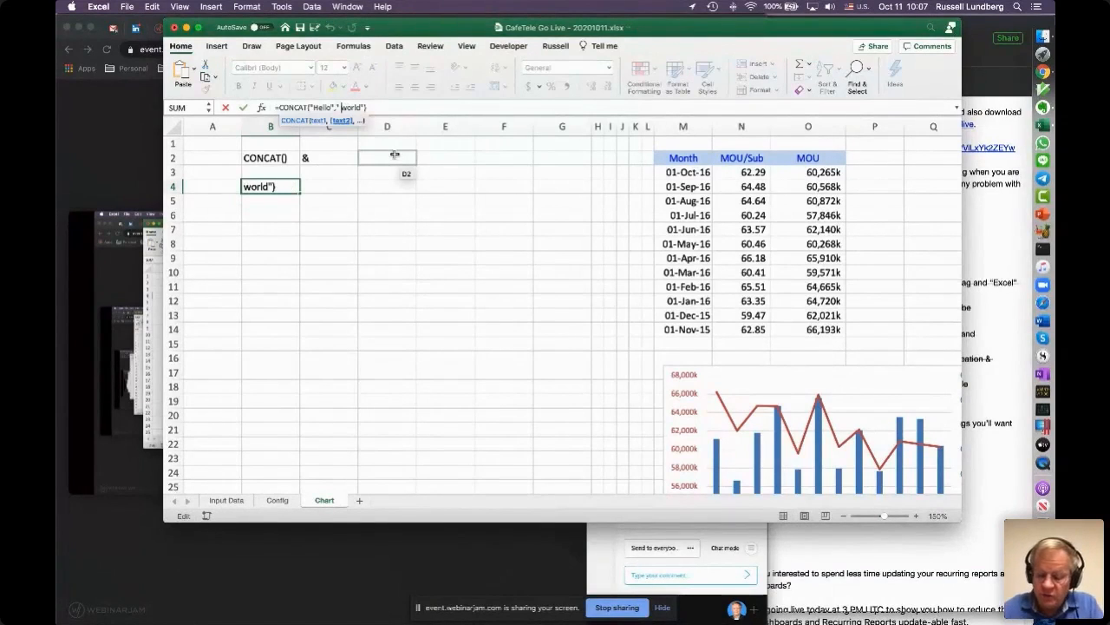
pyautogui.write('"," ",')
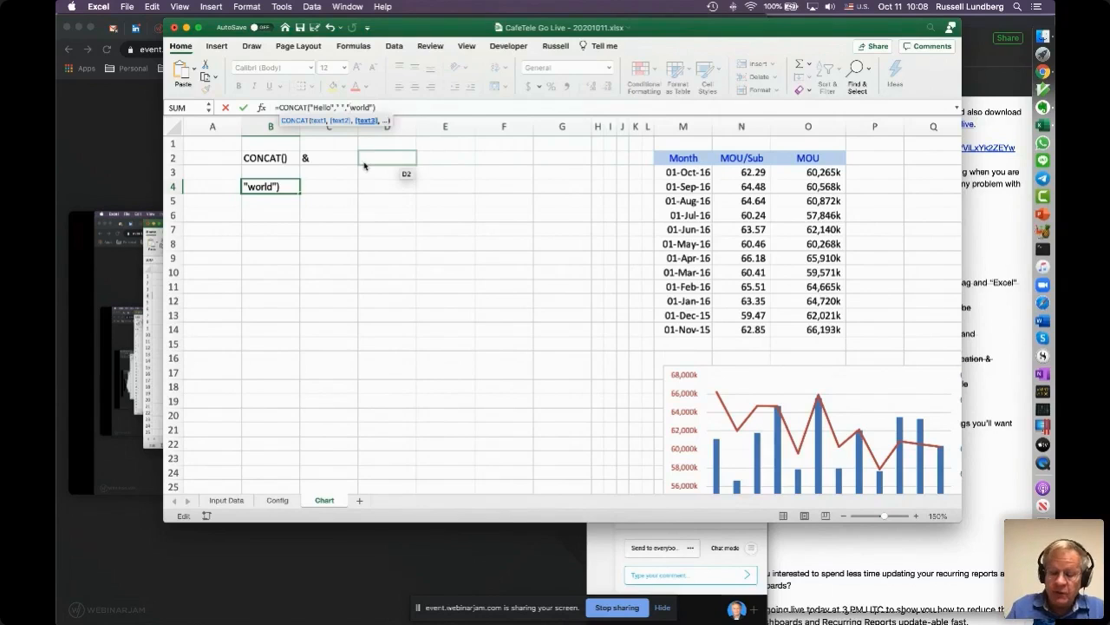
pyautogui.press('Return')
pyautogui.click(269, 186)
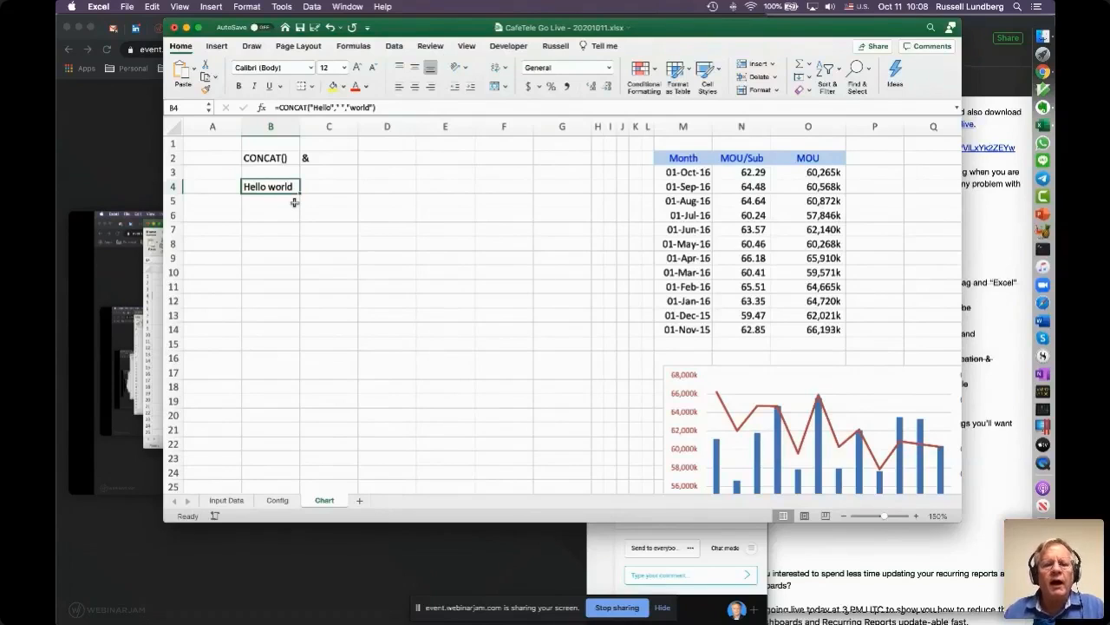
pyautogui.click(324, 159)
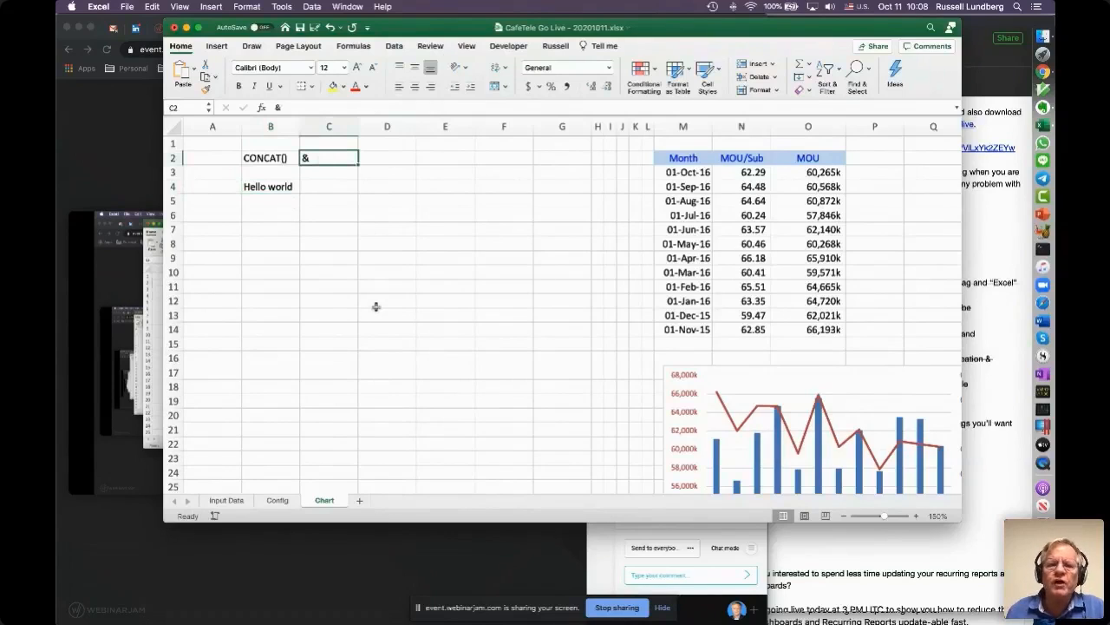
pyautogui.click(278, 199)
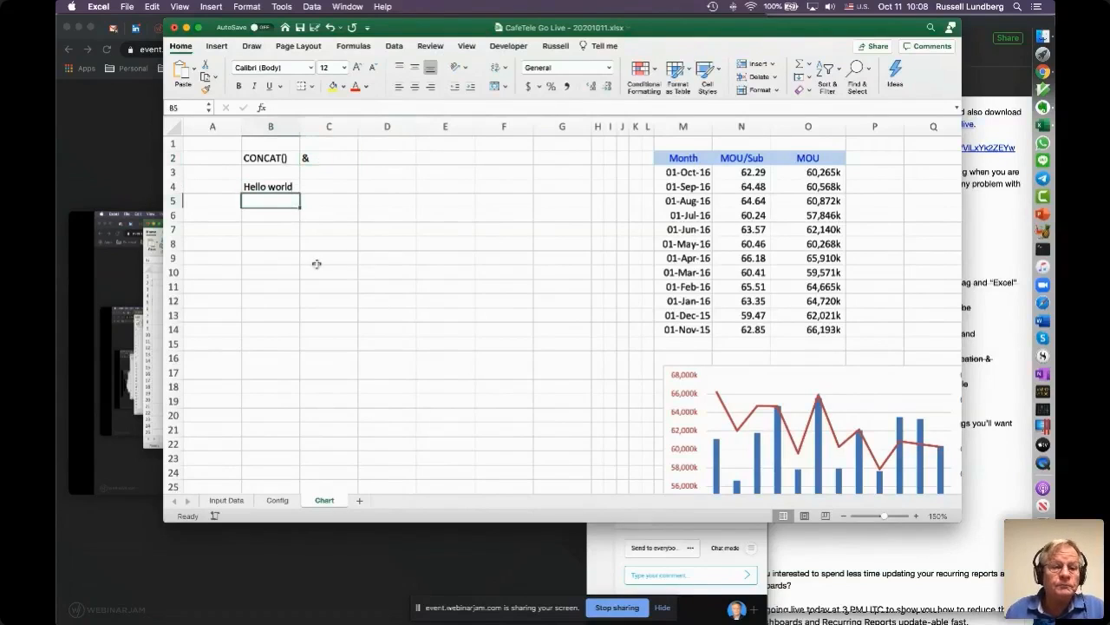
pyautogui.click(274, 189)
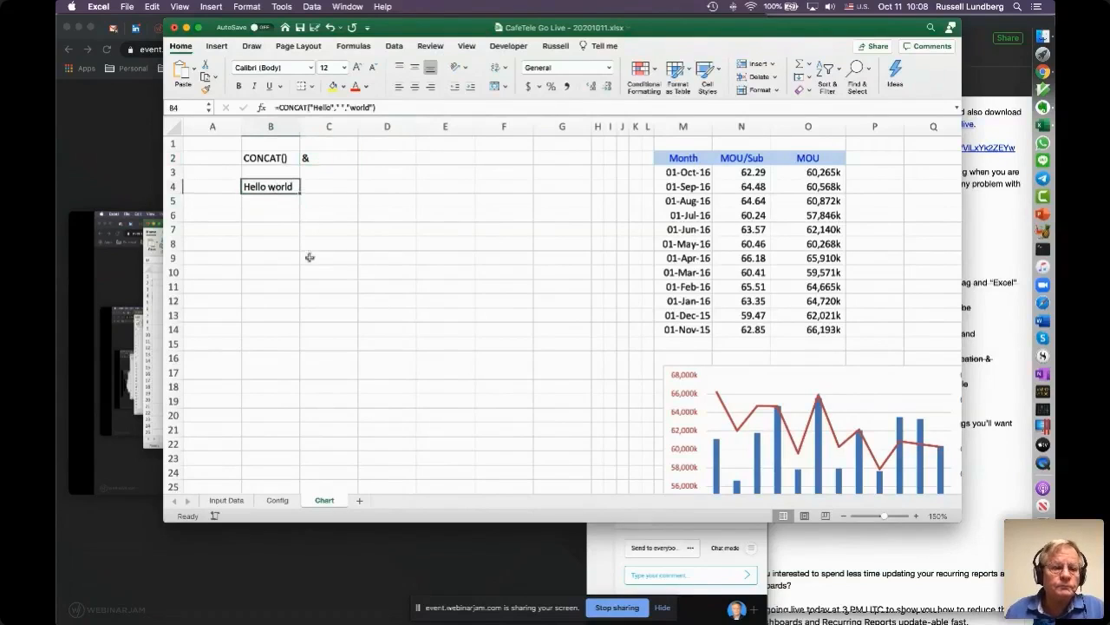
# Step: Enter the formula ="Hello world" in cell B5, below the CONCAT formula
pyautogui.click(272, 199)
pyautogui.write('=')
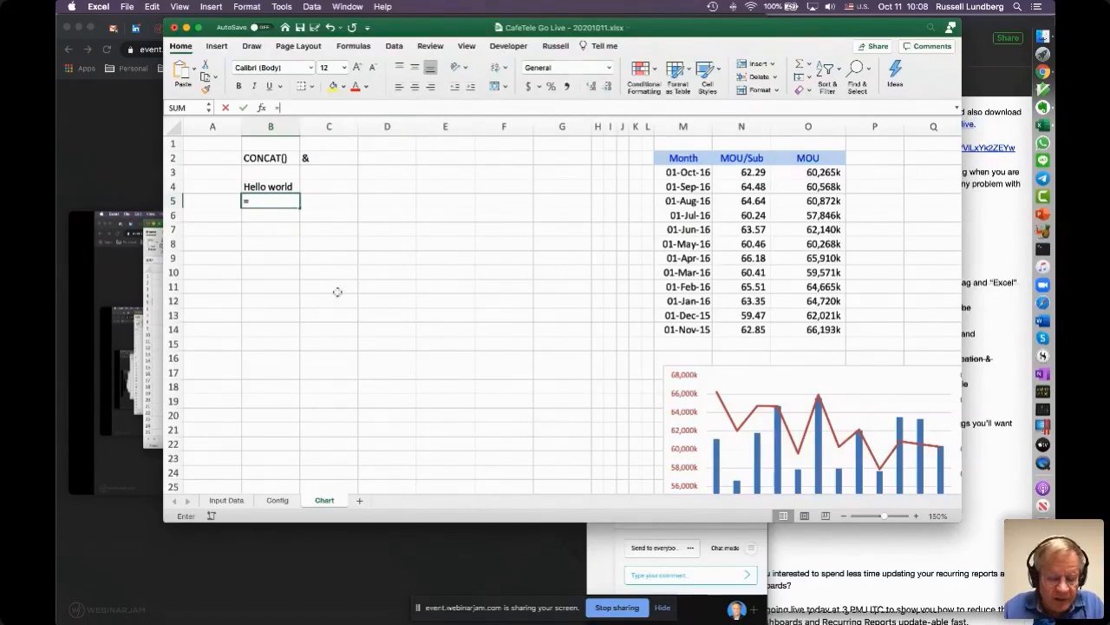
pyautogui.write('"')
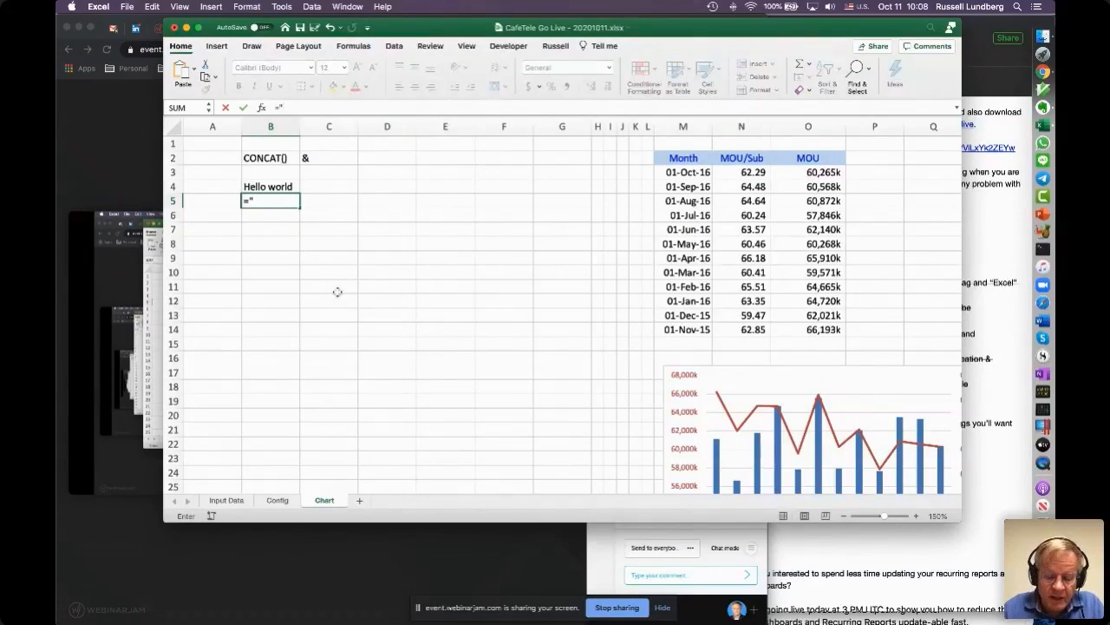
pyautogui.write('Hellow')
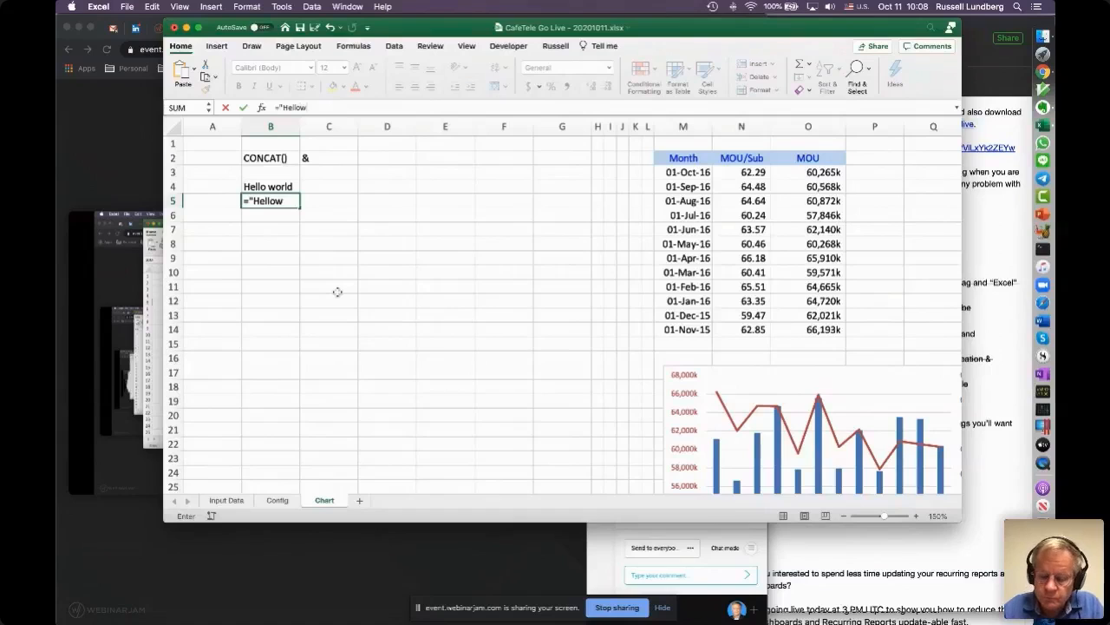
pyautogui.write('"&')
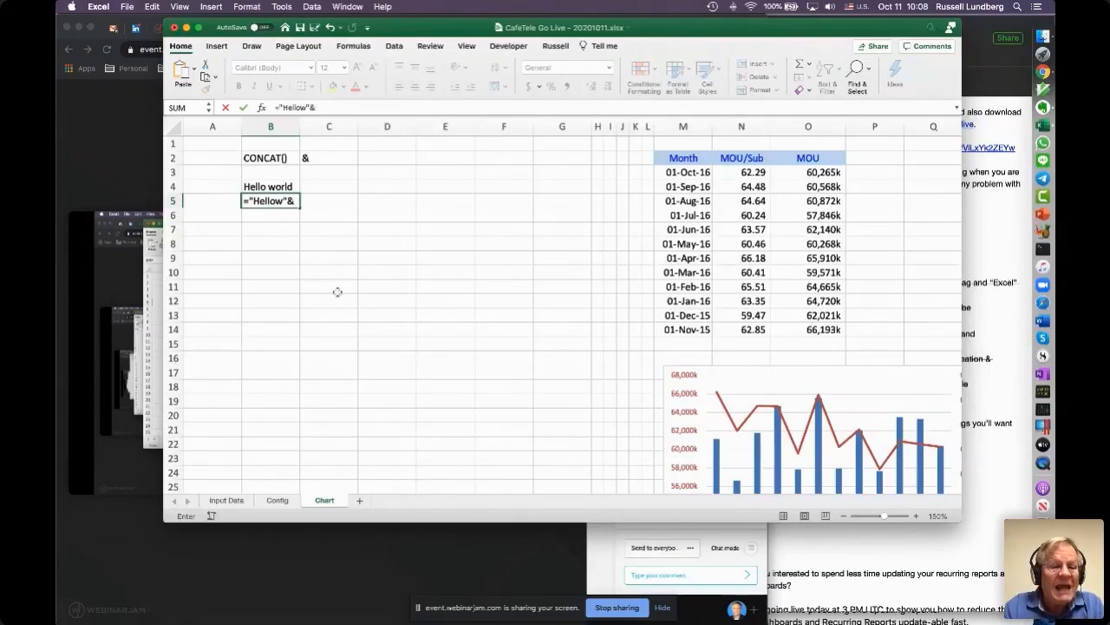
pyautogui.press('BackSpace')
pyautogui.press('BackSpace')
pyautogui.press('BackSpace')
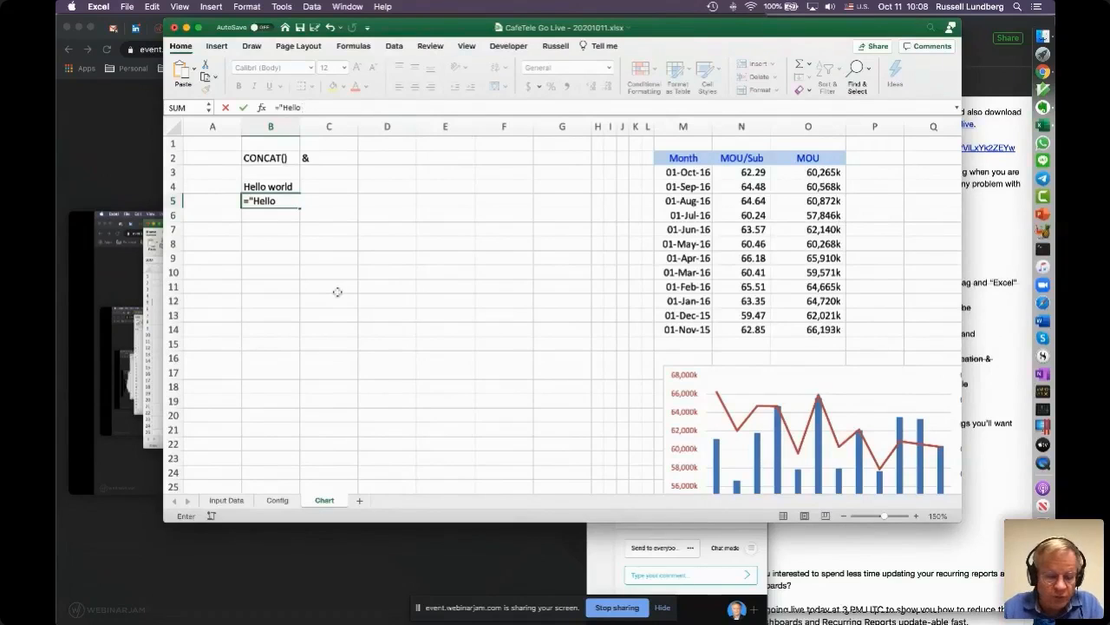
pyautogui.write('world"')
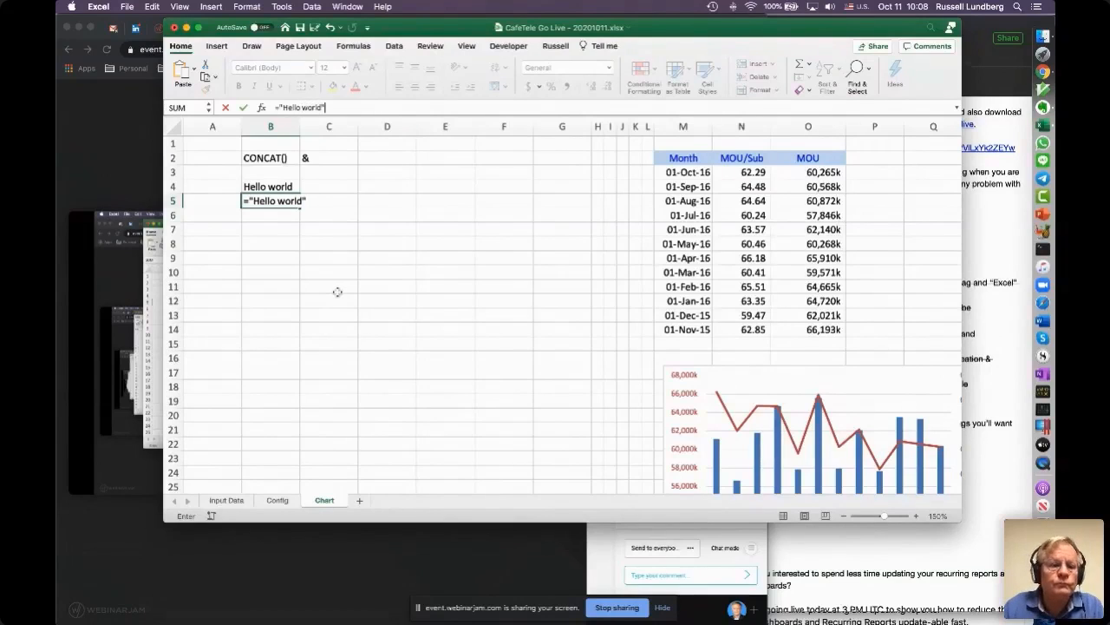
pyautogui.press('Return')
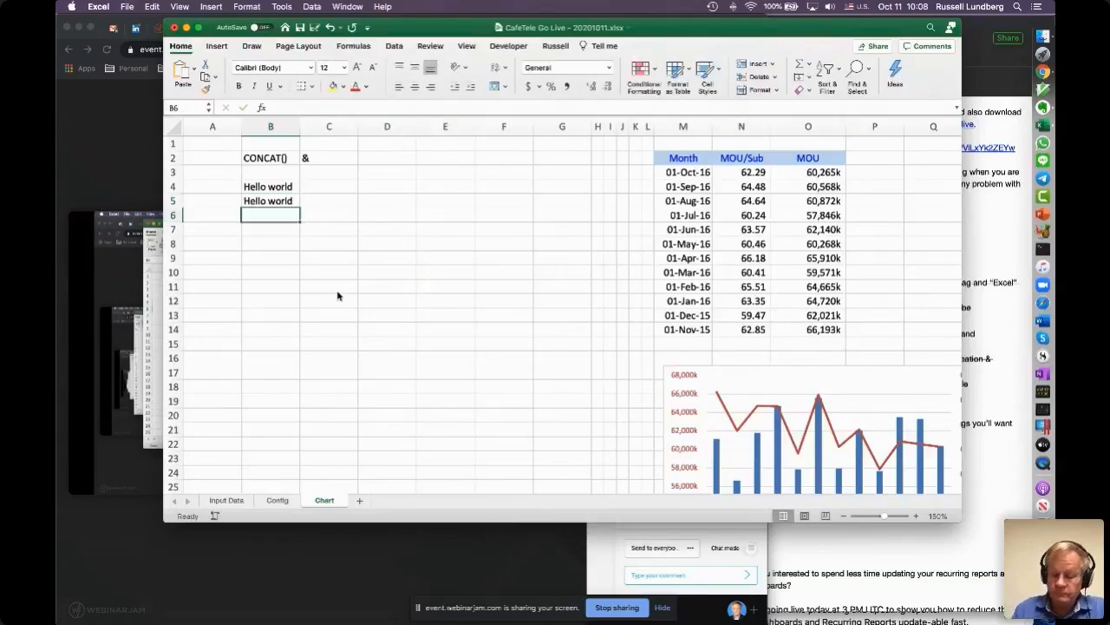
# Step: Enter the text Hello in cell D5 and world in cell E5
pyautogui.press('Up')
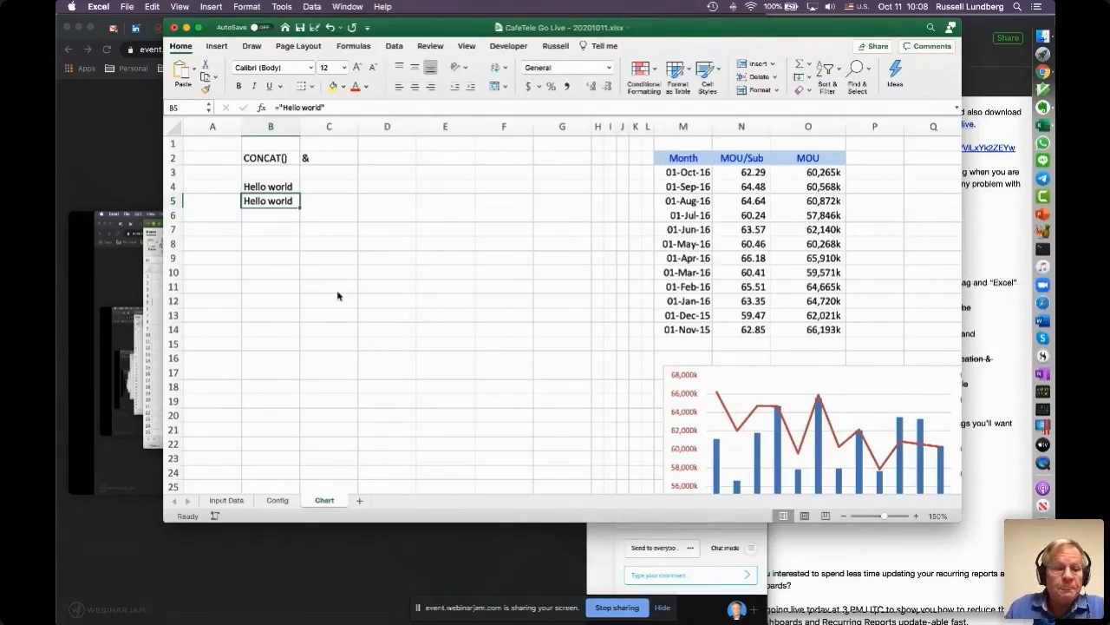
pyautogui.press('Down')
pyautogui.press('Up')
pyautogui.press('Right')
pyautogui.press('Right')
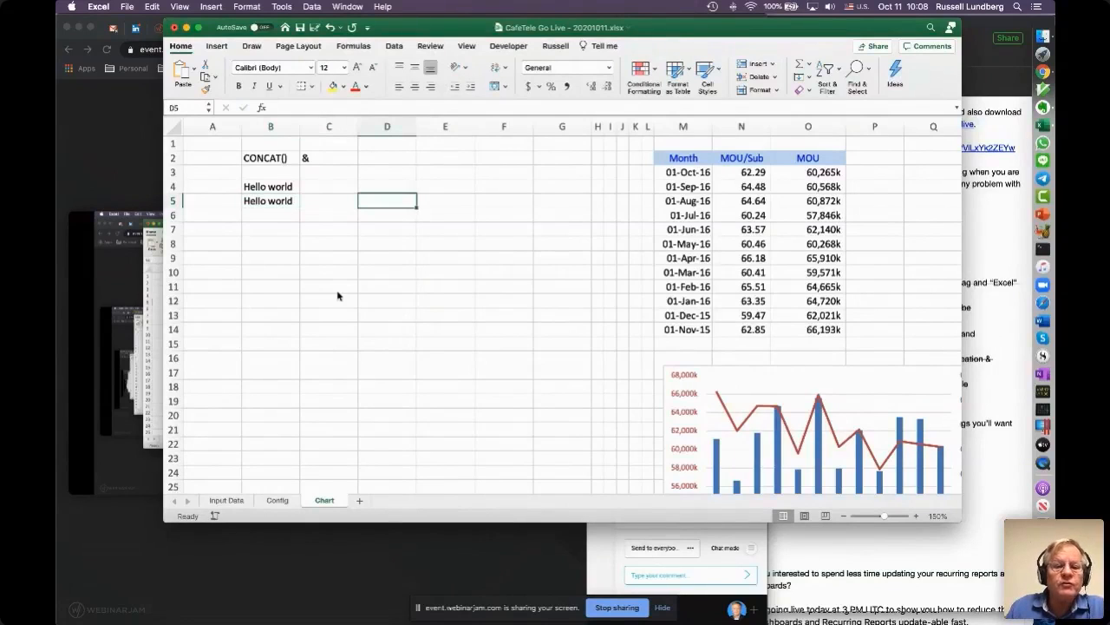
pyautogui.write('Hello')
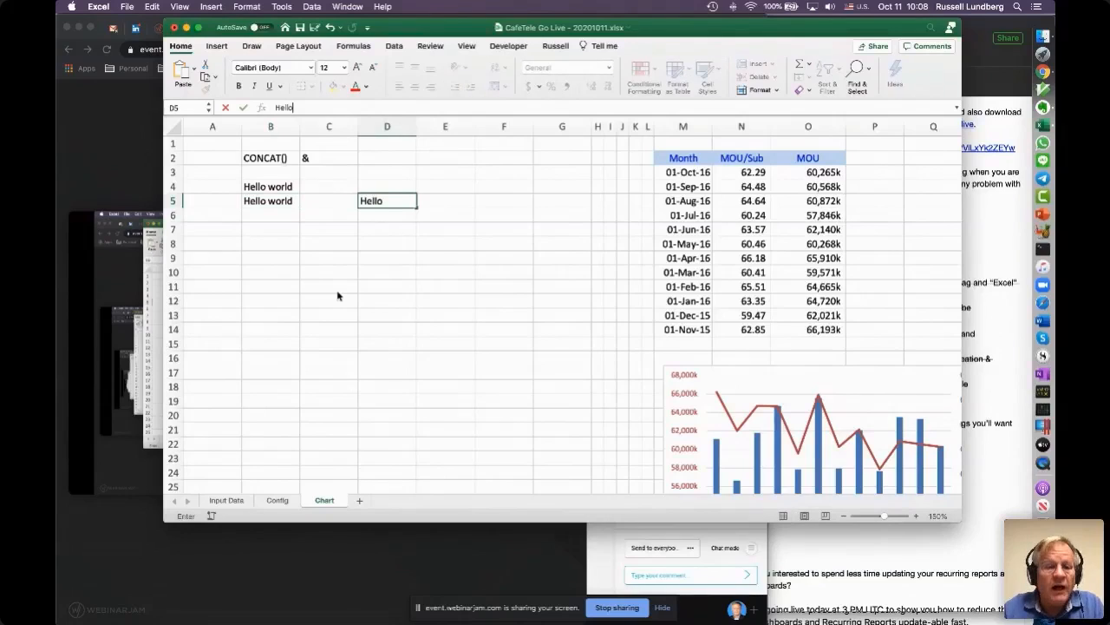
pyautogui.press('Right')
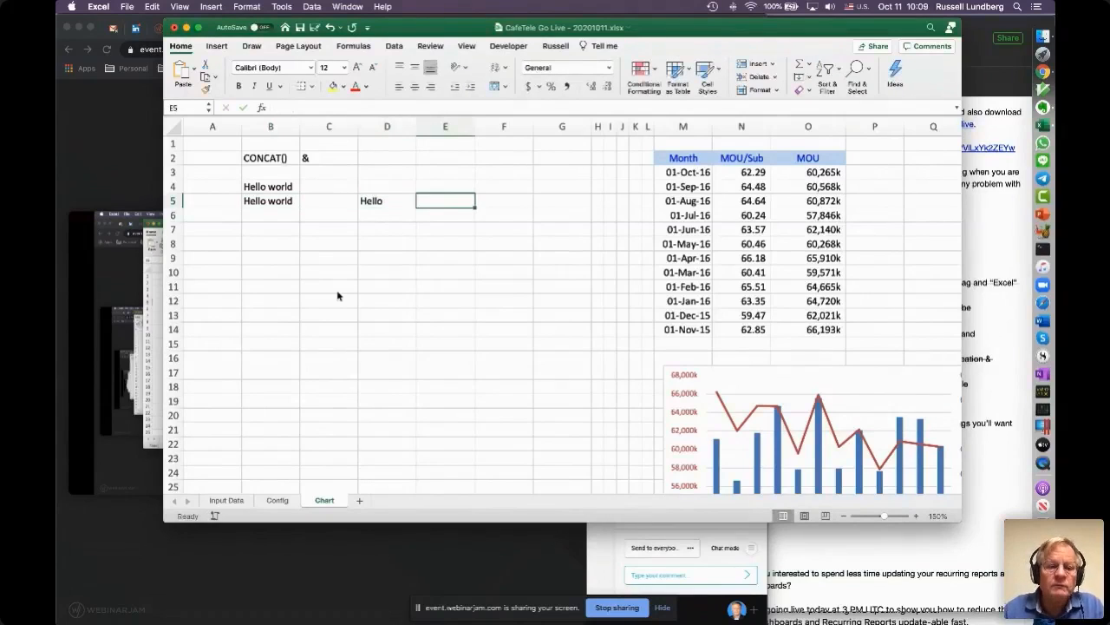
pyautogui.write('world')
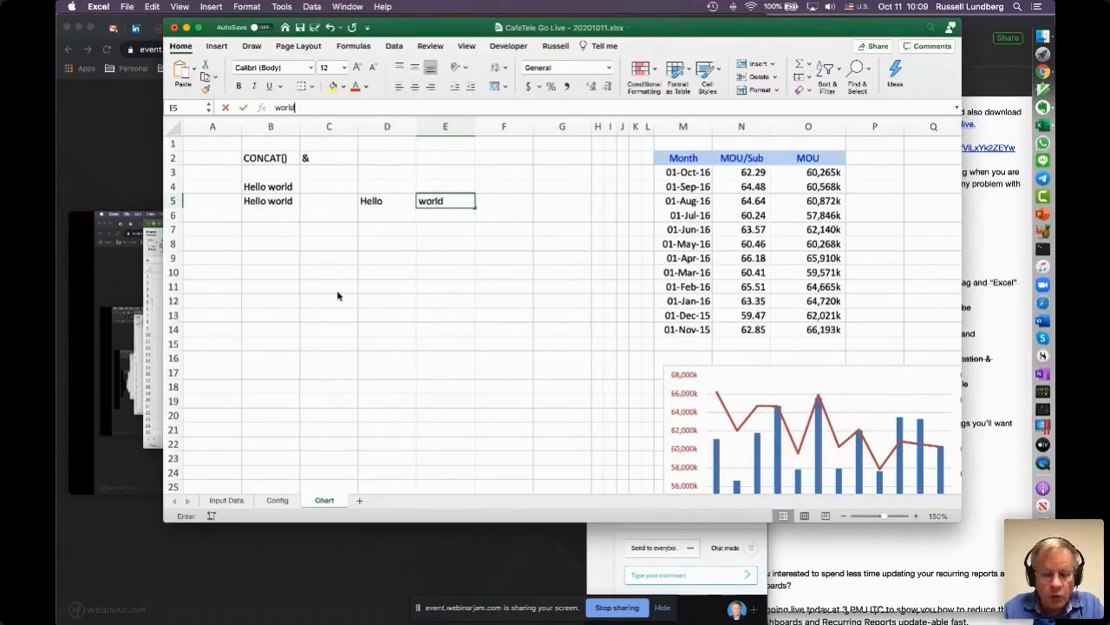
pyautogui.press('Return')
# Step: Label the example rows in column A: CONCAT() in A4, & in A5 and & in A6
pyautogui.press('Left')
pyautogui.press('Left')
pyautogui.press('Left')
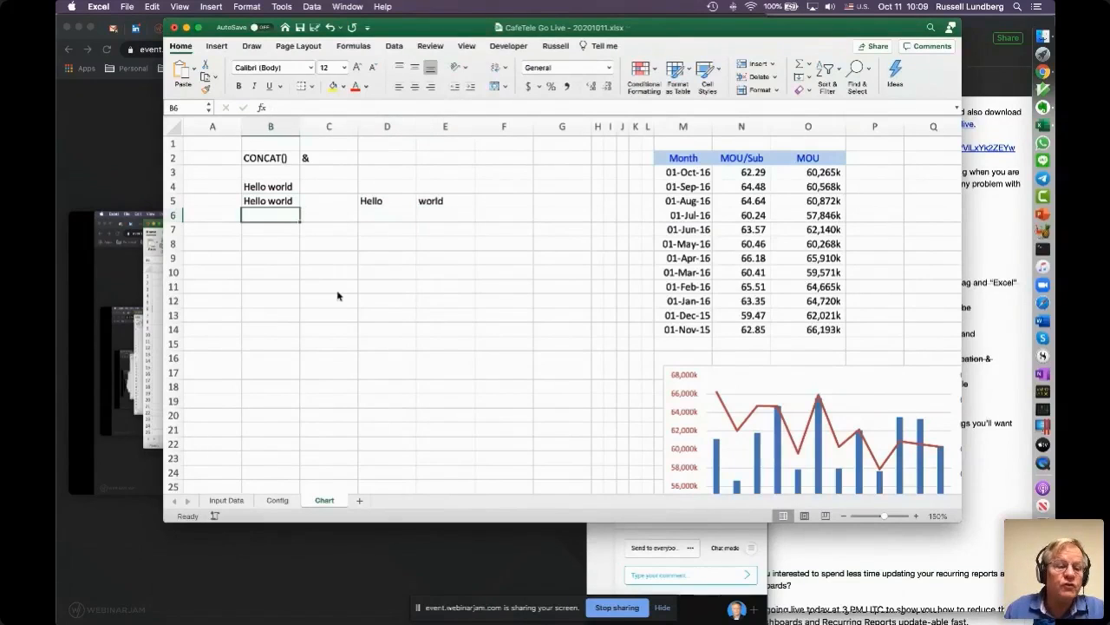
pyautogui.press('Up')
pyautogui.press('Left')
pyautogui.press('Up')
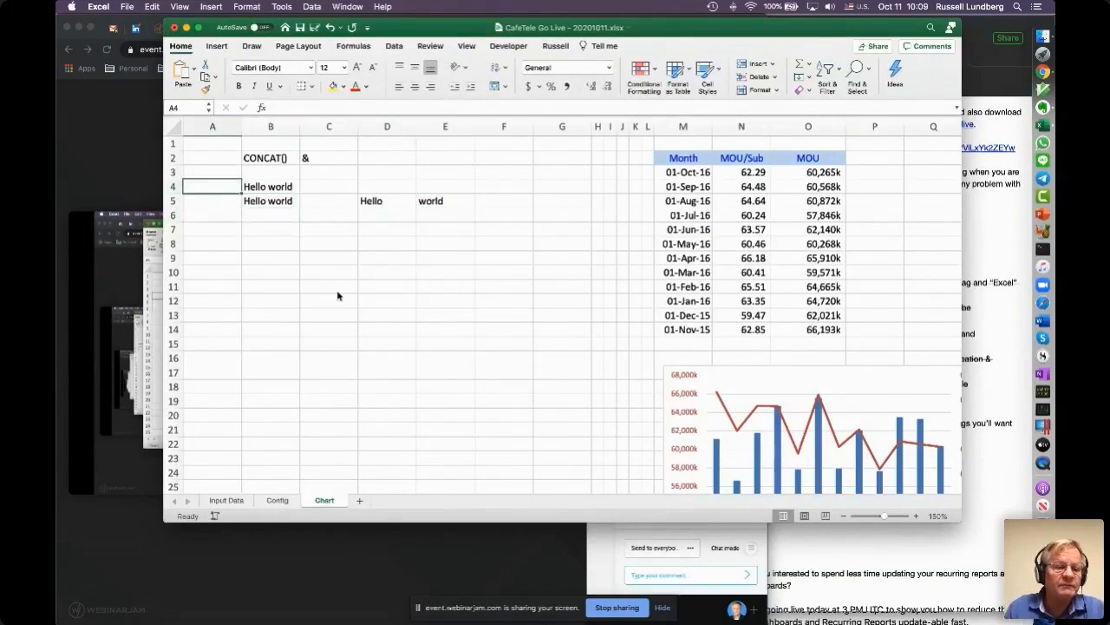
pyautogui.write('CONC')
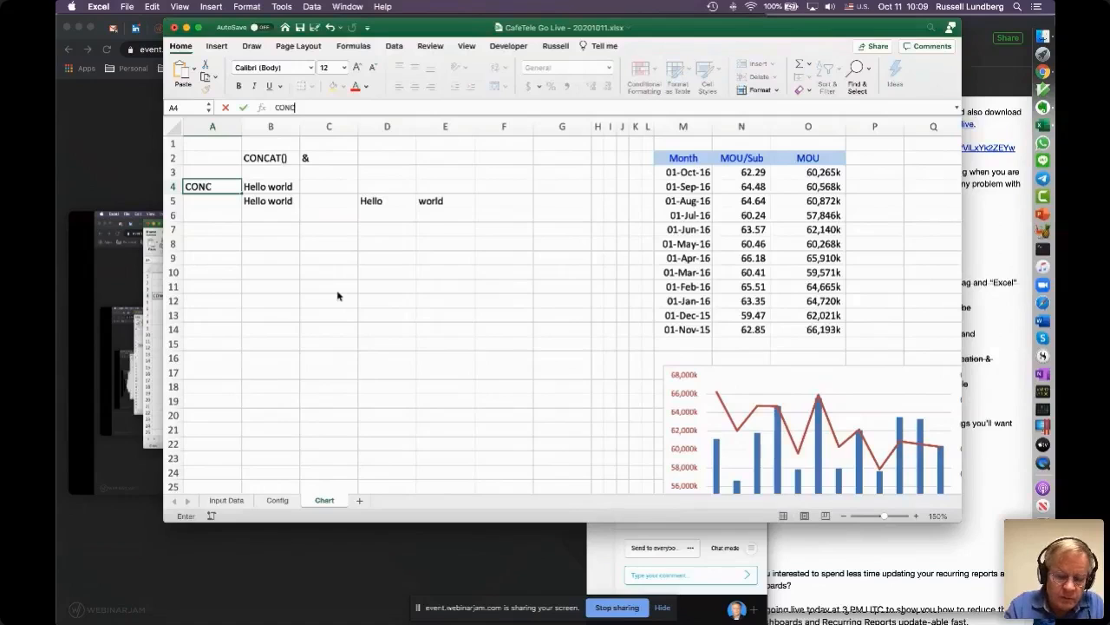
pyautogui.write('AT()')
pyautogui.press('Return')
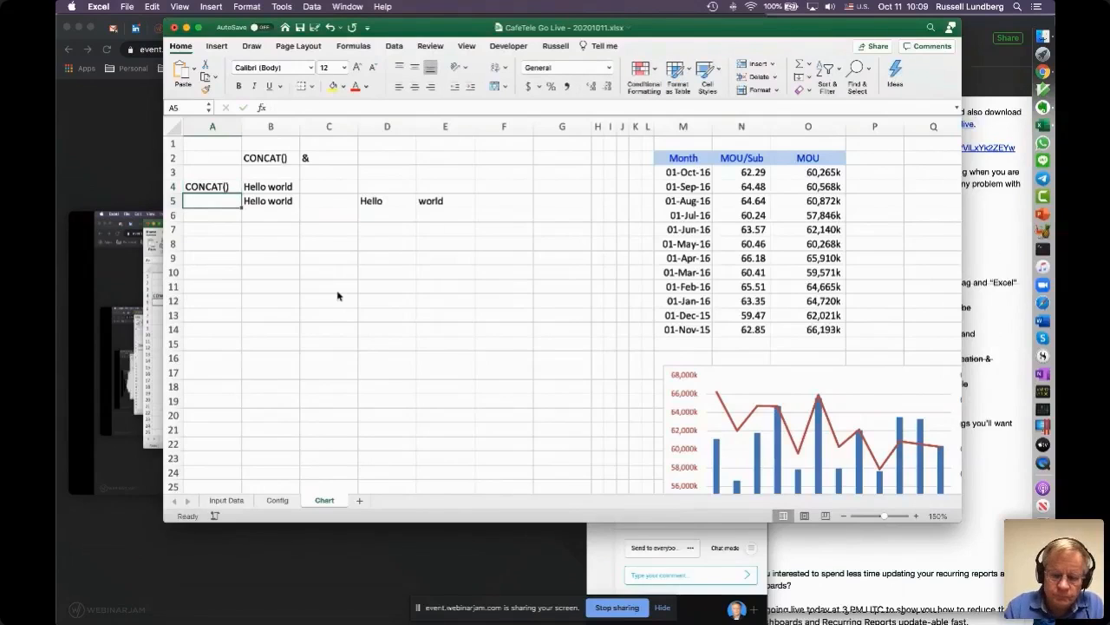
pyautogui.write('&')
pyautogui.press('Return')
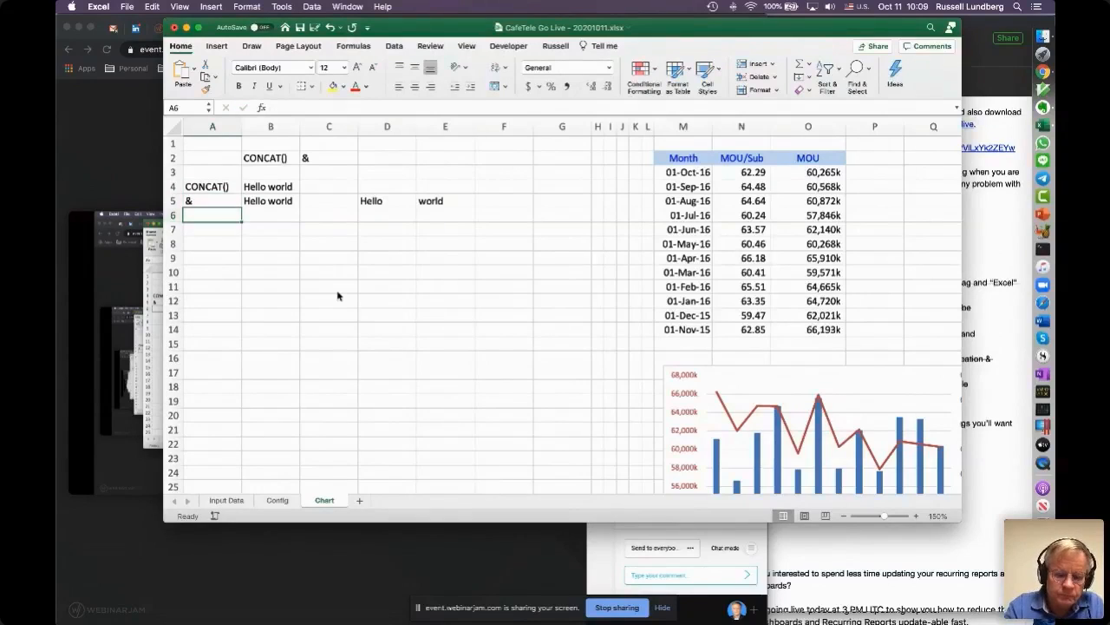
pyautogui.write('&')
pyautogui.press('Tab')
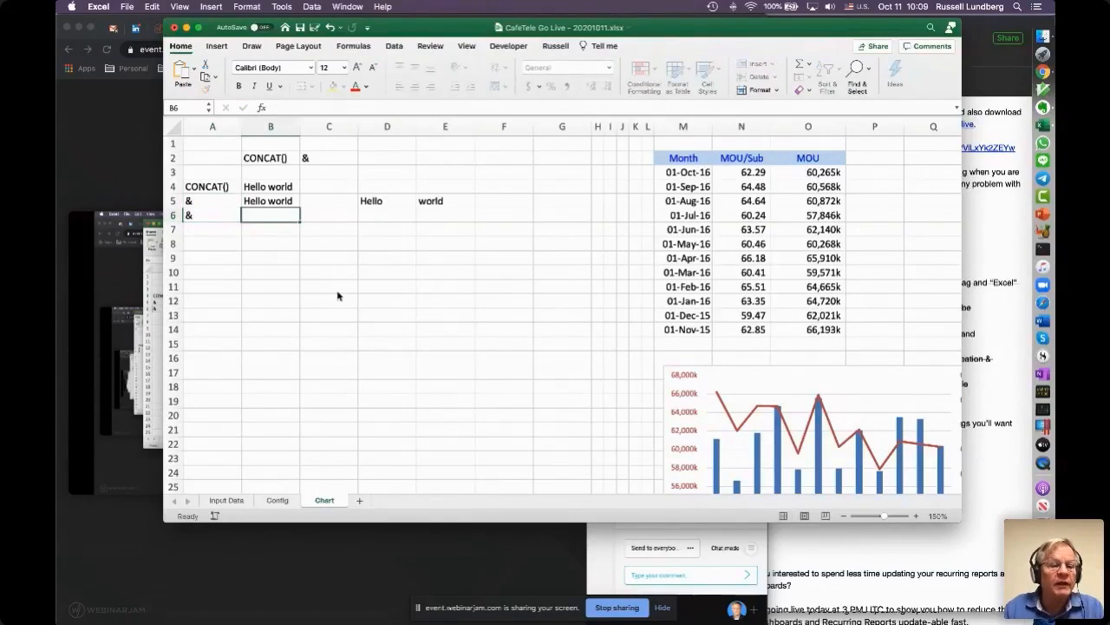
# Step: Enter the formula =D5&E5 in cell B6, referencing the cells with Hello and world
pyautogui.write('=')
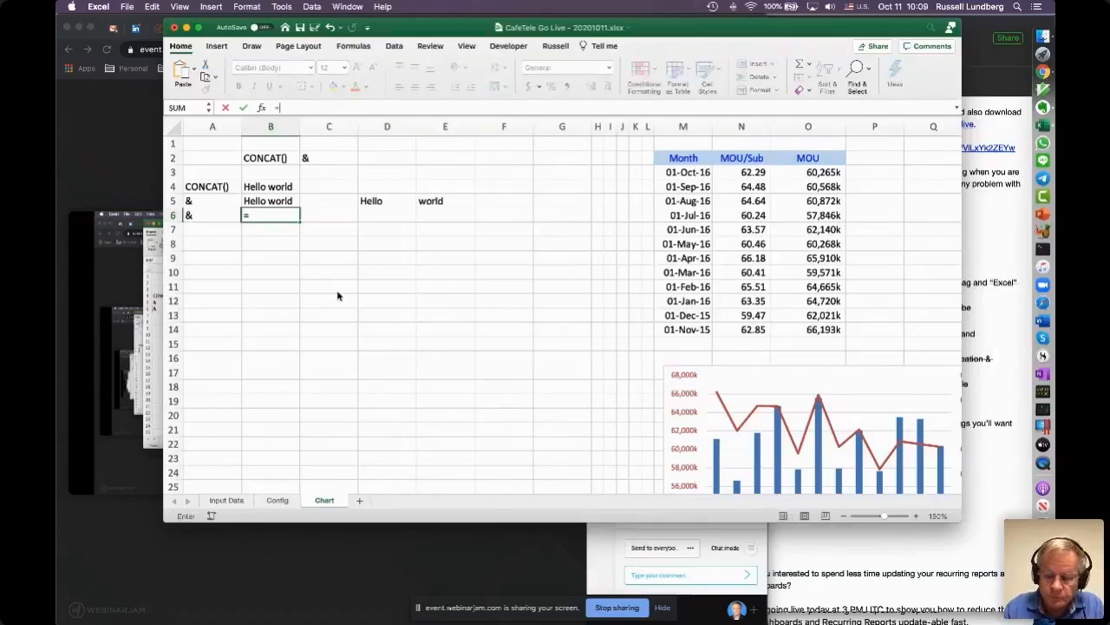
pyautogui.click(387, 201)
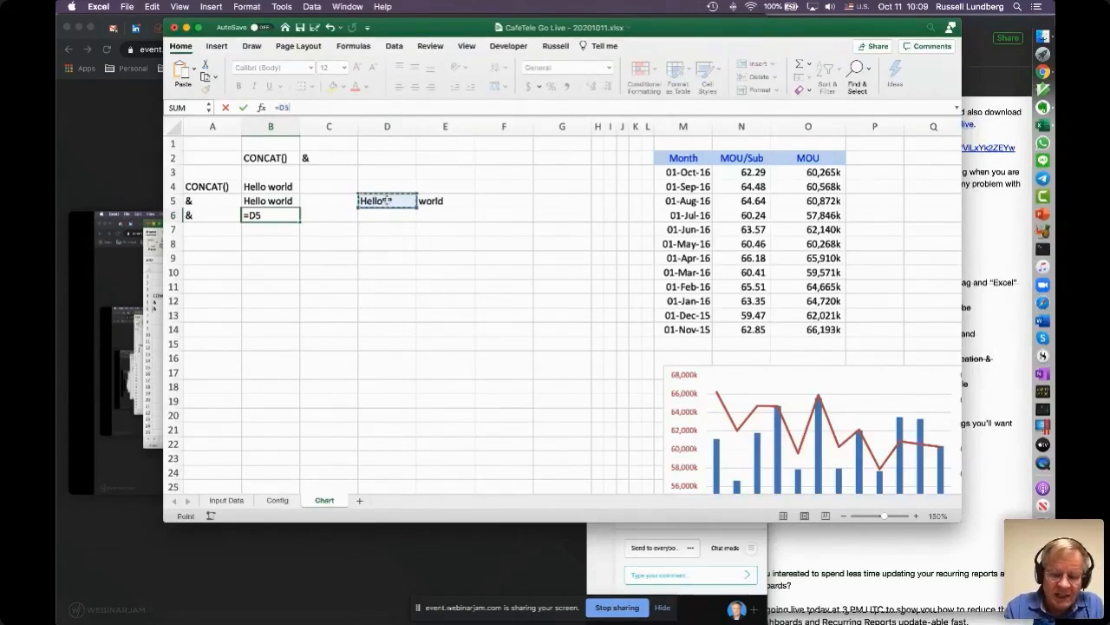
pyautogui.write('&')
pyautogui.click(445, 200)
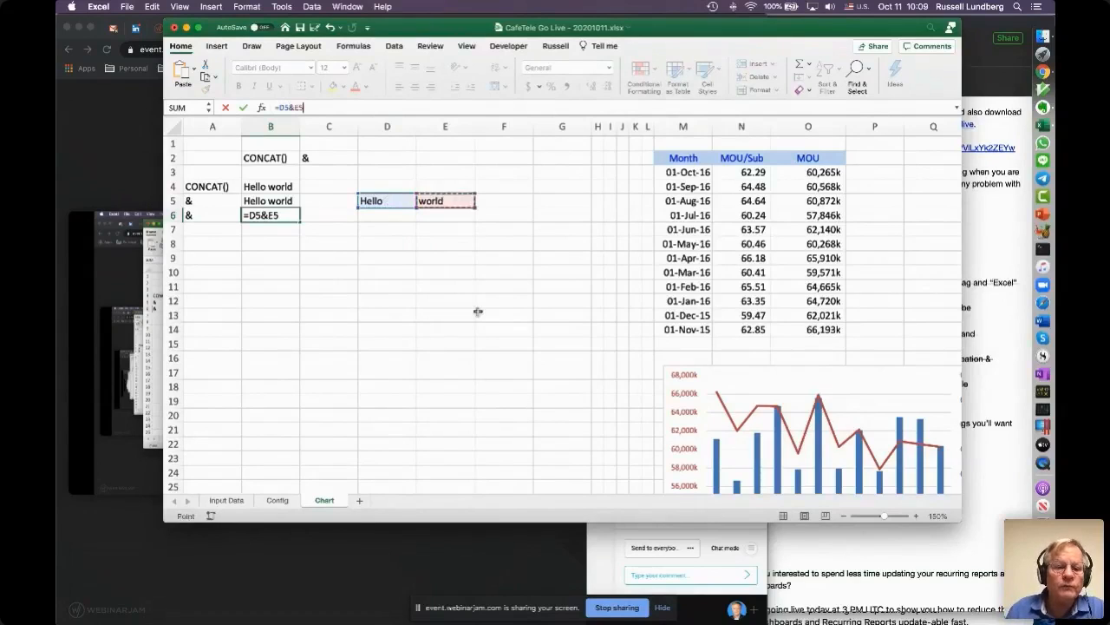
pyautogui.press('Return')
# Step: Insert a space between the two references in B6, so the formula reads =D5&" "&E5
pyautogui.press('Up')
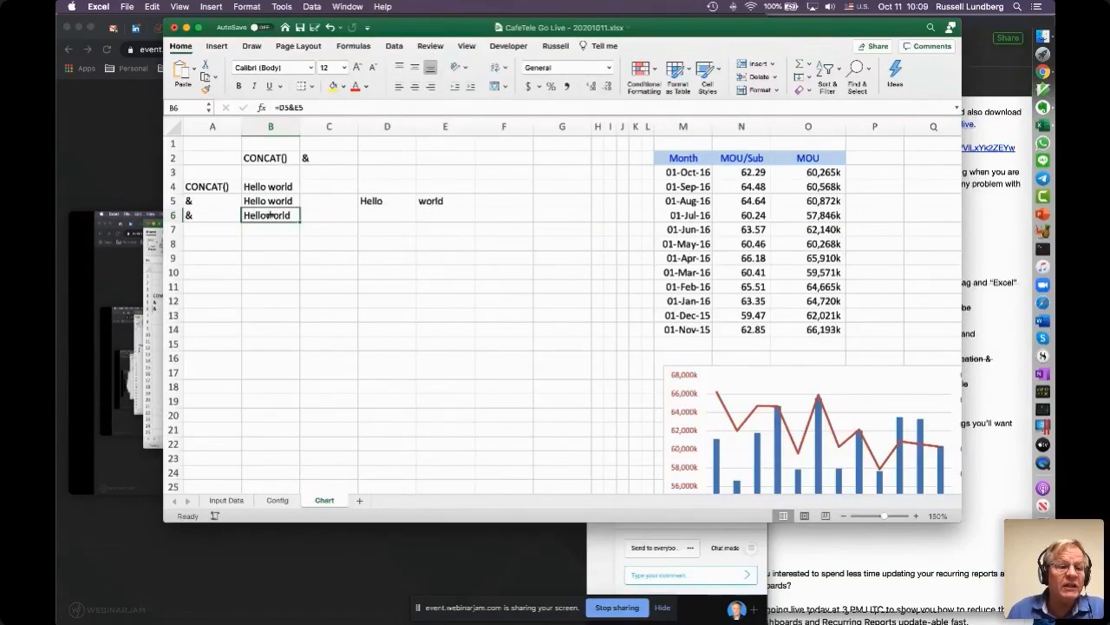
pyautogui.click(293, 107)
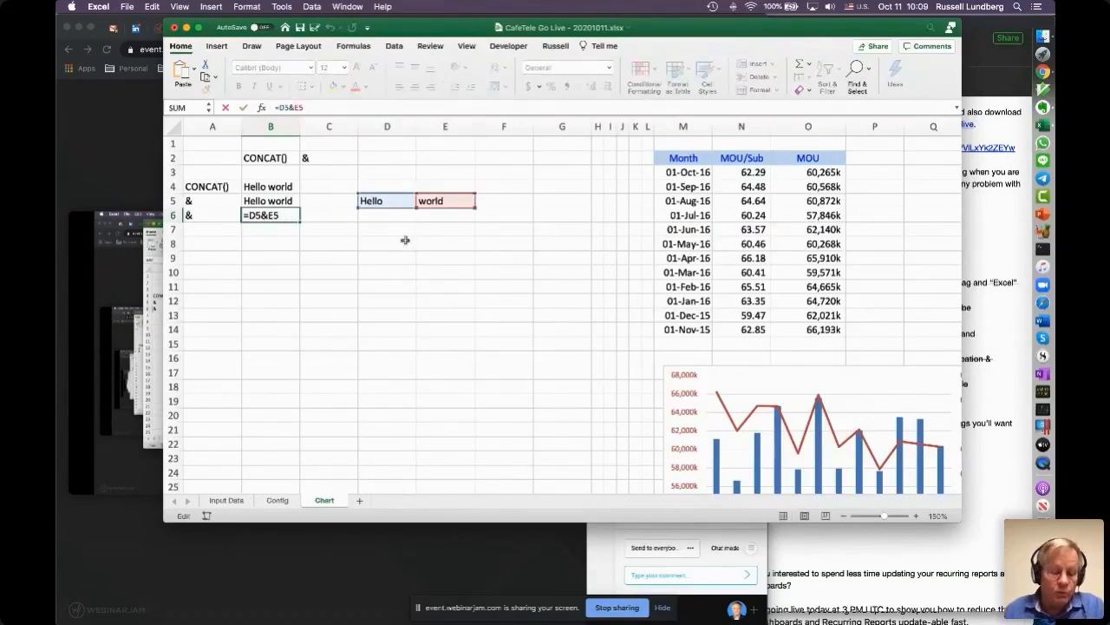
pyautogui.write('" "&')
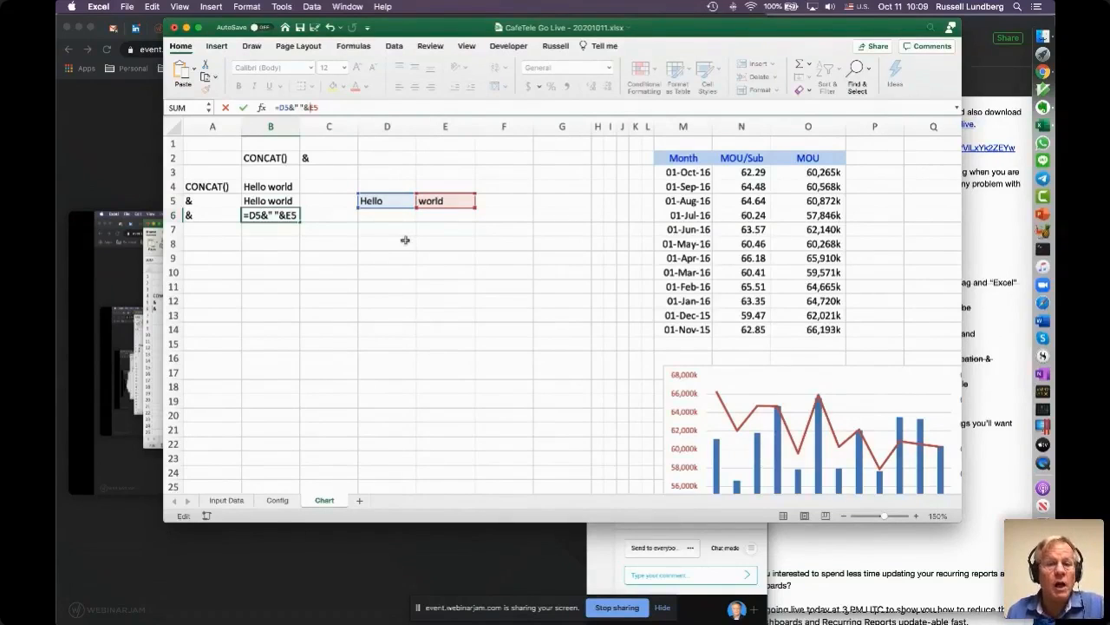
pyautogui.press('Return')
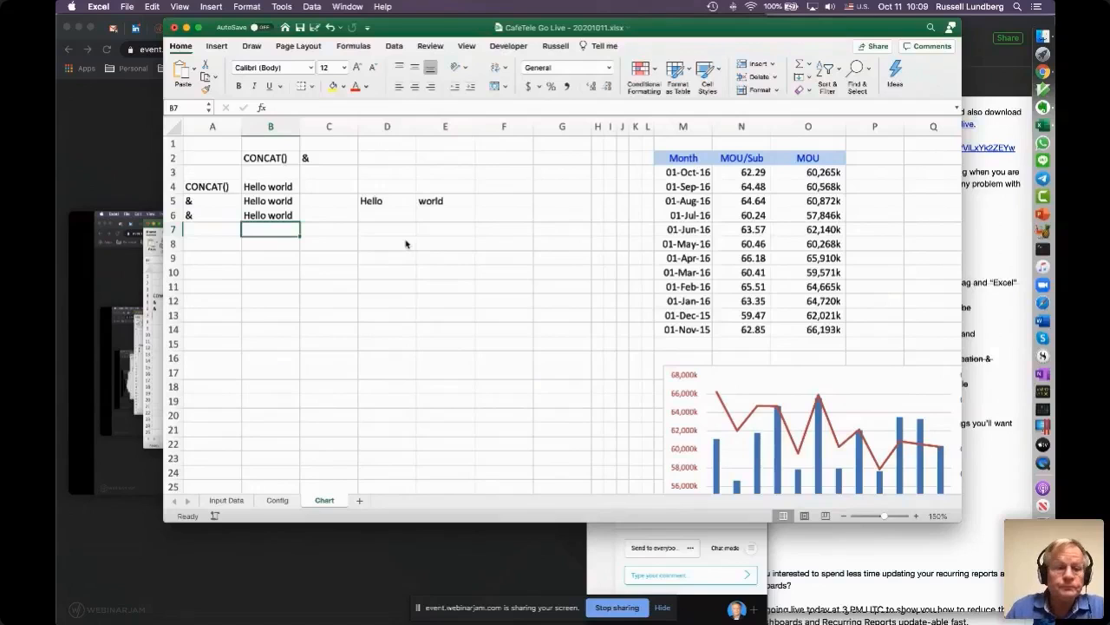
pyautogui.press('Up')
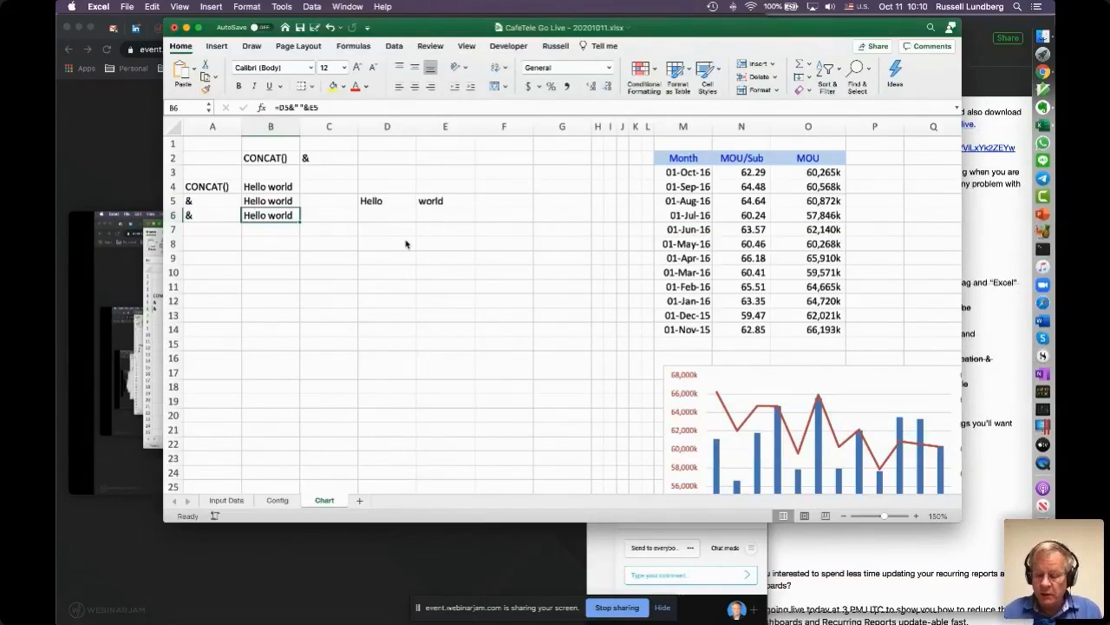
# Step: Switch to the WebinarJam live broadcast in Chrome and widen the browser window
pyautogui.press('super+Tab')
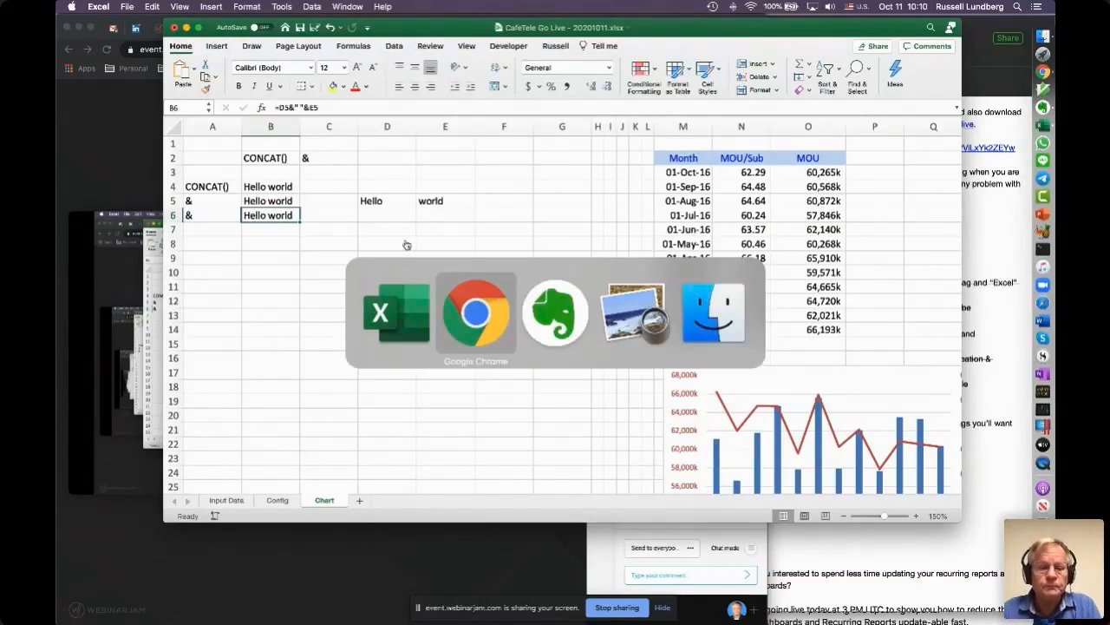
pyautogui.press('super+Tab')
pyautogui.press('super+shift+Tab')
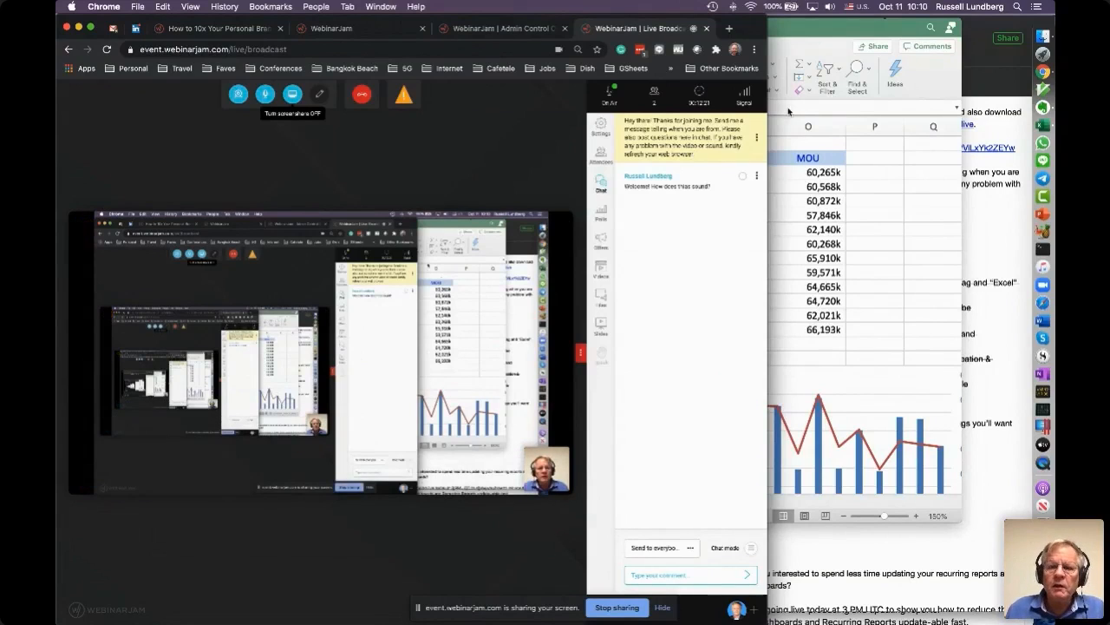
pyautogui.moveTo(765, 91); pyautogui.dragTo(883, 91)
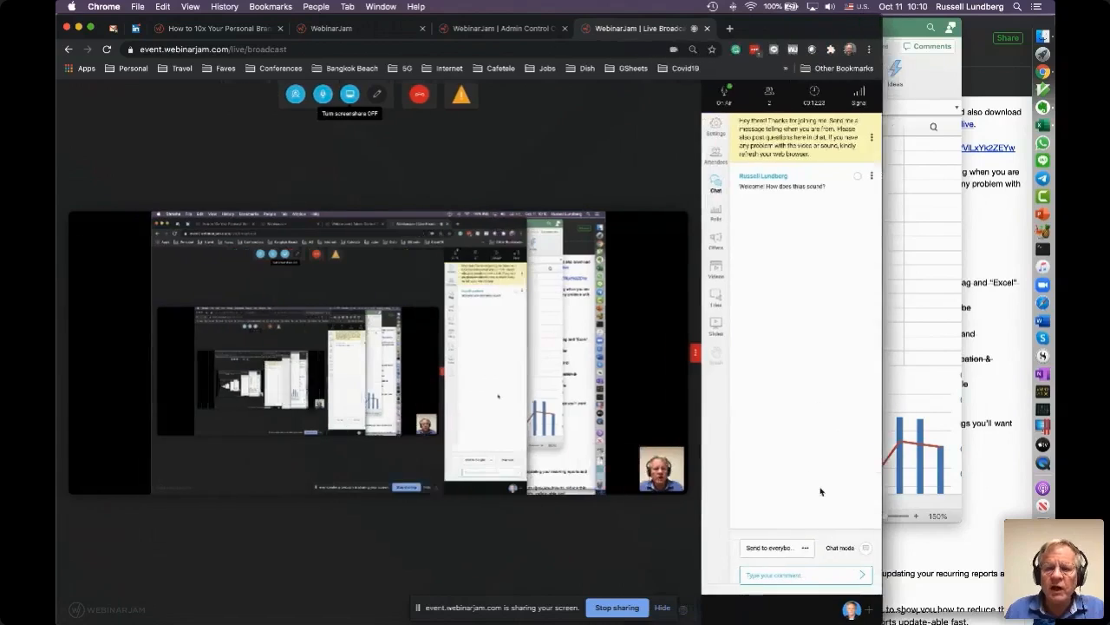
# Step: Send everyone a chat message asking them to enter any questions here in chat, adding "I'll be happy to answer them"
pyautogui.click(776, 573)
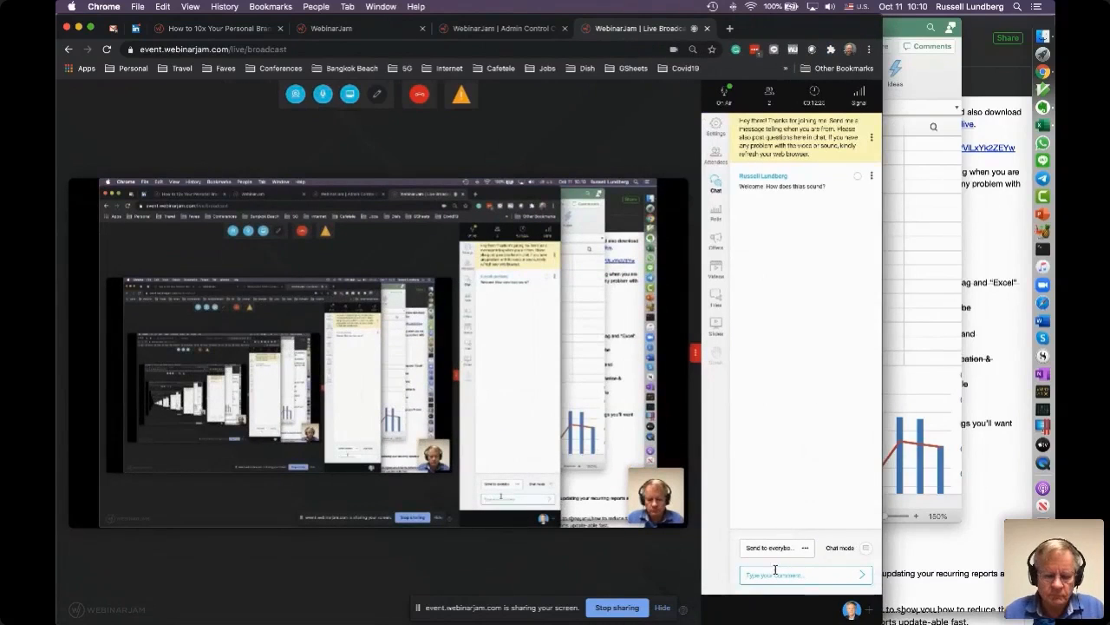
pyautogui.write('weler any specific')
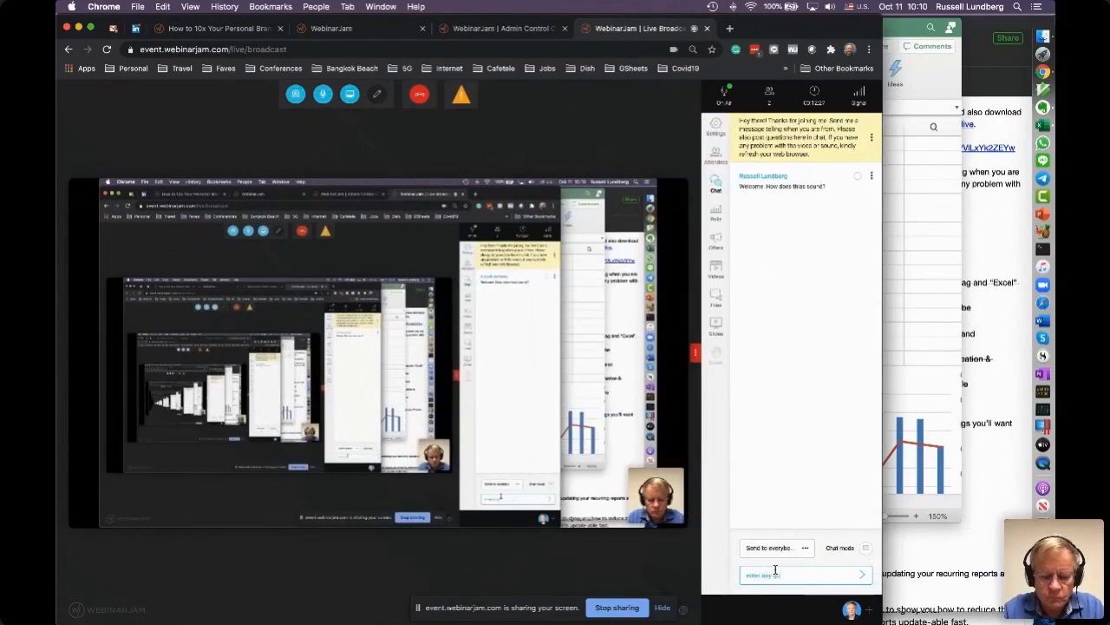
pyautogui.write('ns here')
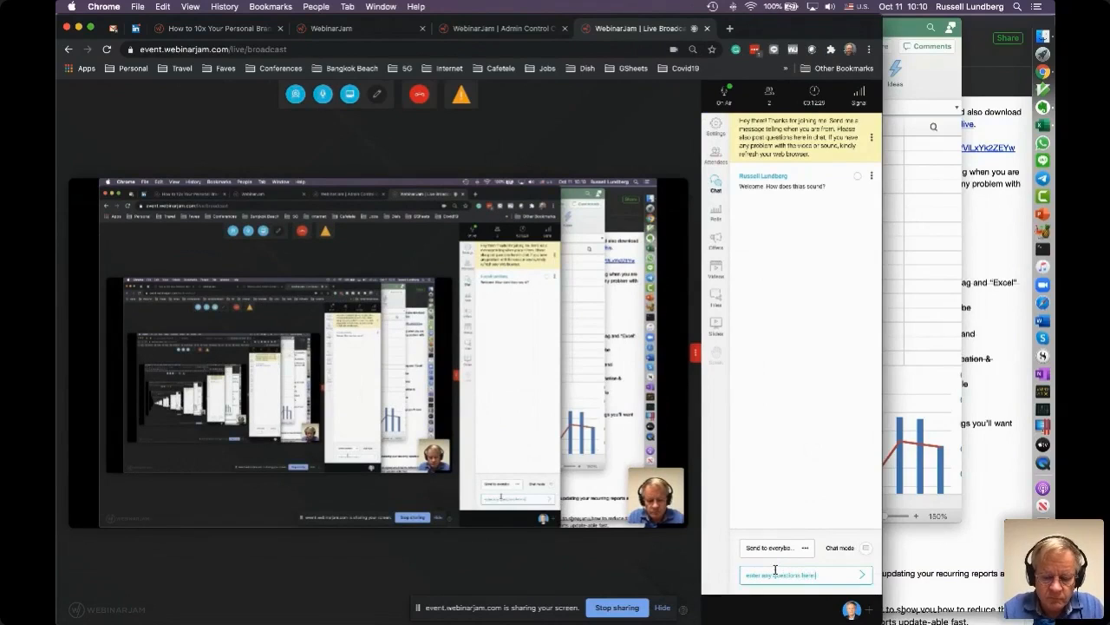
pyautogui.write(' in chat. ')
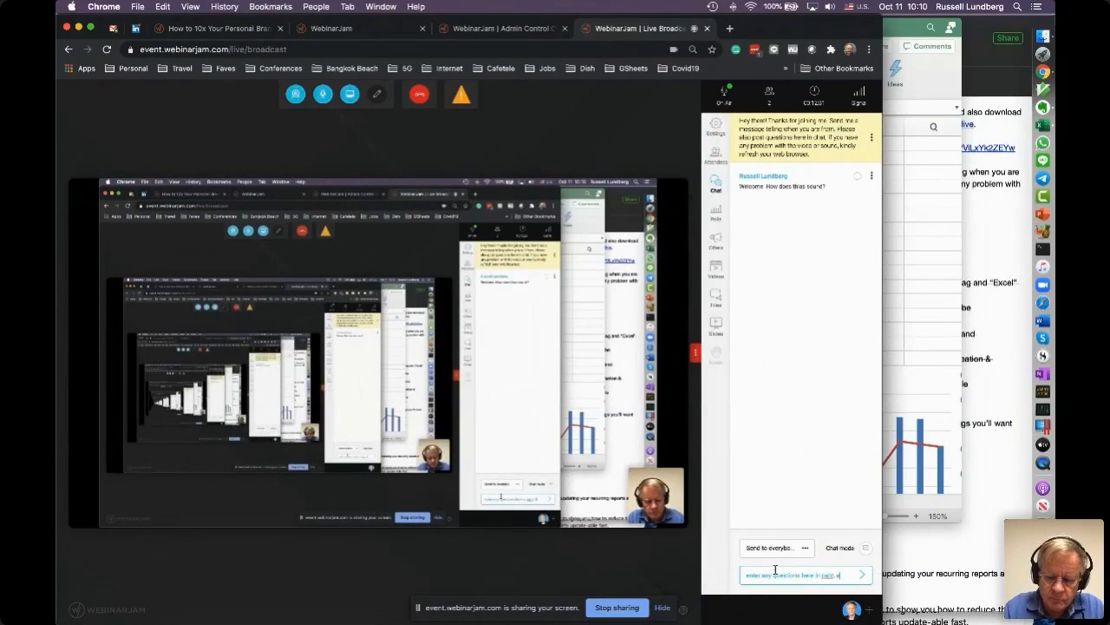
pyautogui.write("I'll al")
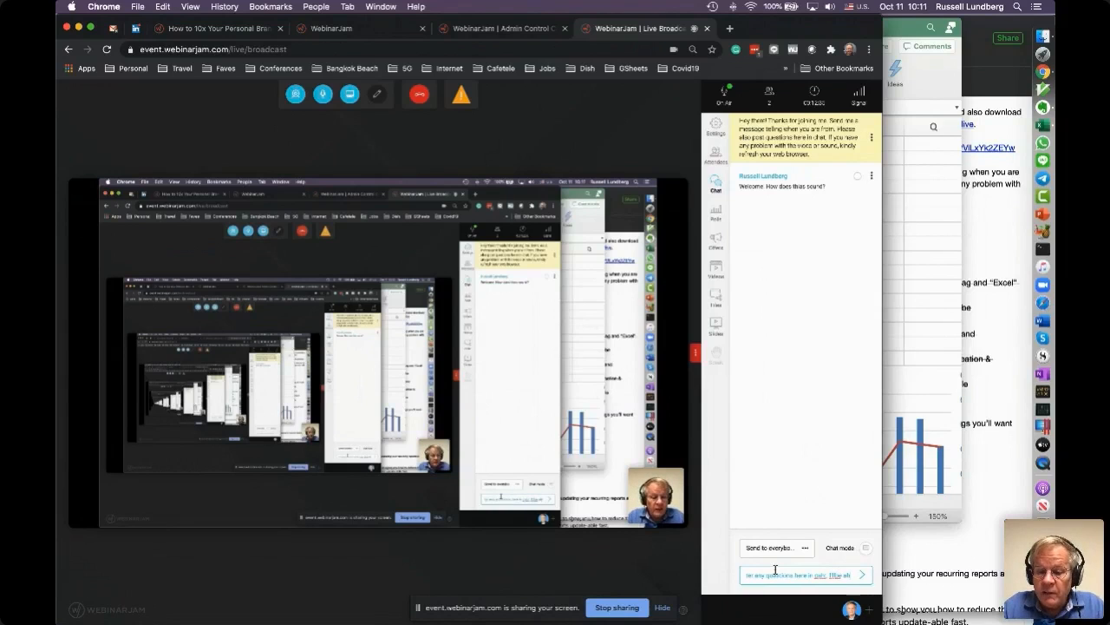
pyautogui.press('BackSpace')
pyautogui.press('BackSpace')
pyautogui.press('BackSpace')
pyautogui.press('BackSpace')
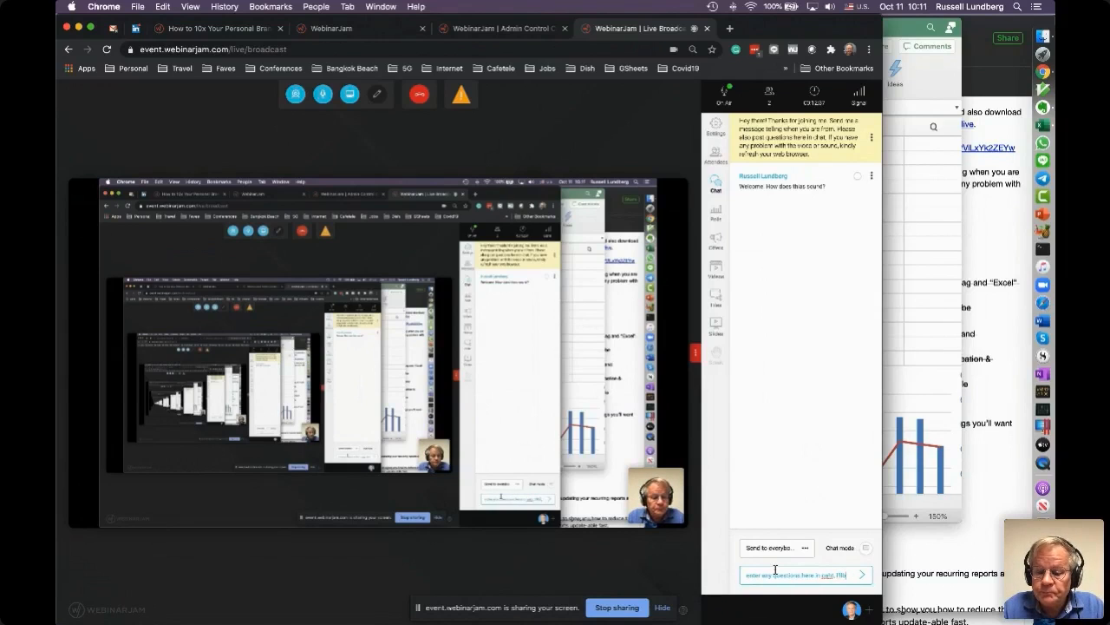
pyautogui.write('e')
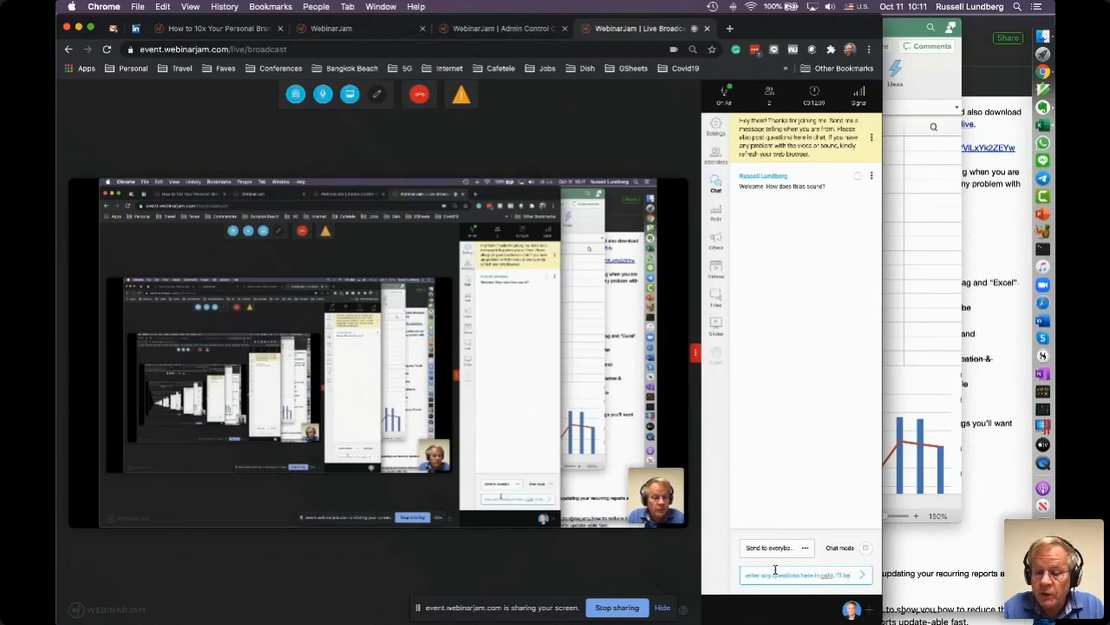
pyautogui.write(' happy to')
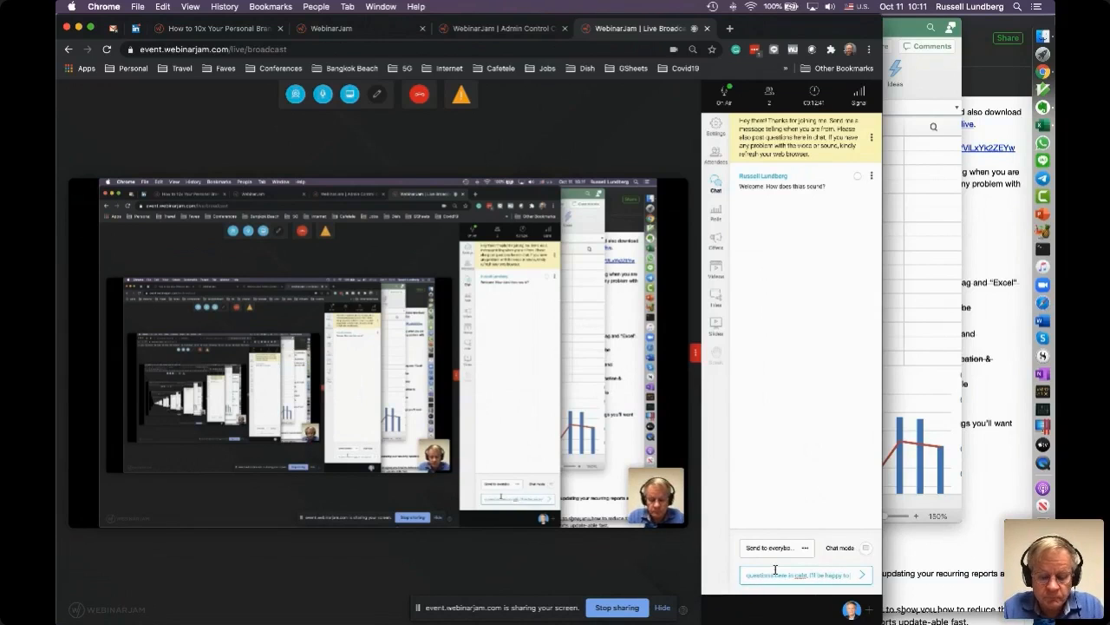
pyautogui.write(' answer them')
pyautogui.press('Return')
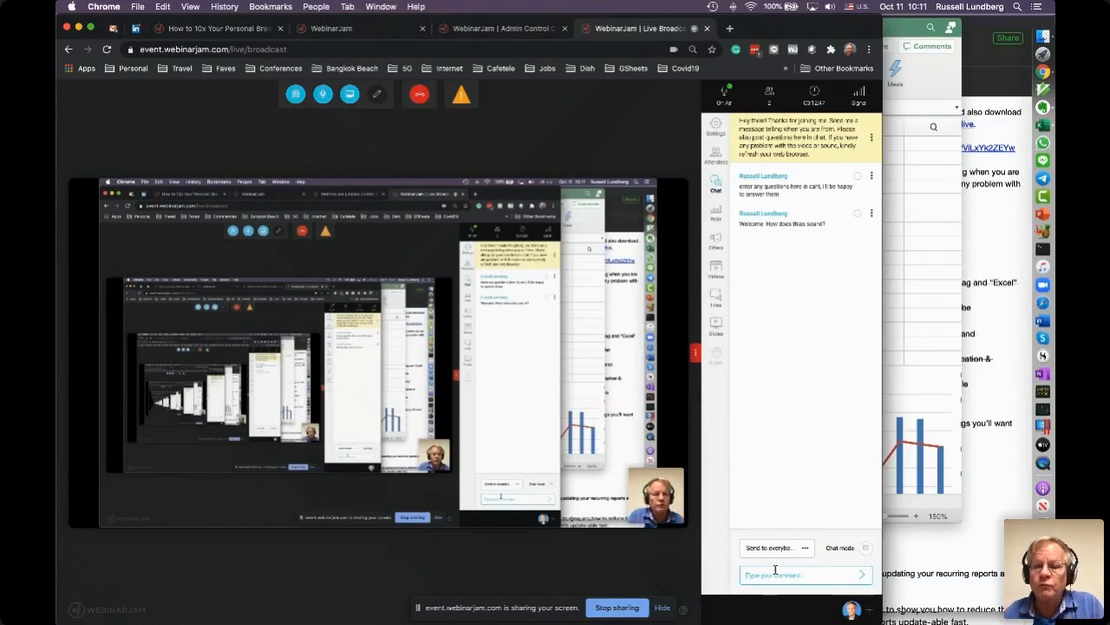
# Step: Switch back to the Excel workbook, enlarge its window slightly, and enter the current date, 10/11/2020, in cell B8
pyautogui.press('super+Tab')
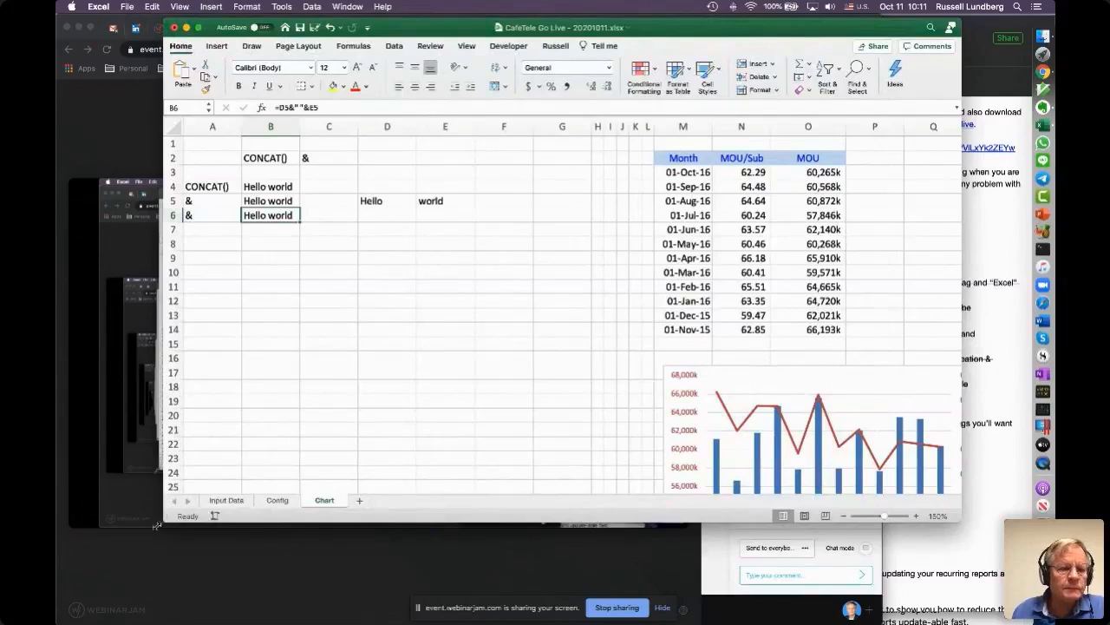
pyautogui.moveTo(163, 519); pyautogui.dragTo(153, 535)
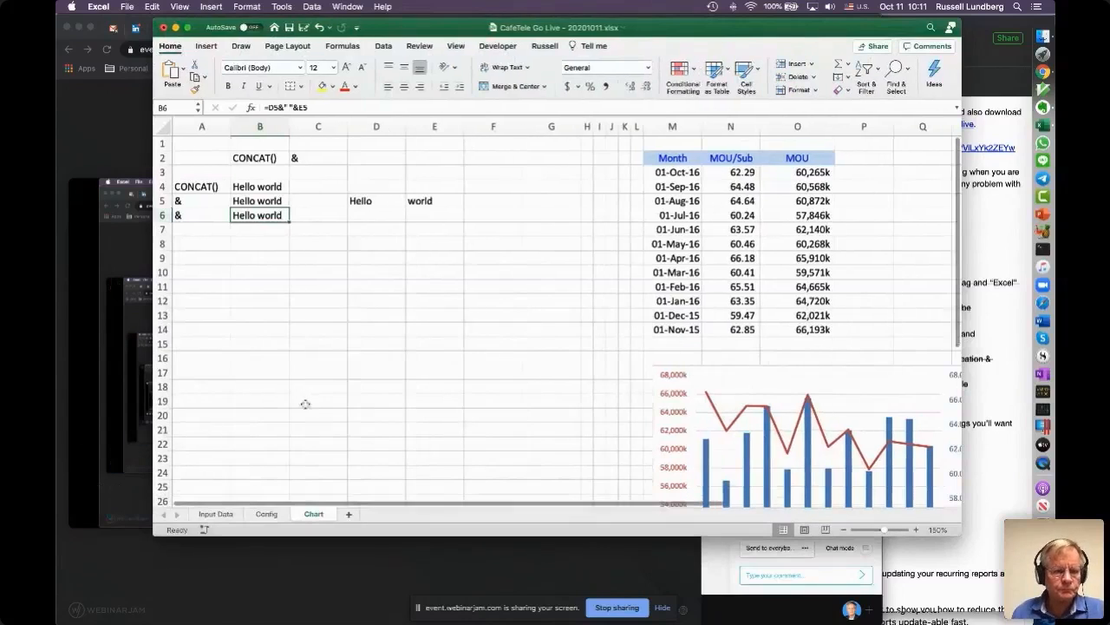
pyautogui.click(272, 242)
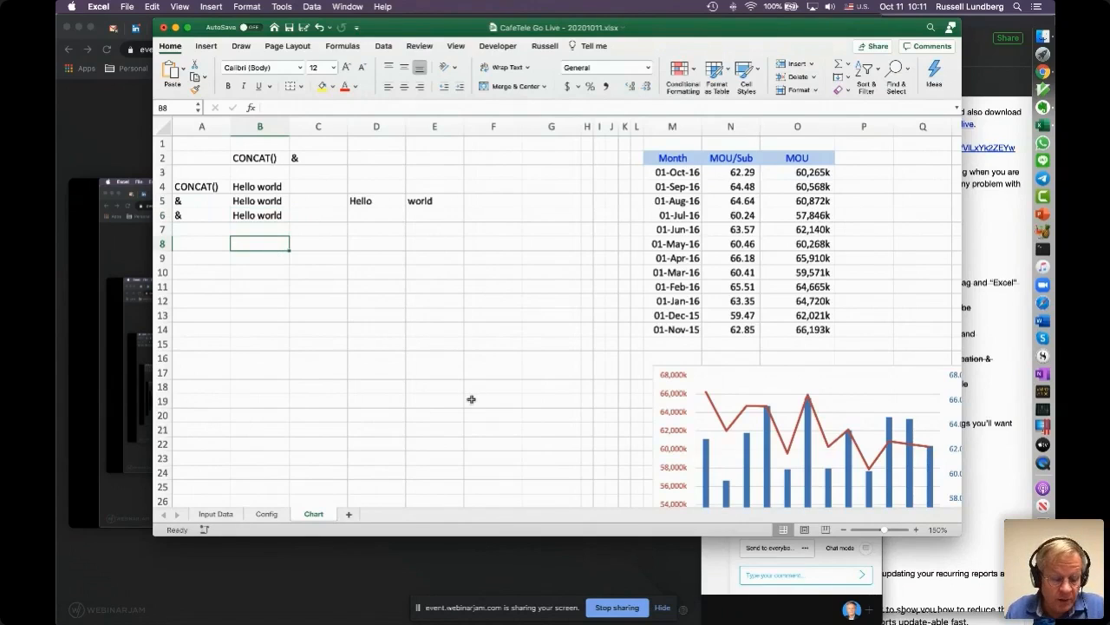
pyautogui.hotkey('ctrl', ';')
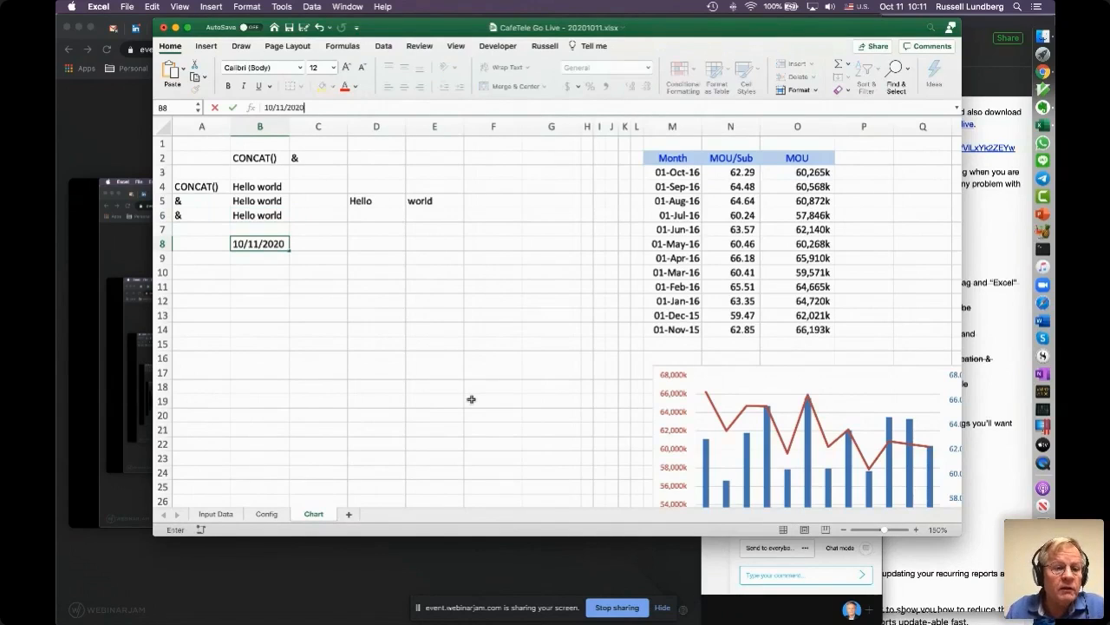
pyautogui.press('Return')
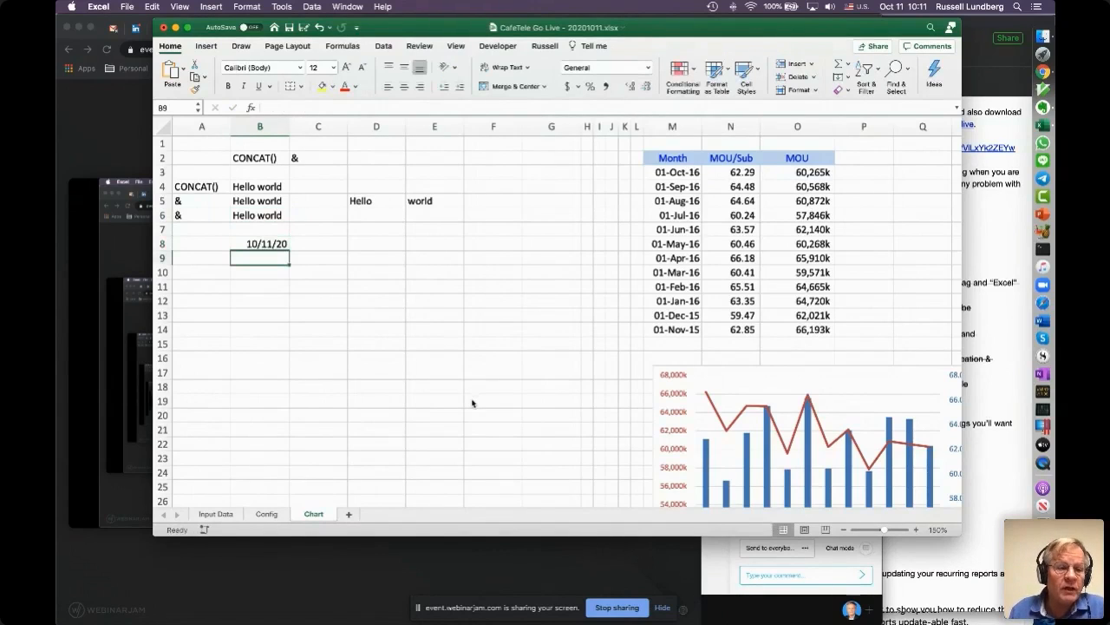
# Step: Change the number format of the date in cell B8 to General
pyautogui.press('Up')
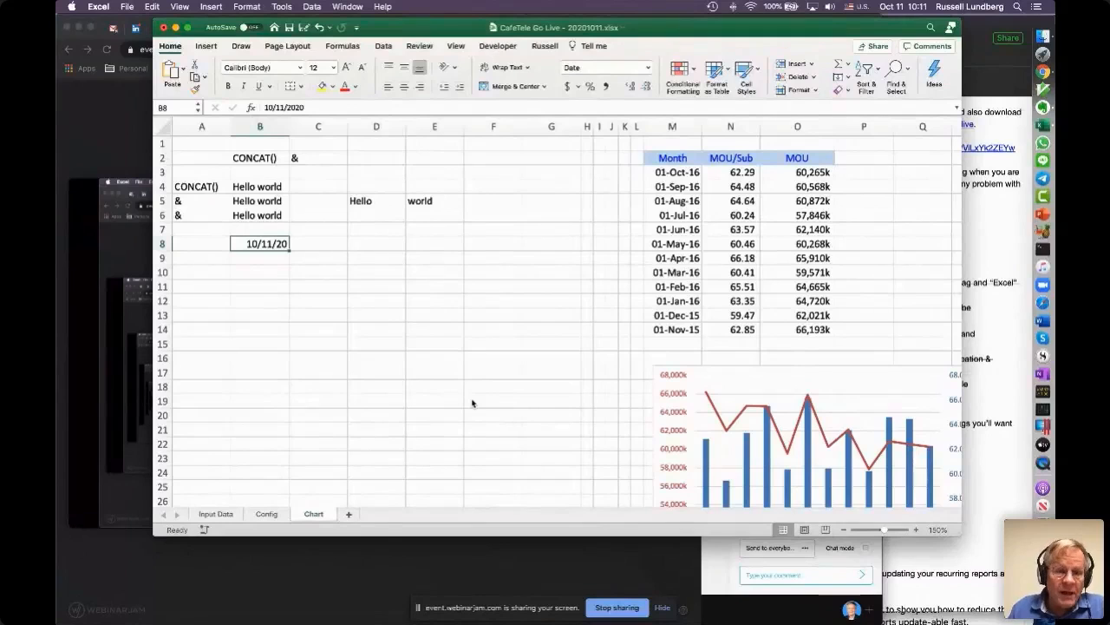
pyautogui.click(648, 67)
pyautogui.click(608, 86)
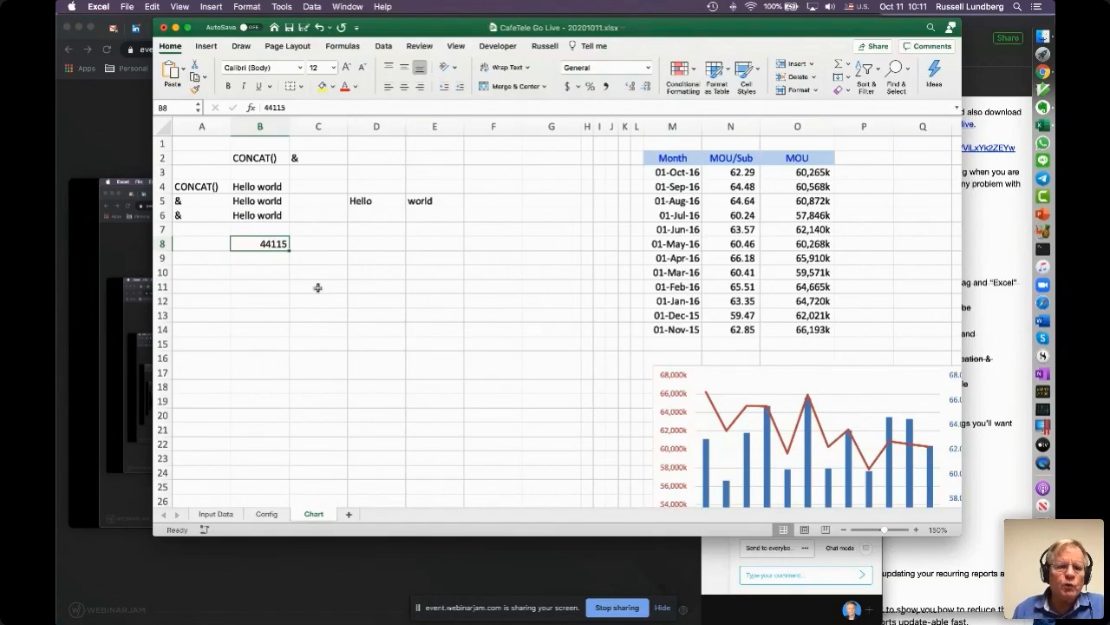
# Step: Enter the date January 1, 1900 in cell C9
pyautogui.press('Right')
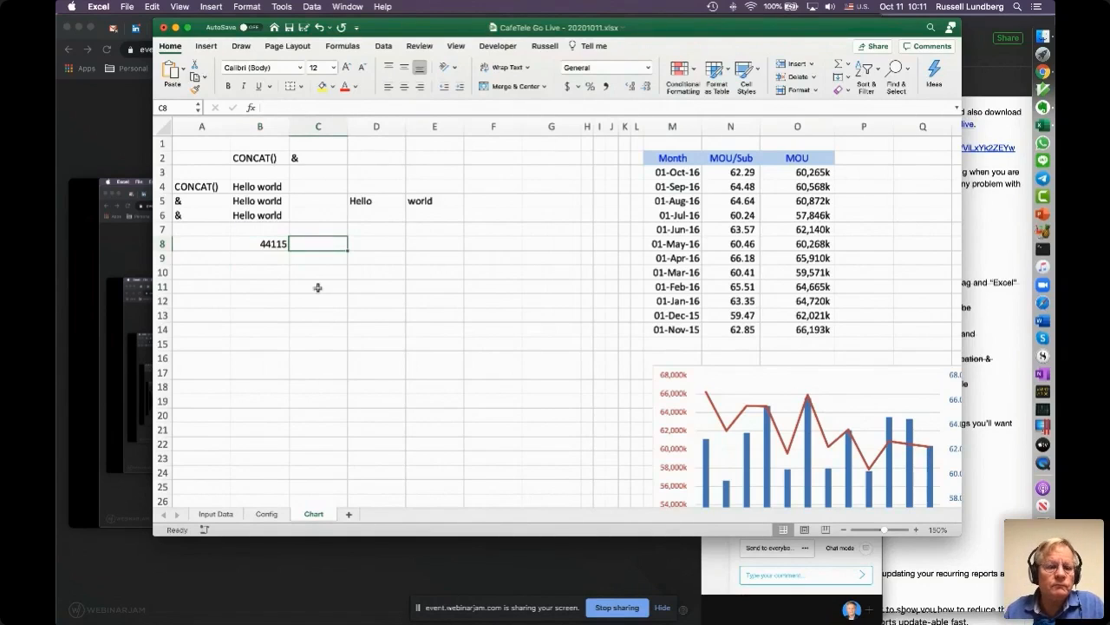
pyautogui.press('Down')
pyautogui.write('1.2')
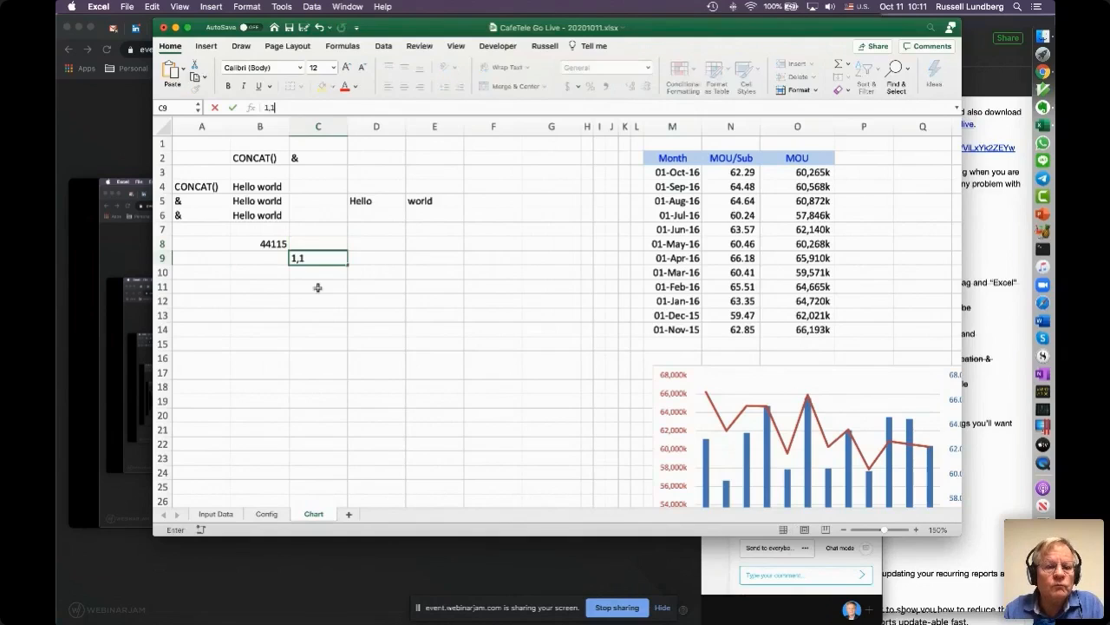
pyautogui.press('BackSpace')
pyautogui.press('BackSpace')
pyautogui.press('BackSpace')
pyautogui.write('Janua')
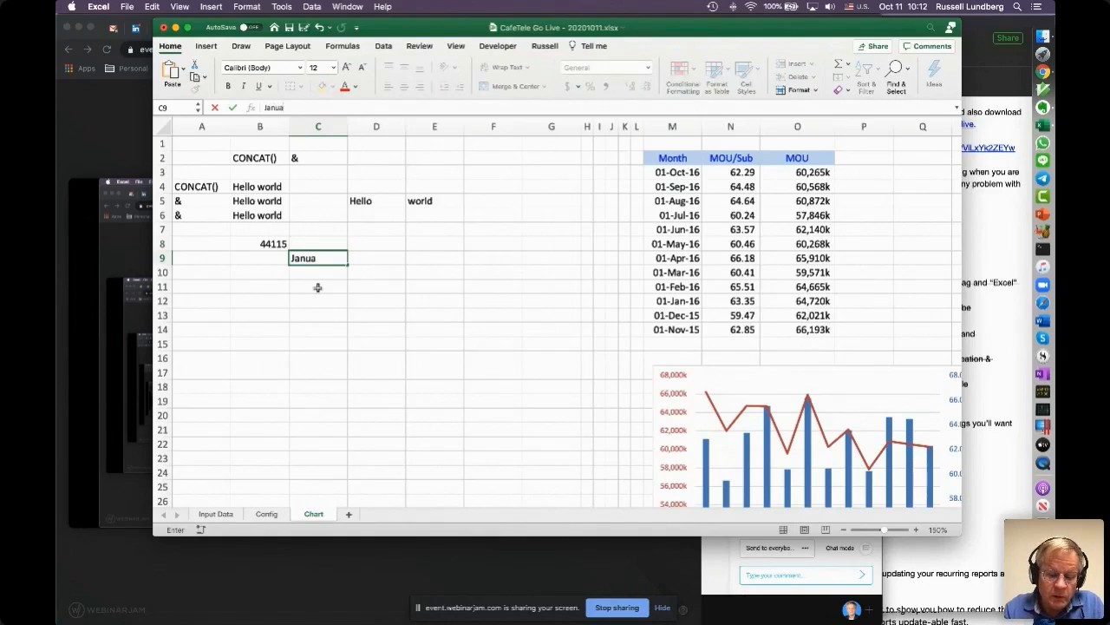
pyautogui.write('ry 1, 1900')
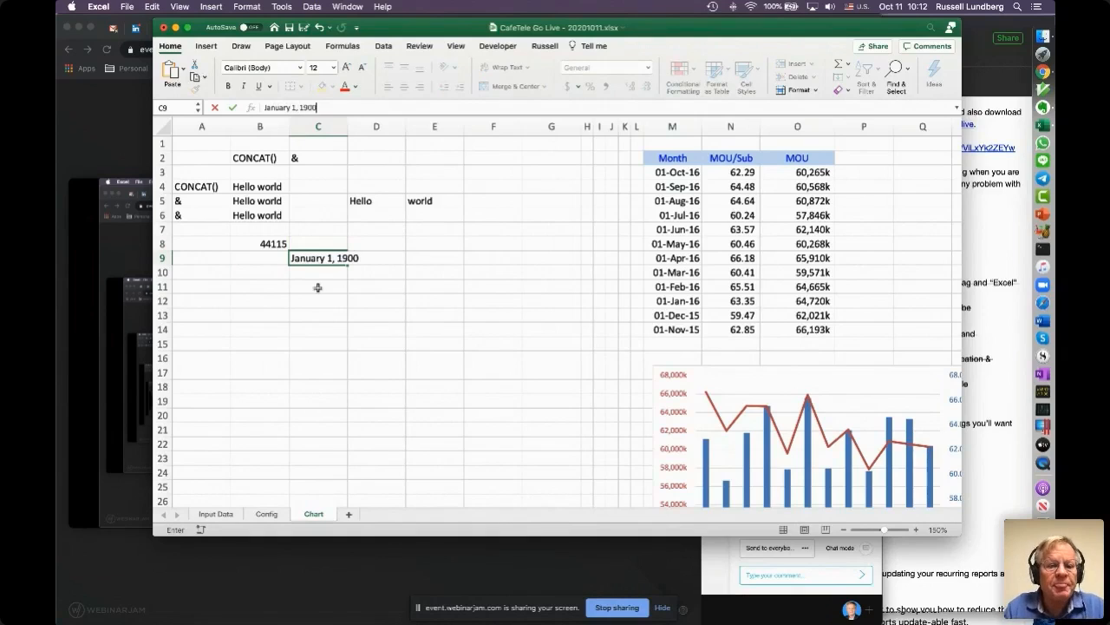
pyautogui.press('Return')
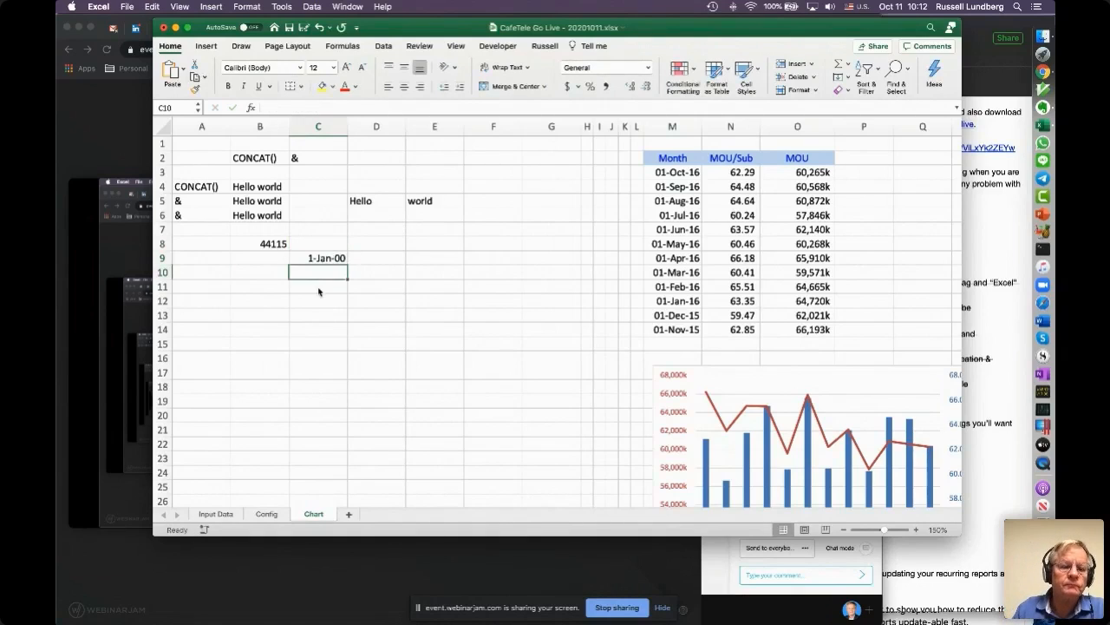
# Step: Change the number format of the date in cell C9 to General
pyautogui.press('Up')
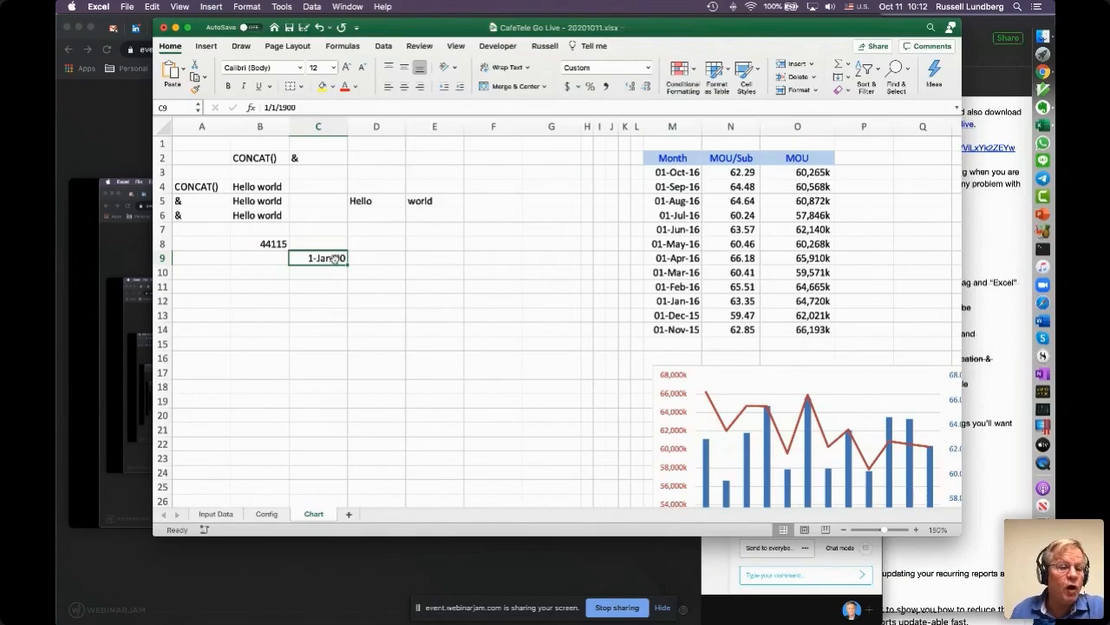
pyautogui.click(648, 67)
pyautogui.click(621, 85)
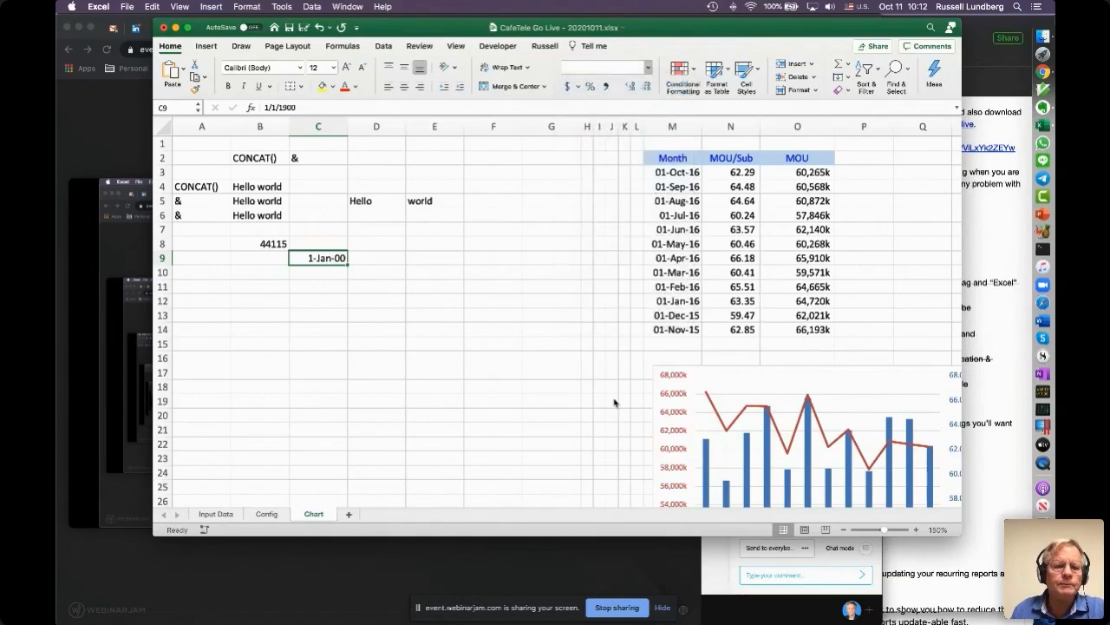
# Step: Enter the number 1 in cell C10 and format the cell as Long Date
pyautogui.click(318, 272)
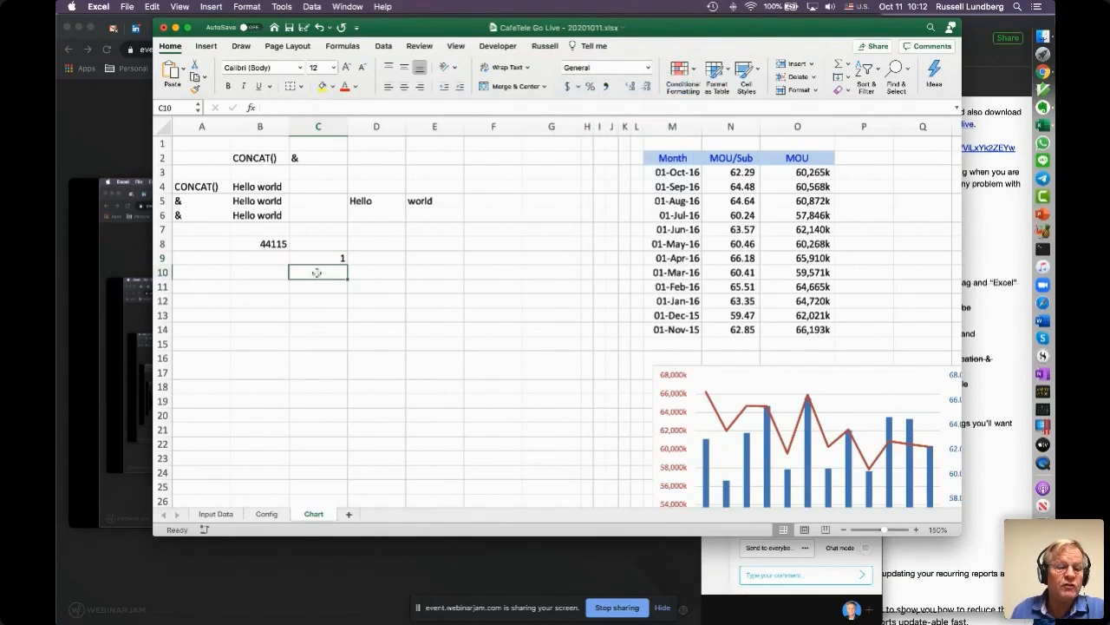
pyautogui.write('1')
pyautogui.press('Return')
pyautogui.press('Up')
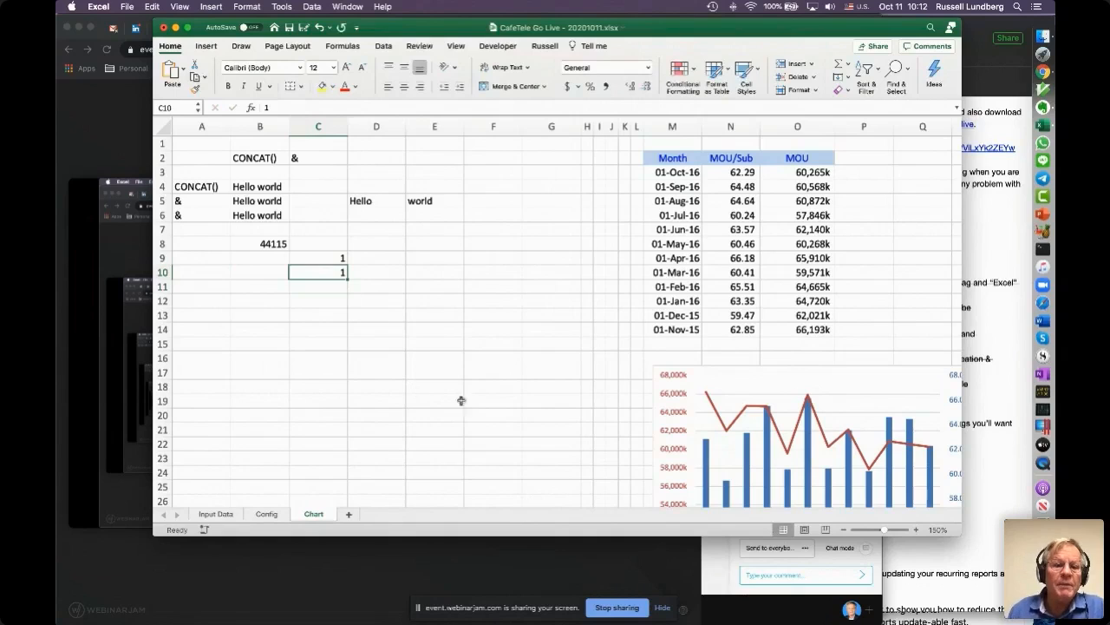
pyautogui.click(648, 69)
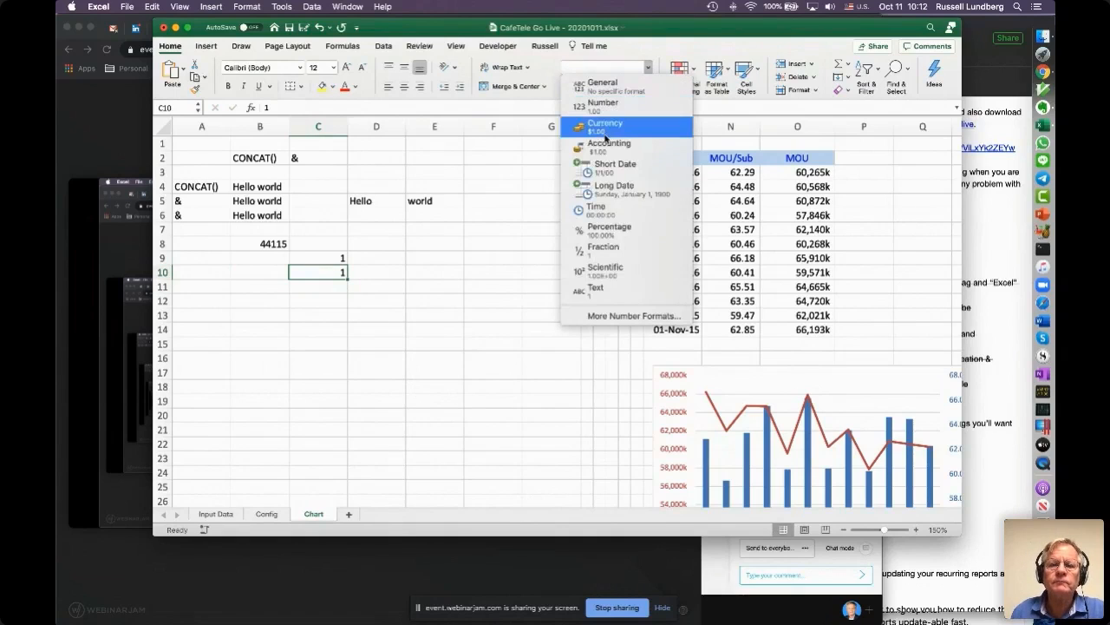
pyautogui.click(606, 188)
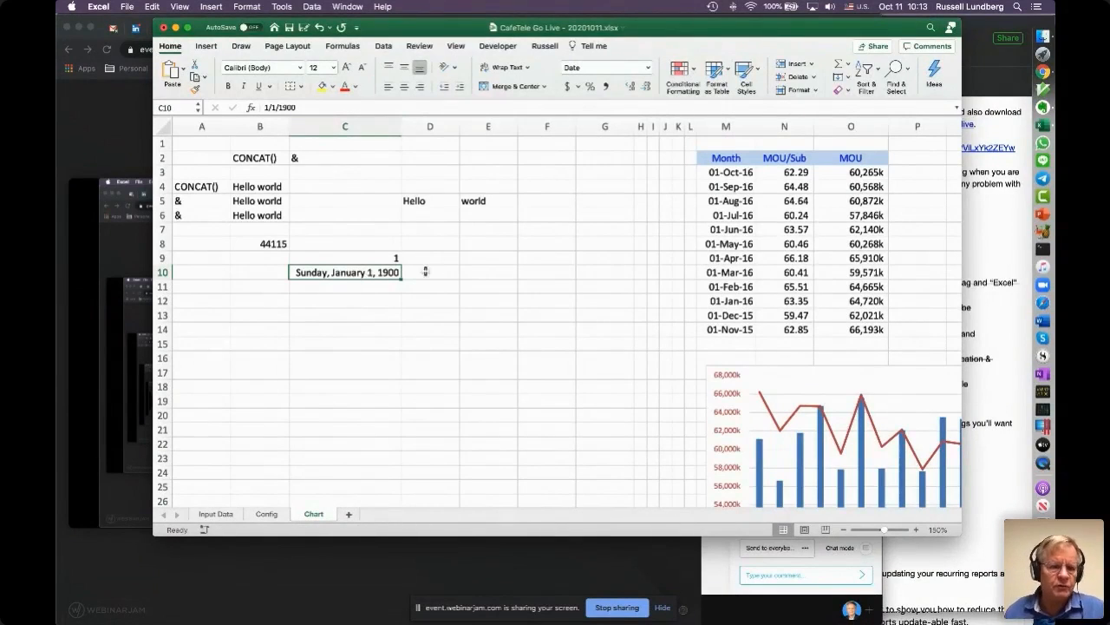
pyautogui.click(258, 287)
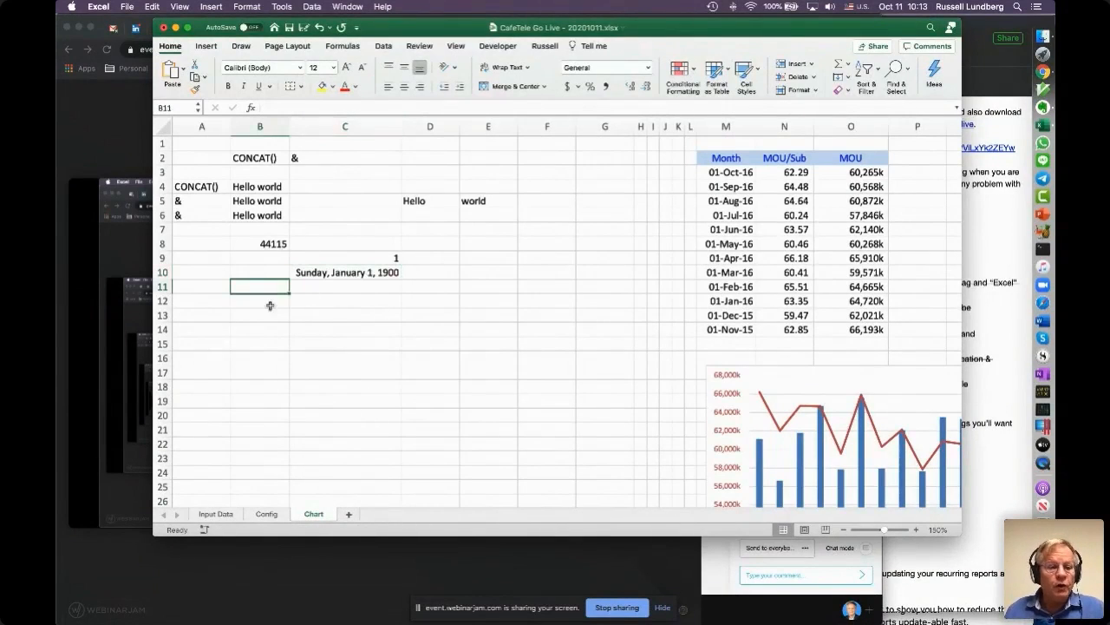
pyautogui.click(268, 243)
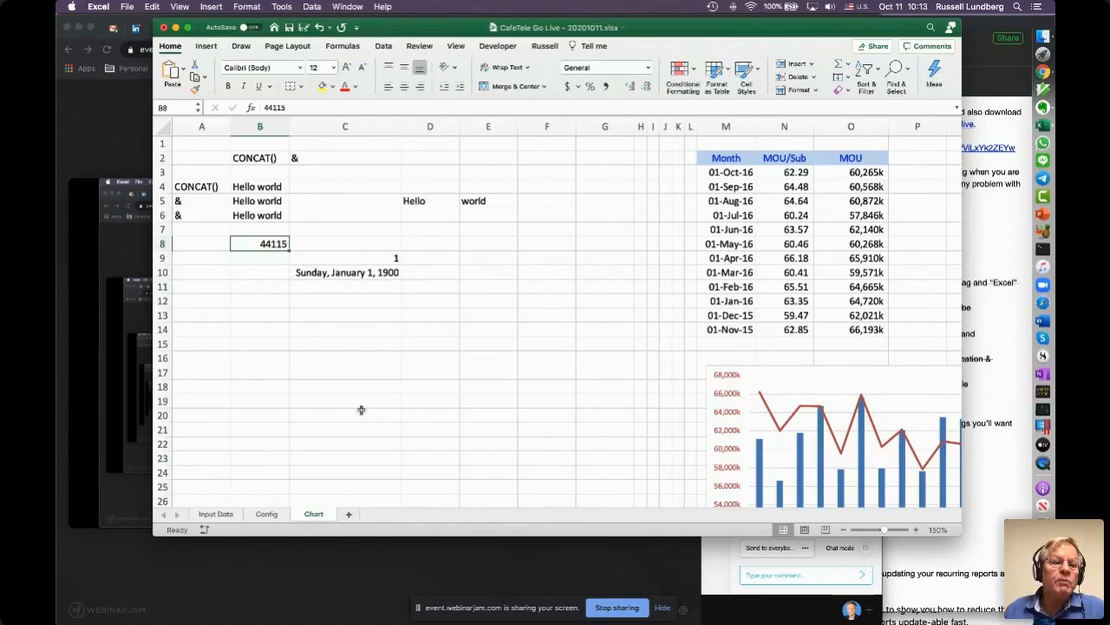
# Step: Format cell C10 with the second 14-Mar-12 date type, which uses a two-digit day, keeping English (United States)
pyautogui.click(344, 273)
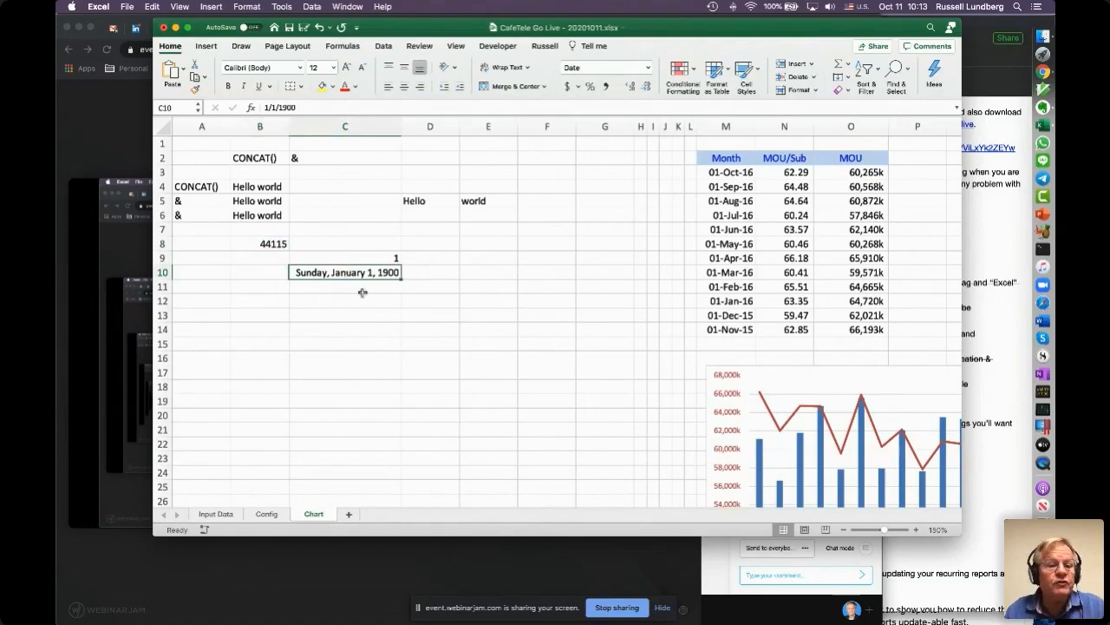
pyautogui.click(649, 68)
pyautogui.click(649, 68)
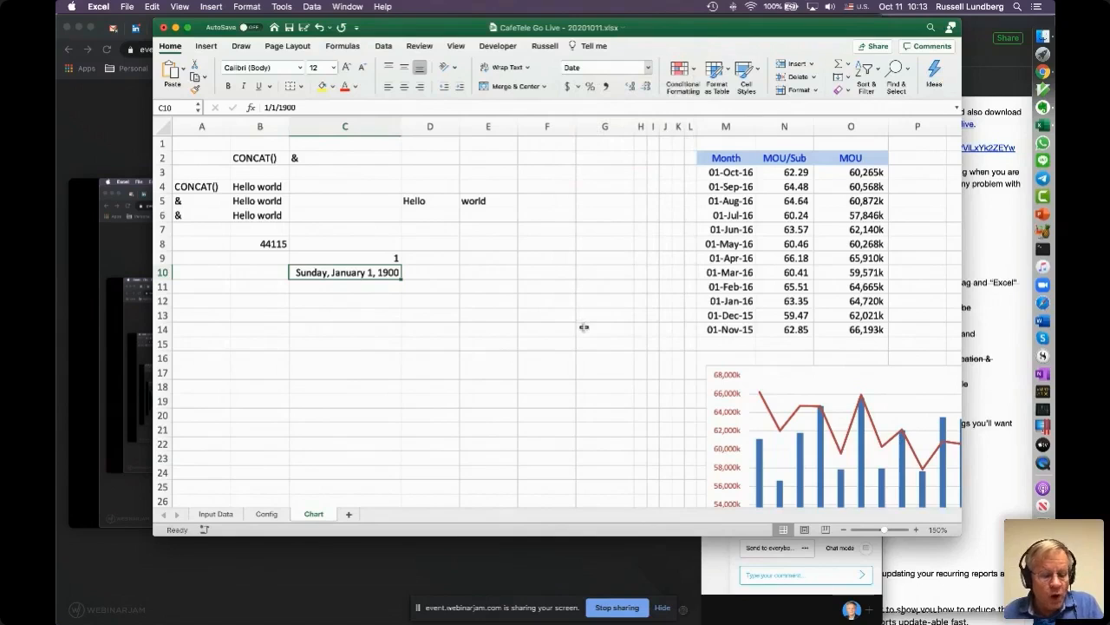
pyautogui.press('super+1')
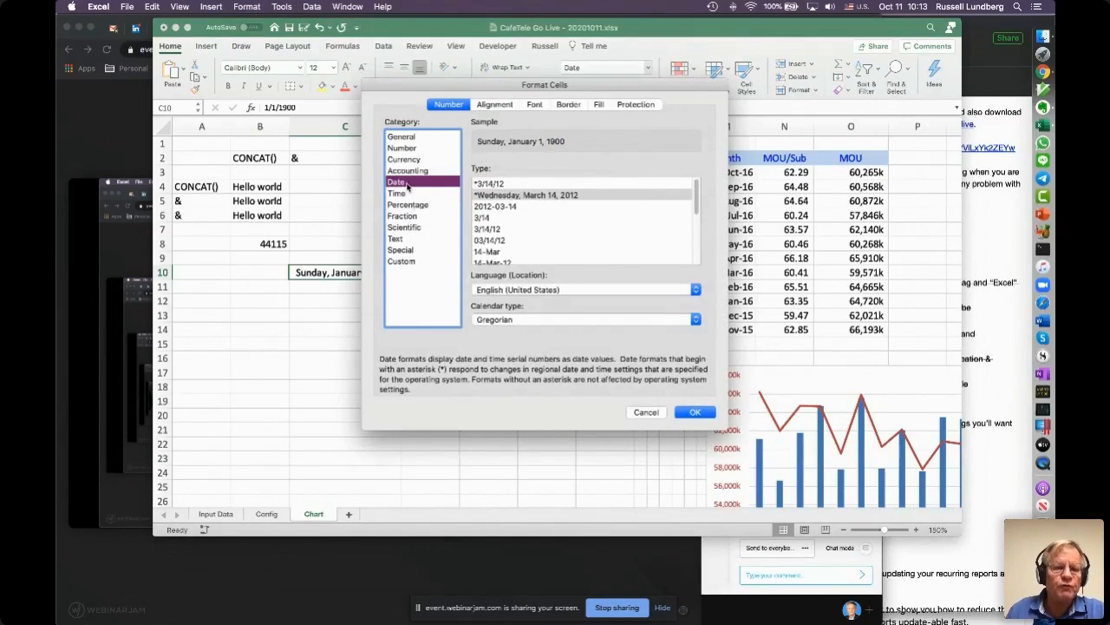
pyautogui.scroll(-1, 578, 230)
pyautogui.scroll(1, 578, 230)
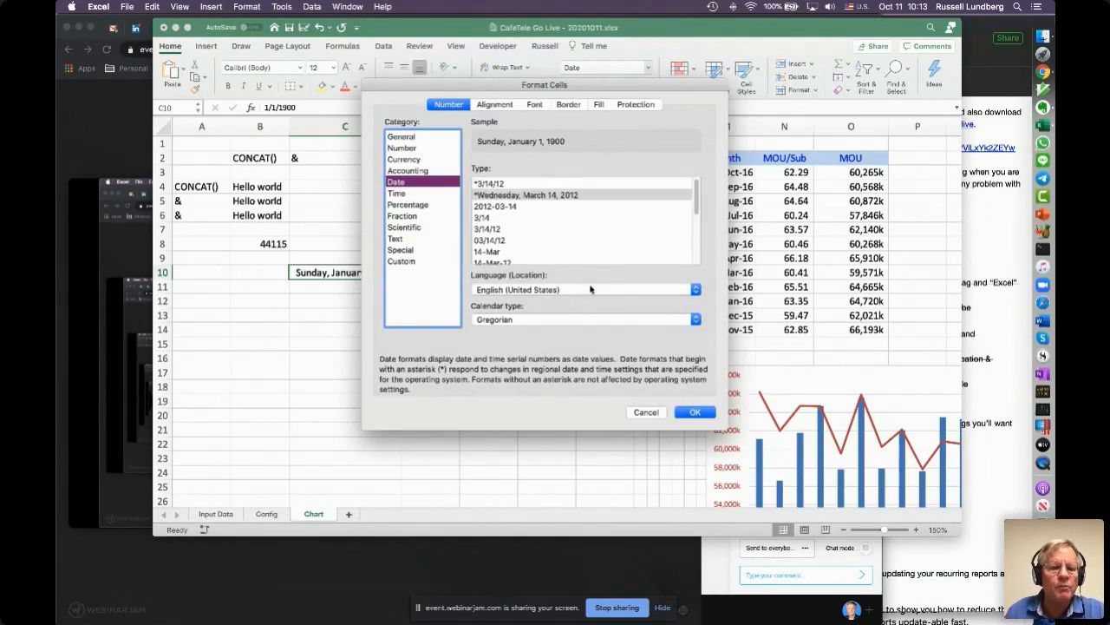
pyautogui.scroll(-2, 527, 242)
pyautogui.click(505, 252)
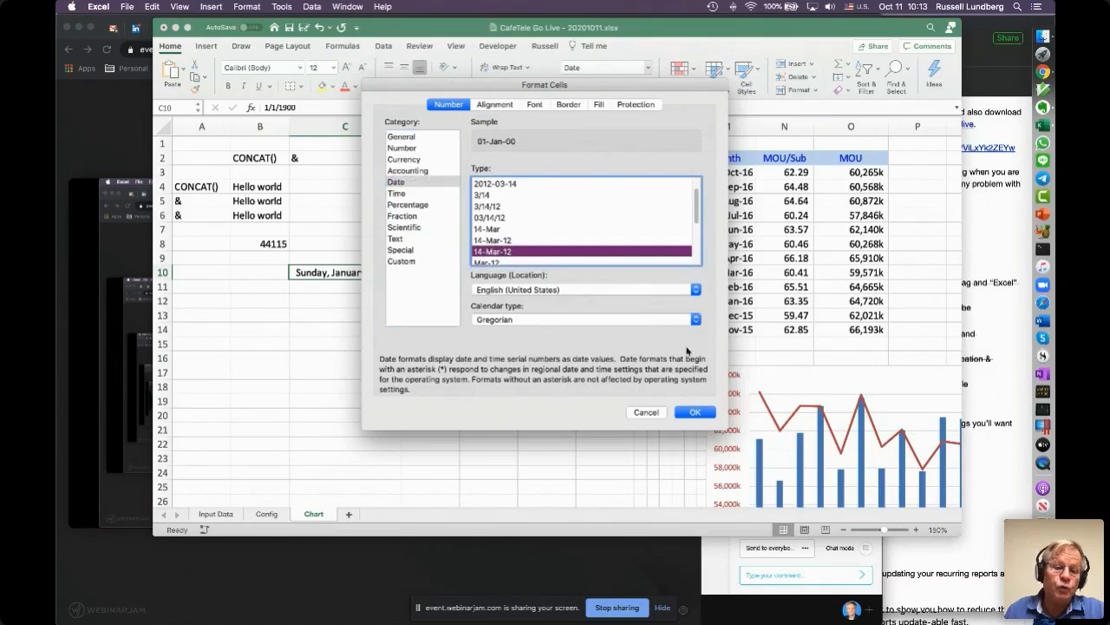
pyautogui.press('Return')
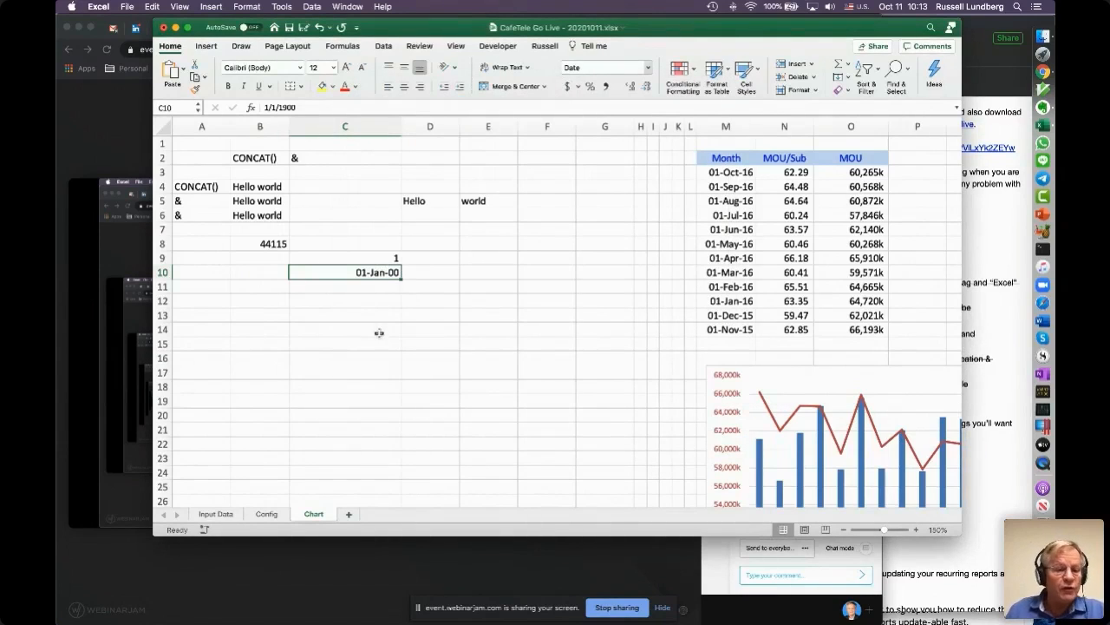
# Step: Change the number format of cell C10 to General
pyautogui.click(649, 67)
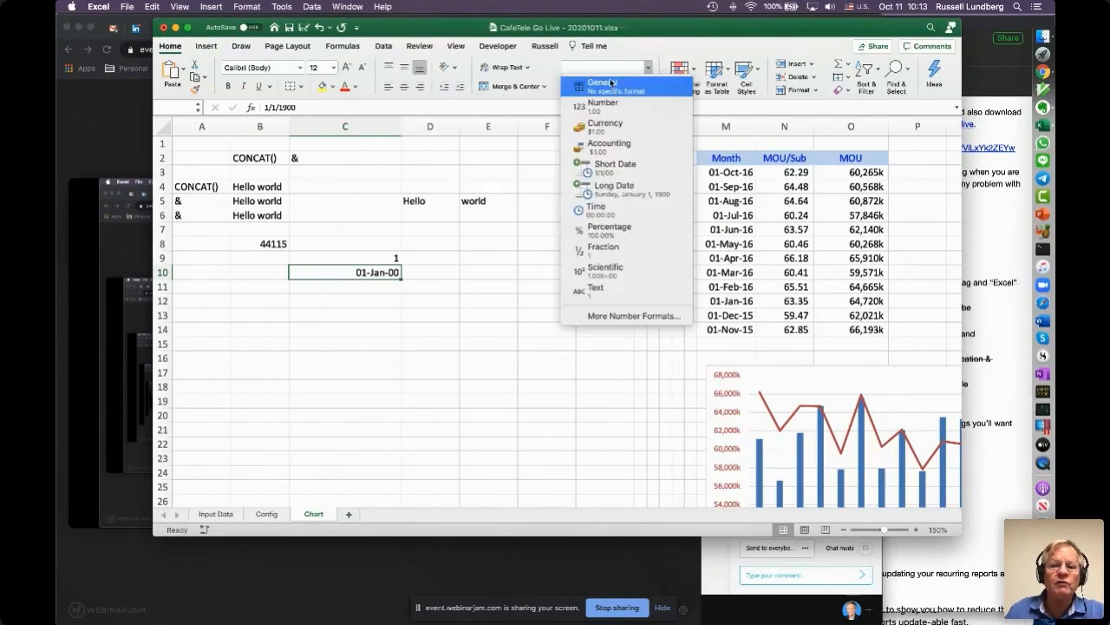
pyautogui.click(610, 81)
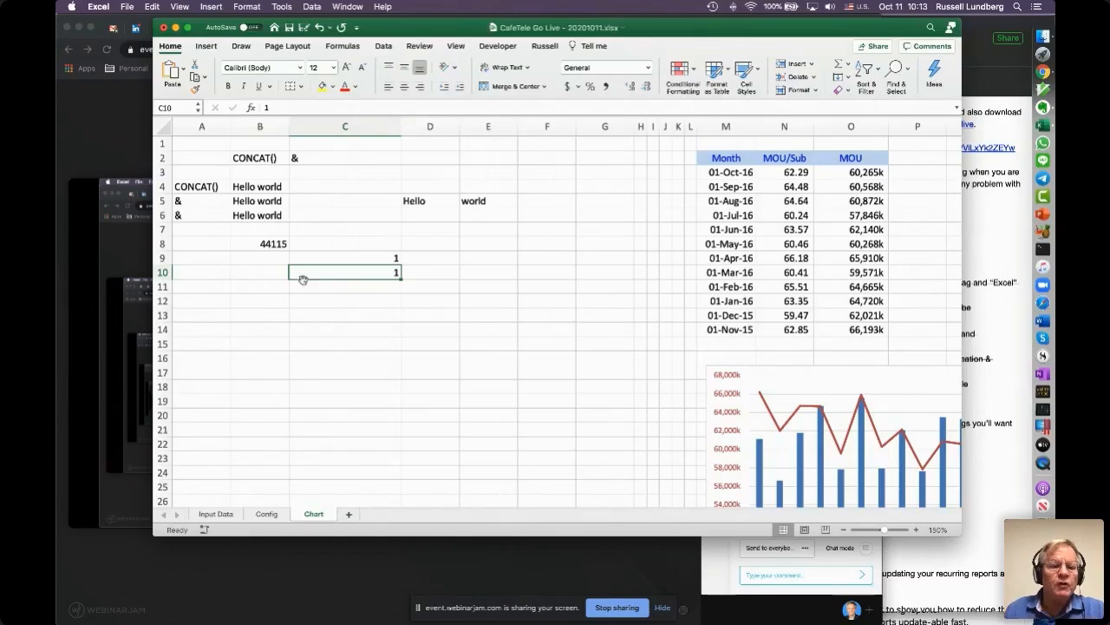
pyautogui.click(276, 244)
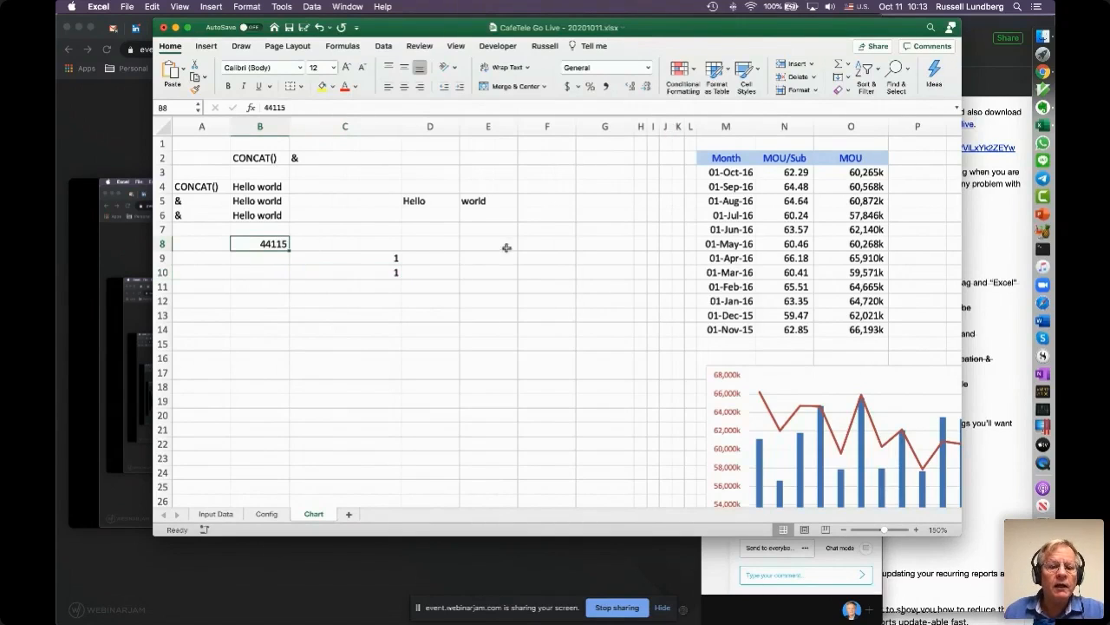
# Step: Enter the label TEXT() in cell A13
pyautogui.click(340, 315)
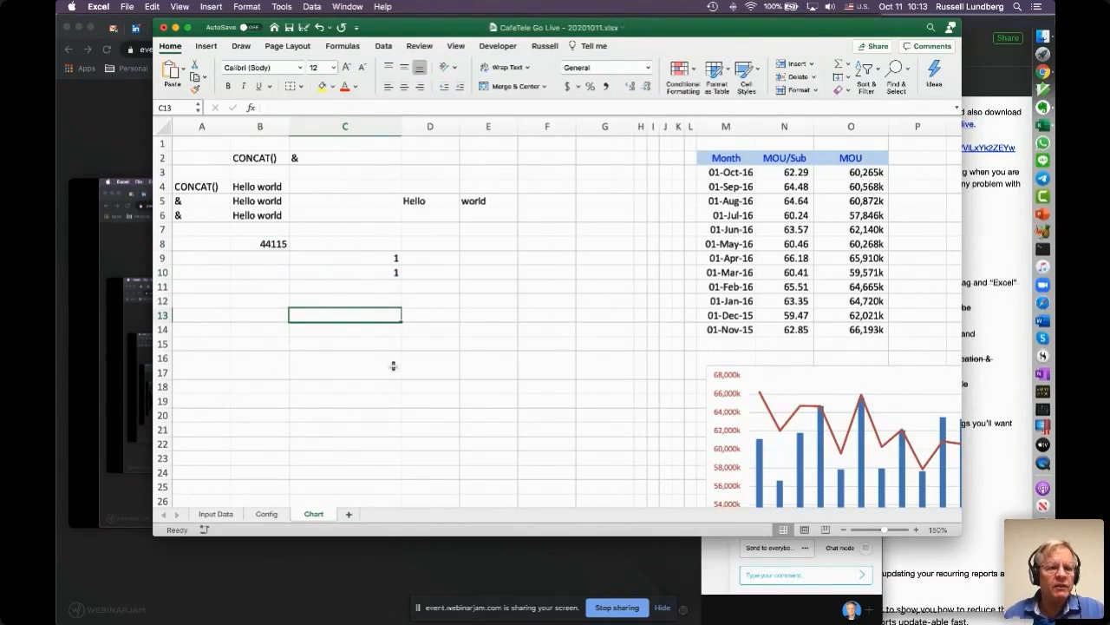
pyautogui.click(189, 315)
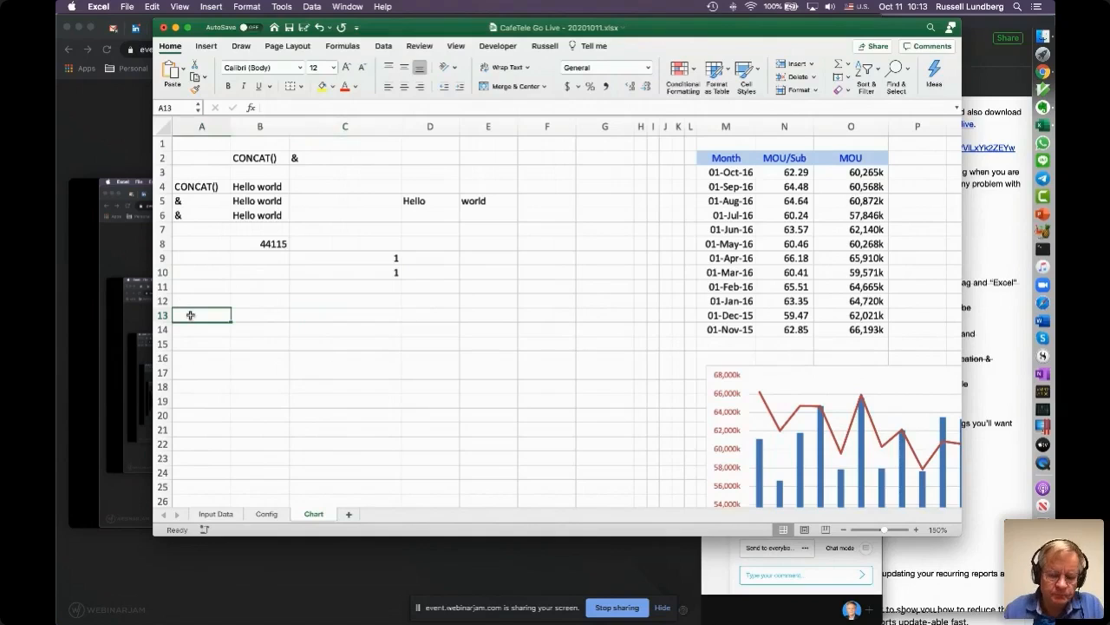
pyautogui.write('TEXT()')
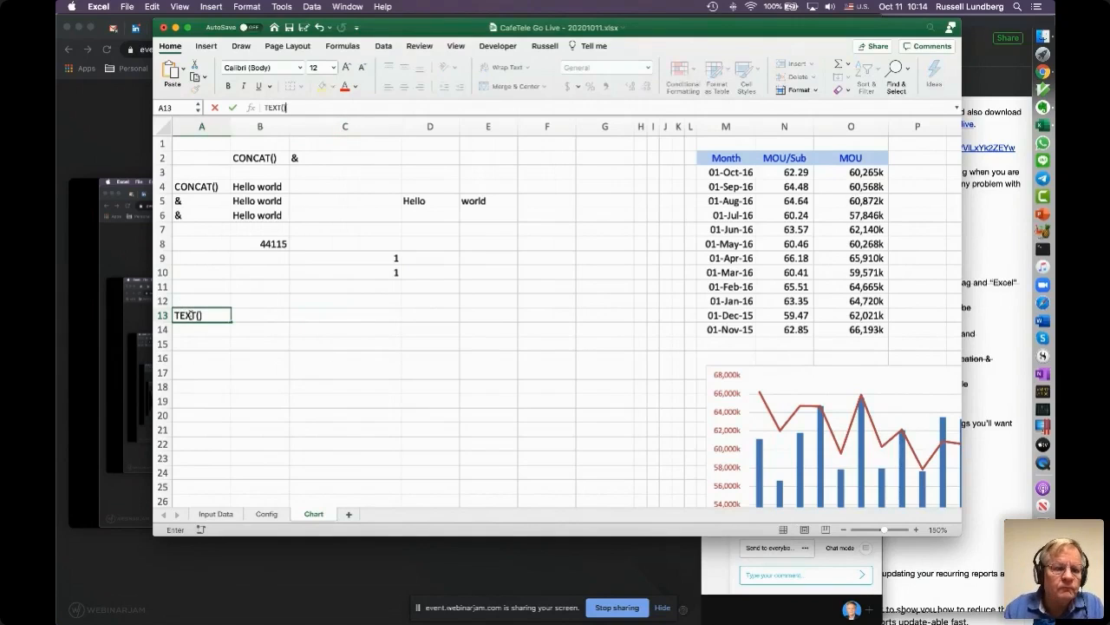
pyautogui.press('Return')
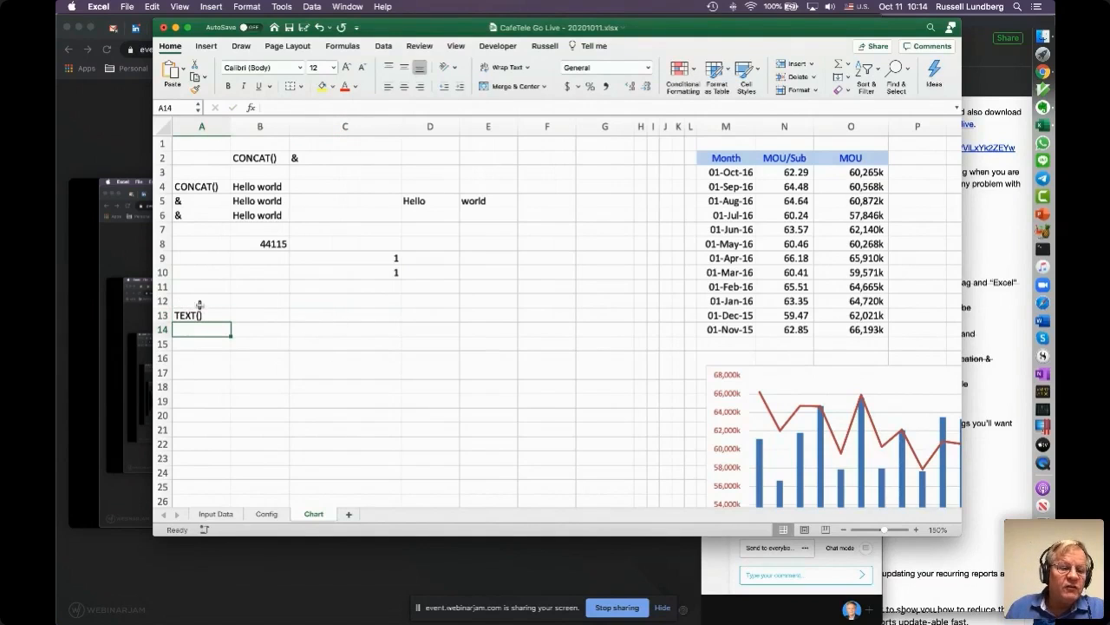
# Step: Enter the formula =TEXT(1,"dd-mmm-yy") in cell B13 to convert the number 1 into date text
pyautogui.click(260, 318)
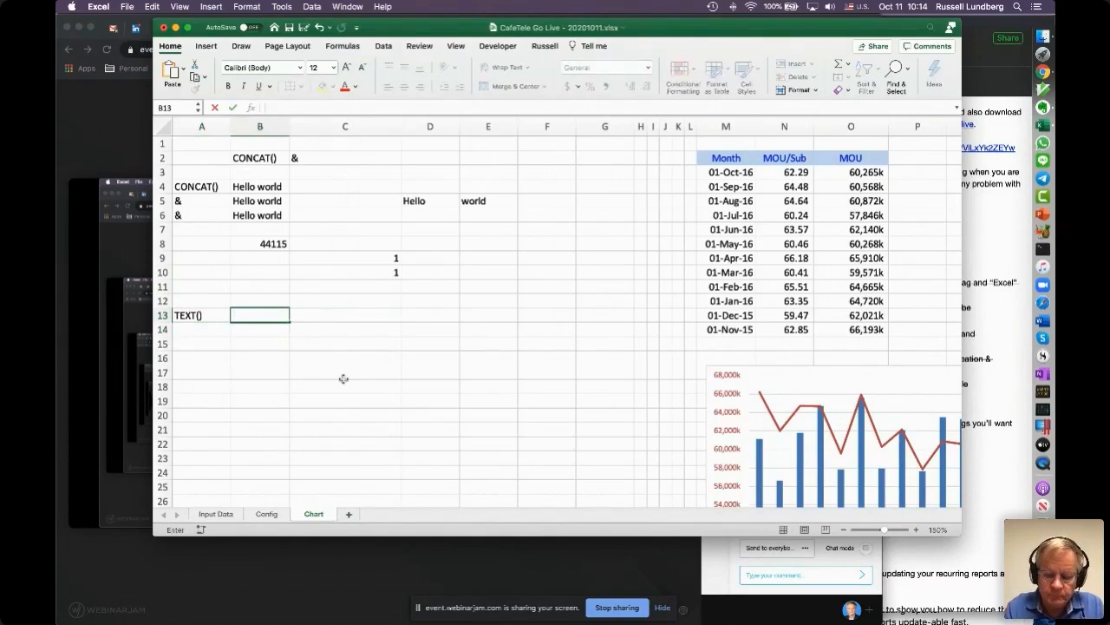
pyautogui.write('=text')
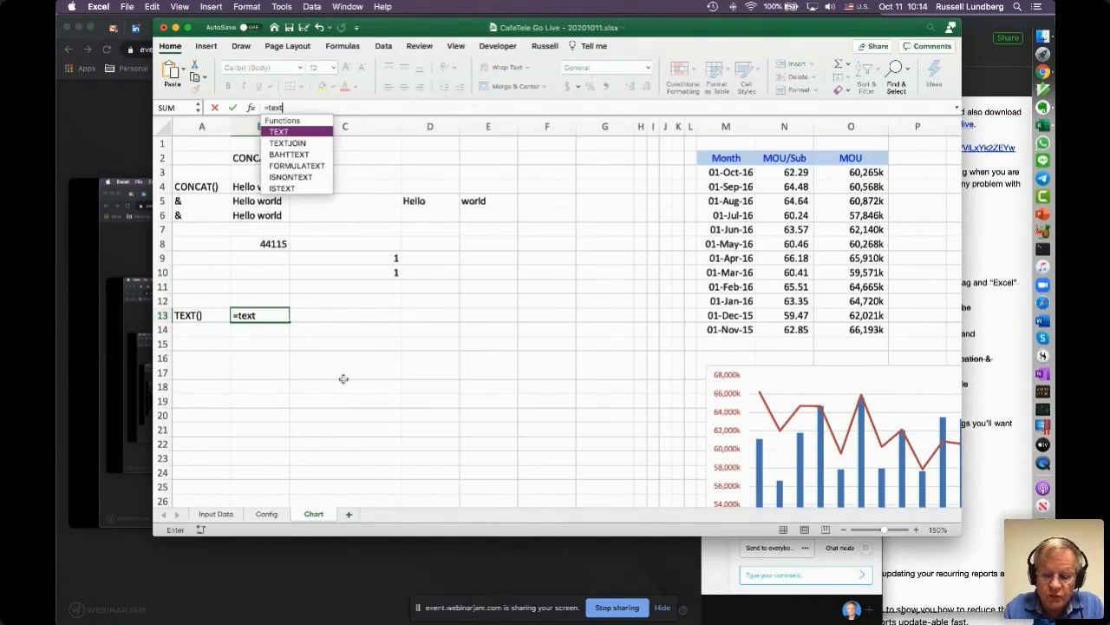
pyautogui.write('(')
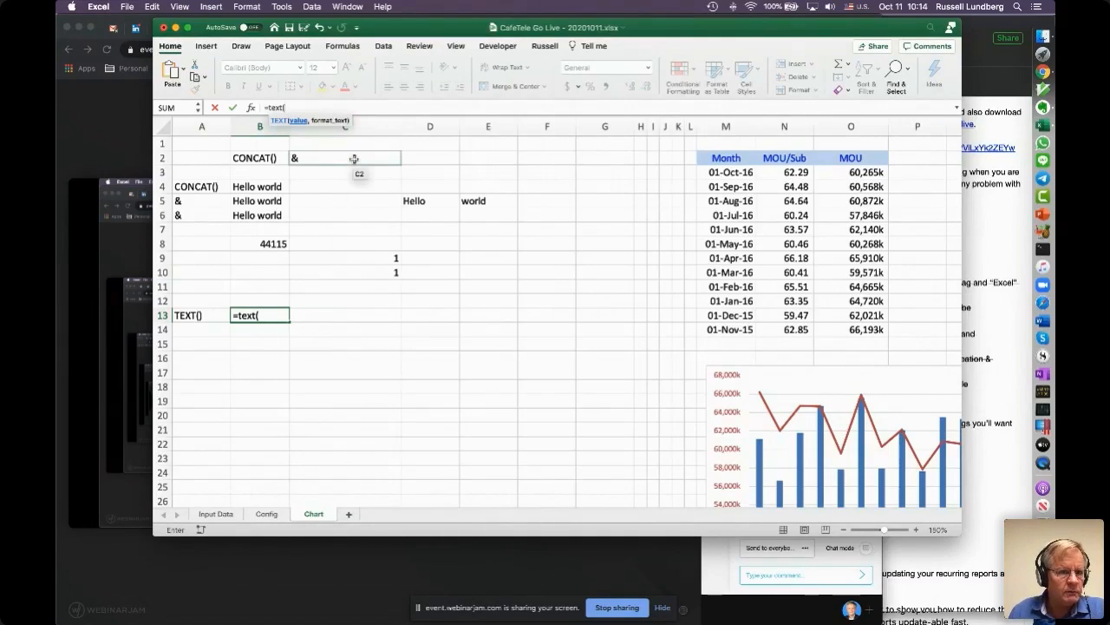
pyautogui.click(269, 315)
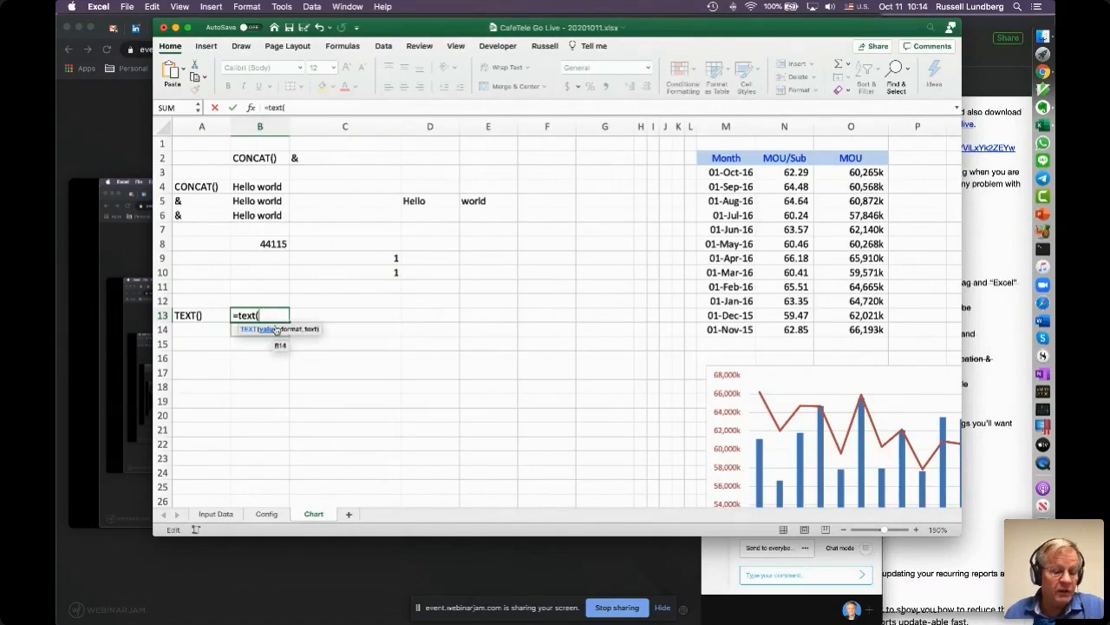
pyautogui.write('1,')
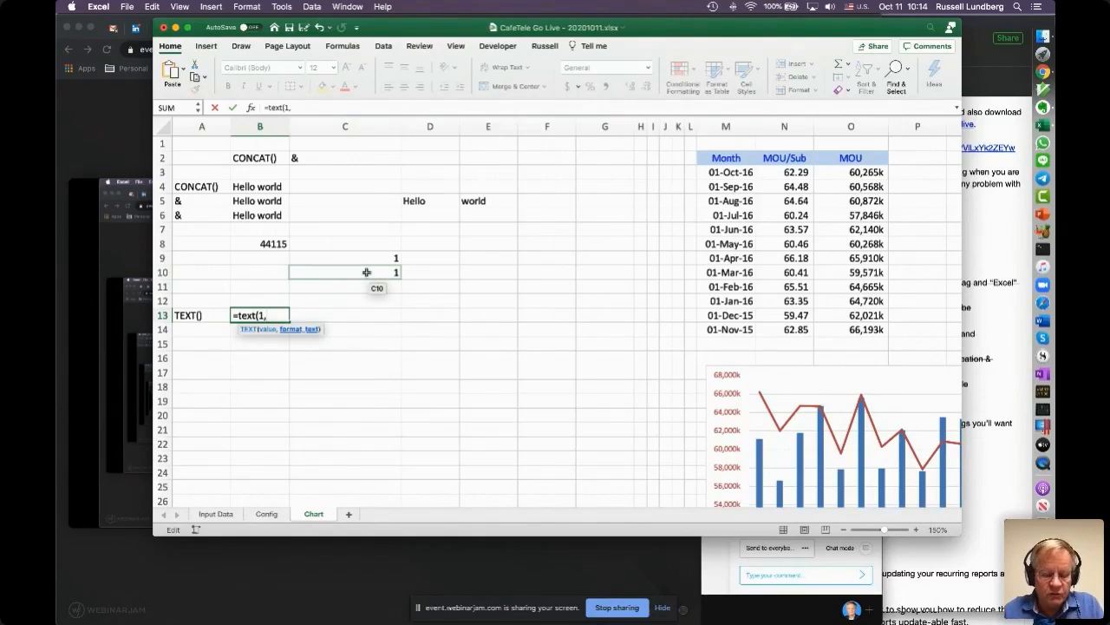
pyautogui.write('"')
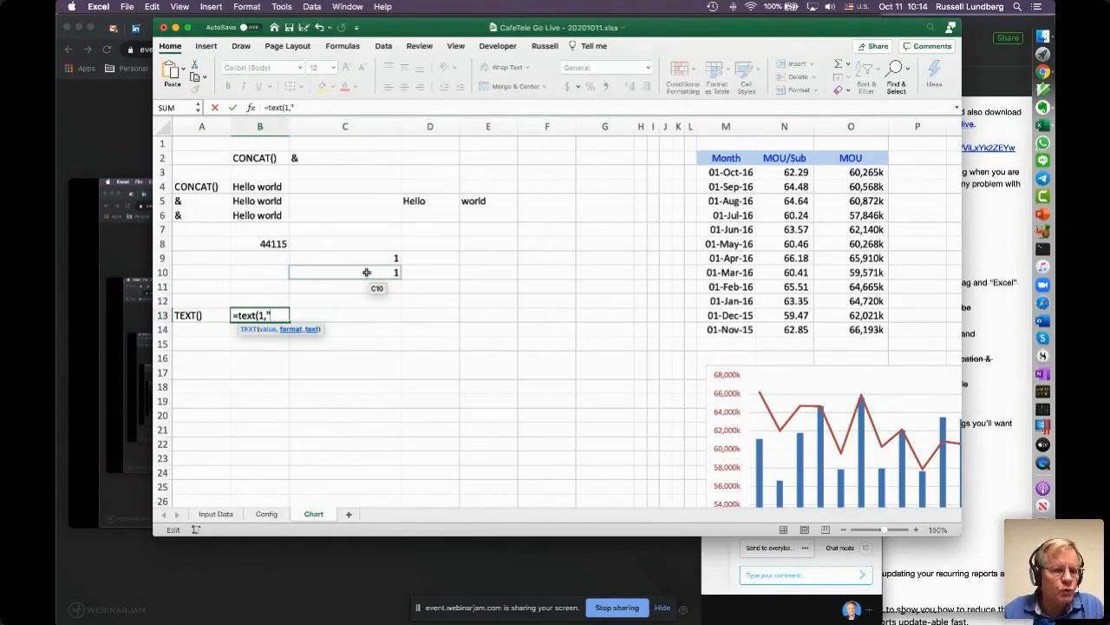
pyautogui.write('dd-mmm')
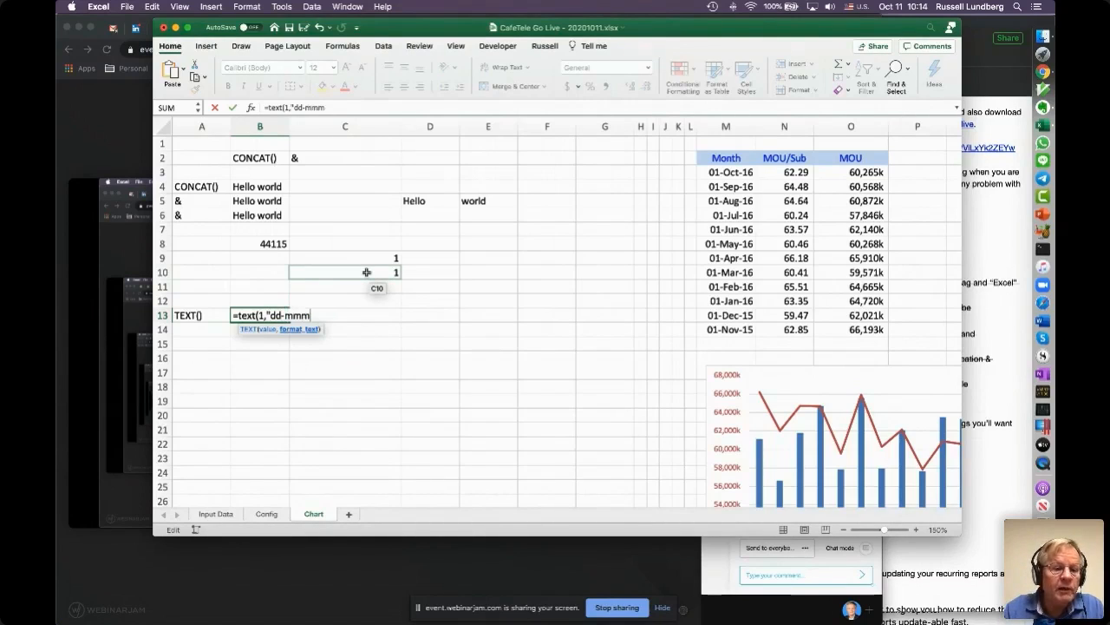
pyautogui.write('-yy')
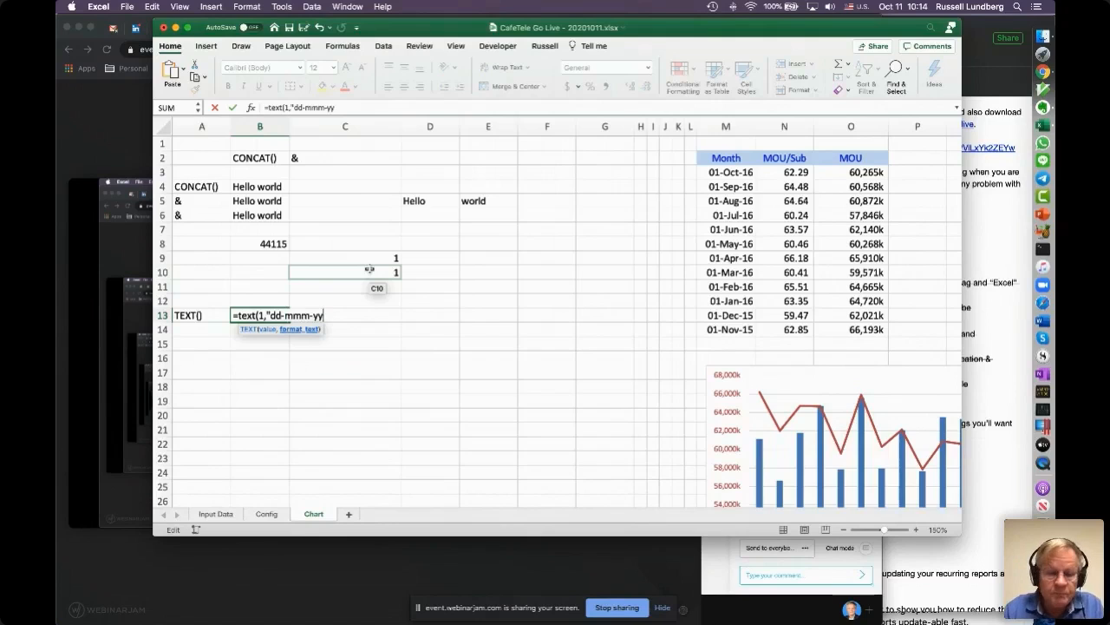
pyautogui.write('"')
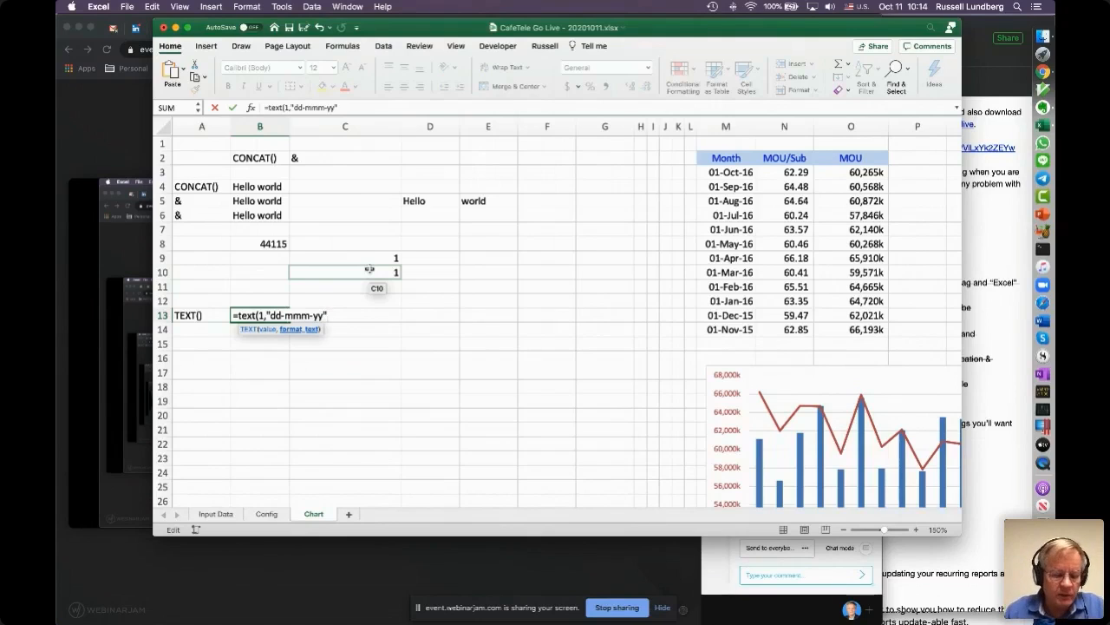
pyautogui.write(')')
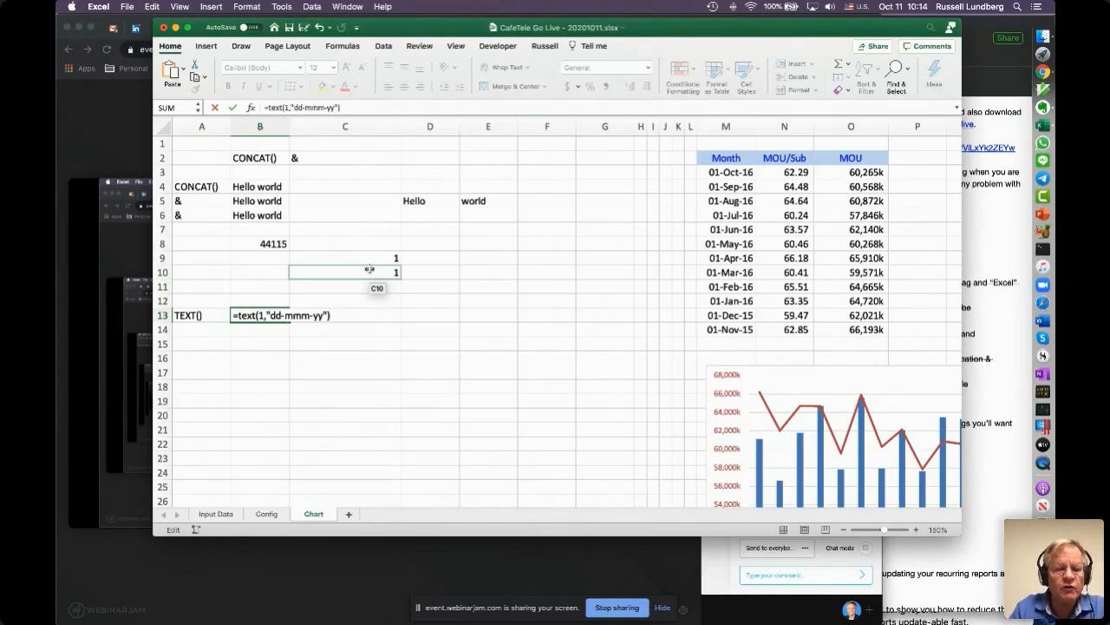
pyautogui.press('Return')
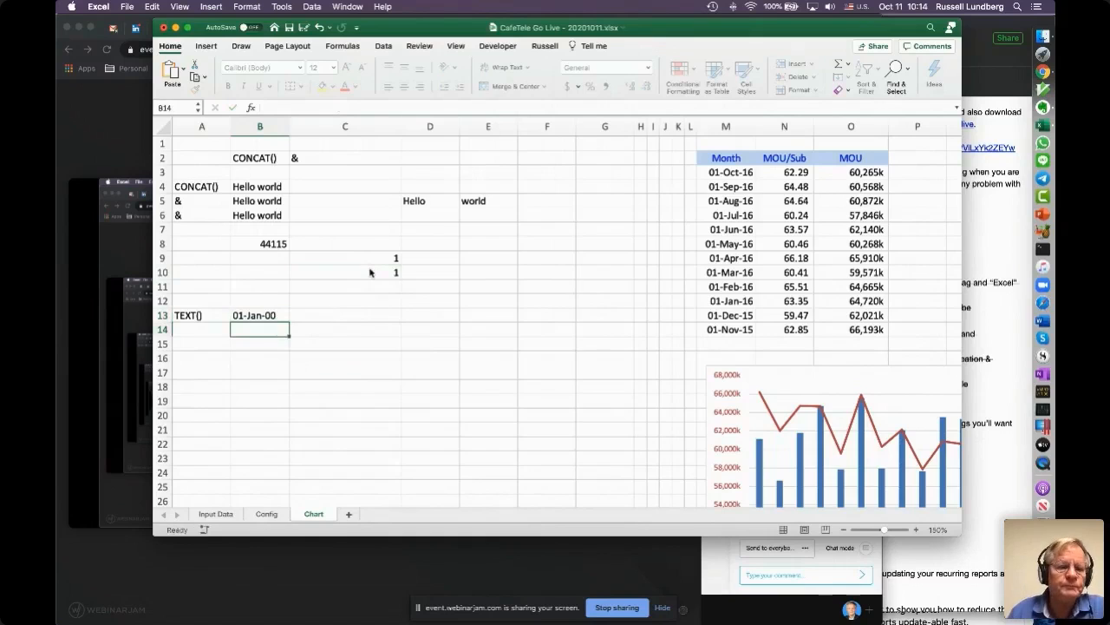
# Step: Change the format text of the TEXT formula in cell B13 to "dd-mmmm-yy" for the full month name
pyautogui.press('Up')
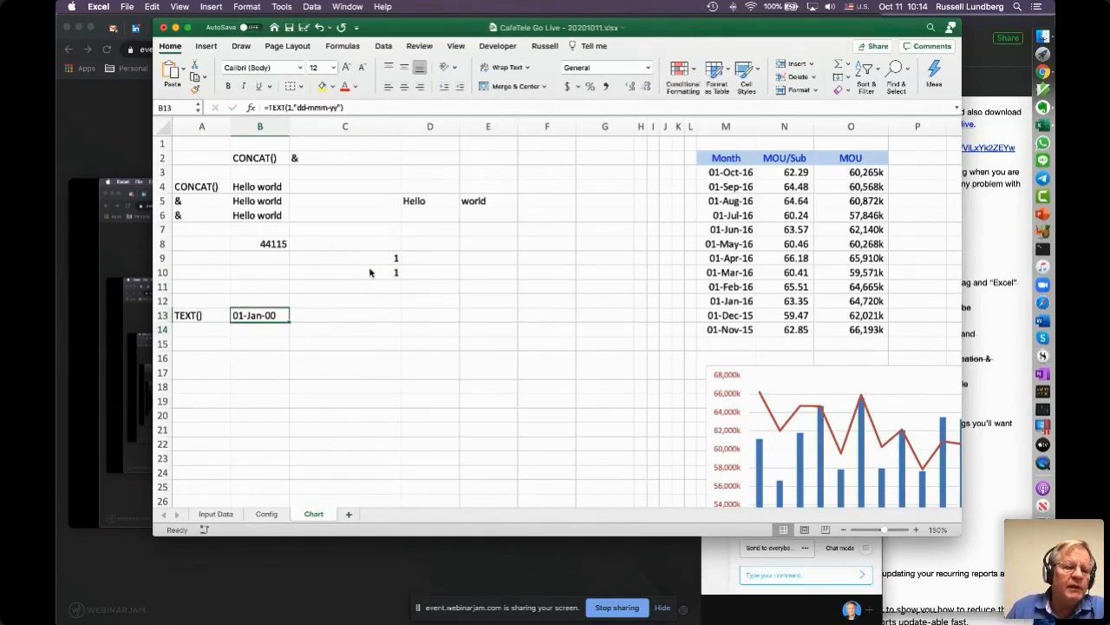
pyautogui.click(328, 108)
pyautogui.write('m')
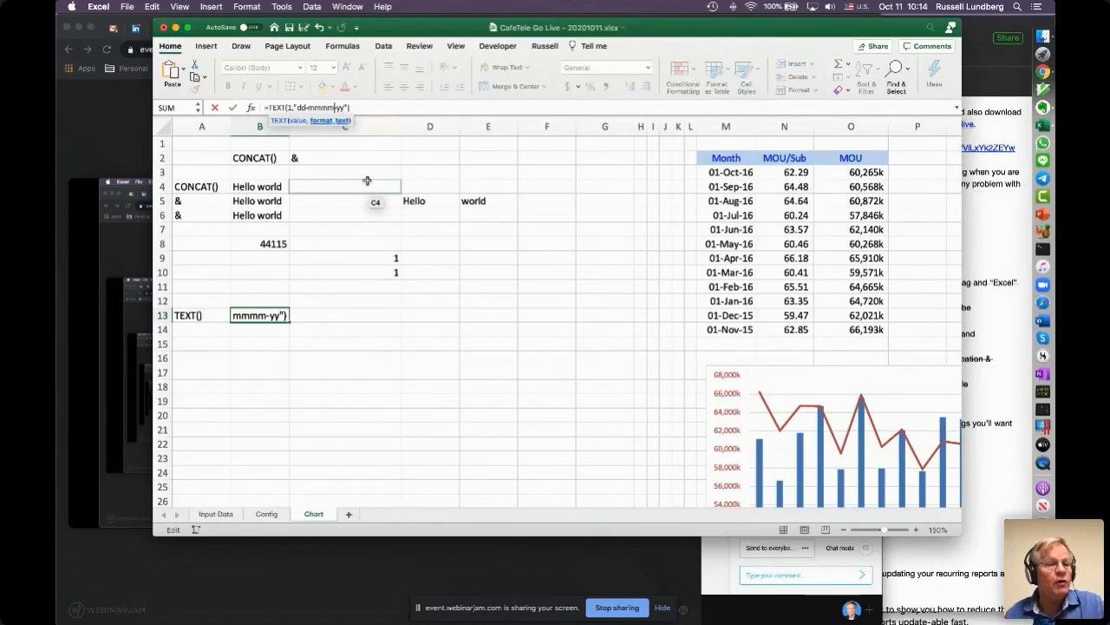
pyautogui.press('Return')
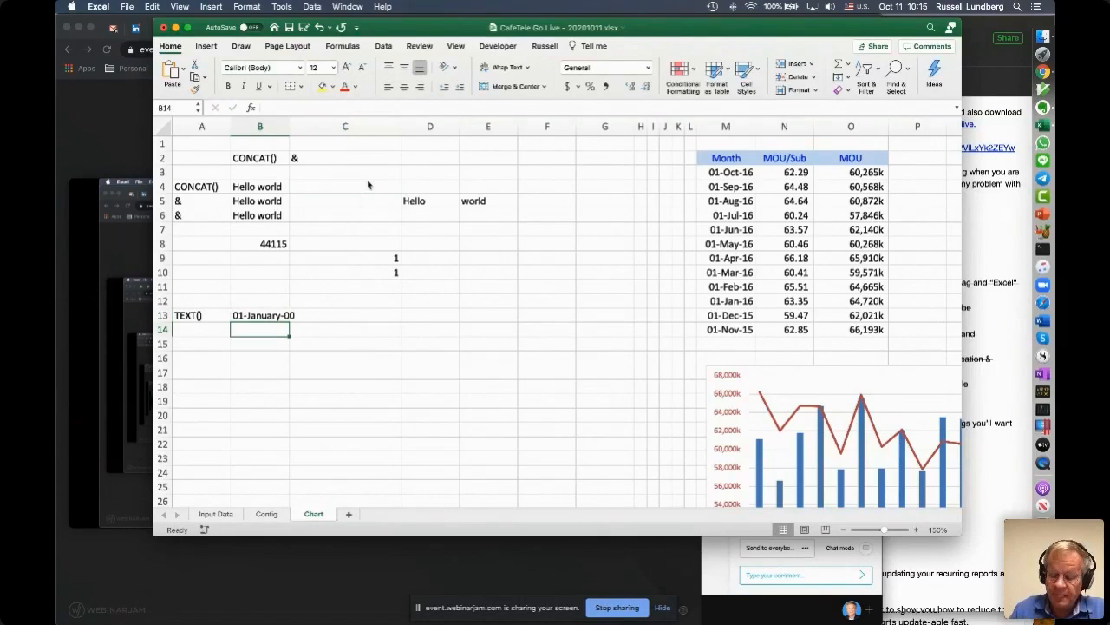
# Step: Change the format text of the TEXT formula in cell B13 to "ddd-mm-yy" for an abbreviated weekday and two-digit month
pyautogui.press('Up')
pyautogui.click(328, 107)
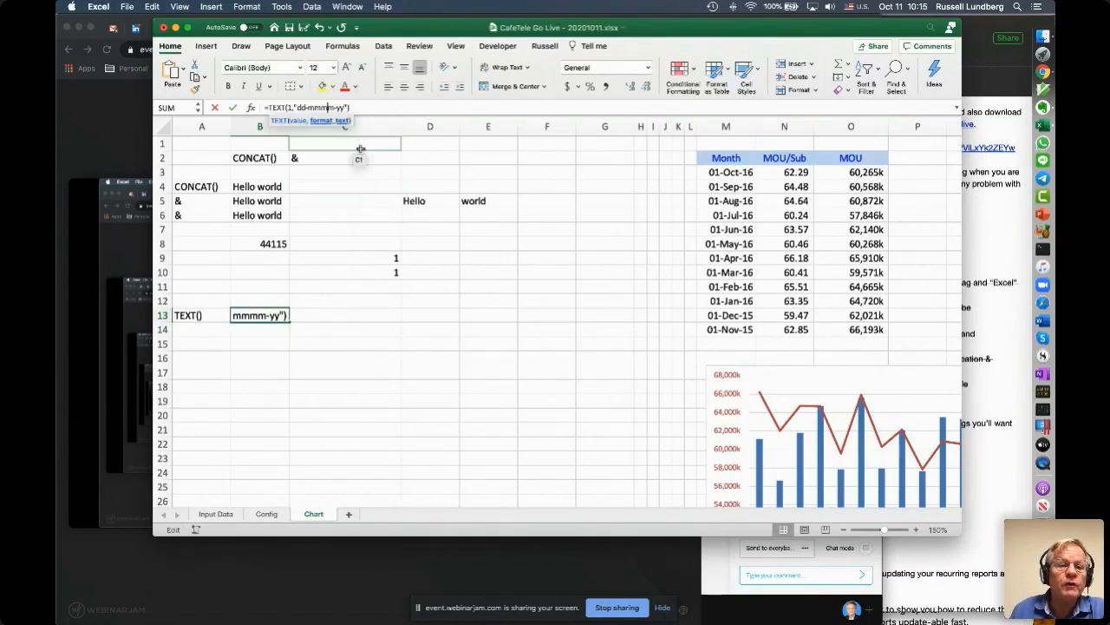
pyautogui.press('BackSpace')
pyautogui.press('BackSpace')
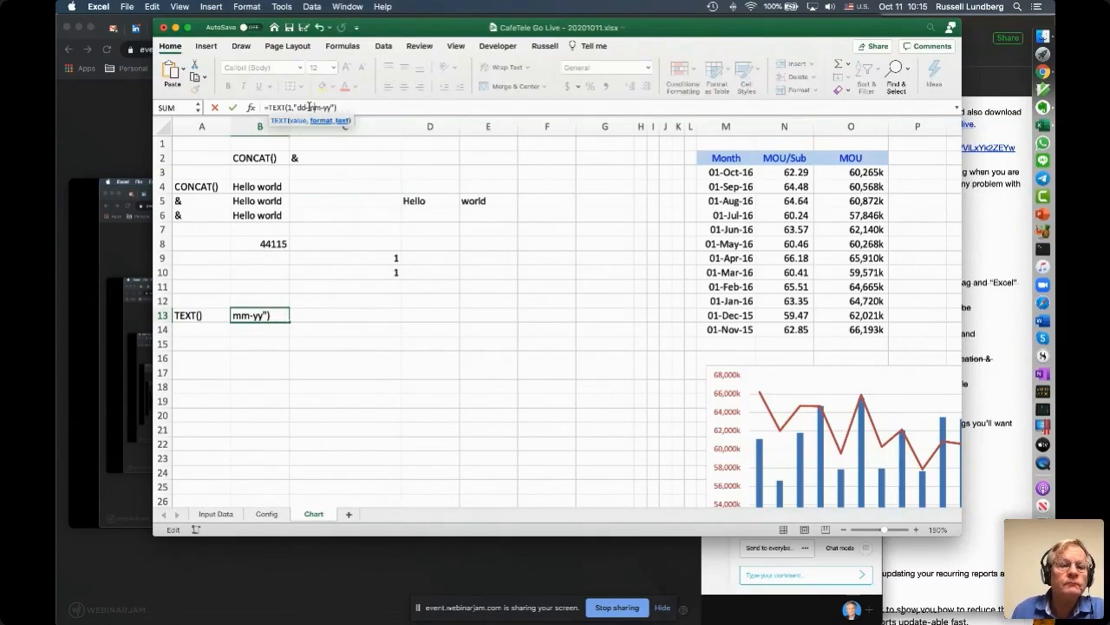
pyautogui.write('d')
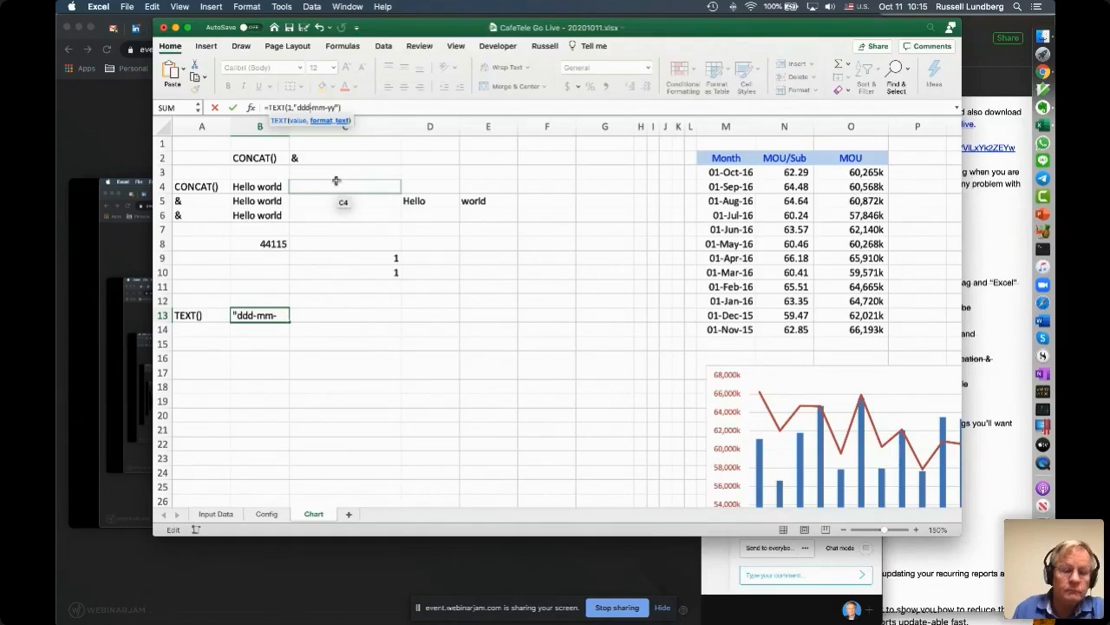
pyautogui.press('Return')
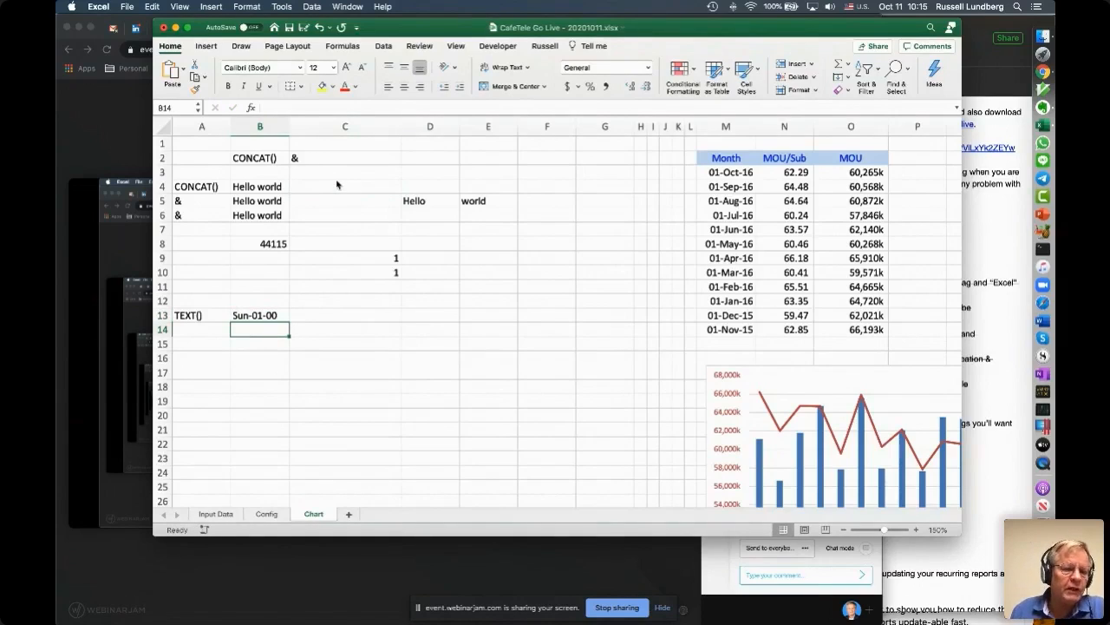
pyautogui.press('Up')
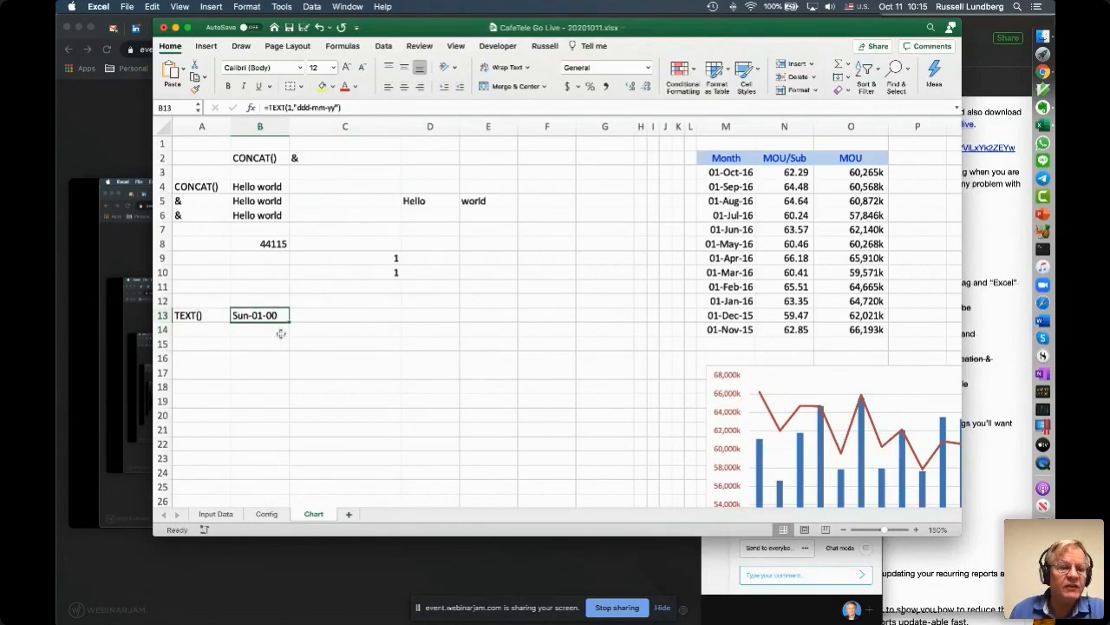
pyautogui.rightClick(291, 108)
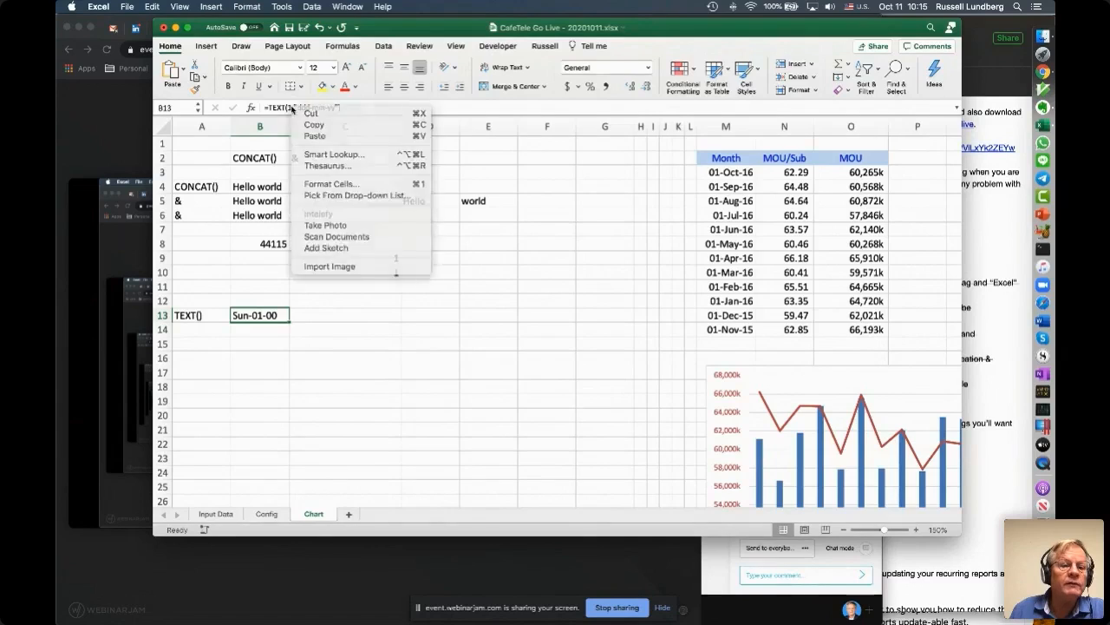
pyautogui.click(291, 108)
pyautogui.doubleClick(290, 107)
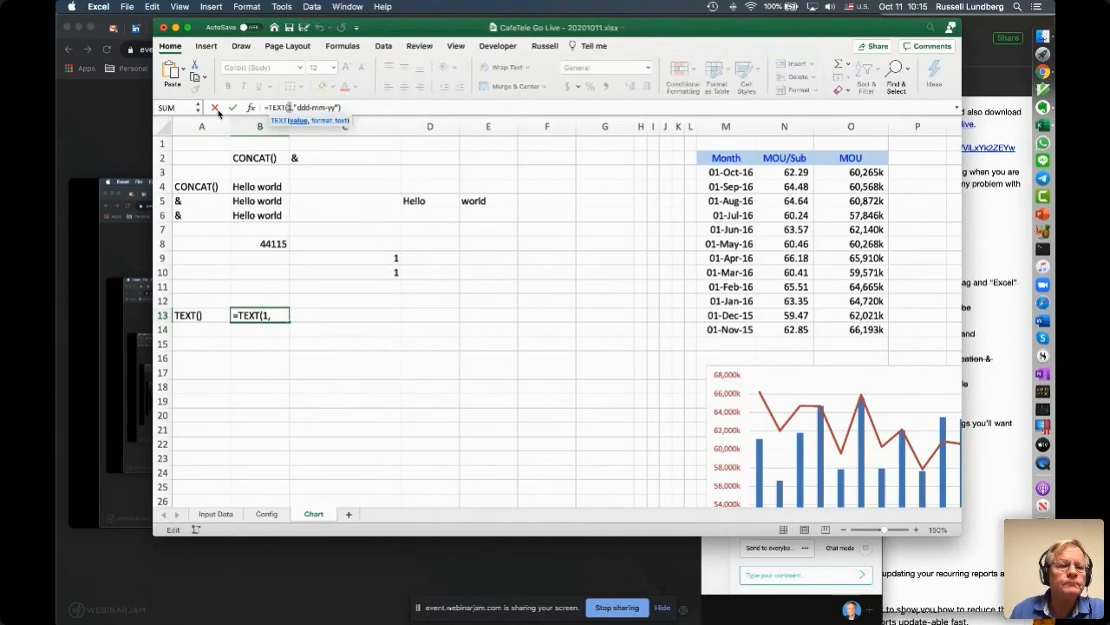
pyautogui.click(232, 107)
pyautogui.click(354, 335)
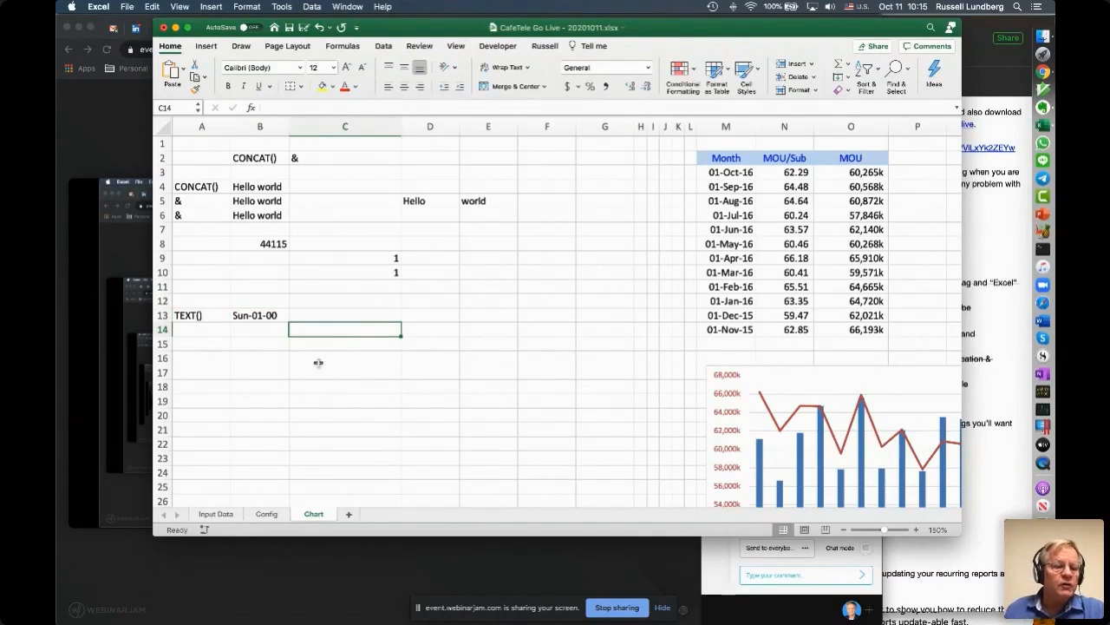
# Step: Enter the formula =TEXT(C10,"dd-mmm-yy") in cell B14 to convert the number in C10 into date text
pyautogui.click(260, 328)
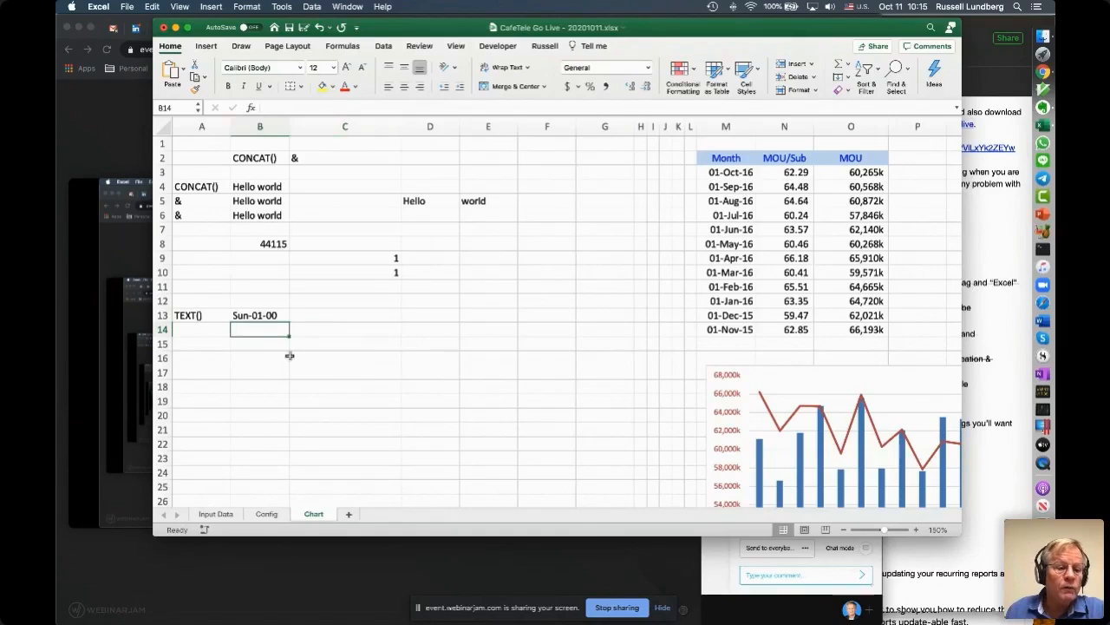
pyautogui.write('=te')
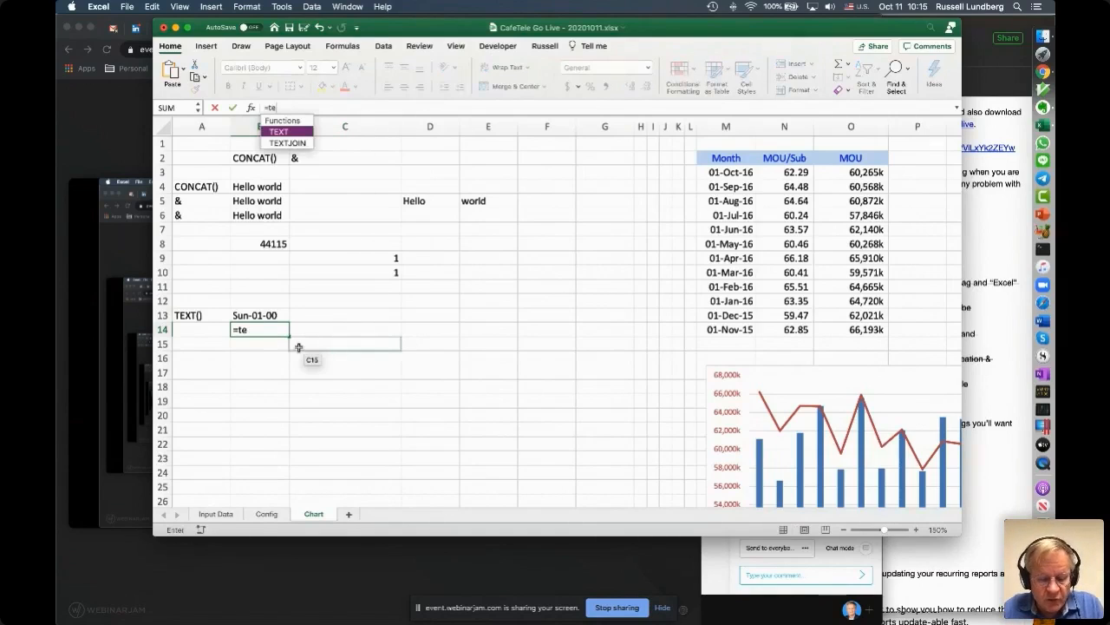
pyautogui.write('xt(')
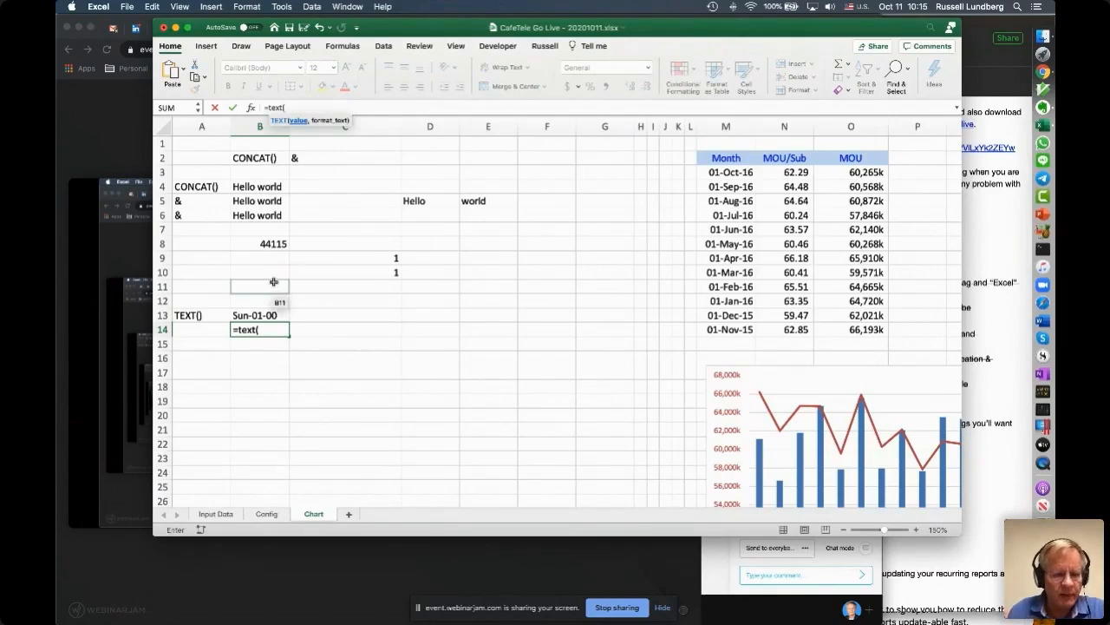
pyautogui.click(365, 272)
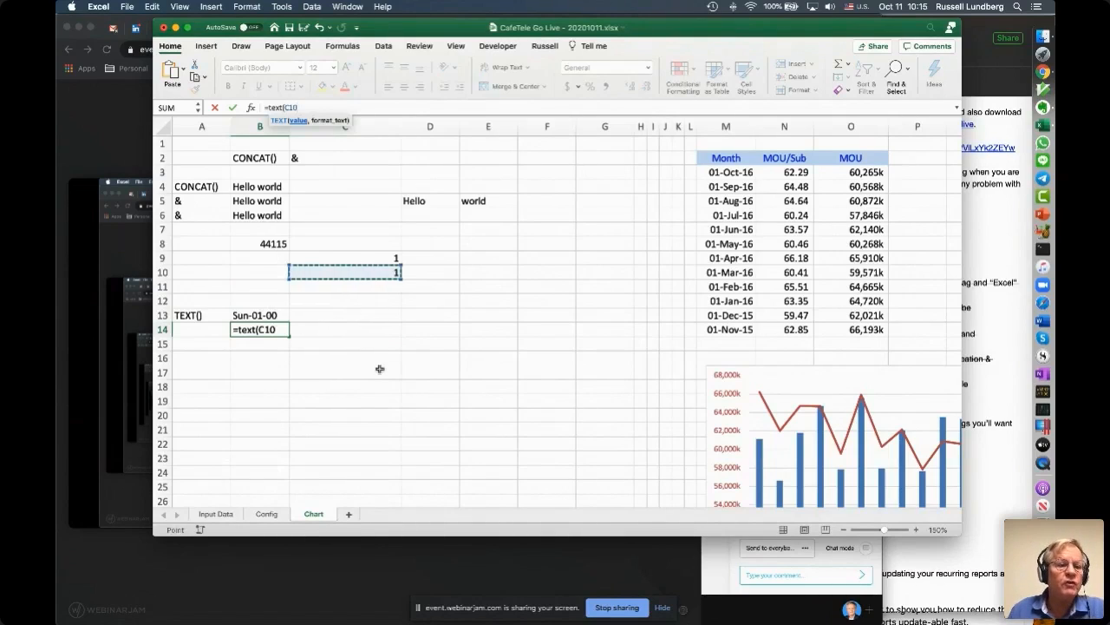
pyautogui.write(',')
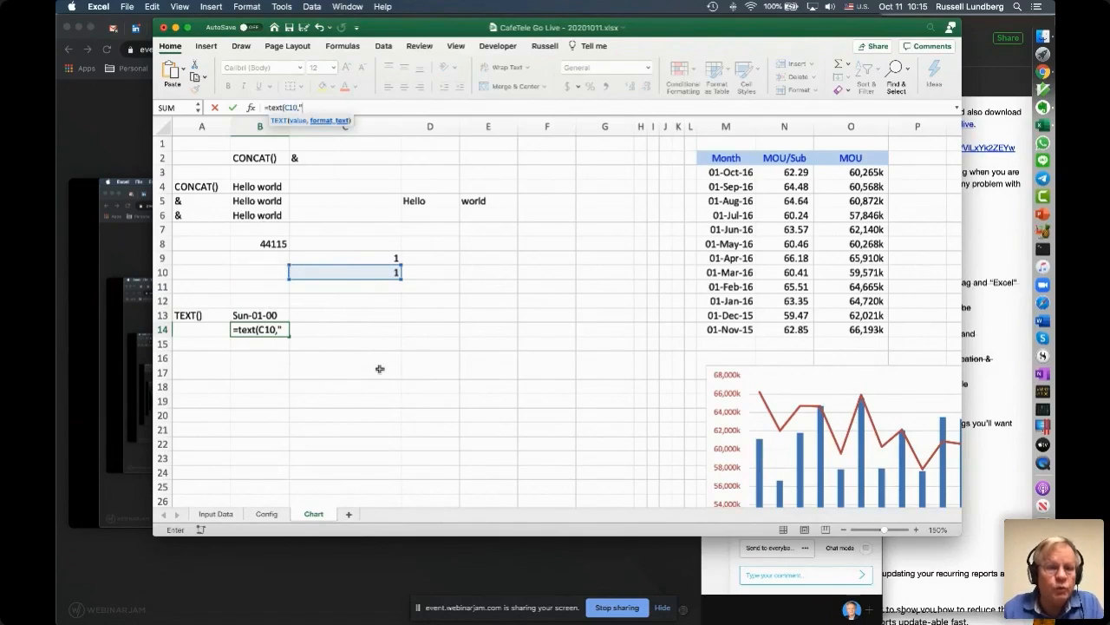
pyautogui.write('"dd-mm')
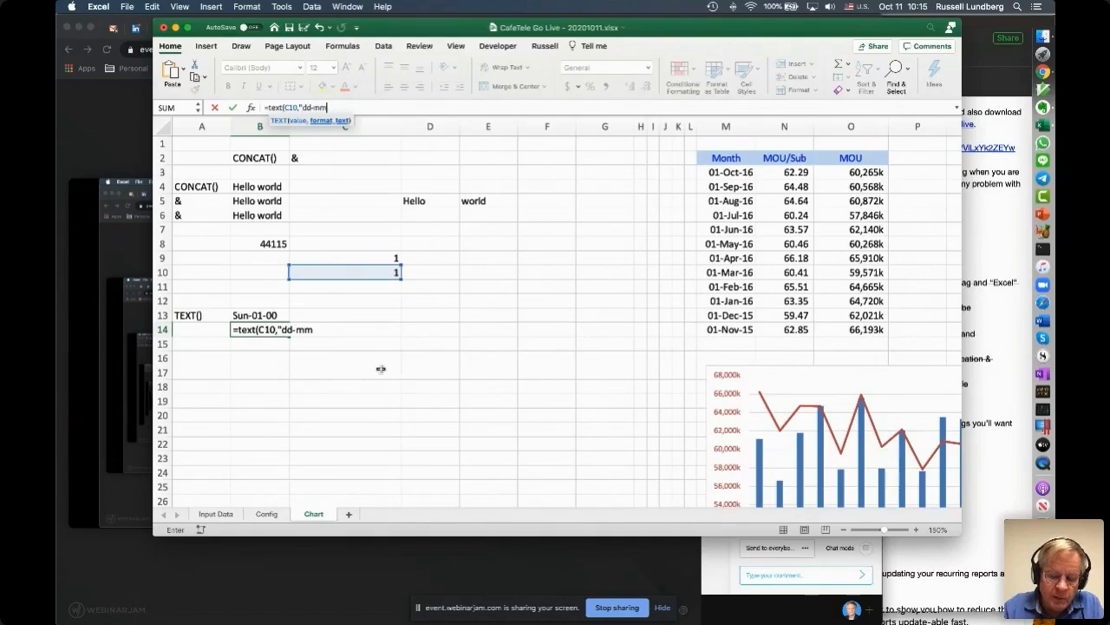
pyautogui.write('m-yy"')
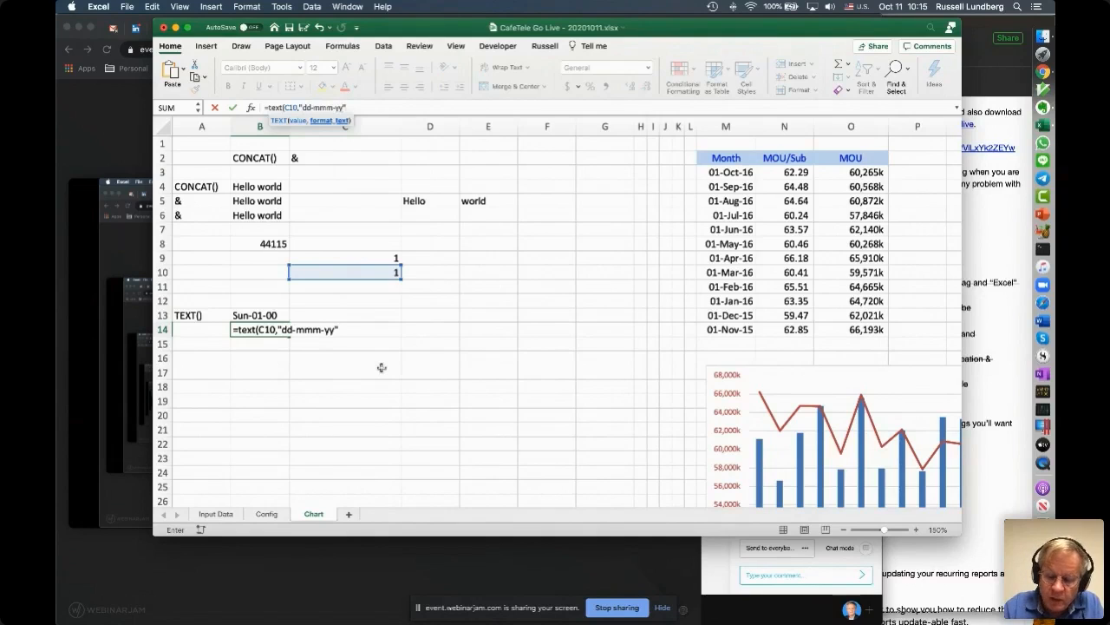
pyautogui.write(')')
pyautogui.press('Return')
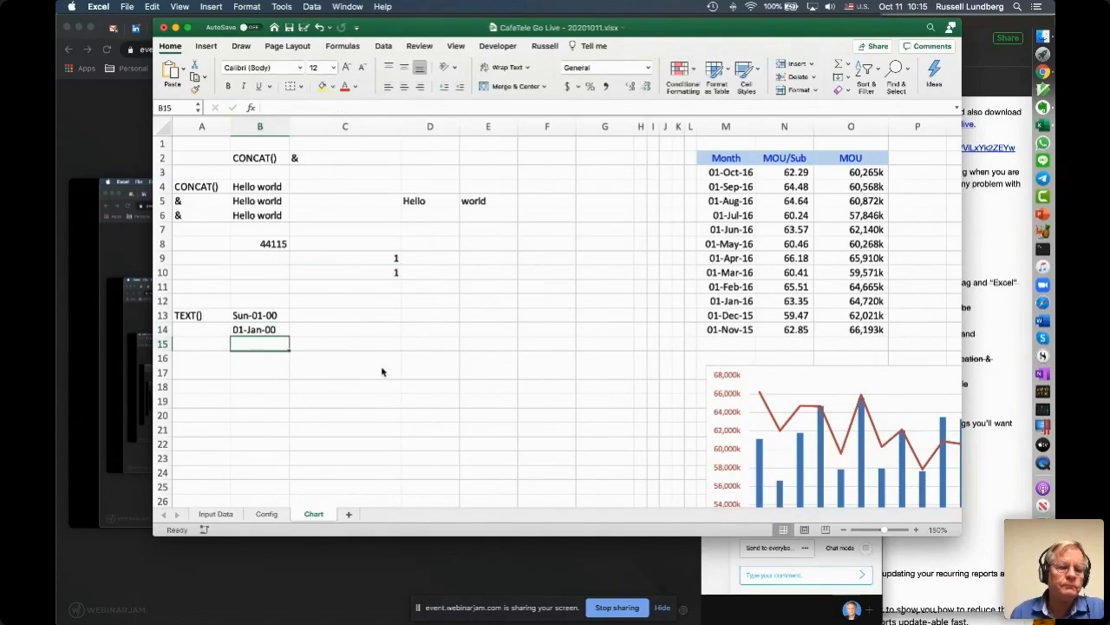
pyautogui.press('Up')
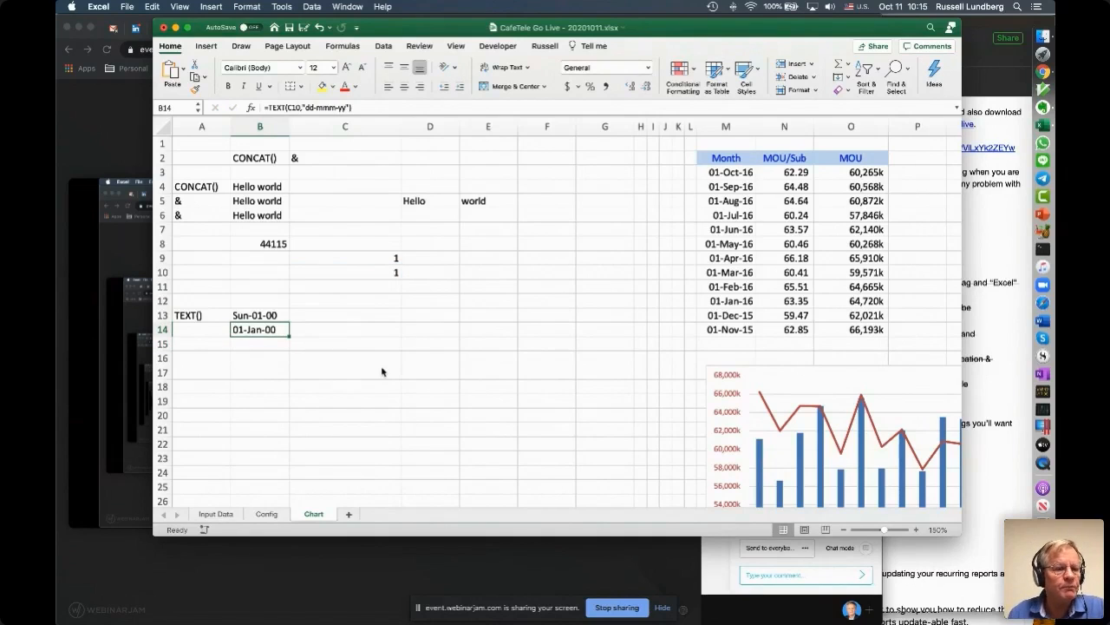
pyautogui.press('super+Tab')
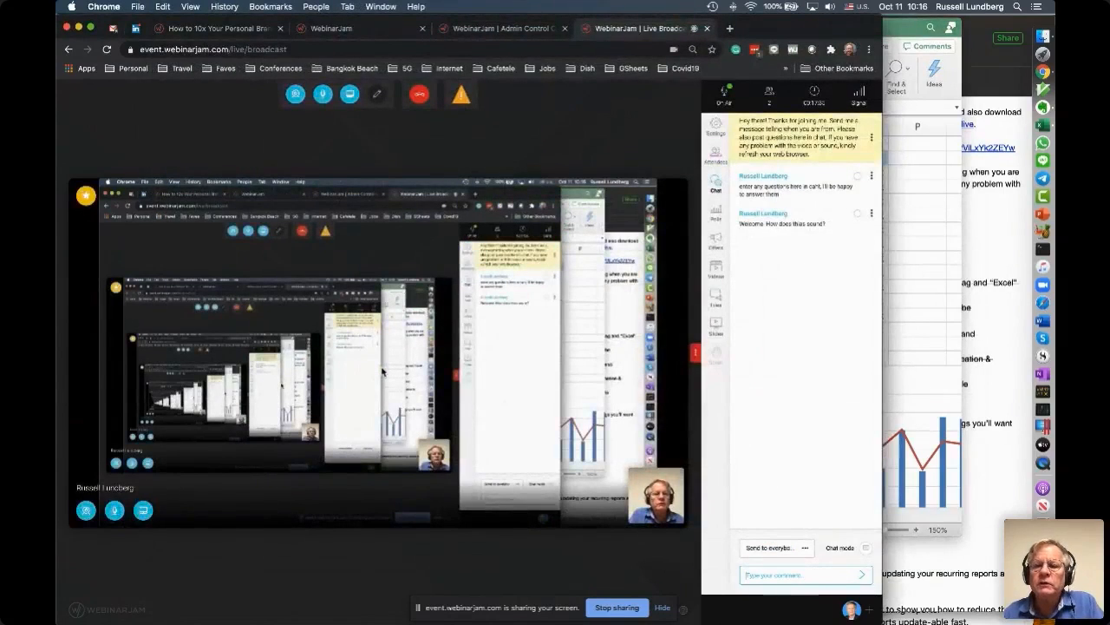
pyautogui.press('super+Tab')
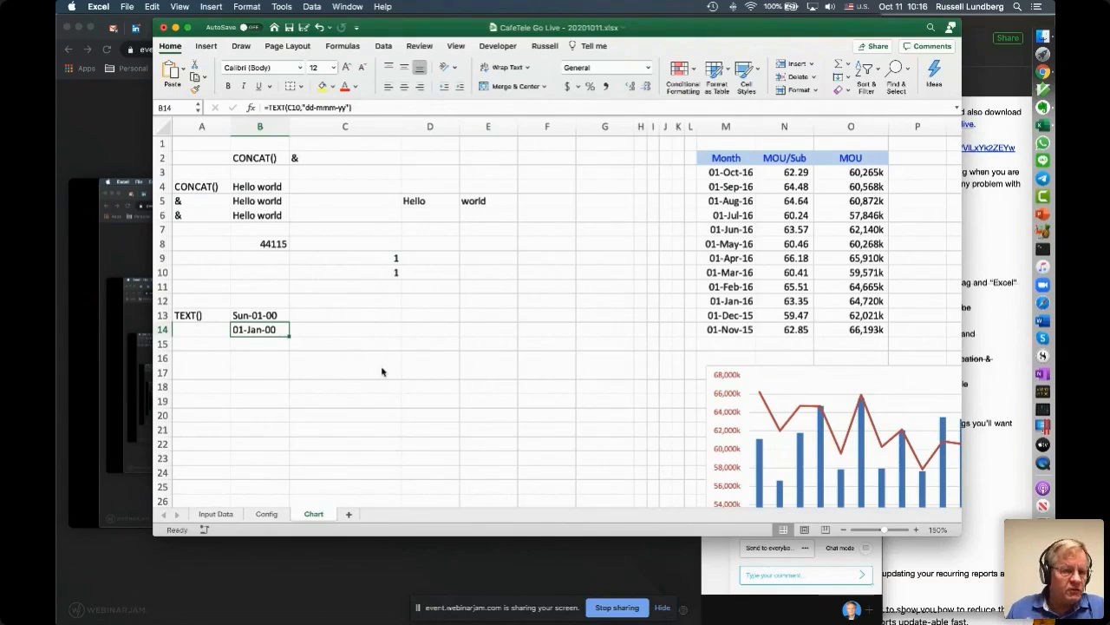
# Step: Enter the label Dashboard Title in cell A16 and widen column A to about 18.33 so the label fits
pyautogui.click(219, 359)
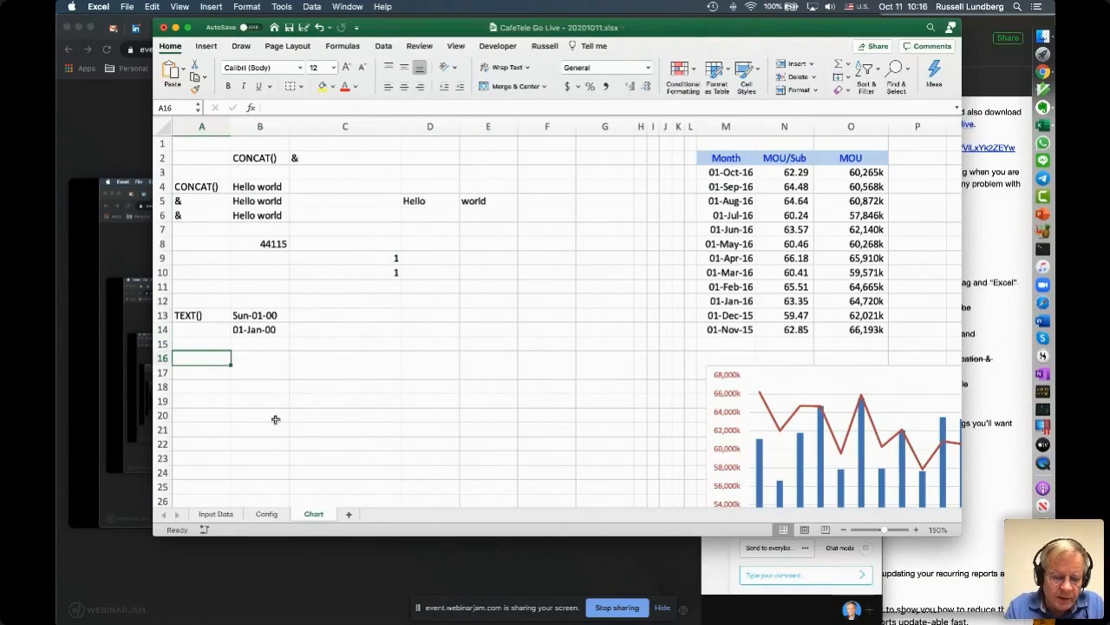
pyautogui.write('Dashboard')
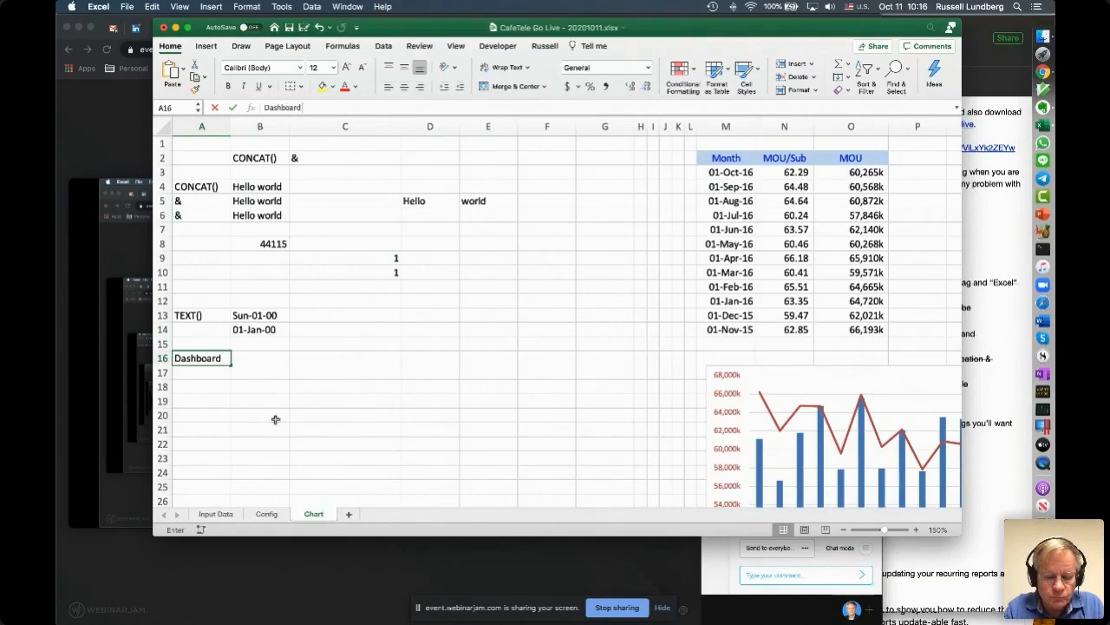
pyautogui.write(' Title')
pyautogui.press('Return')
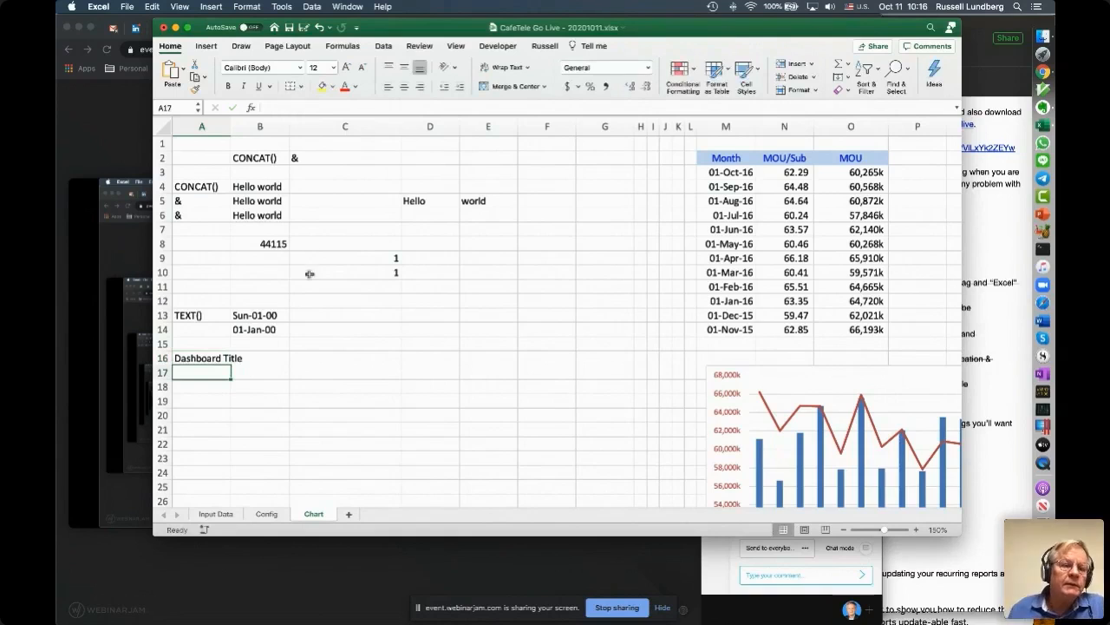
pyautogui.moveTo(231, 127); pyautogui.dragTo(274, 127)
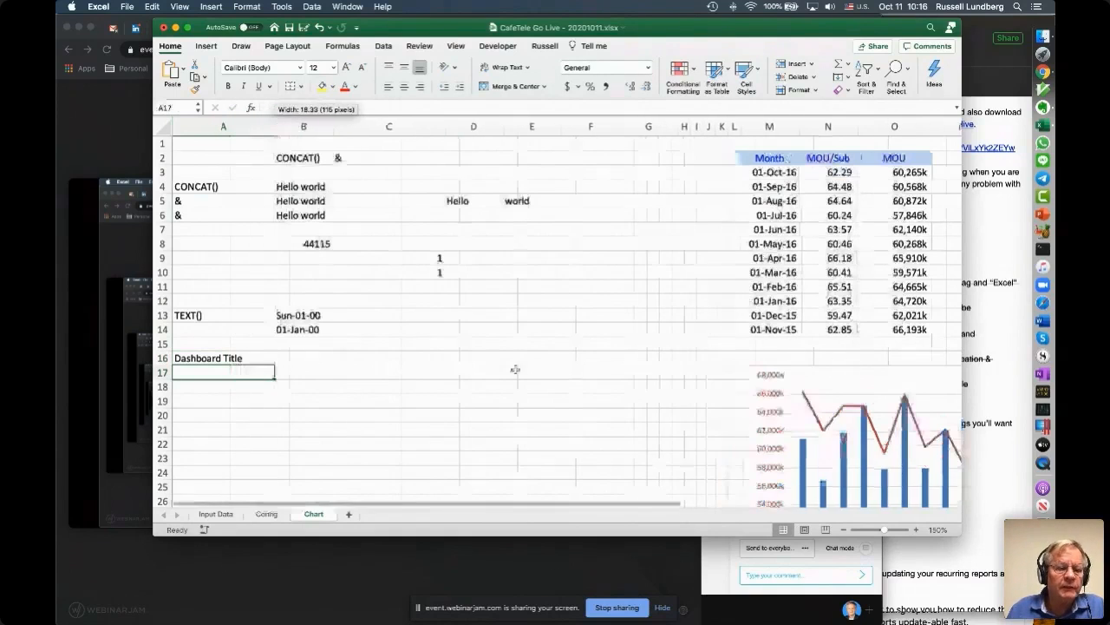
# Step: Enter the formula ="Dashboard"&TEXT(1,"dd-mmm-yy") in cell B16 to join the title with a formatted date
pyautogui.click(303, 359)
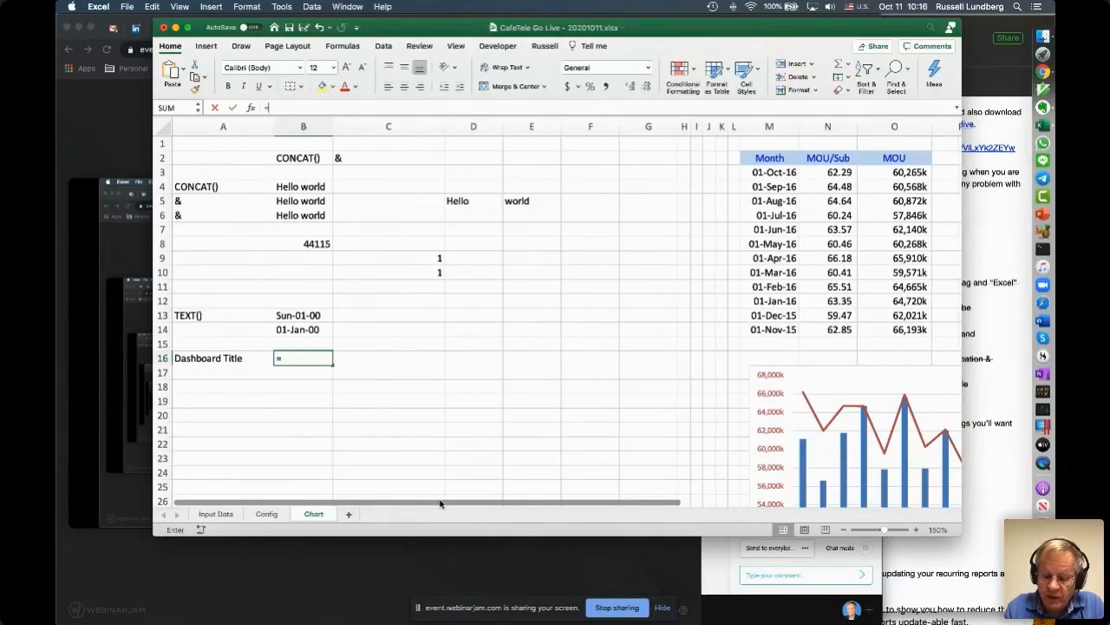
pyautogui.write('="')
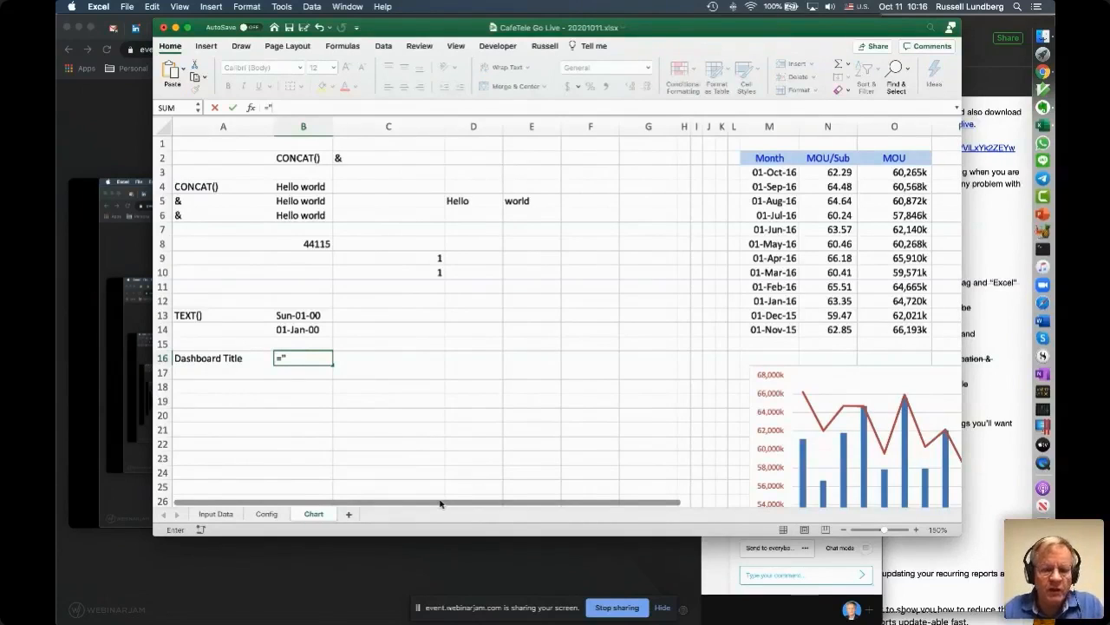
pyautogui.write('Dashbar')
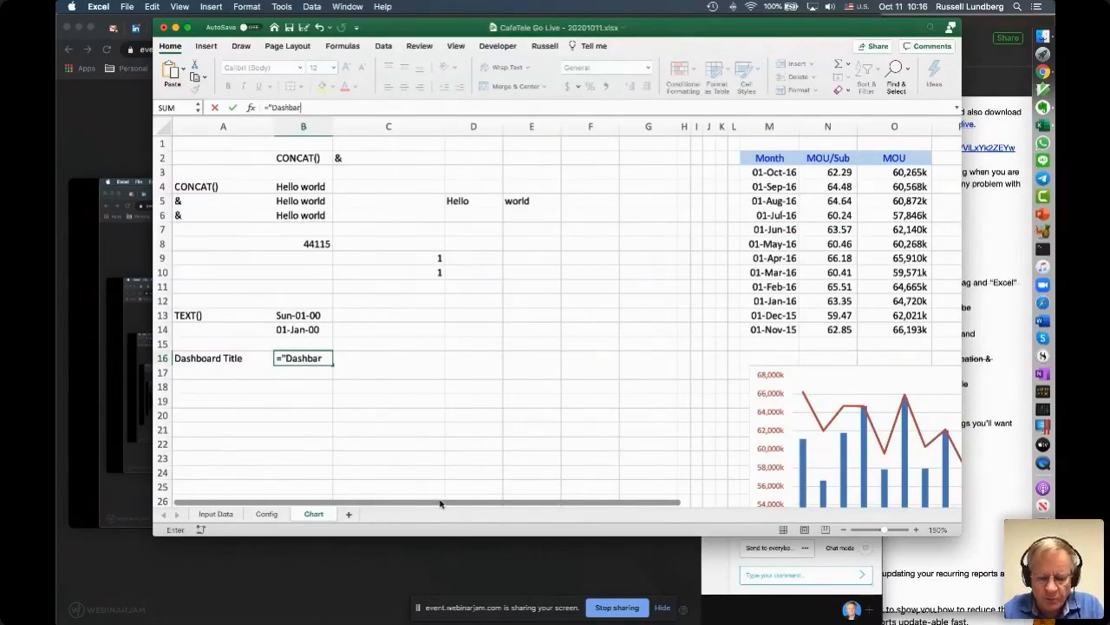
pyautogui.write('ard')
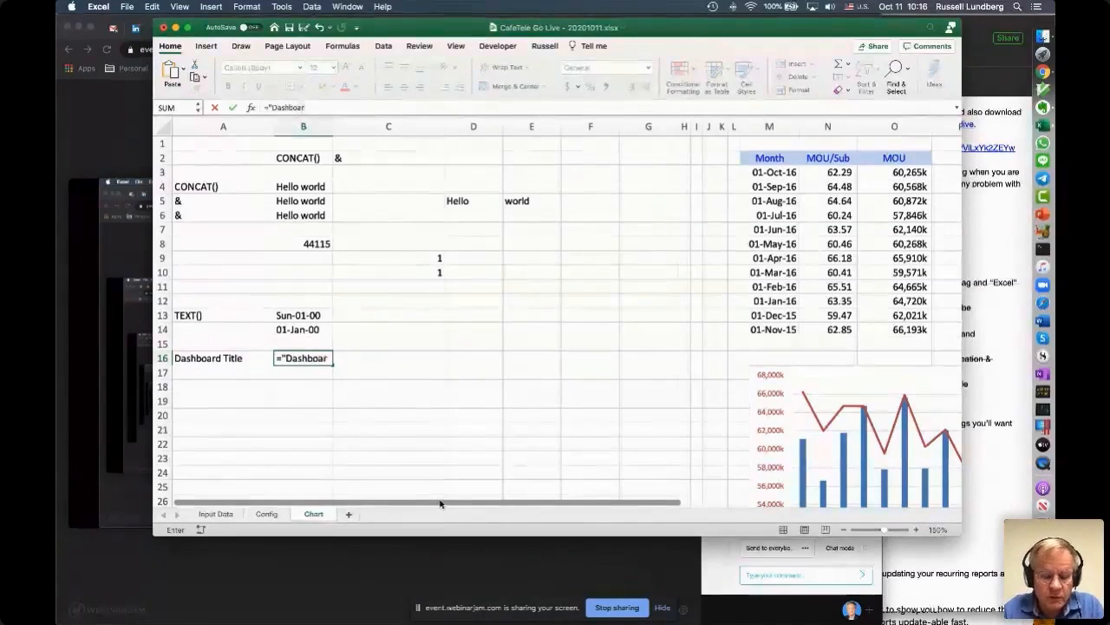
pyautogui.write('",')
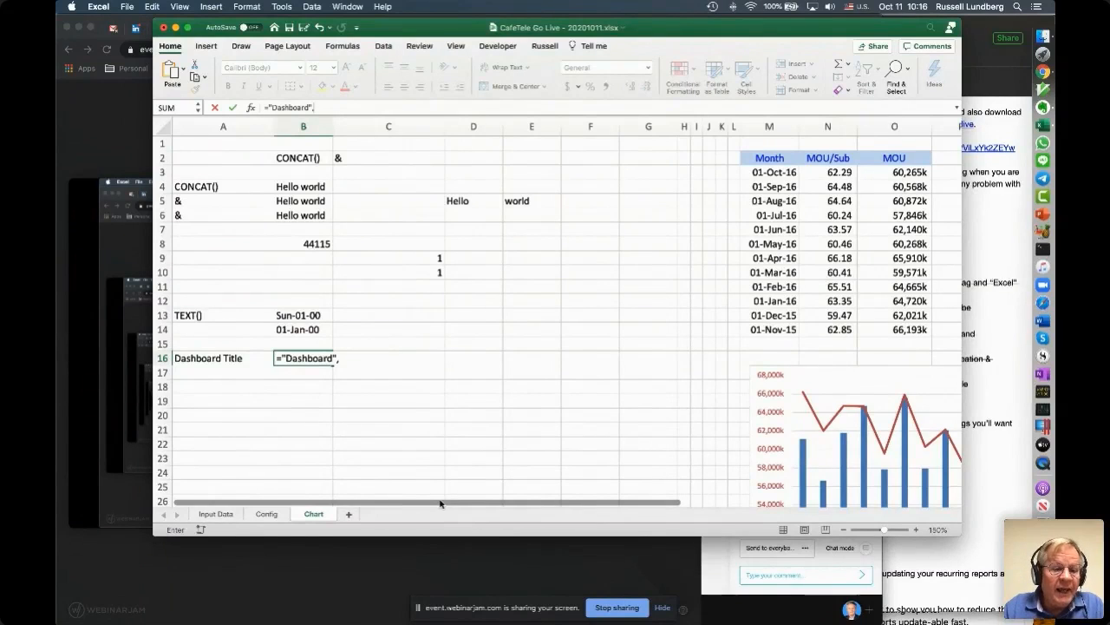
pyautogui.press('BackSpace')
pyautogui.write('&')
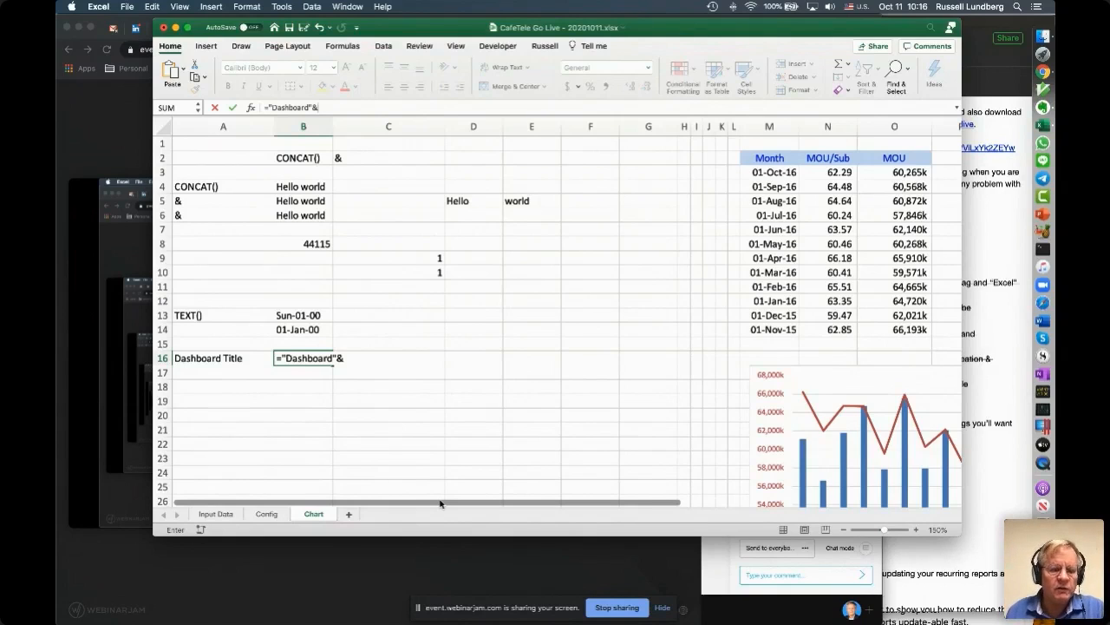
pyautogui.write('text')
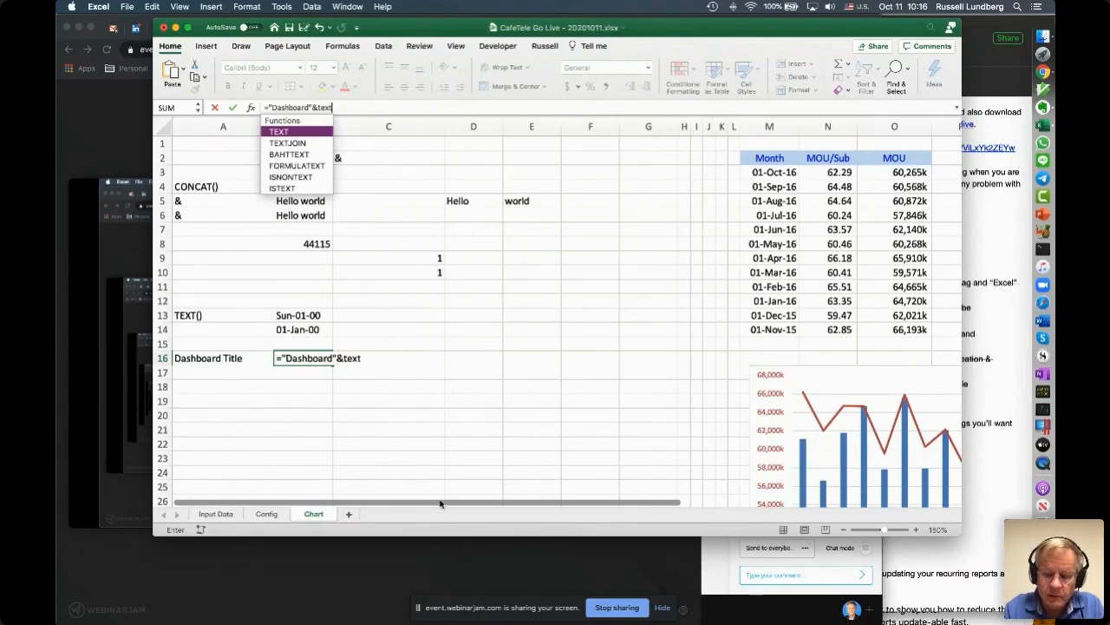
pyautogui.write('(')
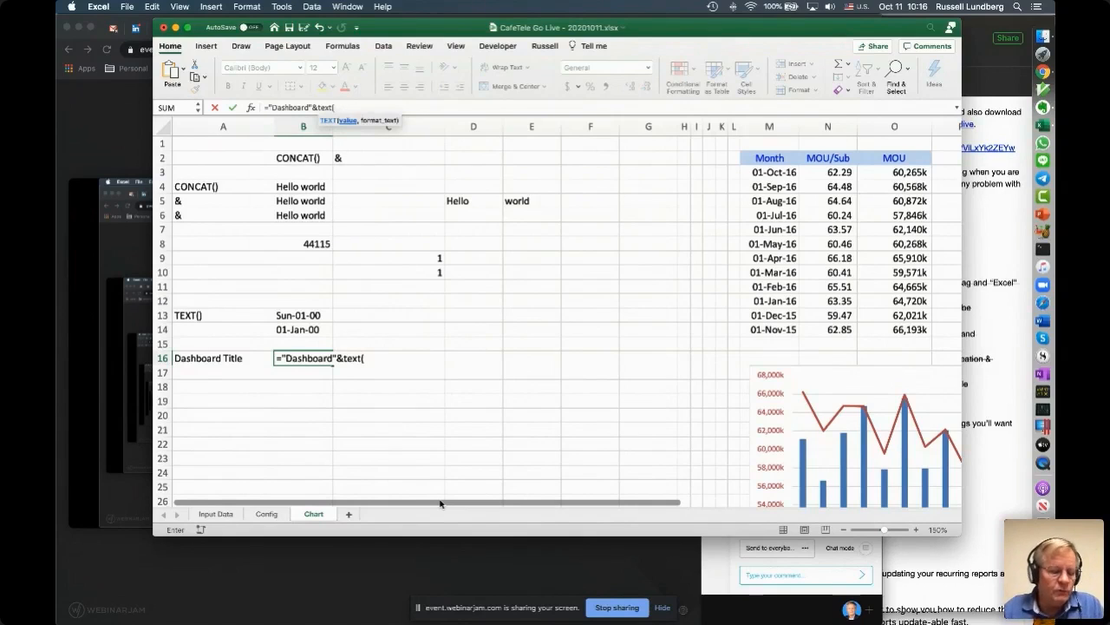
pyautogui.write('1')
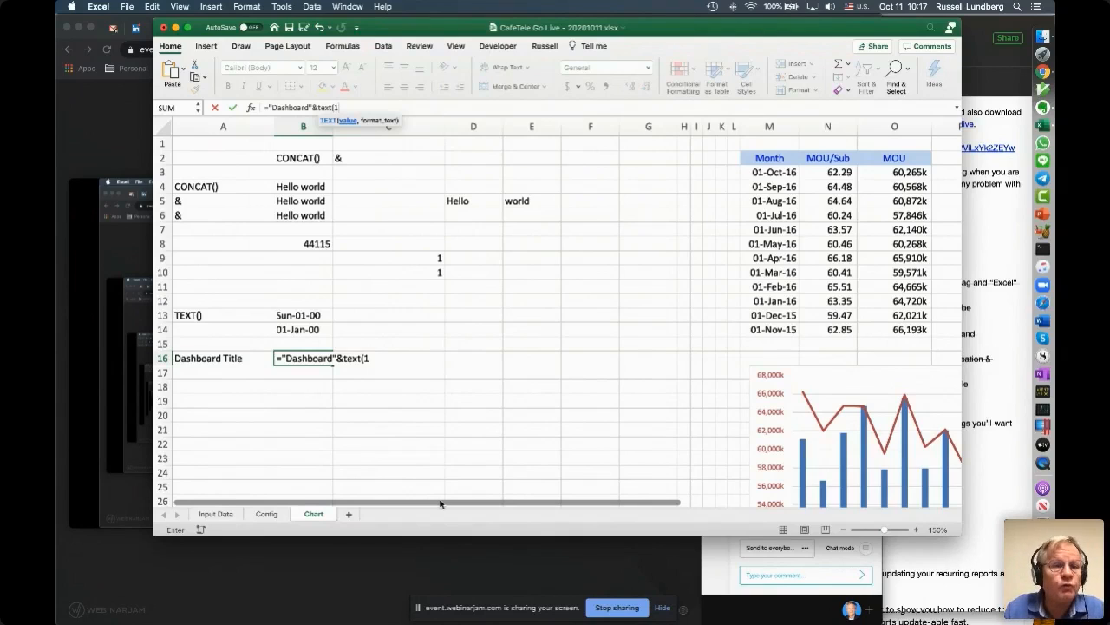
pyautogui.write(',')
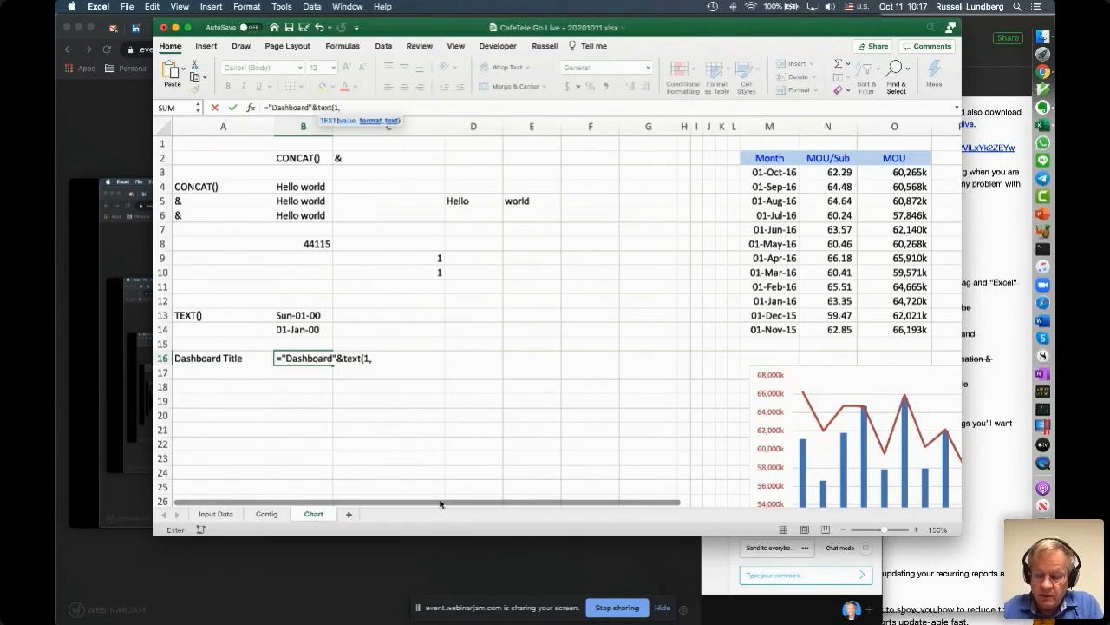
pyautogui.write('"d')
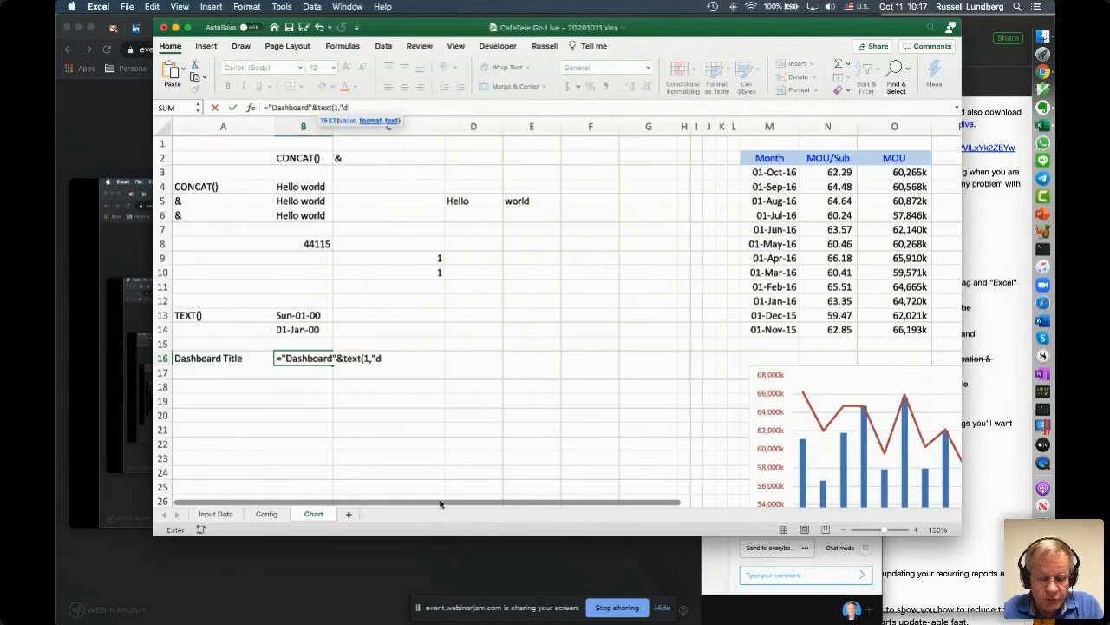
pyautogui.write('d-mmm-yy")')
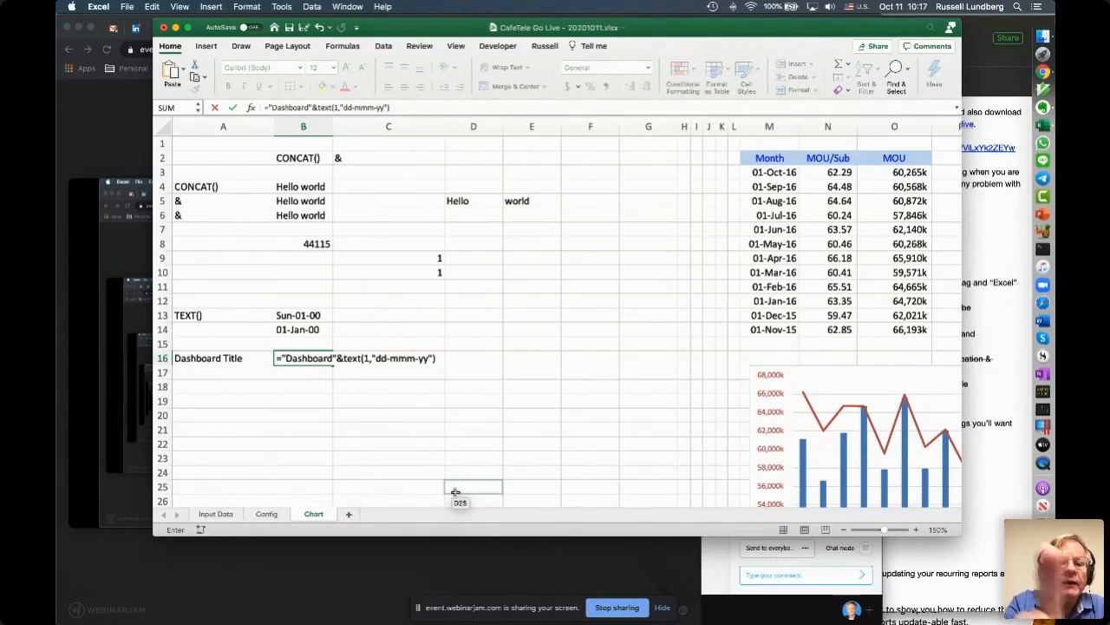
pyautogui.press('Return')
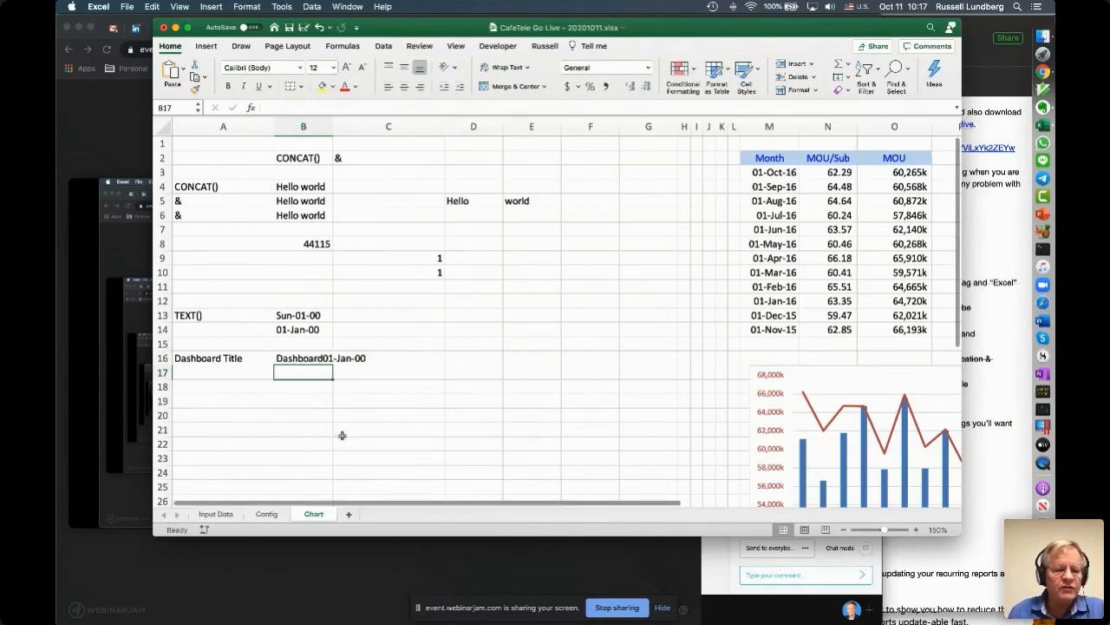
# Step: Fill the title formula from B16 down to B17 and add a space after Dashboard inside the quotes in B17
pyautogui.click(304, 358)
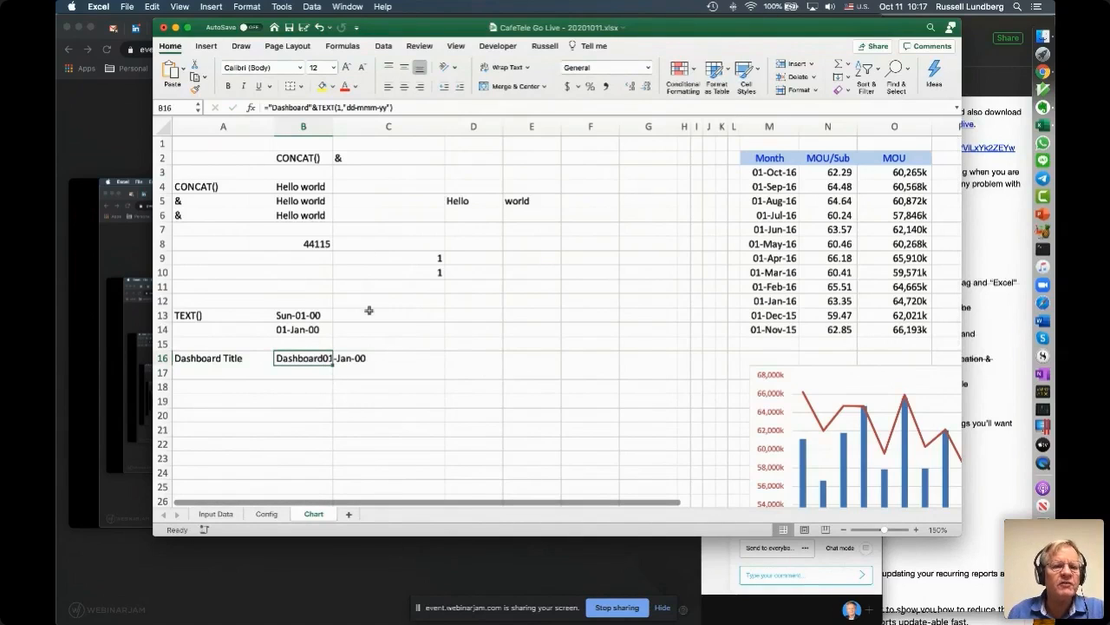
pyautogui.click(307, 372)
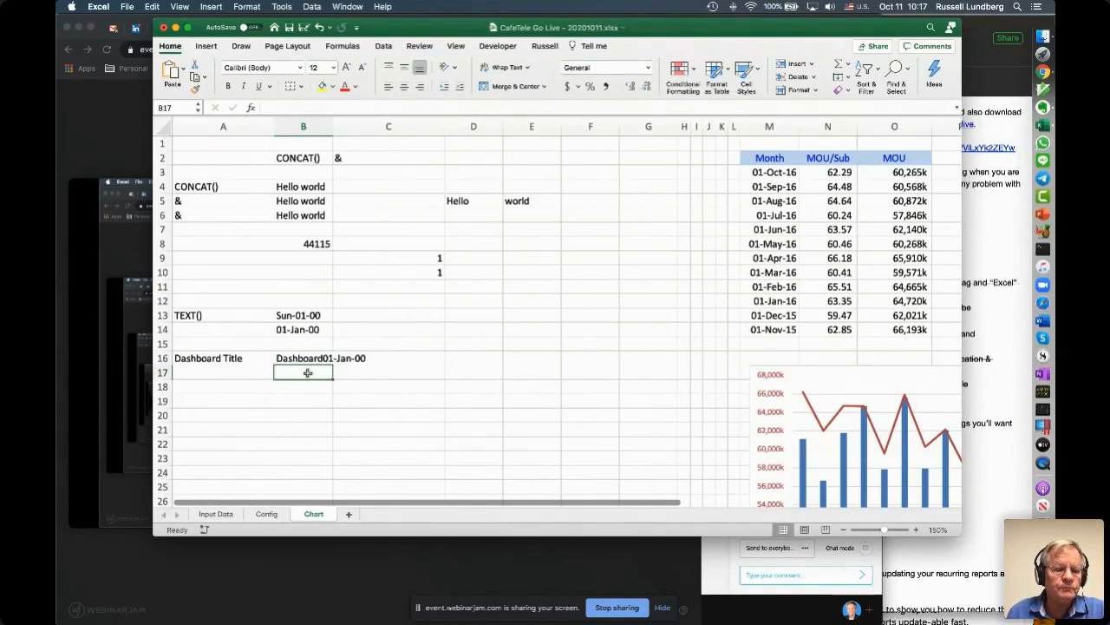
pyautogui.click(309, 359)
pyautogui.moveTo(333, 364); pyautogui.dragTo(331, 380)
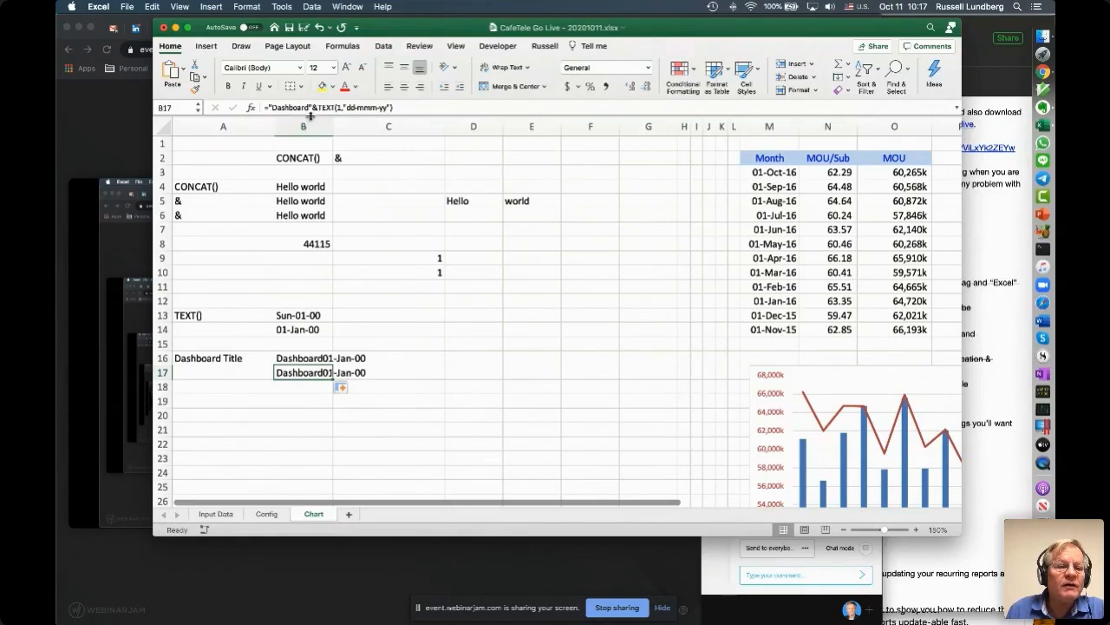
pyautogui.click(310, 107)
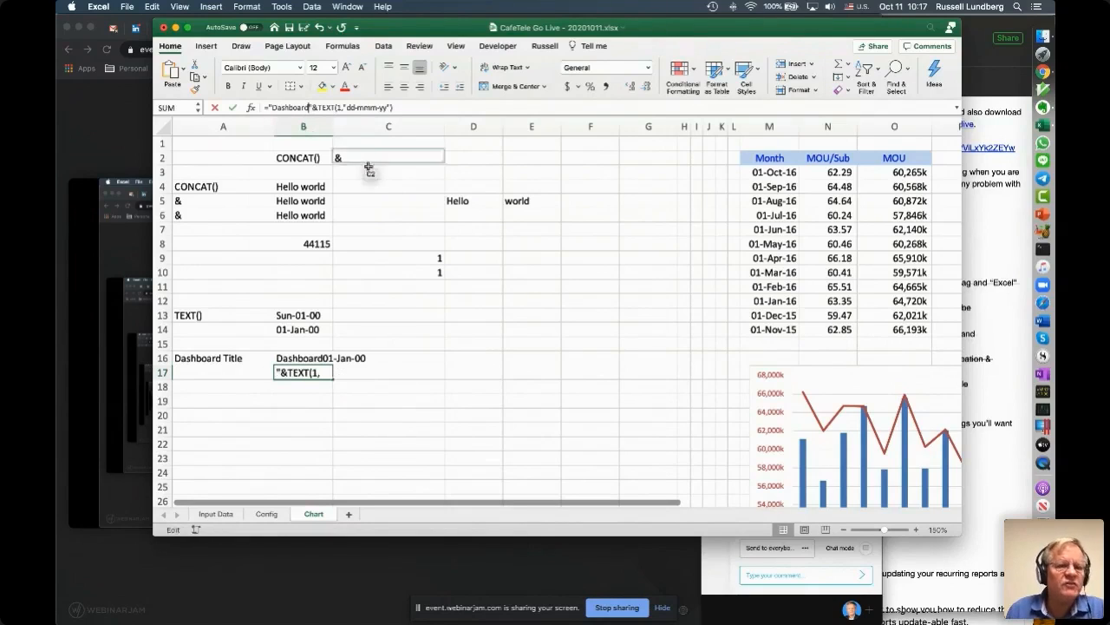
pyautogui.click(232, 107)
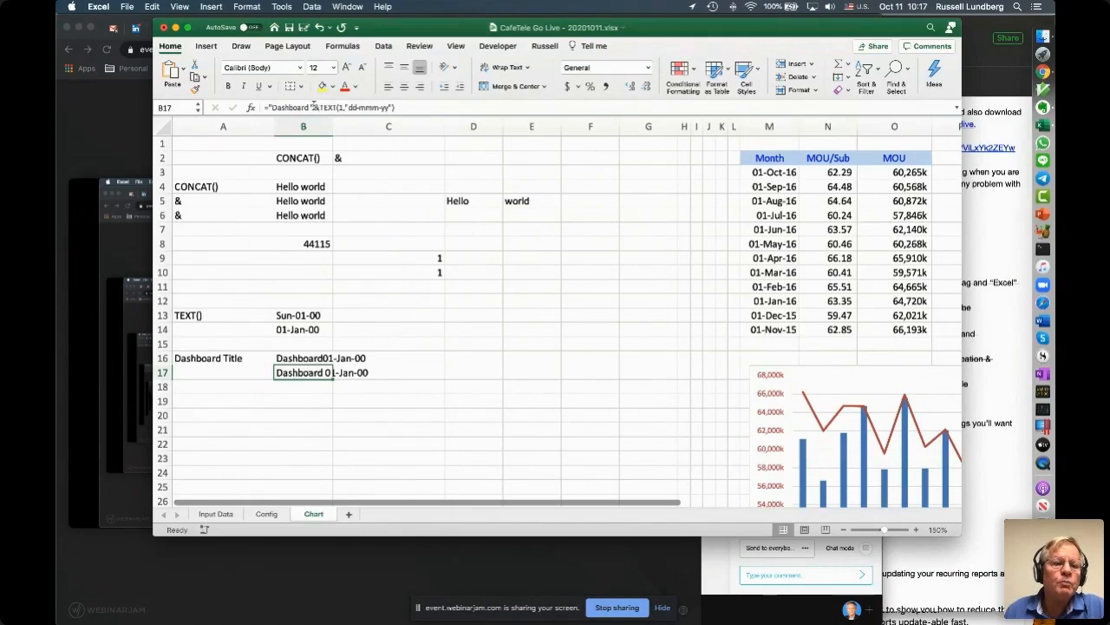
# Step: Add parentheses around the date in the B17 title formula, making it ="Dashboard ("&TEXT(1,"dd-mmm-yy")&")"
pyautogui.click(318, 107)
pyautogui.write('(')
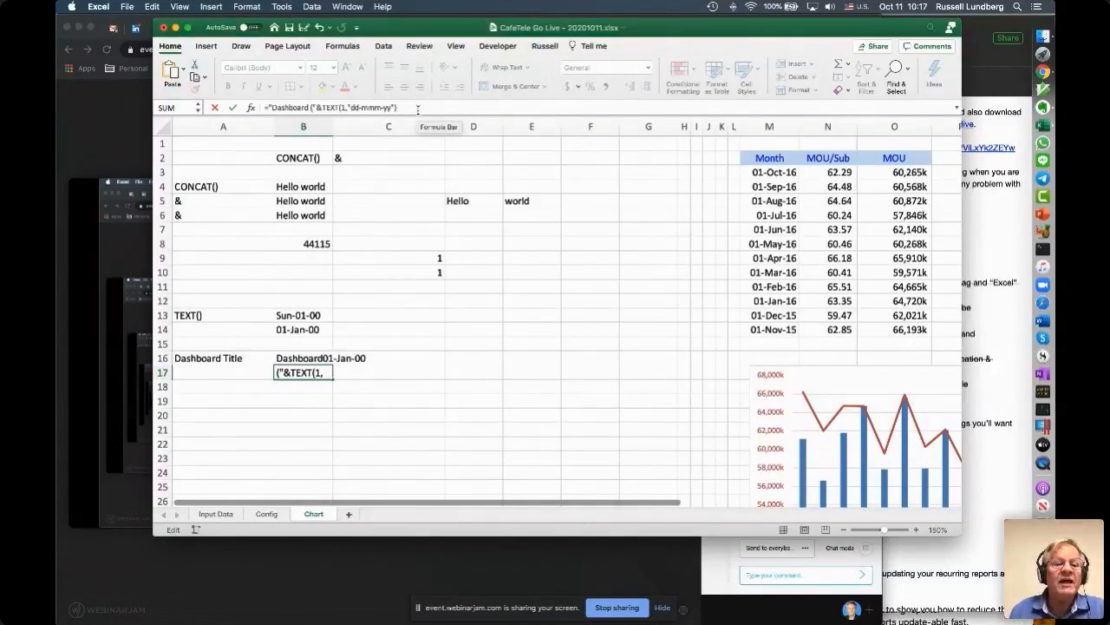
pyautogui.click(418, 107)
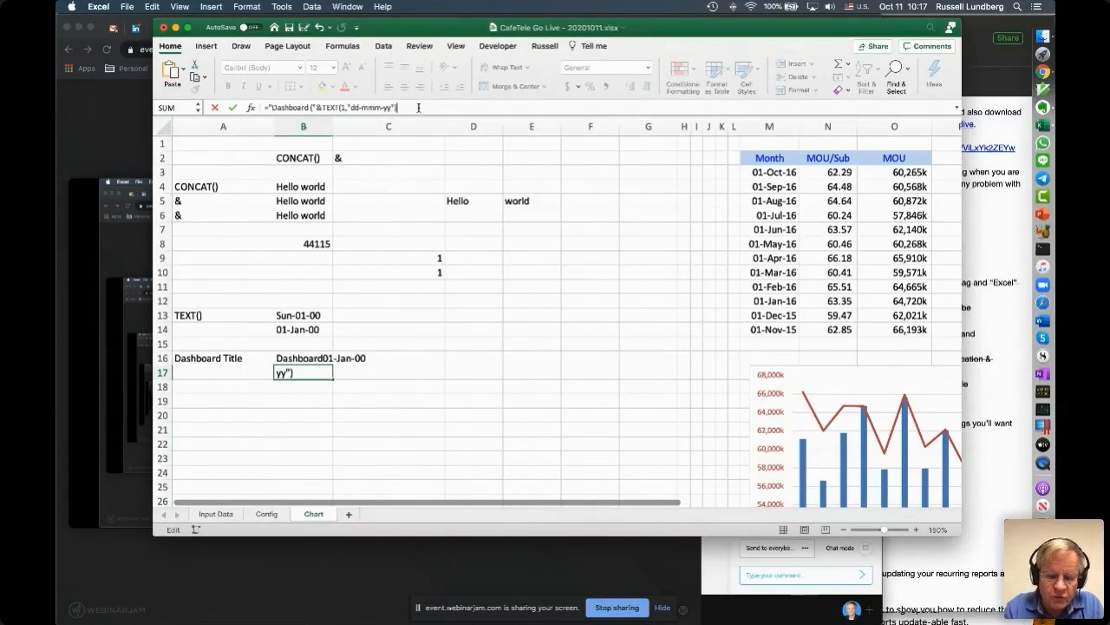
pyautogui.write('&")')
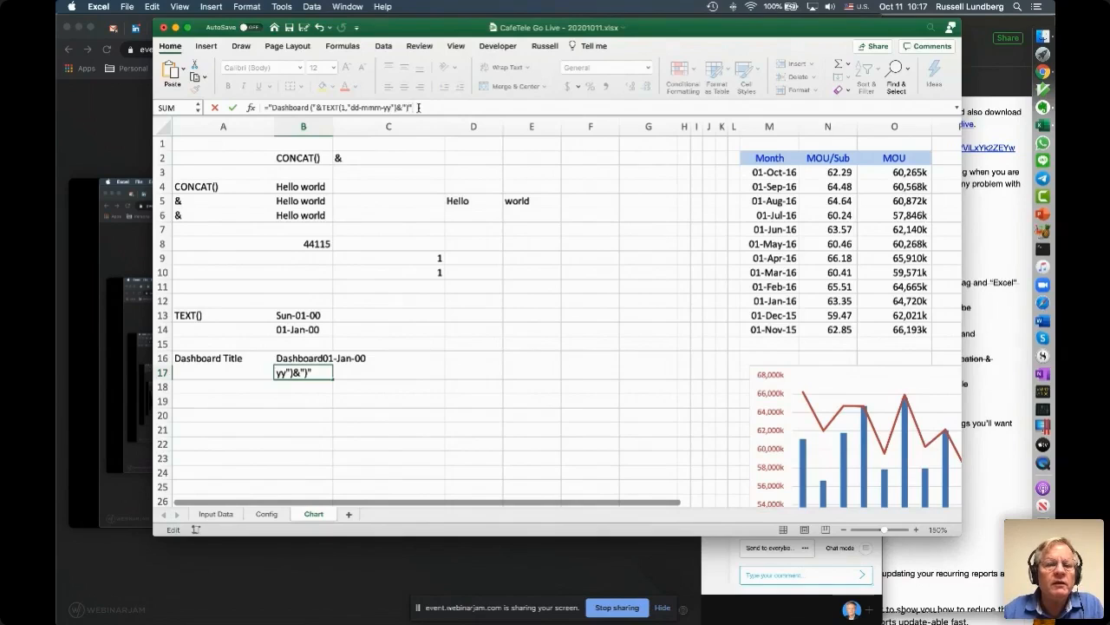
pyautogui.click(233, 108)
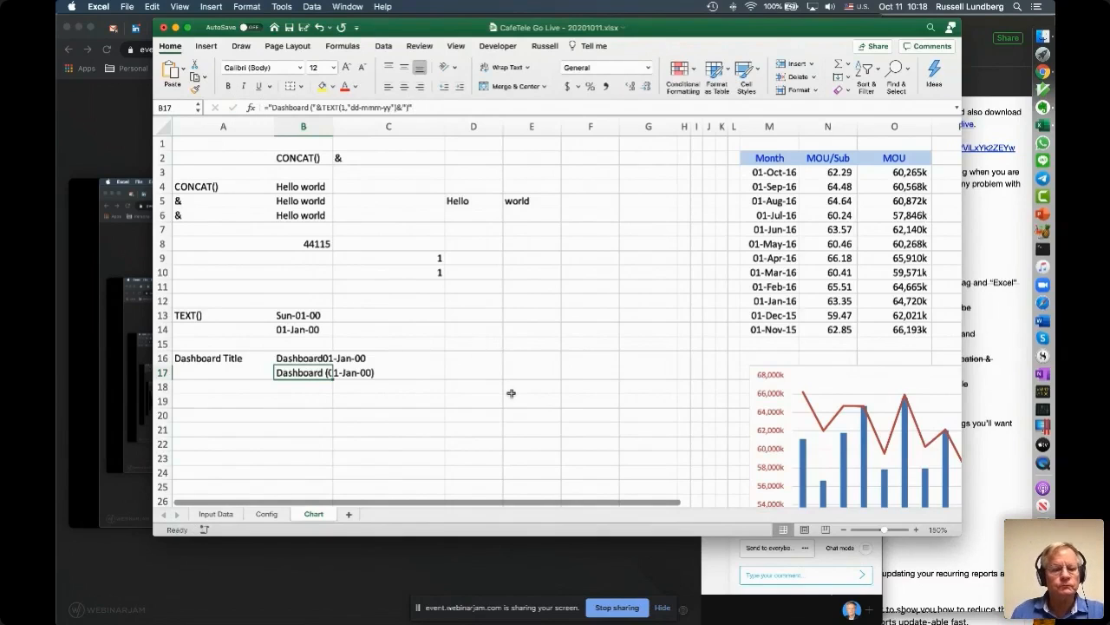
# Step: Remove the leading equals sign from B17 to display its title formula as plain text
pyautogui.click(268, 108)
pyautogui.press('BackSpace')
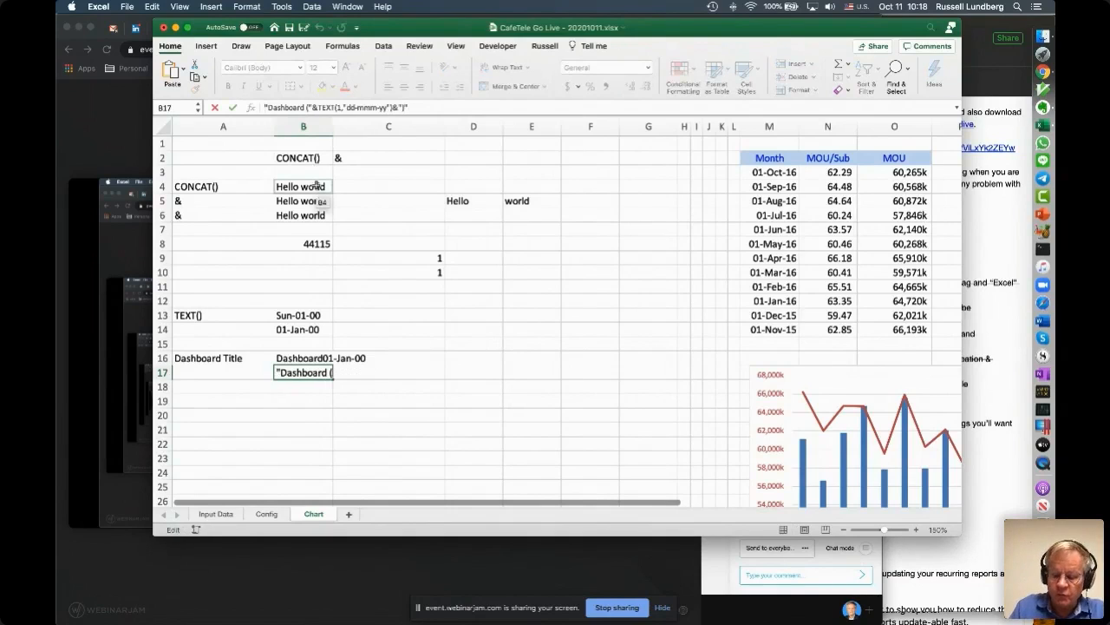
pyautogui.press('Return')
pyautogui.press('Up')
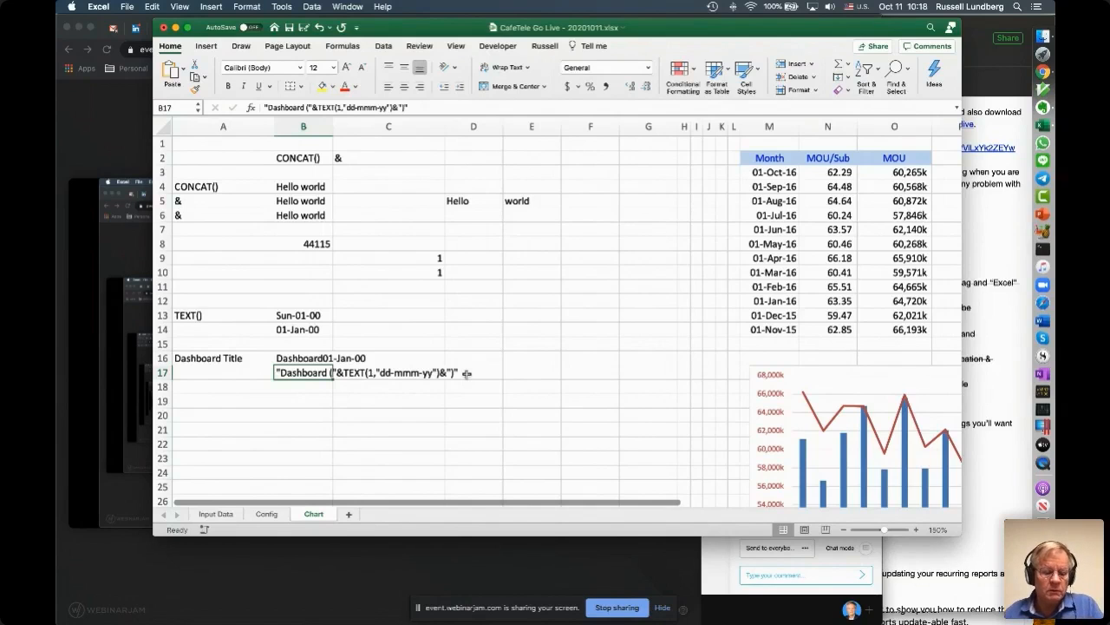
# Step: Check the webinar chat in Chrome, and return to Excel to examine the month dates and Latest_Date formula on the Config sheet
pyautogui.press('super+Tab')
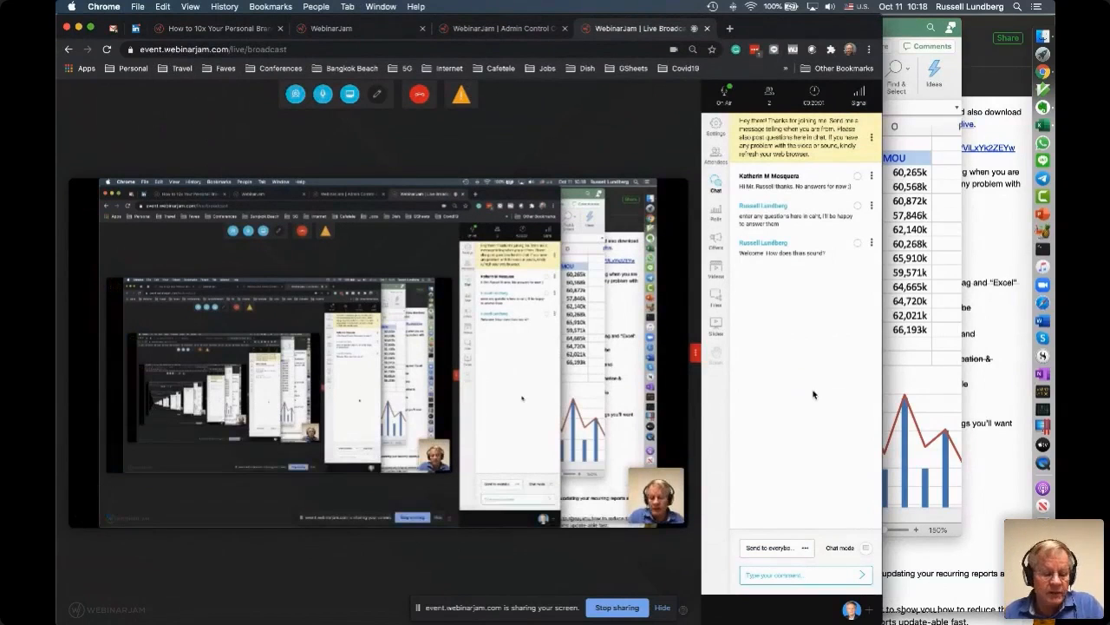
pyautogui.press('super+Tab')
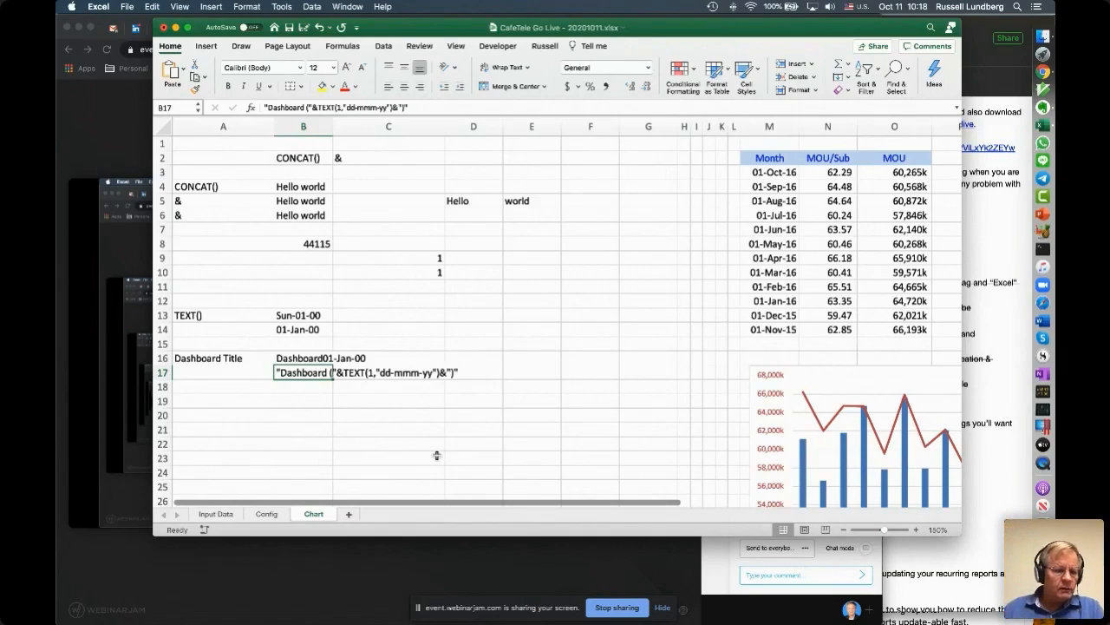
pyautogui.click(267, 514)
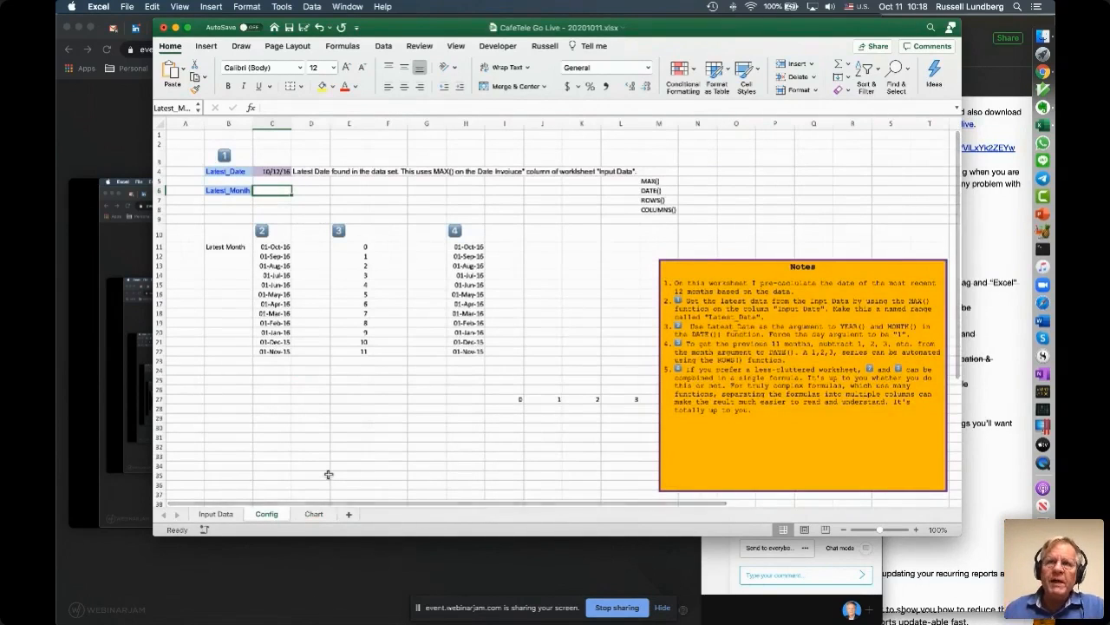
pyautogui.moveTo(274, 248); pyautogui.dragTo(286, 350)
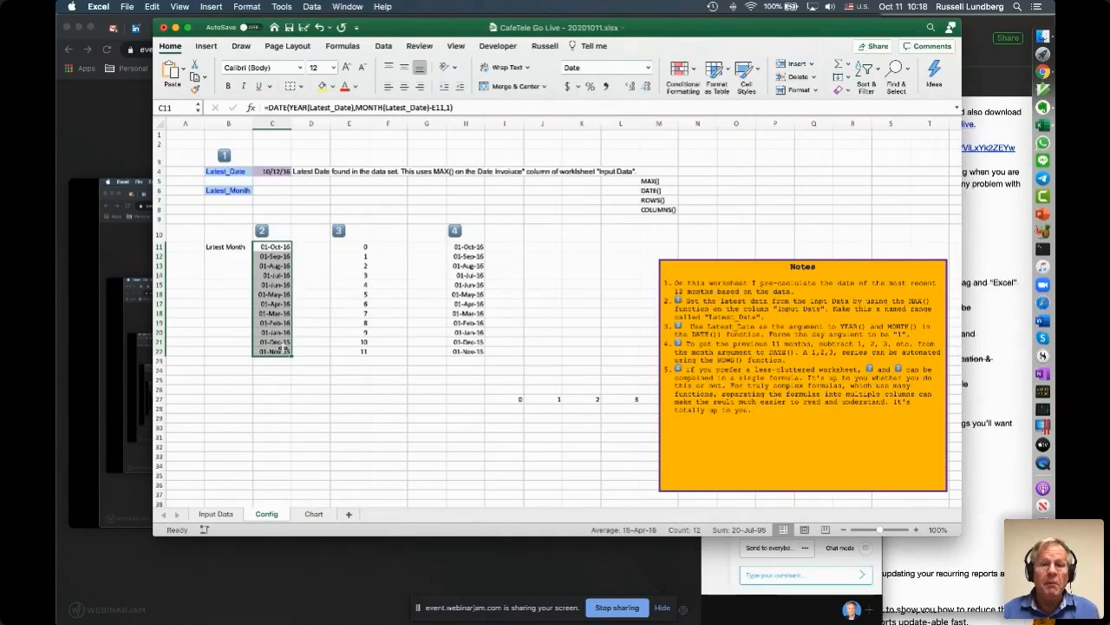
pyautogui.click(275, 171)
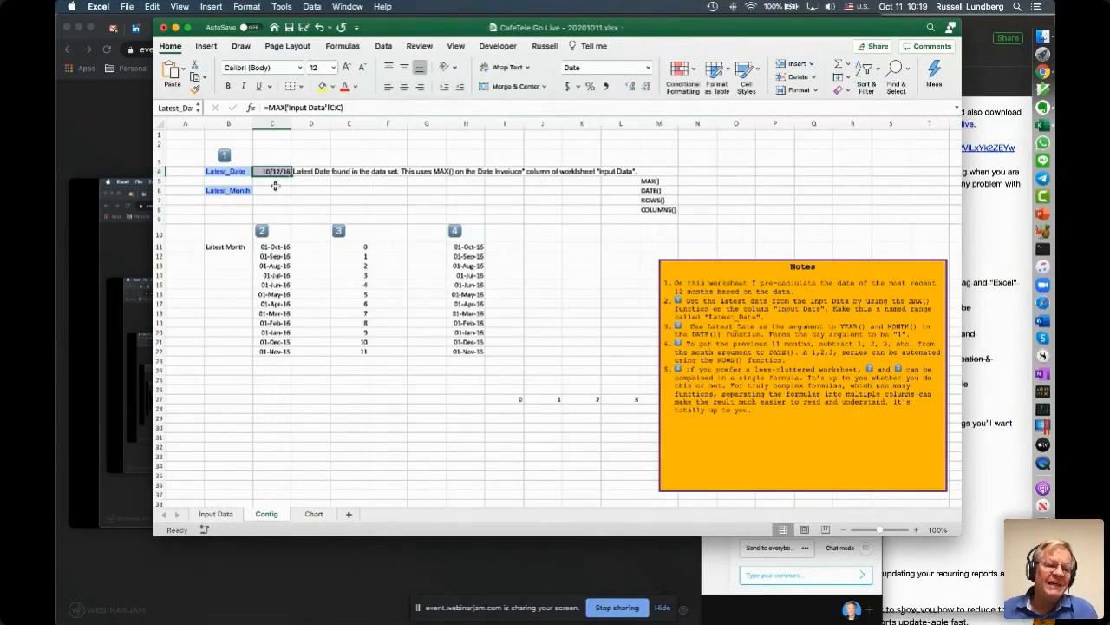
# Step: Fill the Dashboard Title label from A16 down to A18 on the Chart sheet
pyautogui.click(314, 515)
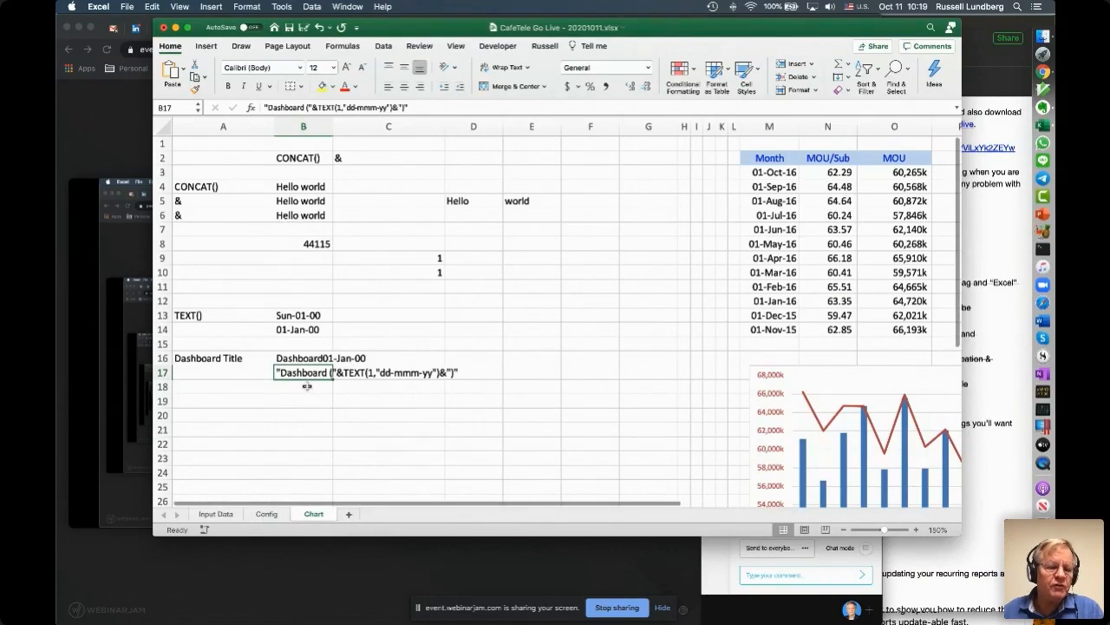
pyautogui.moveTo(228, 358); pyautogui.dragTo(230, 387)
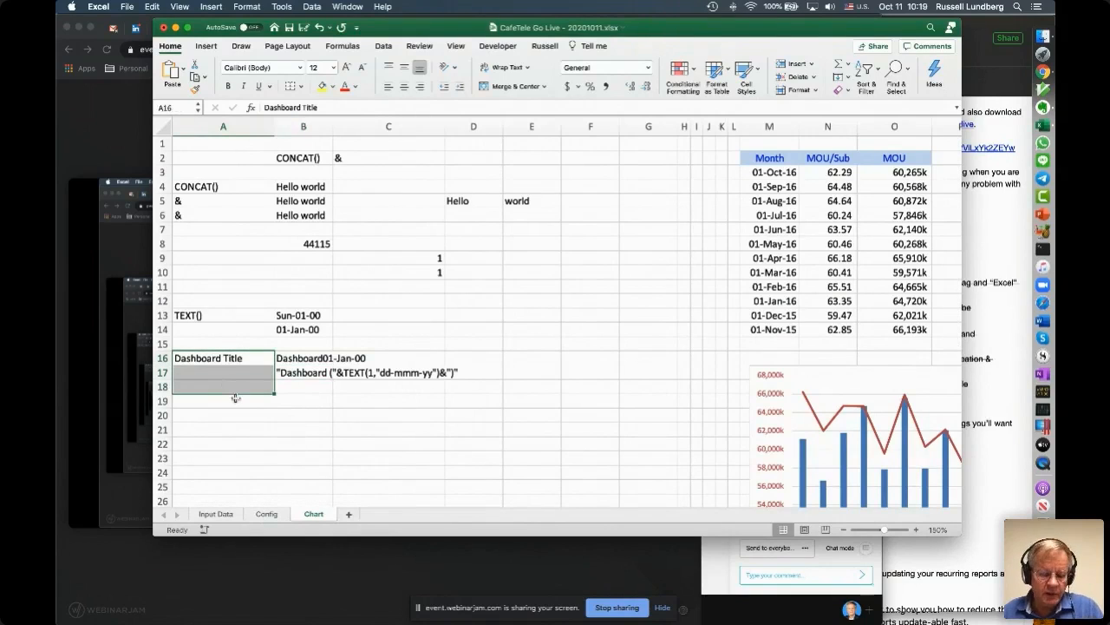
pyautogui.hotkey('ctrl', 'd')
# Step: Fill the formula text from B17 down to B18 and put an equals sign in front of it in B18
pyautogui.click(305, 390)
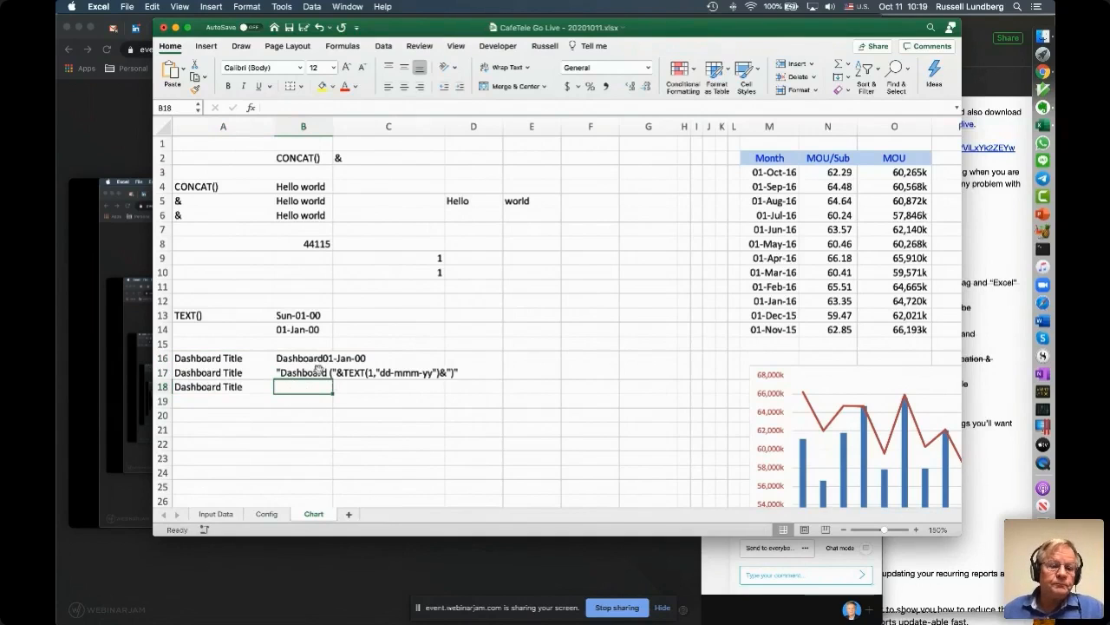
pyautogui.click(308, 371)
pyautogui.moveTo(344, 382); pyautogui.dragTo(339, 396)
pyautogui.click(264, 107)
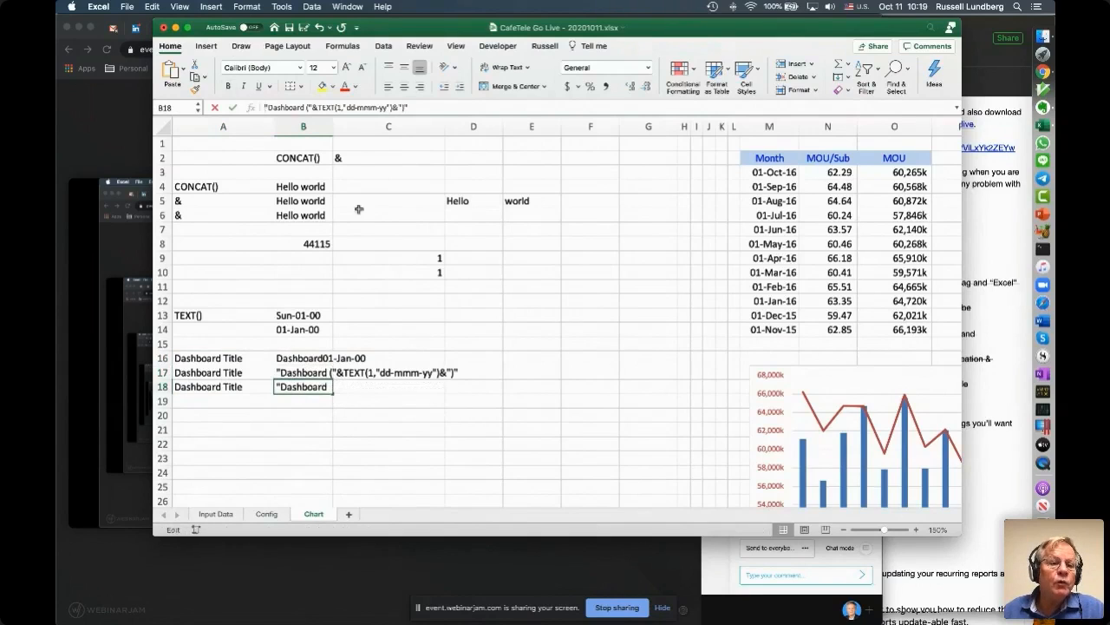
pyautogui.write('=')
pyautogui.press('Return')
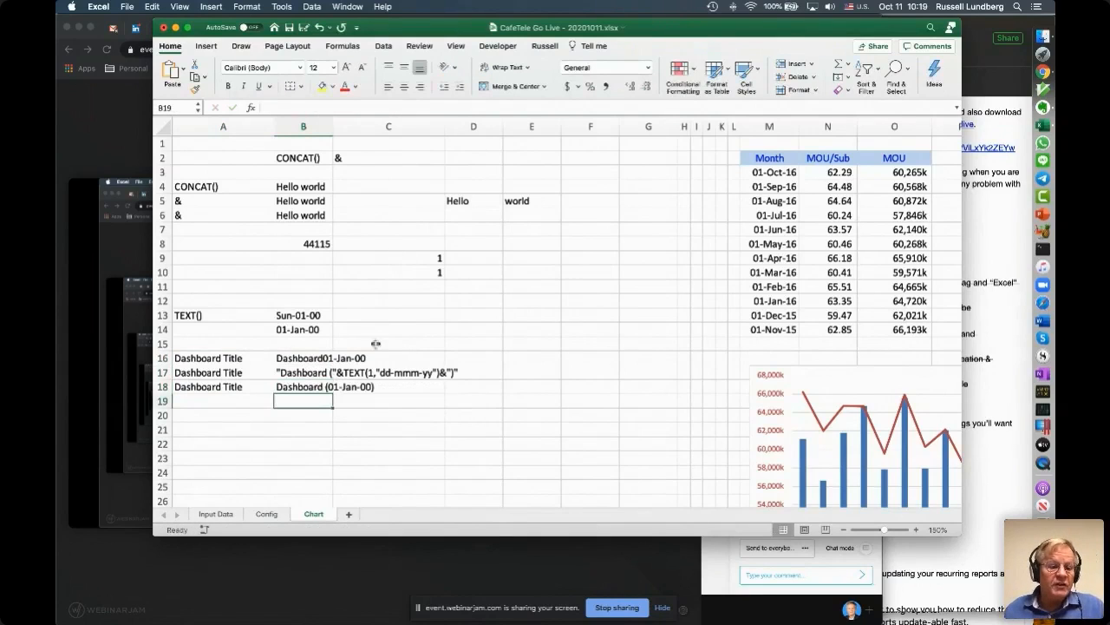
# Step: Replace the date value 1 in the B18 title formula with the named range Latest_Date
pyautogui.click(316, 387)
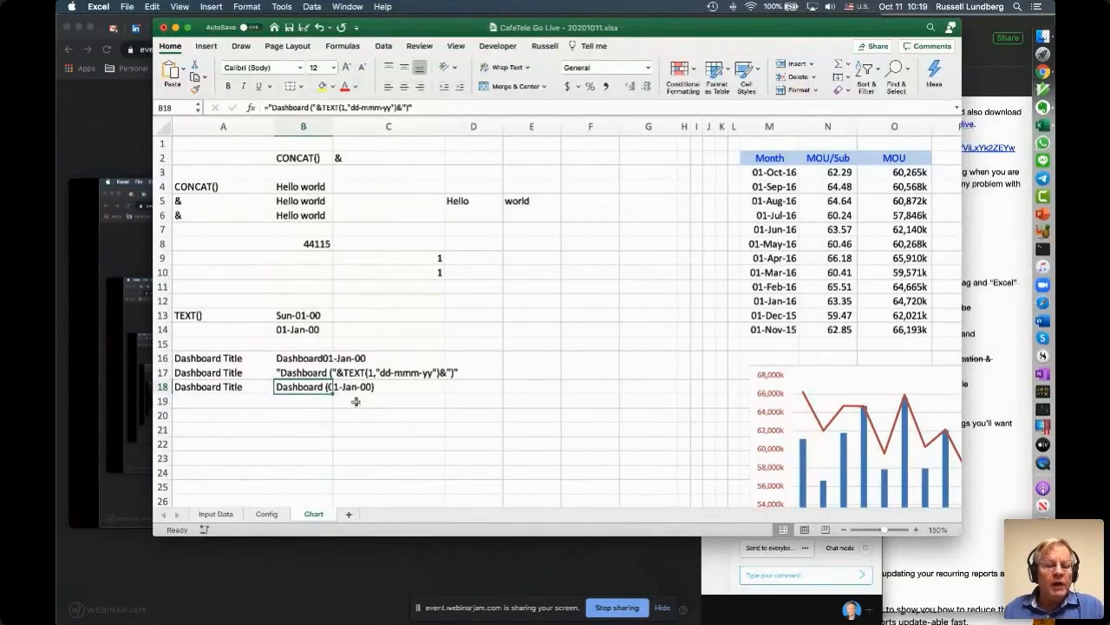
pyautogui.click(343, 106)
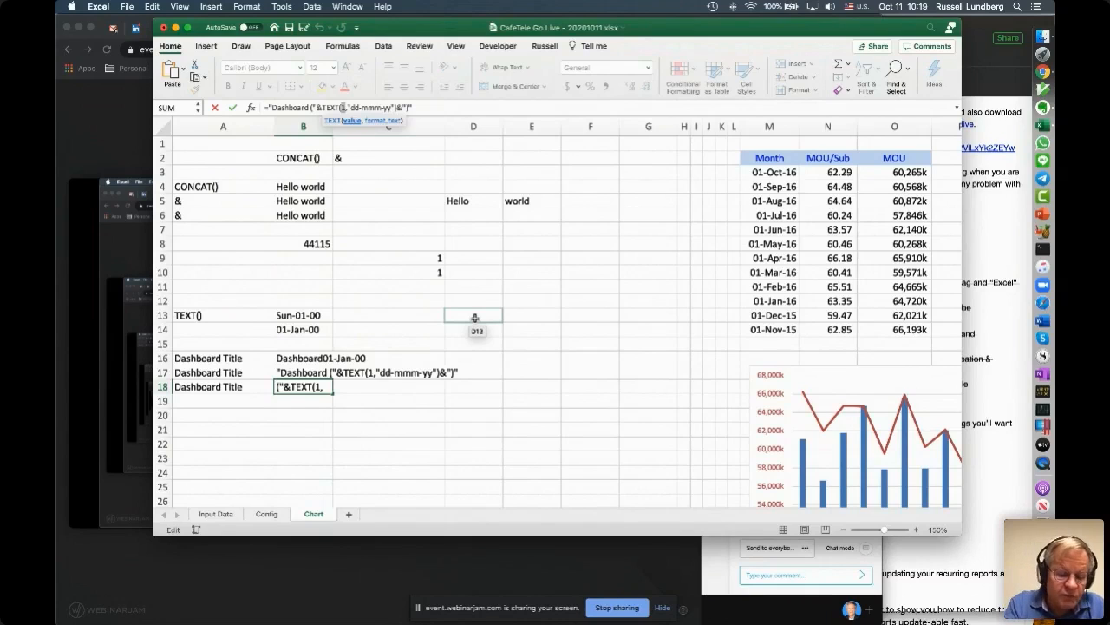
pyautogui.press('F3')
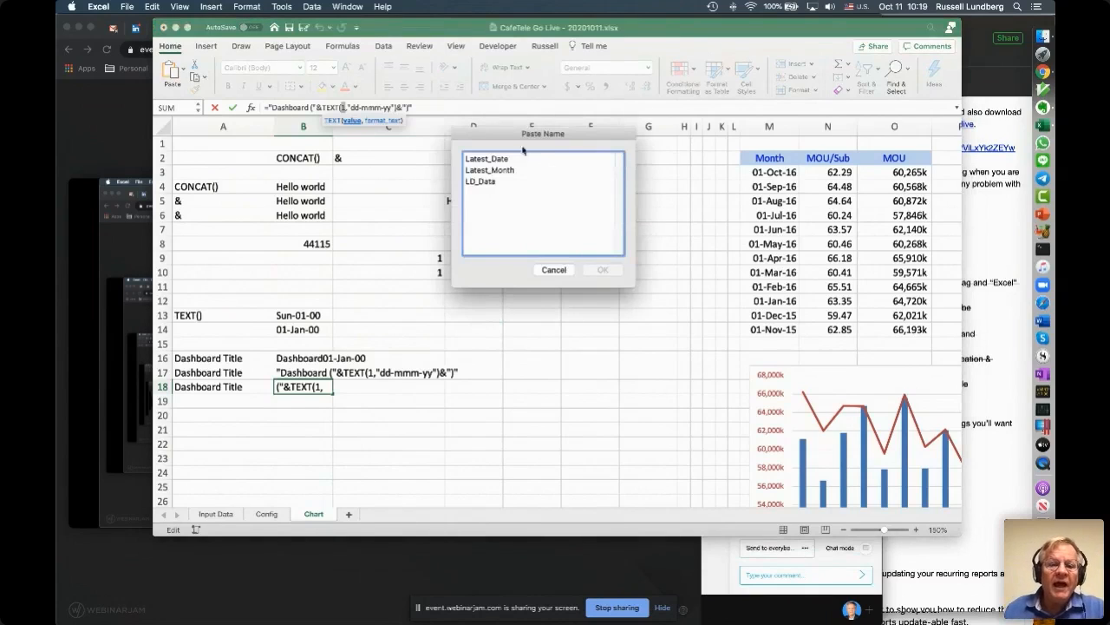
pyautogui.click(491, 159)
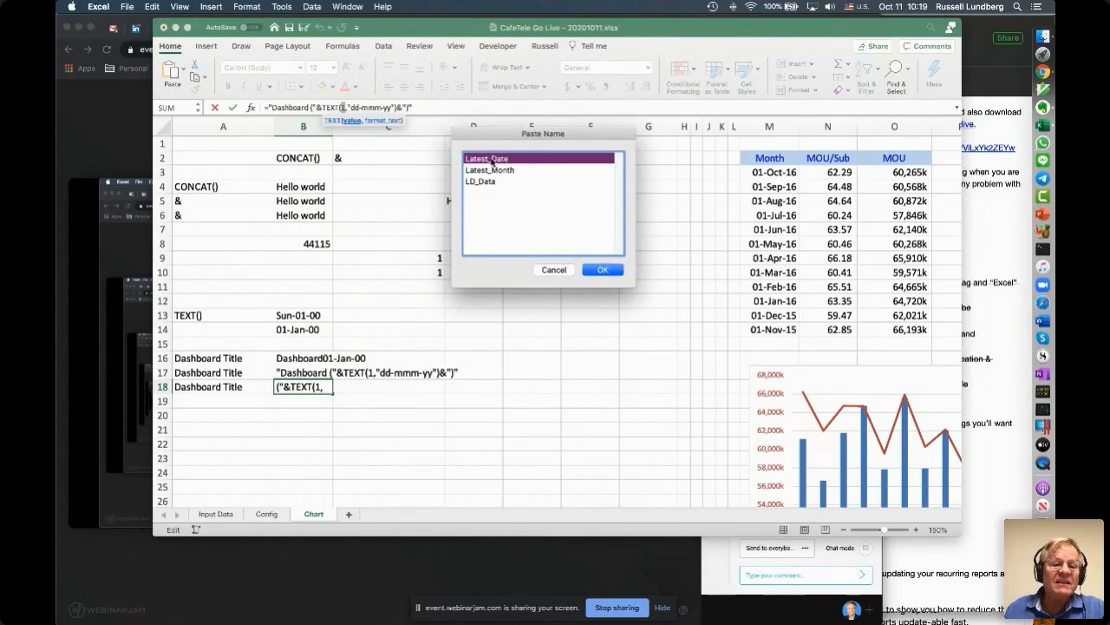
pyautogui.click(604, 270)
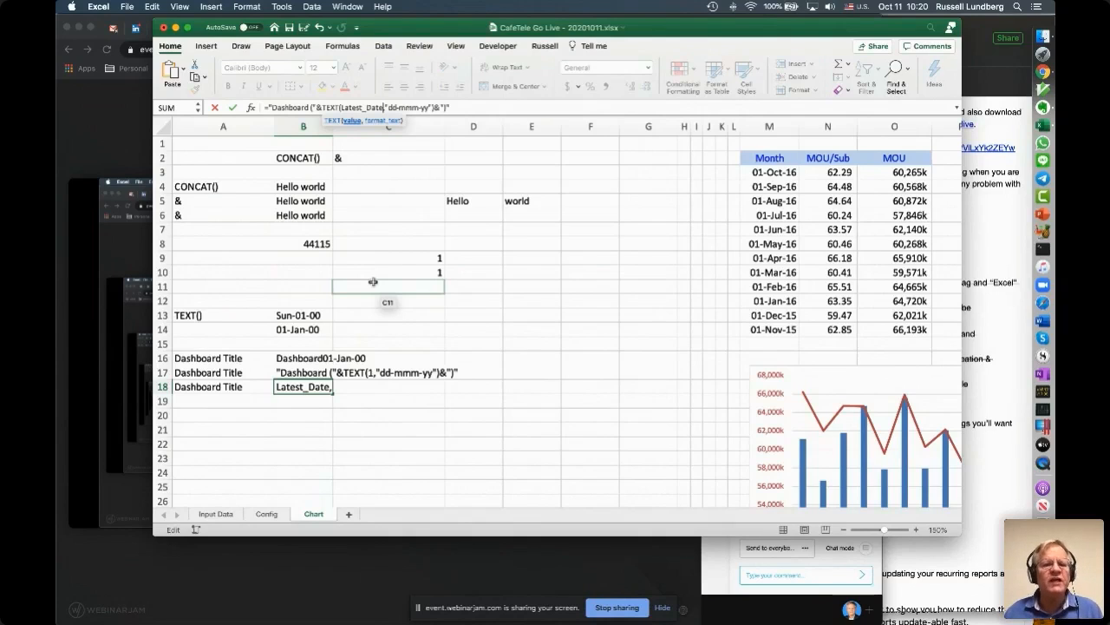
pyautogui.click(233, 108)
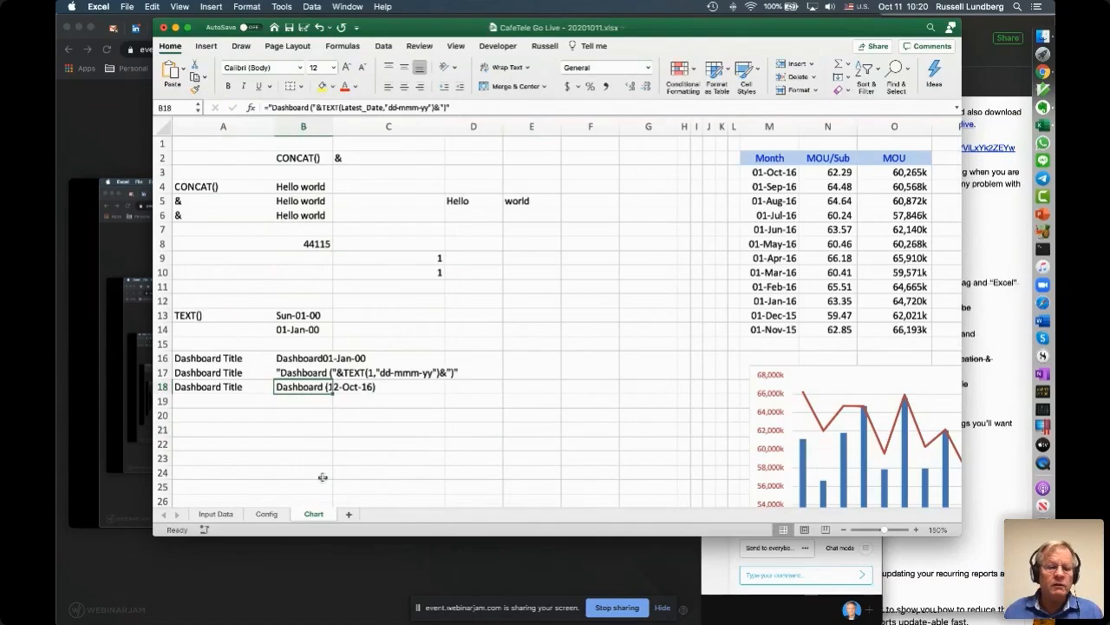
# Step: Examine the title in B18 on the Chart sheet and the arguments of the DATE formula in C11 on the Config sheet
pyautogui.click(265, 513)
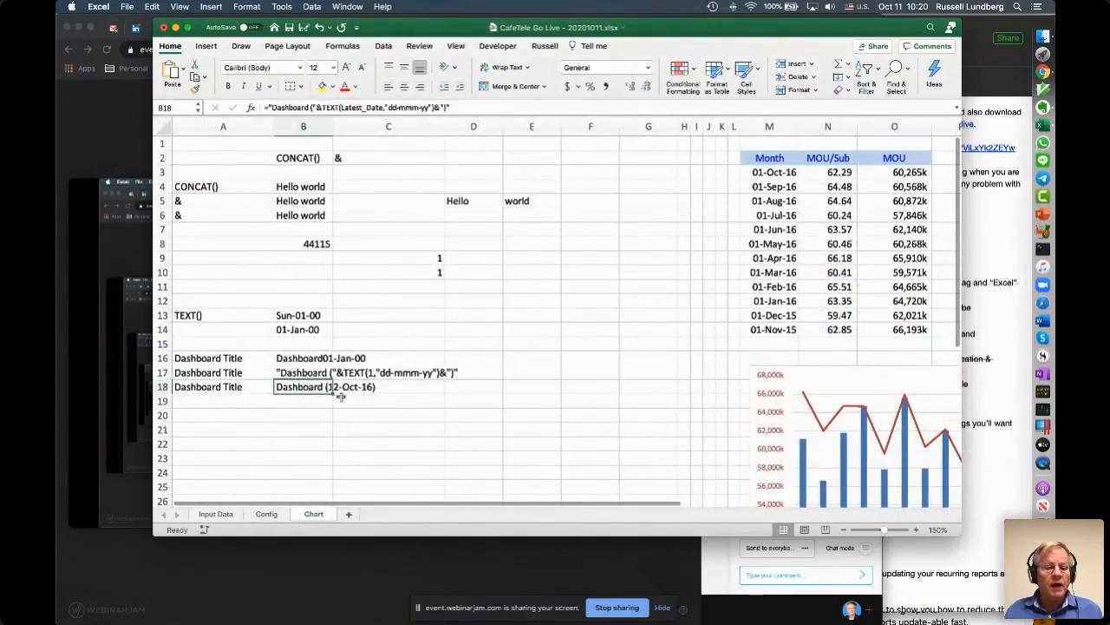
pyautogui.click(373, 415)
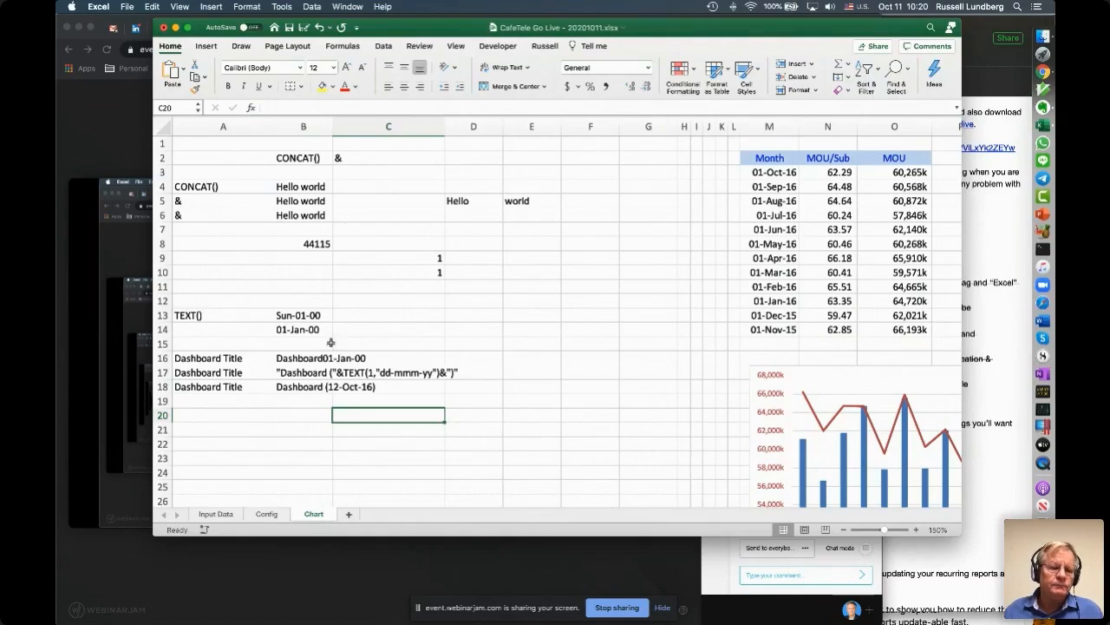
pyautogui.click(320, 387)
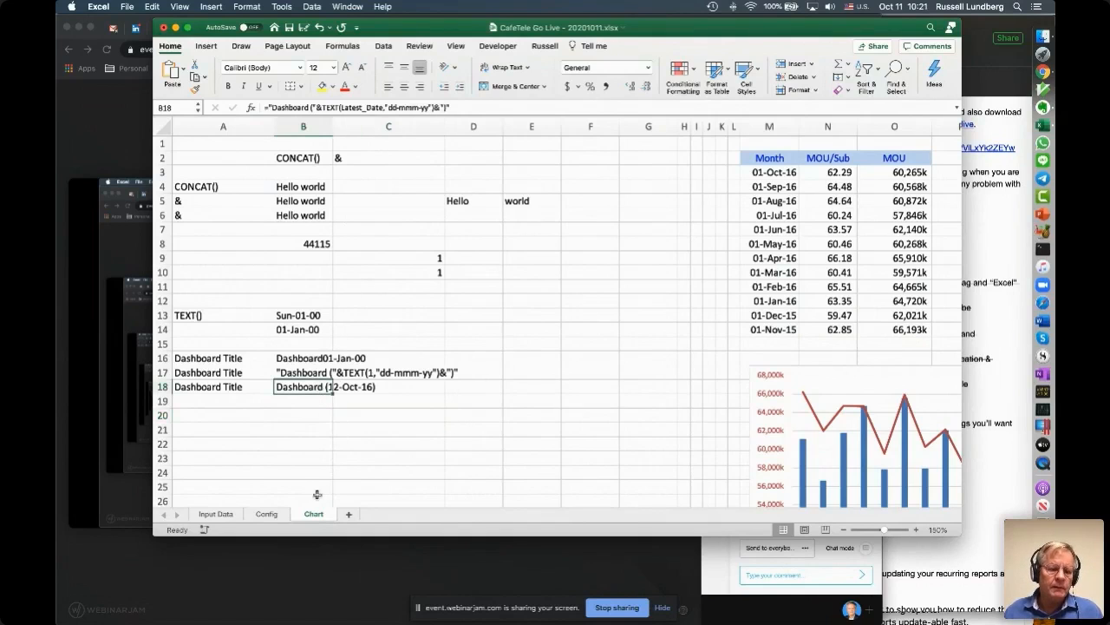
pyautogui.rightClick(263, 515)
pyautogui.press('Escape')
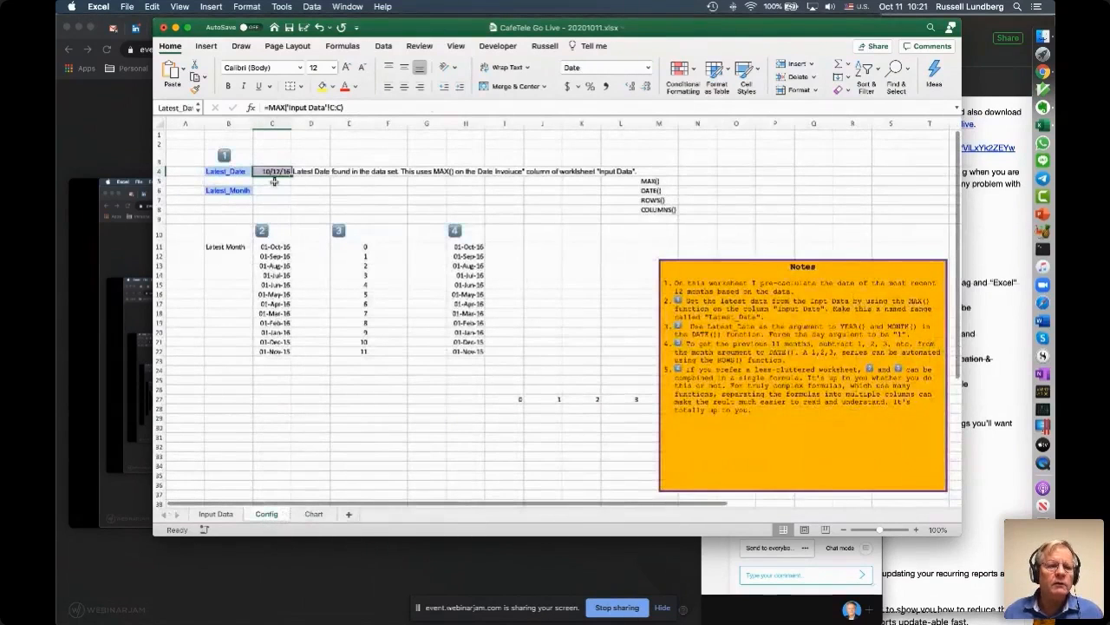
pyautogui.click(282, 247)
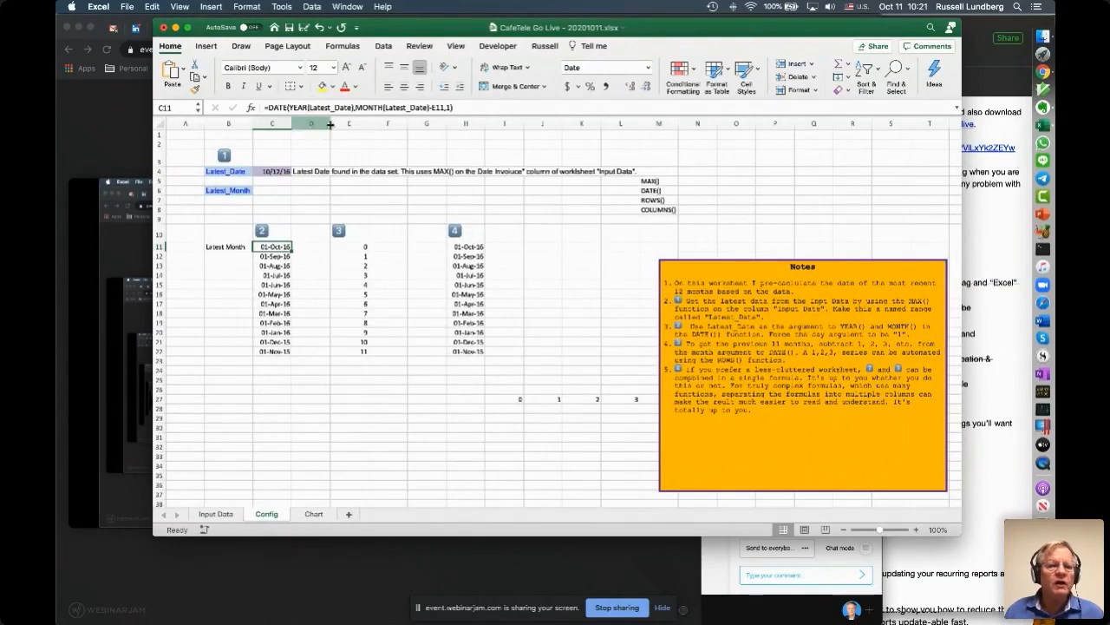
pyautogui.click(448, 107)
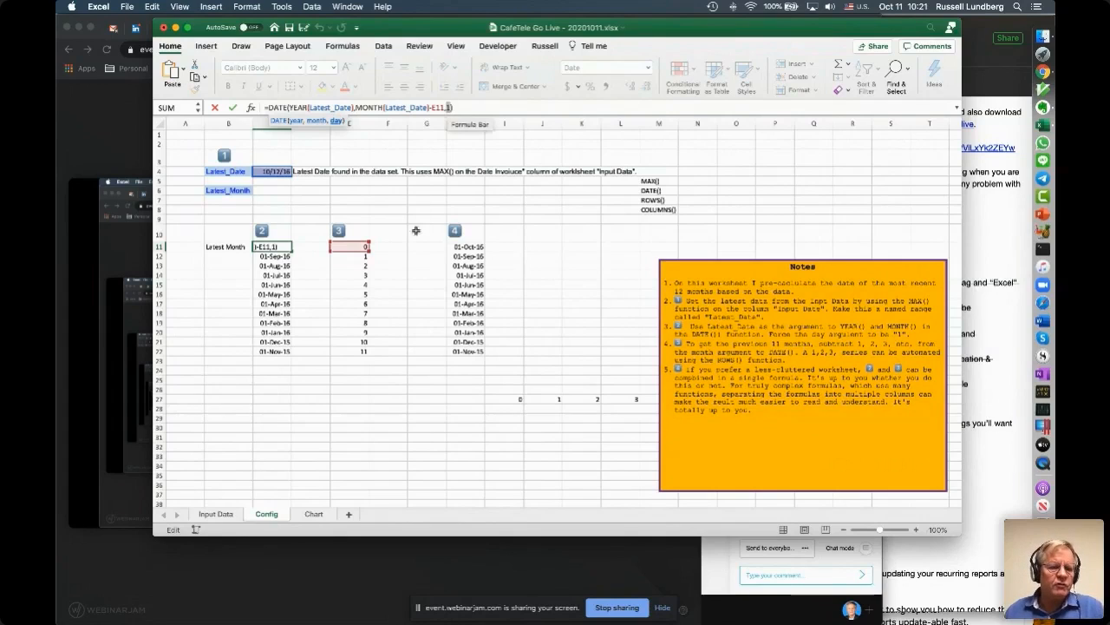
pyautogui.press('Escape')
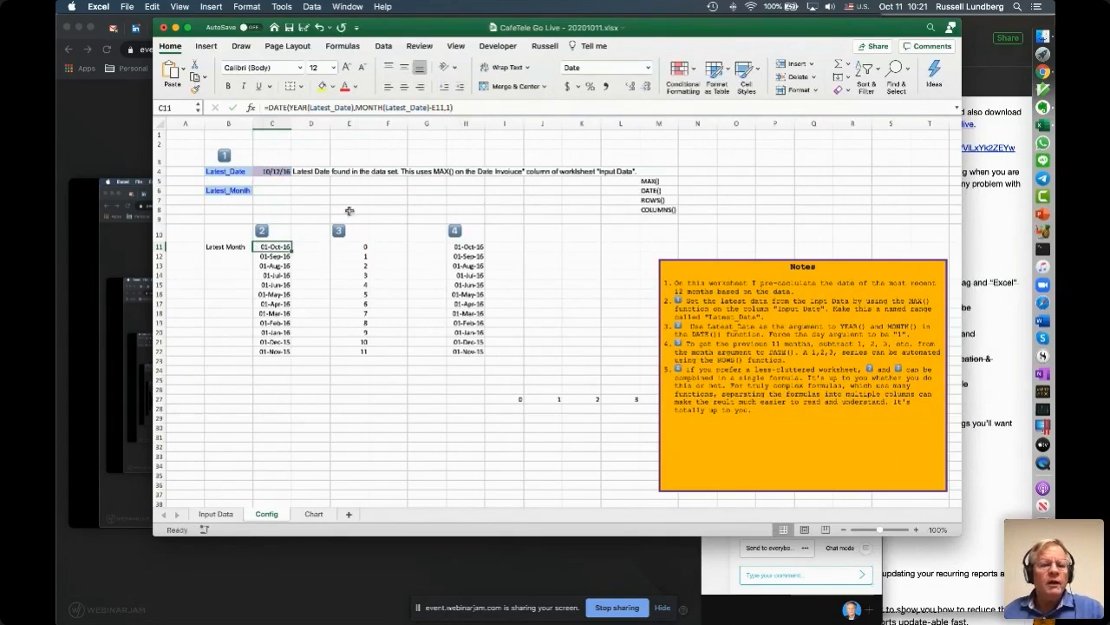
# Step: Enter =DATE(YEAR(Latest_Date),MONTH(Latest_Date),1) in the Latest_Month cell C6 on the Config sheet
pyautogui.click(270, 189)
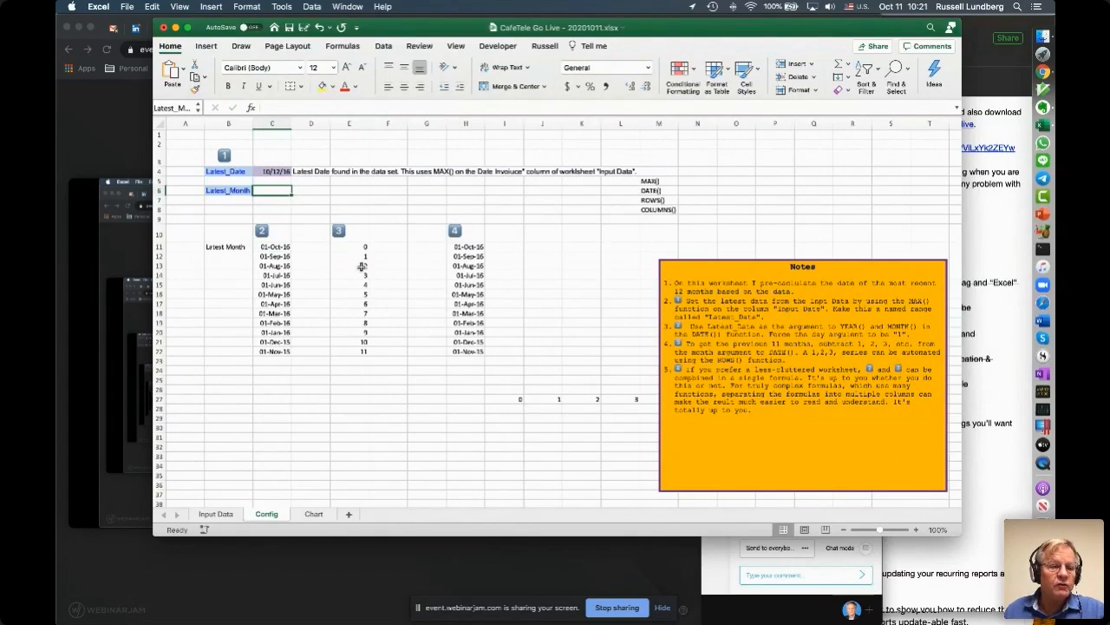
pyautogui.write('=')
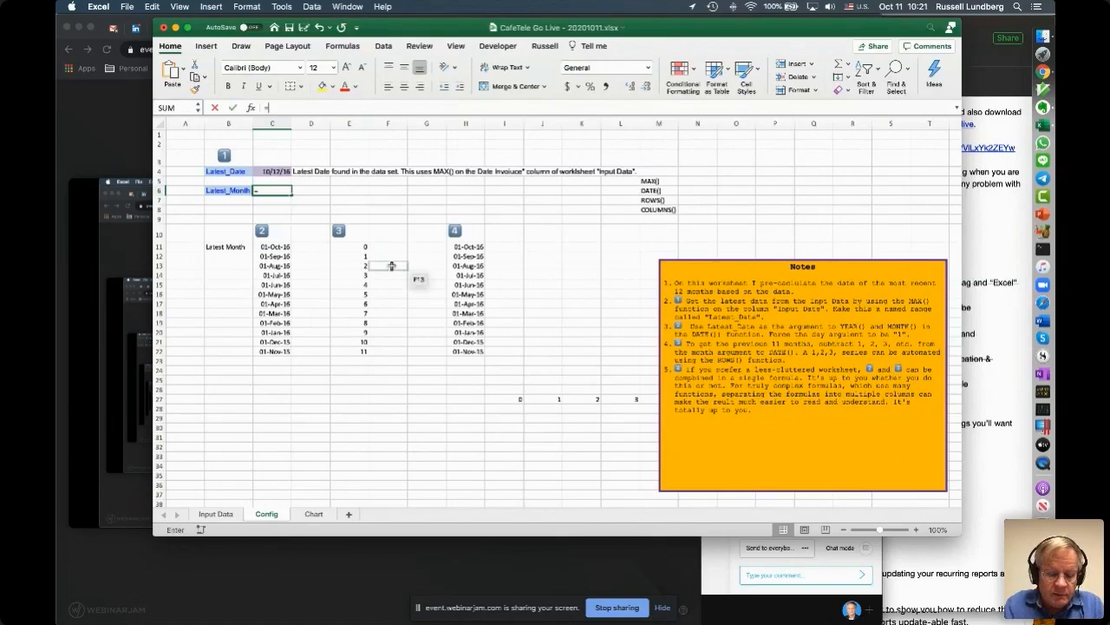
pyautogui.write('date(')
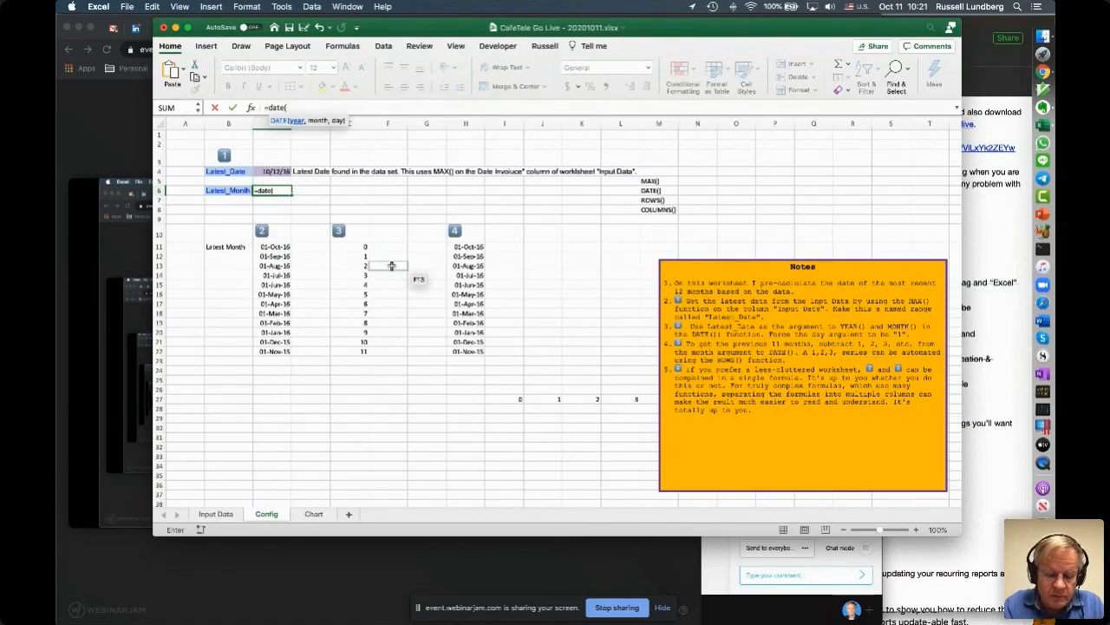
pyautogui.write('year(')
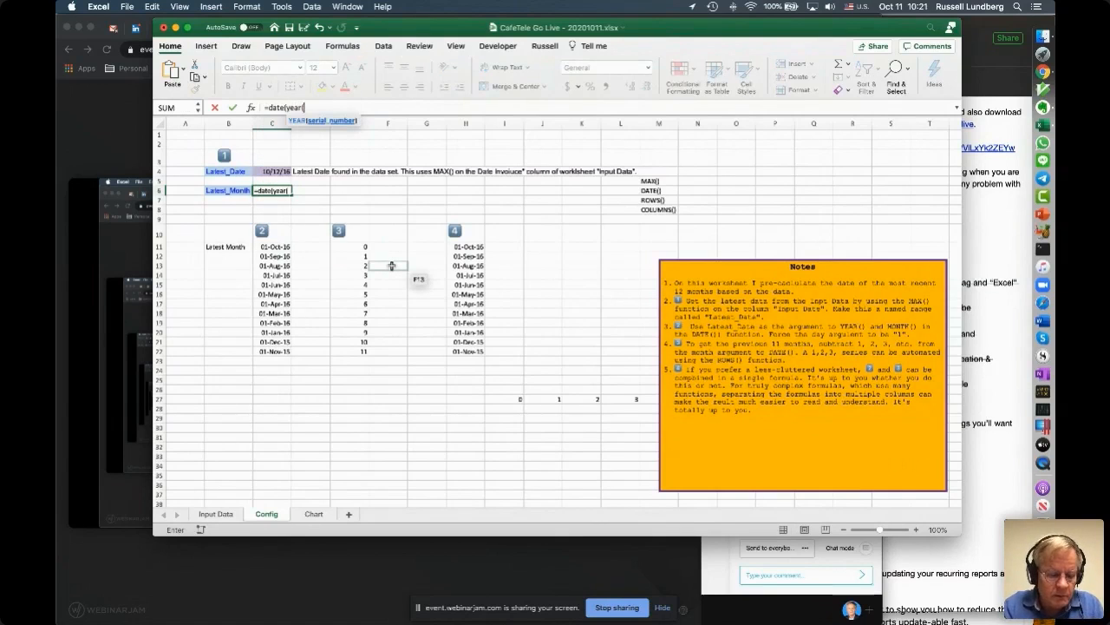
pyautogui.press('F3')
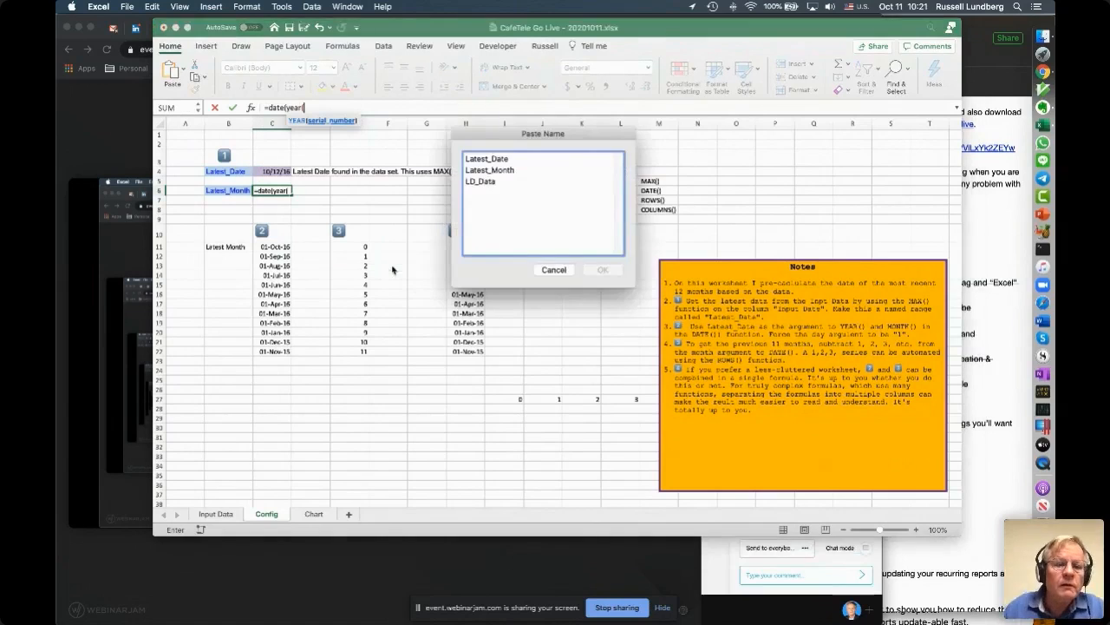
pyautogui.doubleClick(486, 160)
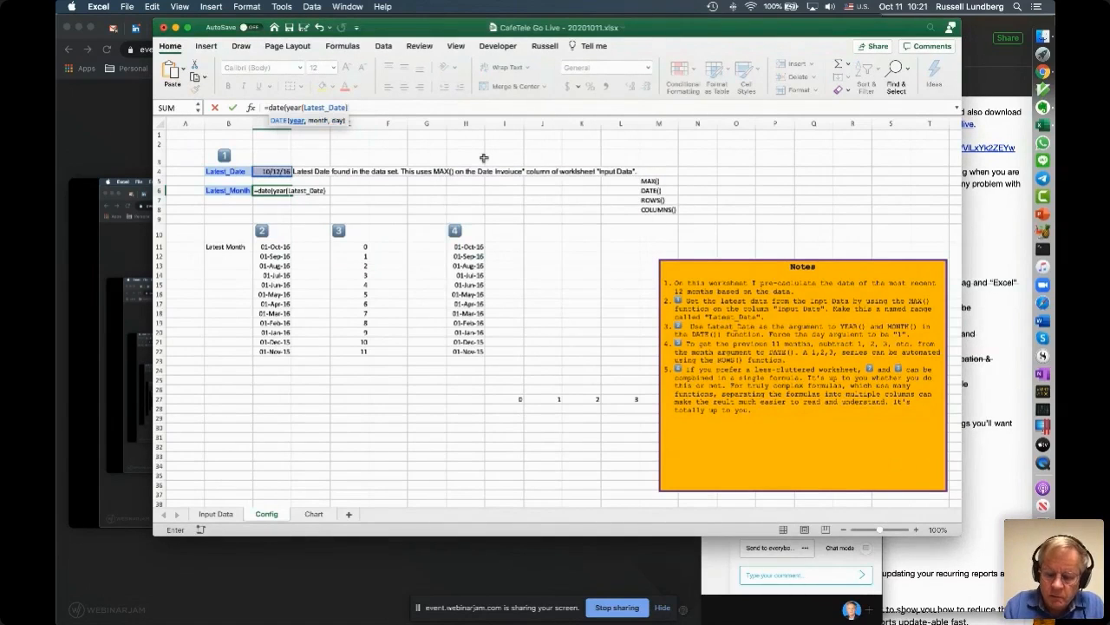
pyautogui.write(',month(')
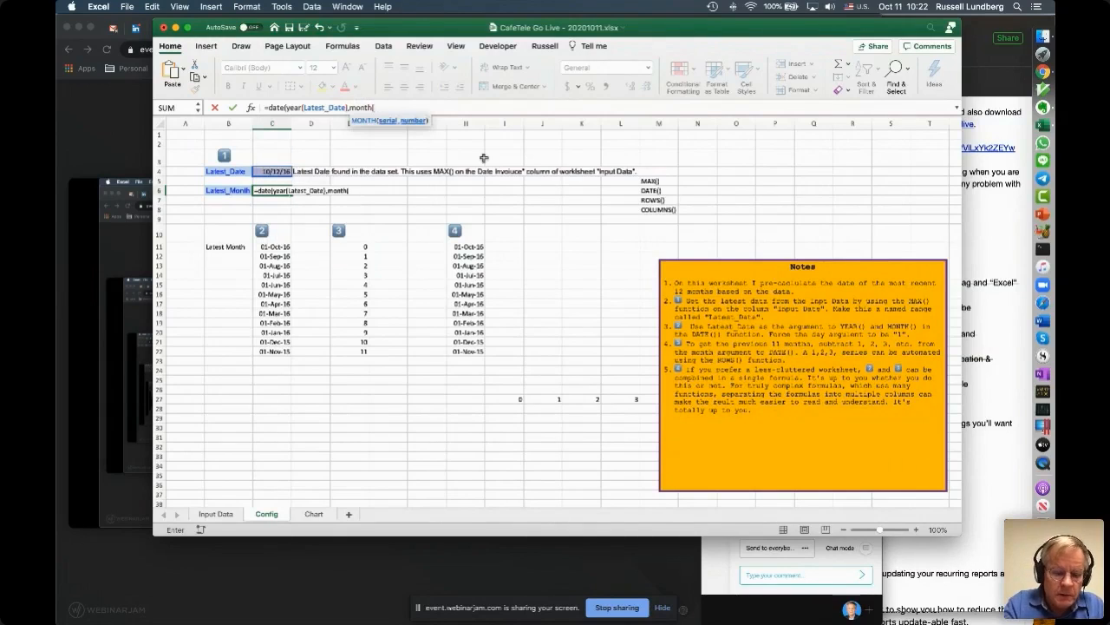
pyautogui.press('F3')
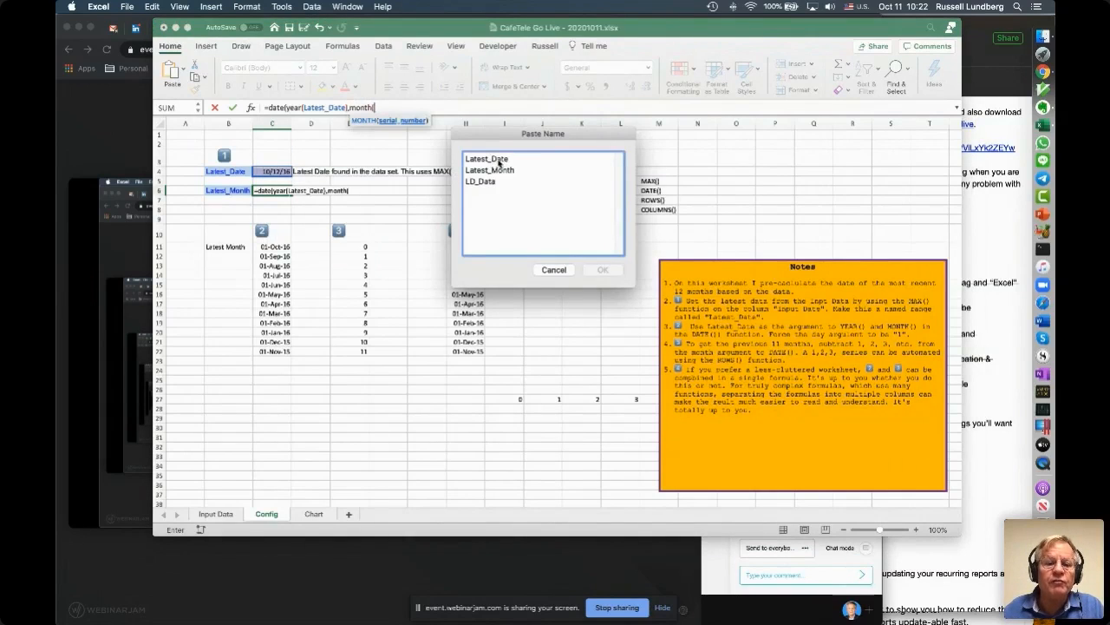
pyautogui.click(499, 164)
pyautogui.doubleClick(499, 161)
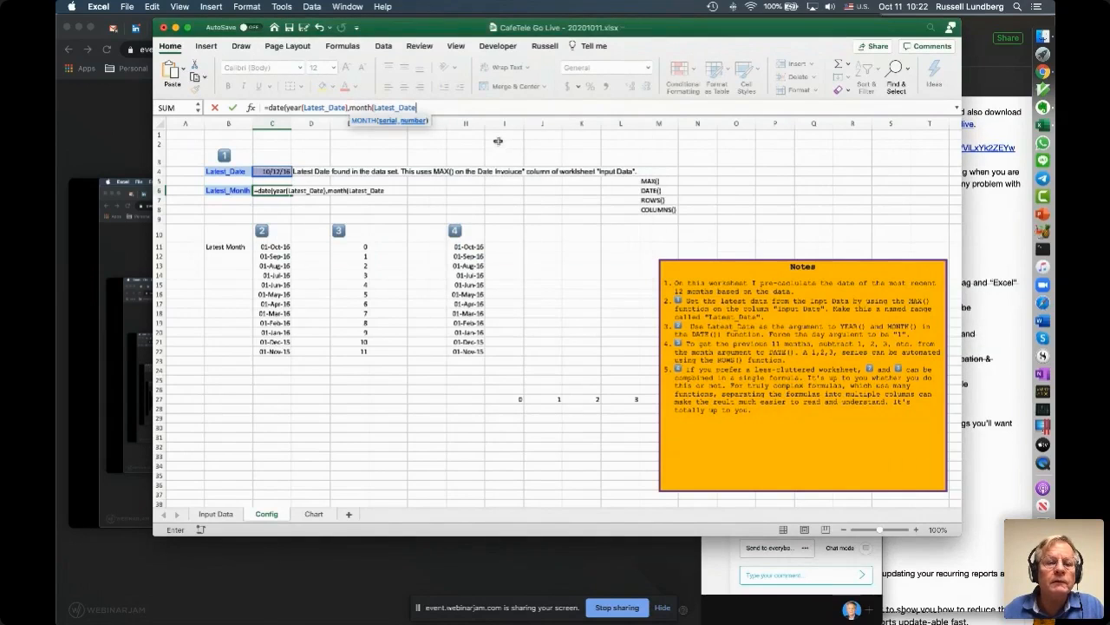
pyautogui.write('),')
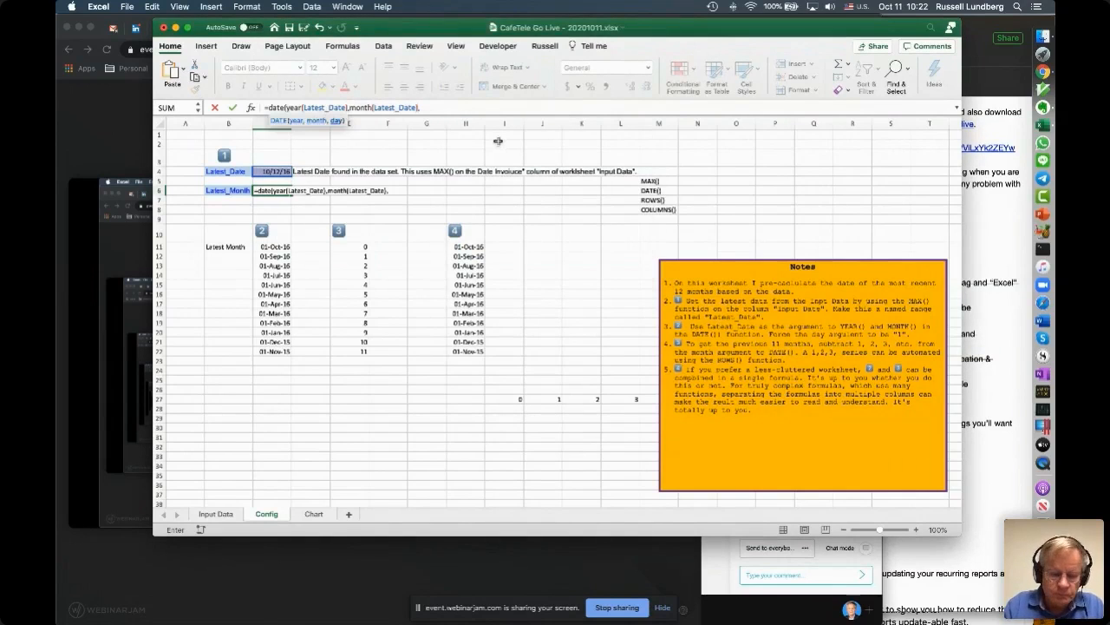
pyautogui.write('1)')
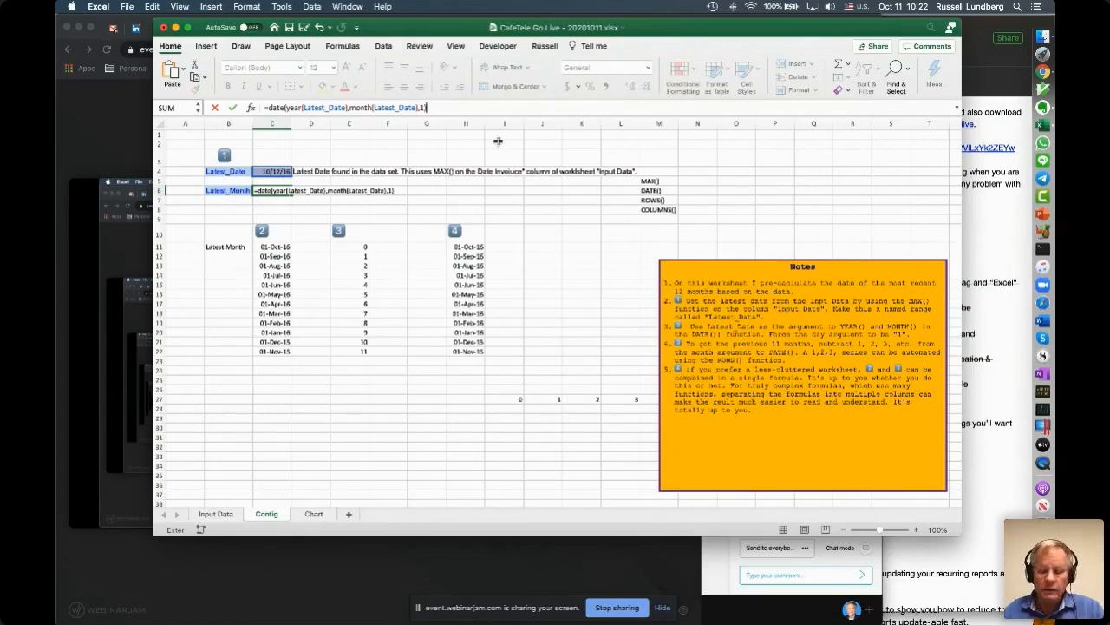
pyautogui.press('Return')
# Step: Format the Latest_Month cell C6 with the two-digit-day variant of the 14-Mar-12 date type
pyautogui.click(276, 190)
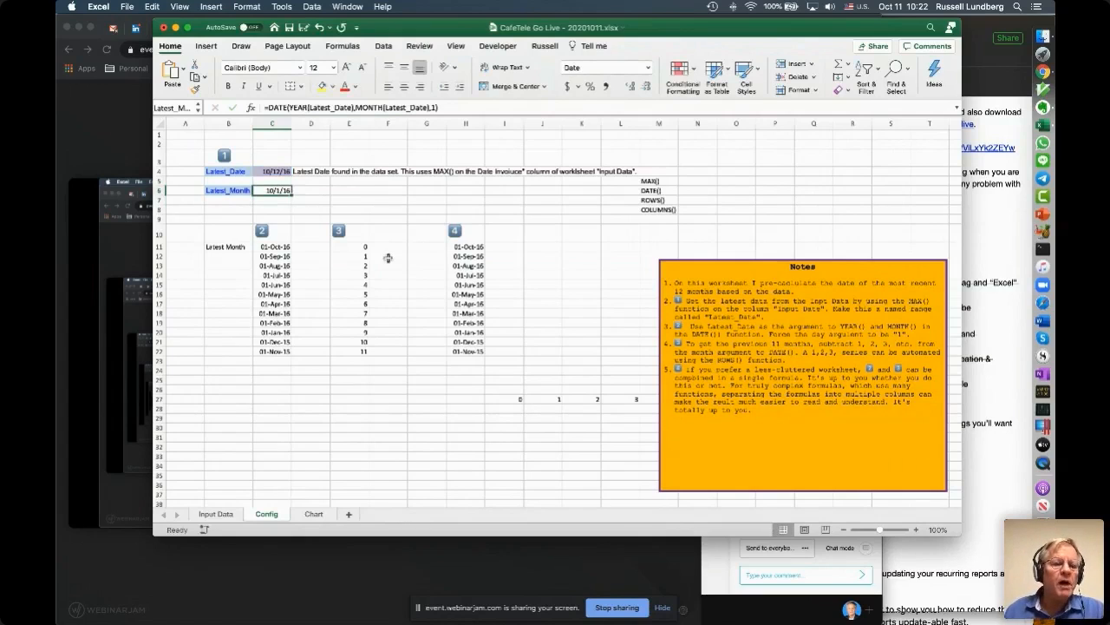
pyautogui.click(648, 68)
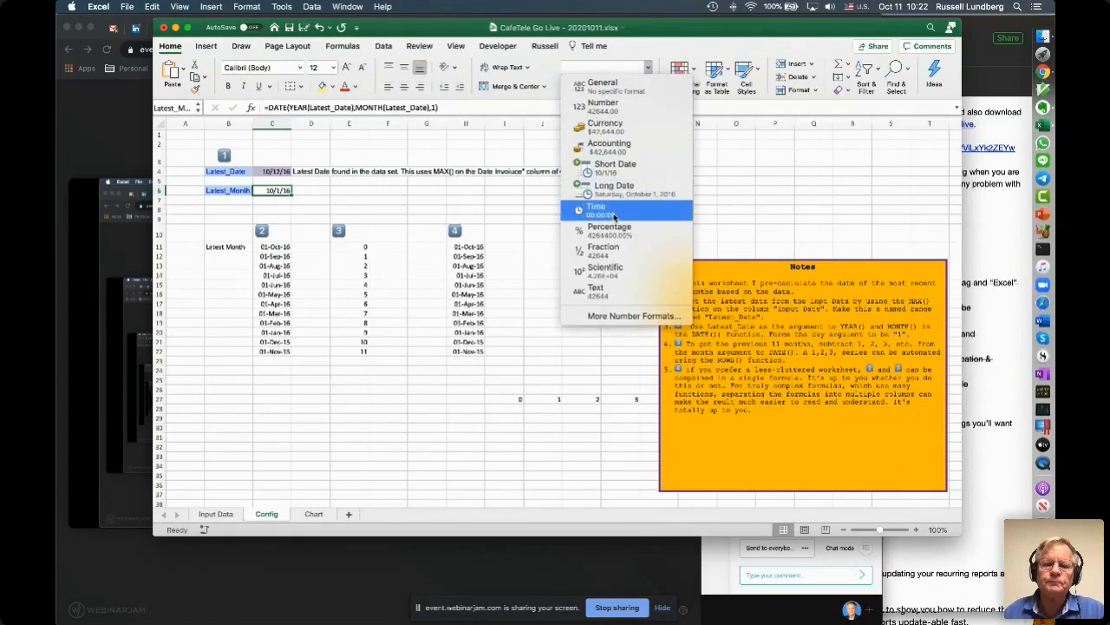
pyautogui.click(546, 68)
pyautogui.press('super+1')
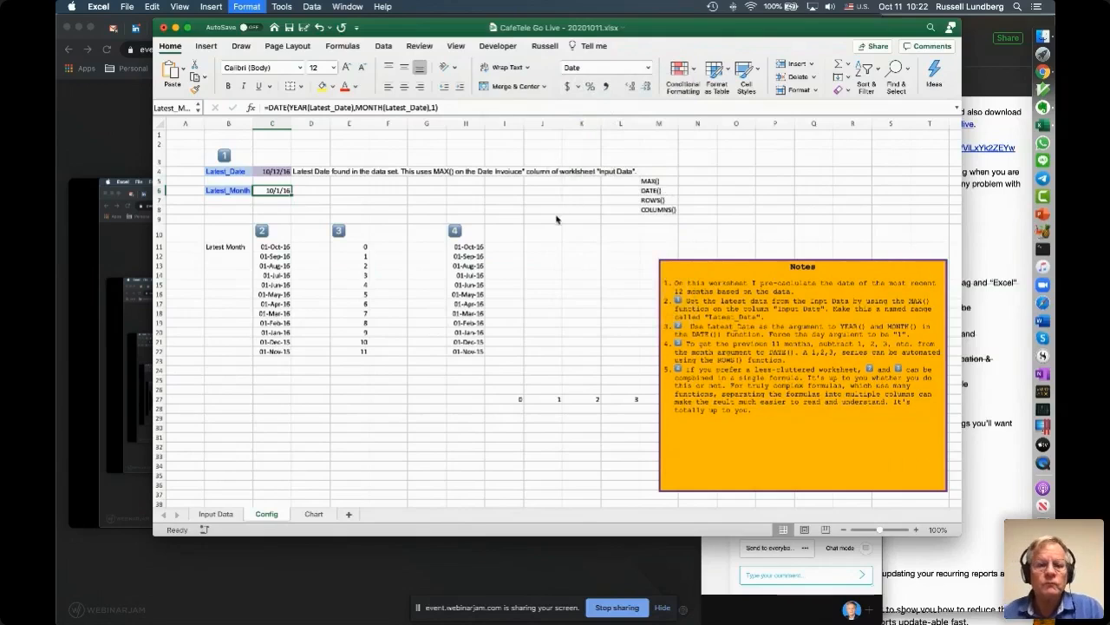
pyautogui.scroll(-2, 583, 243)
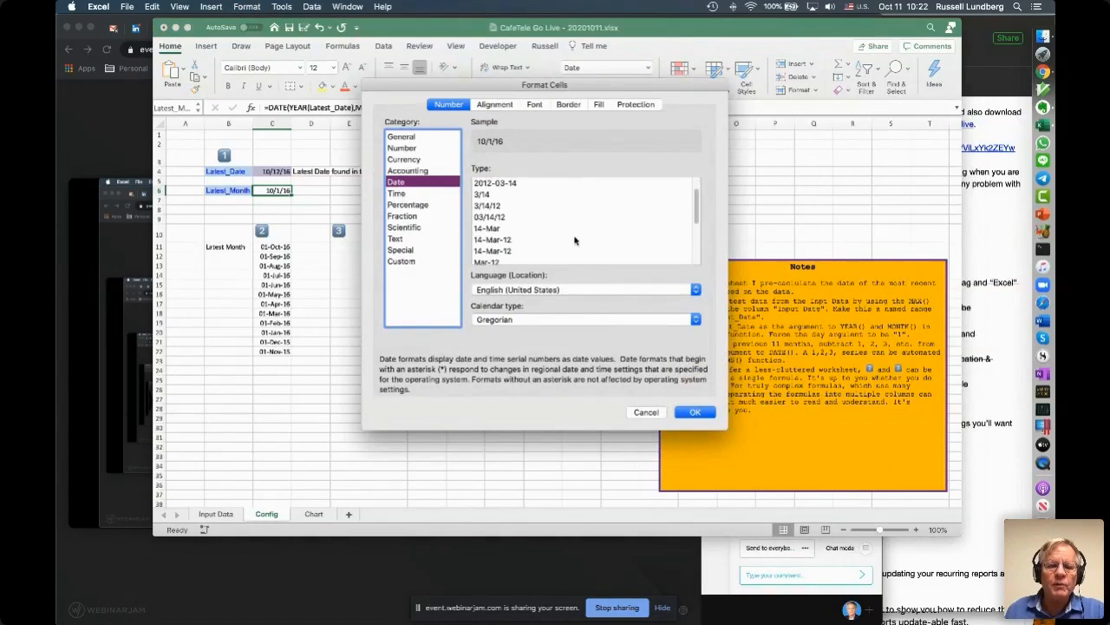
pyautogui.click(506, 258)
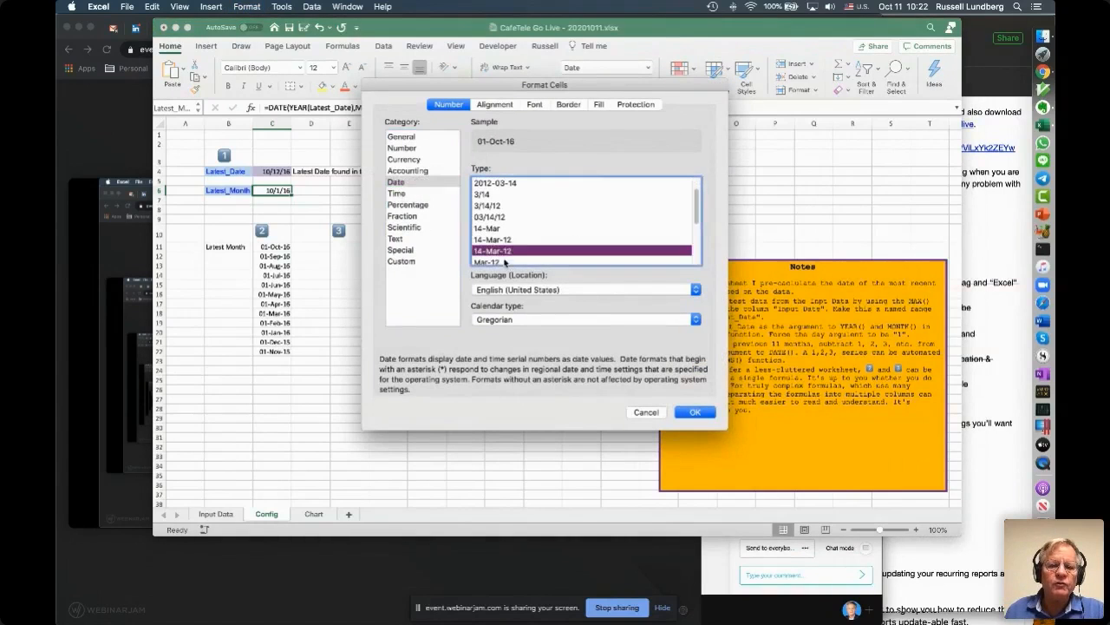
pyautogui.click(711, 414)
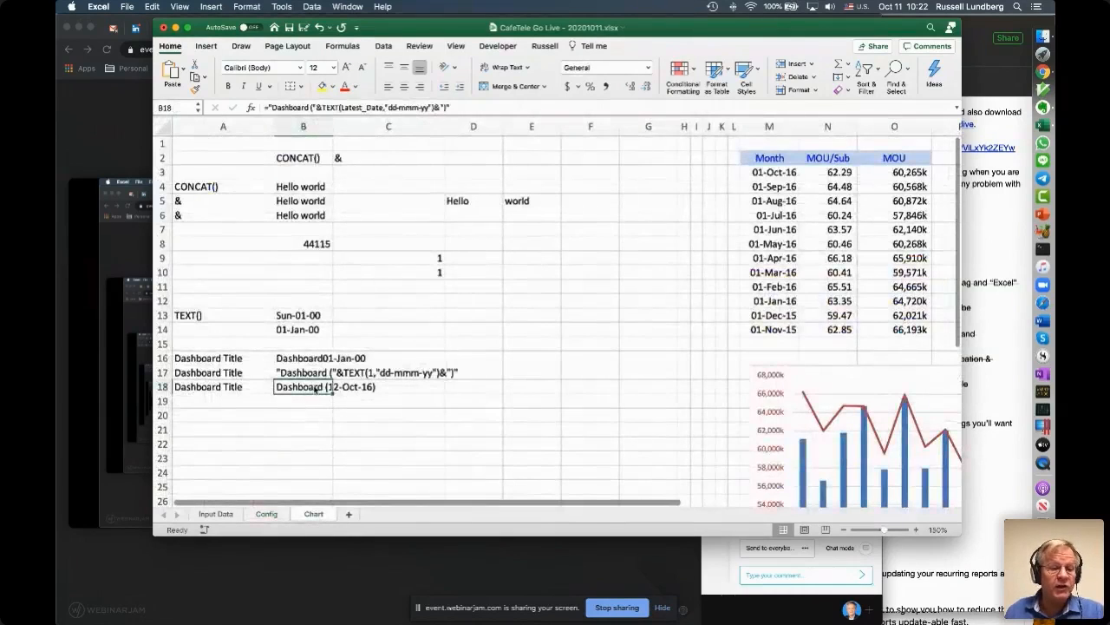
# Step: Fill the title formula from B18 down to B19 on the Chart sheet and replace Latest_Date with Latest_Month in B19
pyautogui.moveTo(334, 394); pyautogui.dragTo(330, 405)
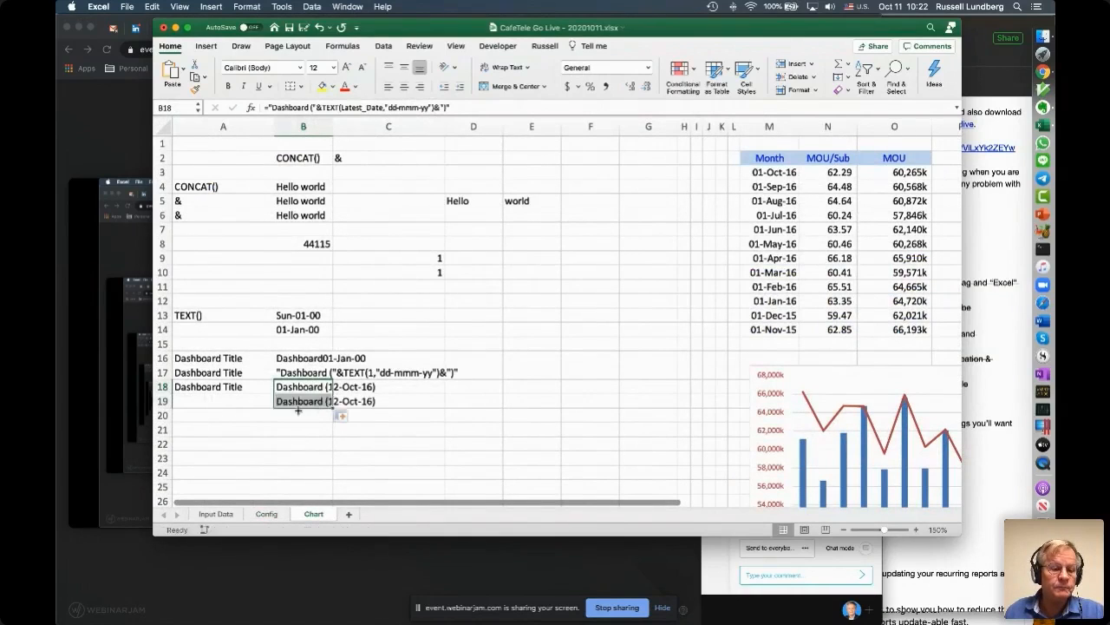
pyautogui.click(301, 403)
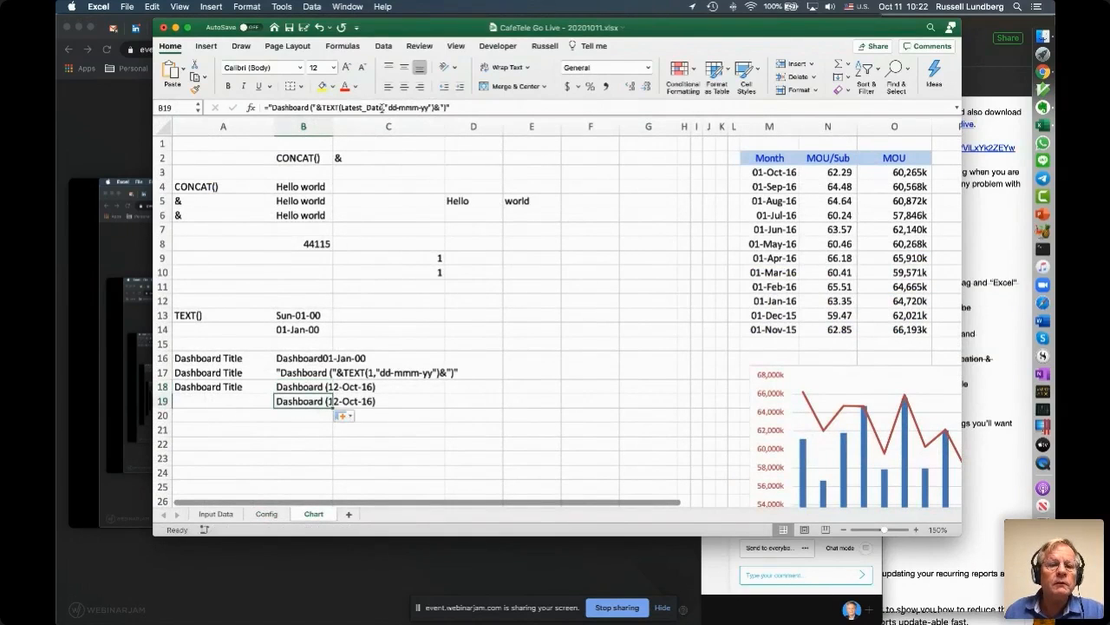
pyautogui.moveTo(384, 108); pyautogui.dragTo(366, 108)
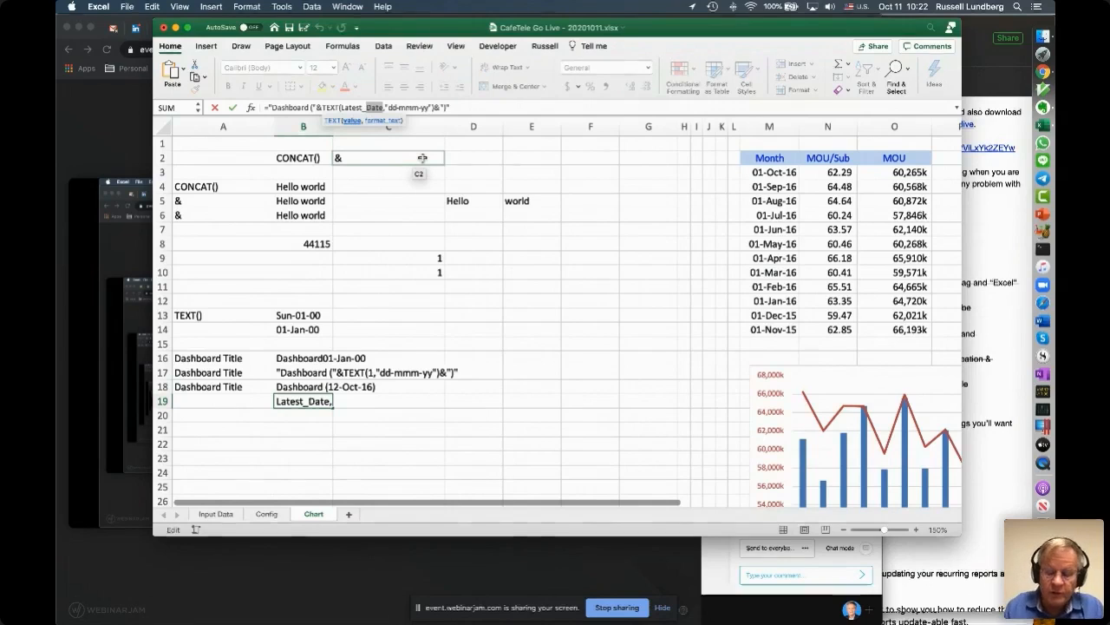
pyautogui.press('BackSpace')
pyautogui.press('BackSpace')
pyautogui.press('BackSpace')
pyautogui.press('BackSpace')
pyautogui.press('BackSpace')
pyautogui.press('BackSpace')
pyautogui.press('BackSpace')
pyautogui.press('BackSpace')
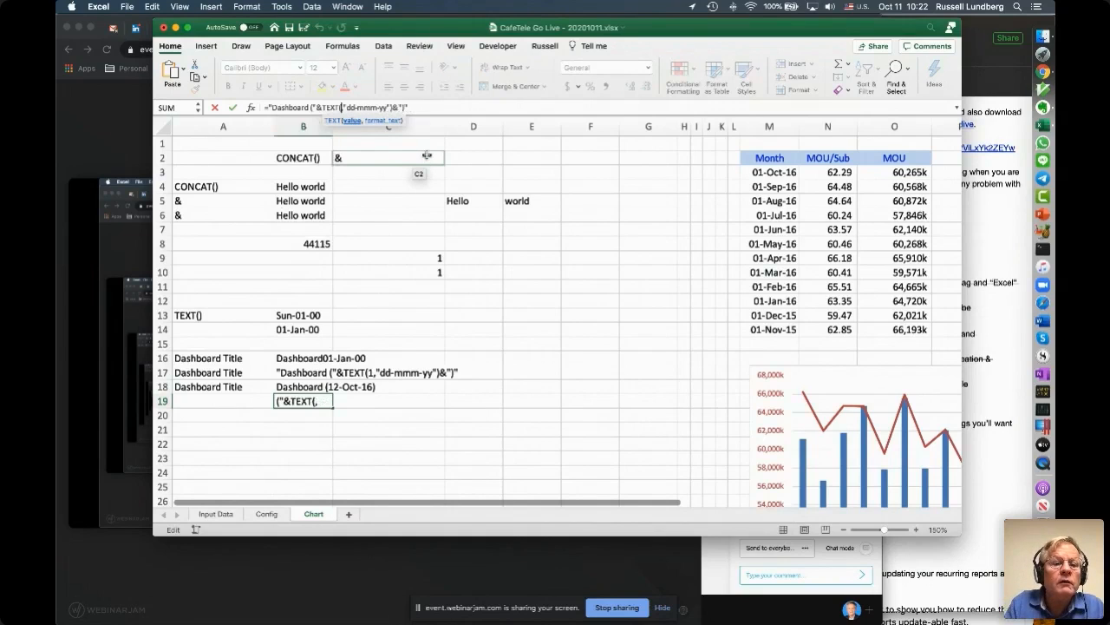
pyautogui.press('F3')
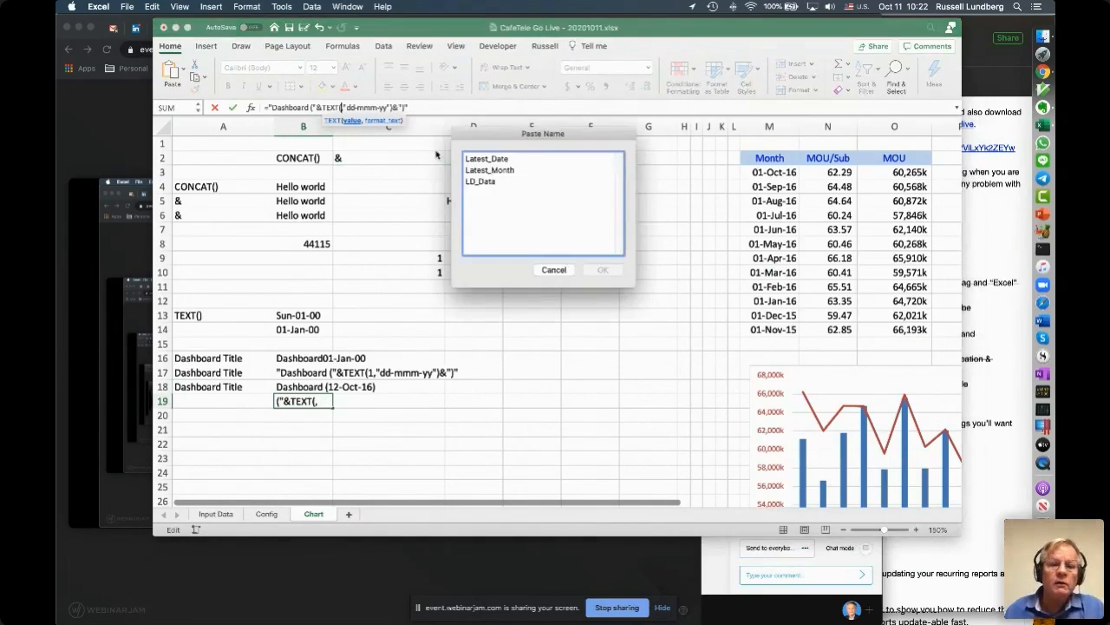
pyautogui.doubleClick(500, 170)
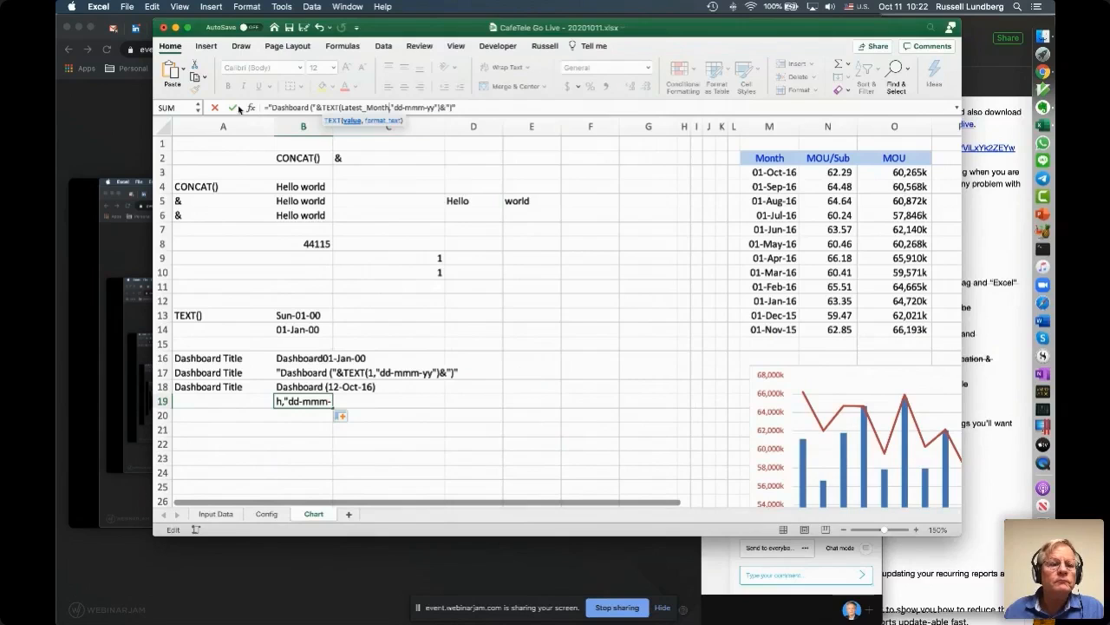
pyautogui.press('Return')
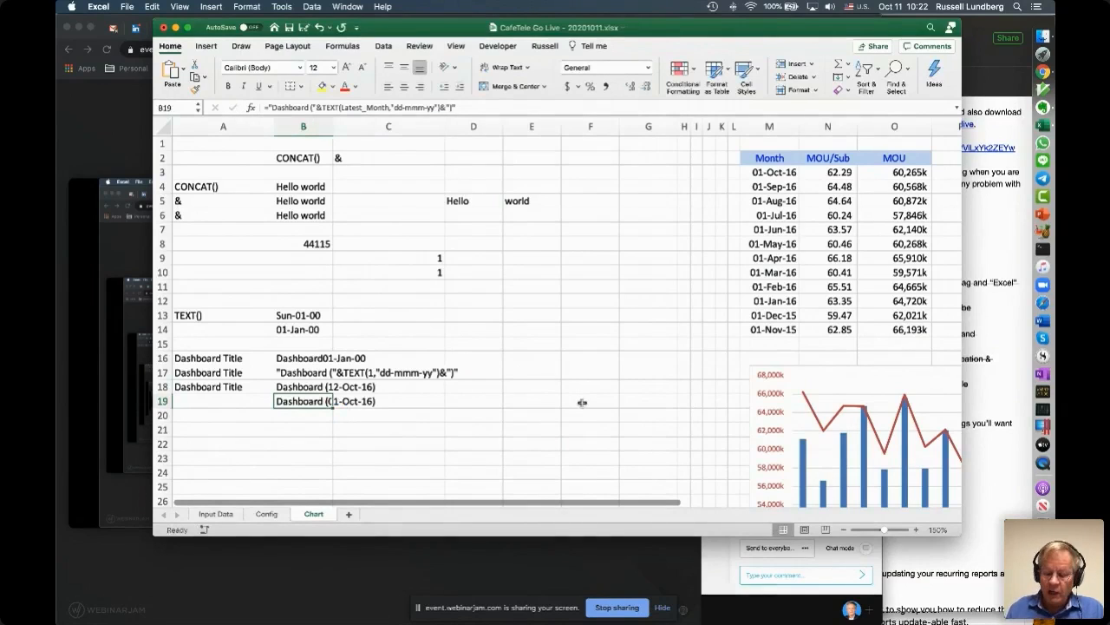
pyautogui.press('Down')
pyautogui.press('Up')
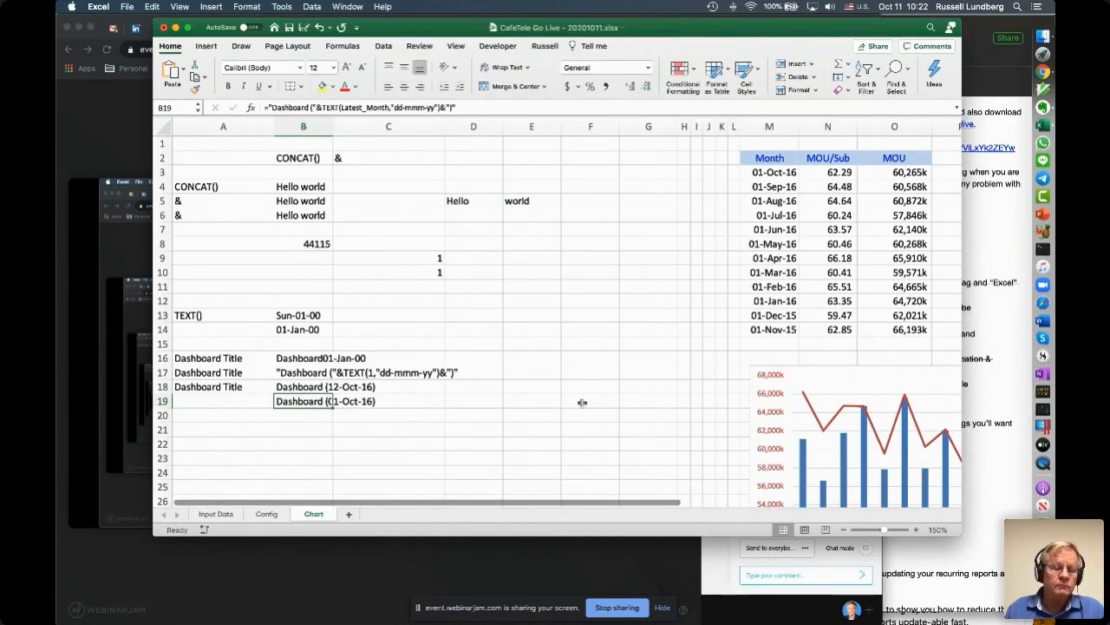
pyautogui.press('Down')
pyautogui.press('Down')
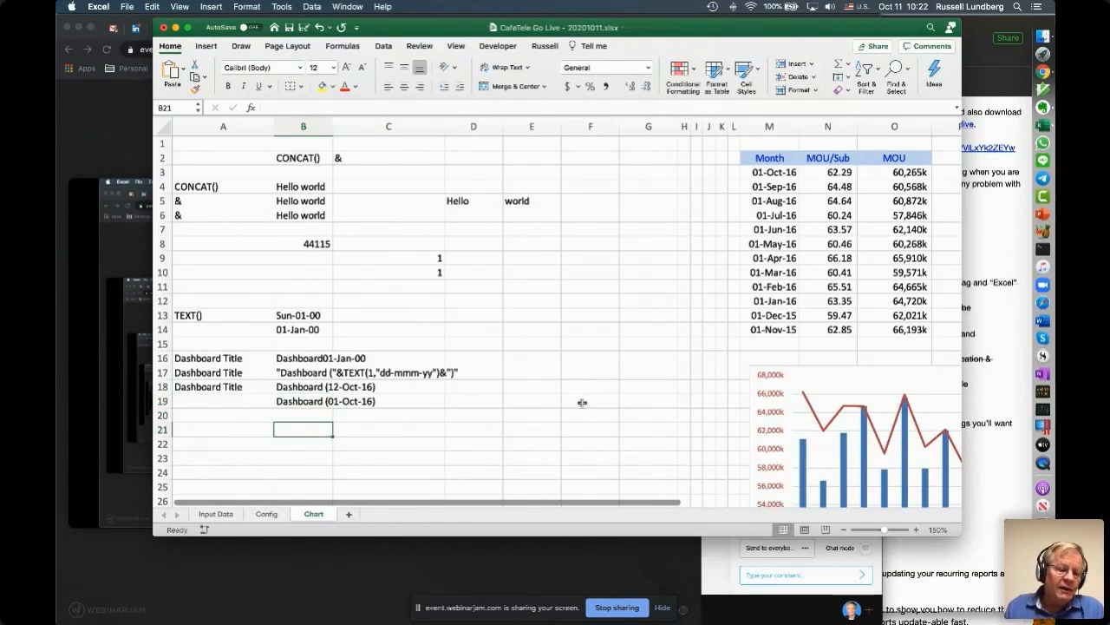
# Step: Shorten the TEXT format in the B19 title formula to "mmm-yy" by removing the day part
pyautogui.press('Up')
pyautogui.press('Up')
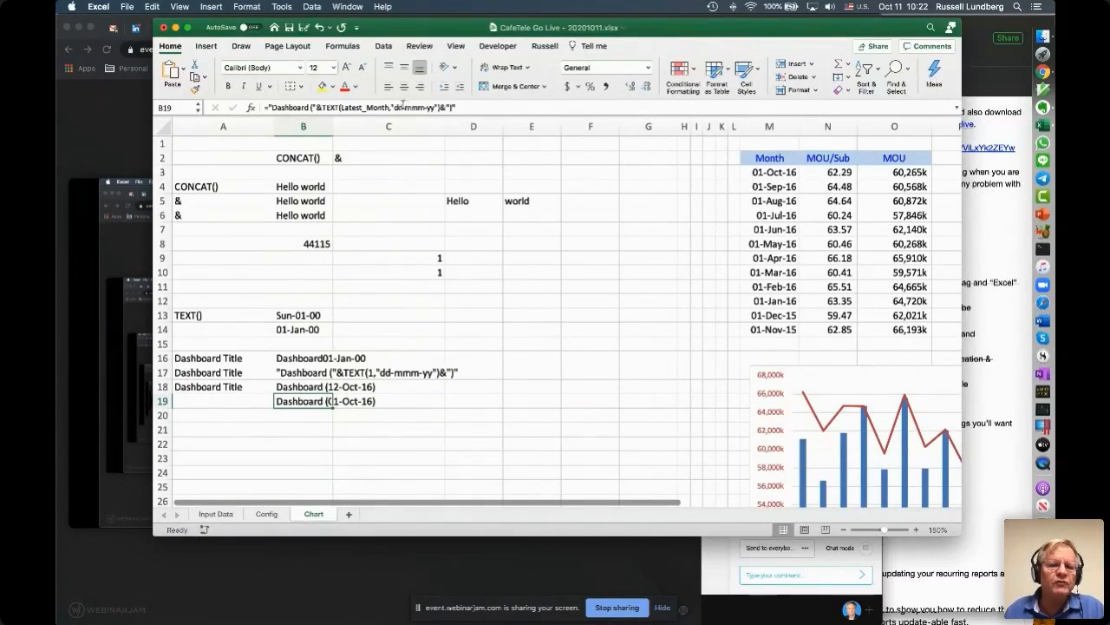
pyautogui.click(404, 105)
pyautogui.press('BackSpace')
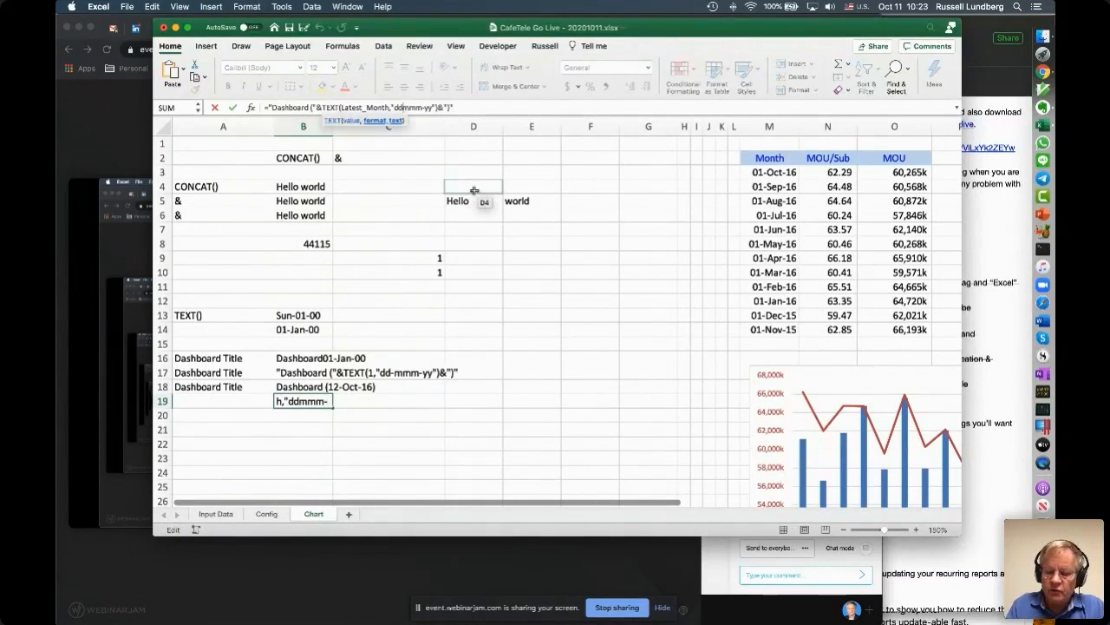
pyautogui.press('BackSpace')
pyautogui.press('BackSpace')
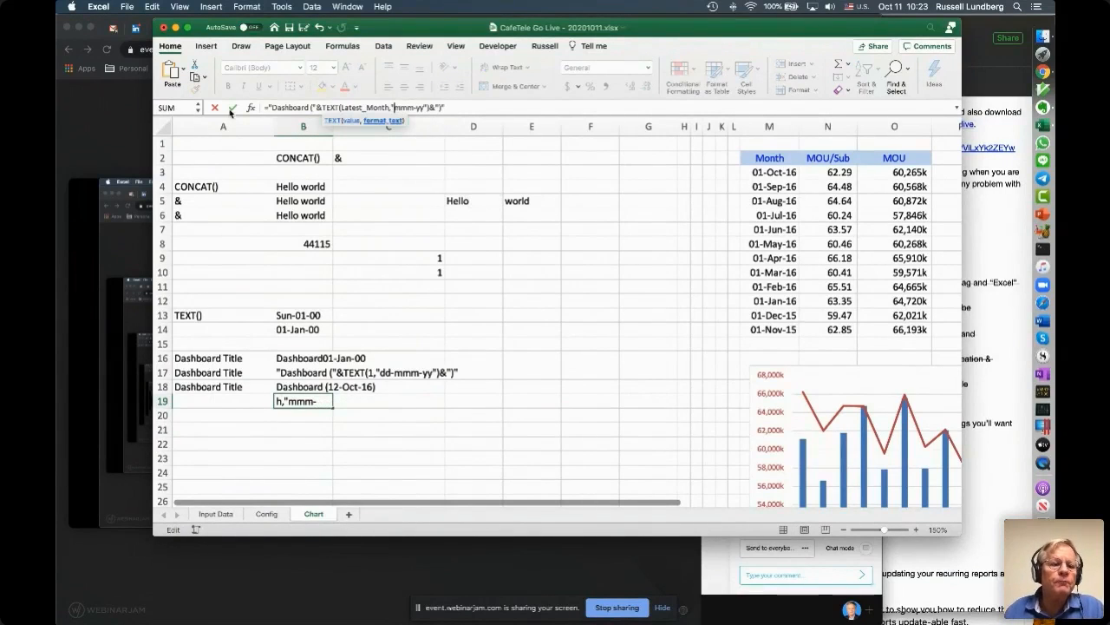
pyautogui.click(232, 107)
pyautogui.press('Down')
pyautogui.press('Down')
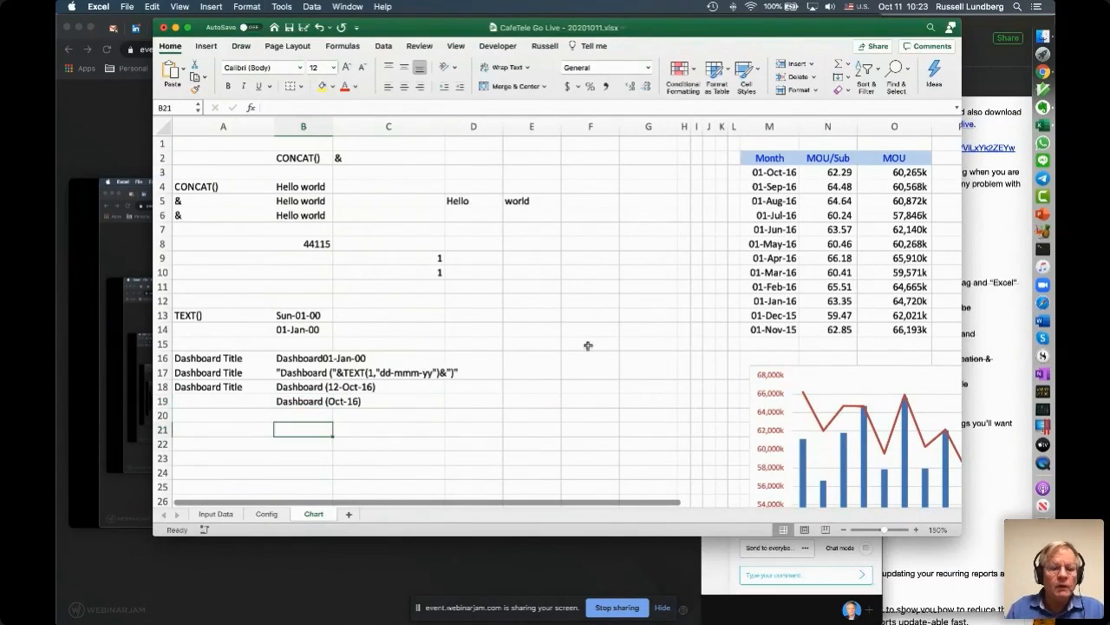
pyautogui.press('Down')
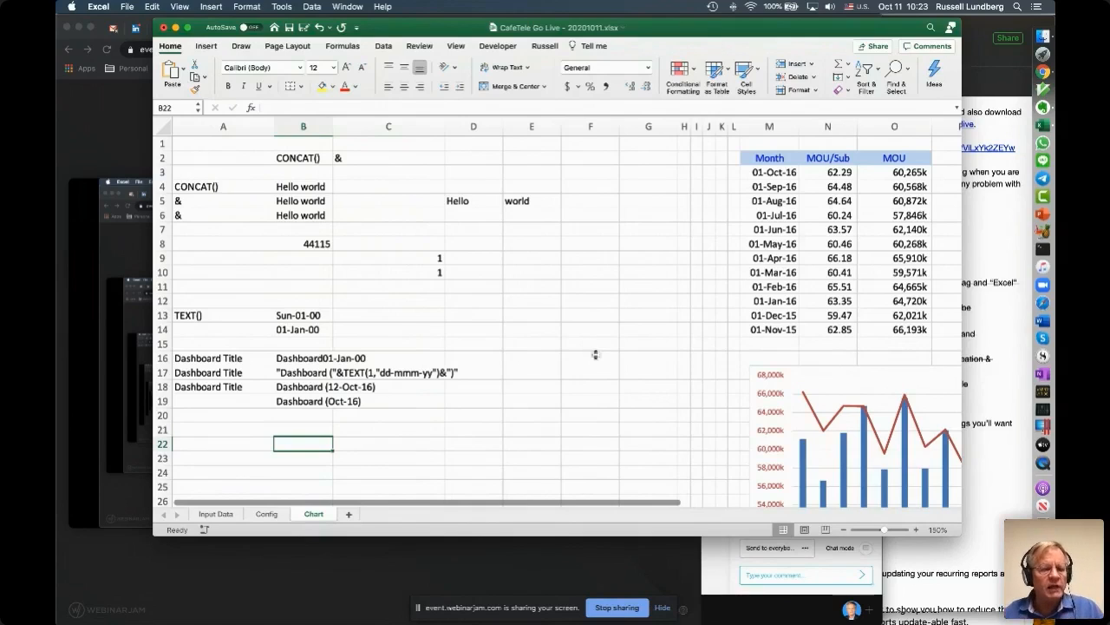
# Step: Fill the Dashboard Title label from A18 down to A19 and the title formula from B19 down to B20
pyautogui.click(217, 391)
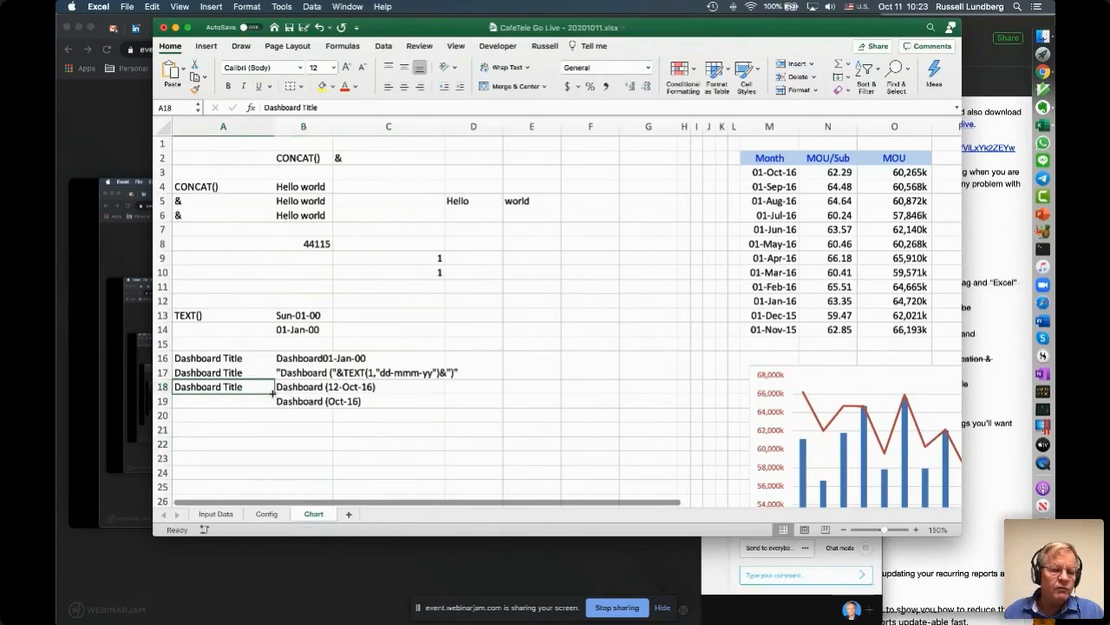
pyautogui.moveTo(273, 393); pyautogui.dragTo(274, 408)
pyautogui.click(316, 401)
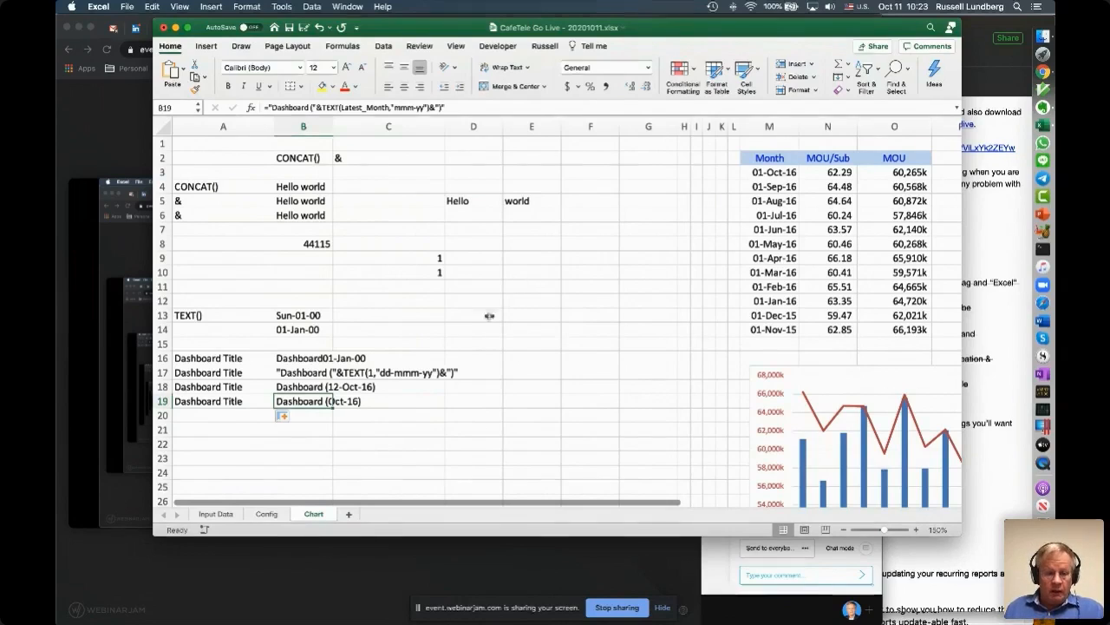
pyautogui.moveTo(333, 407); pyautogui.dragTo(316, 419)
pyautogui.click(317, 419)
# Step: Fill the Dashboard Title label from A19 down to A20 and select the title formula in B20
pyautogui.moveTo(226, 398); pyautogui.dragTo(227, 414)
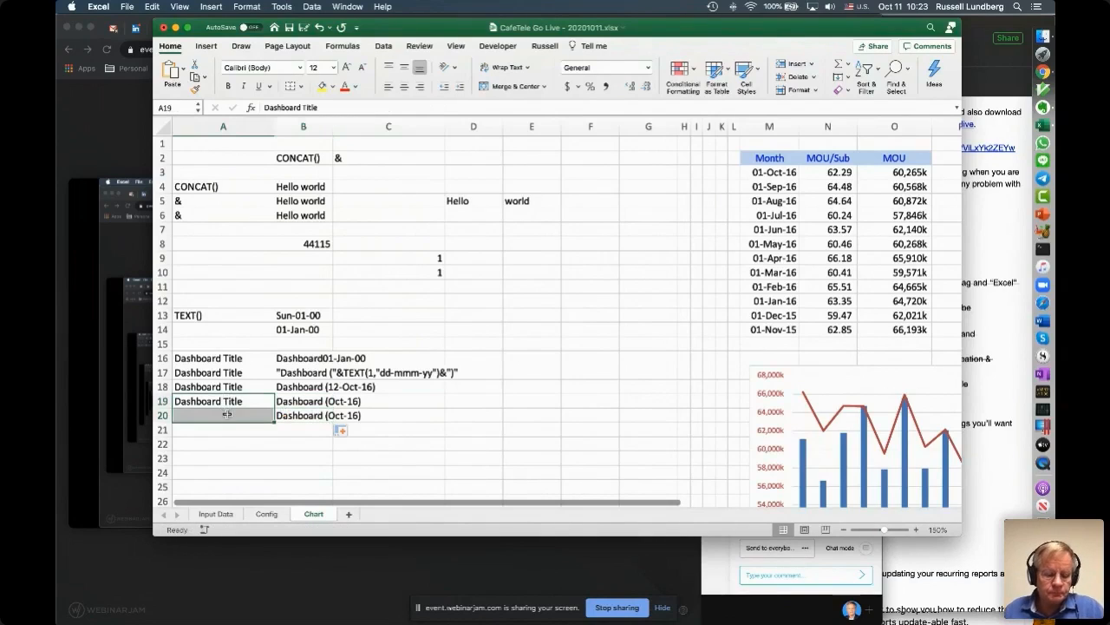
pyautogui.hotkey('ctrl', 'd')
pyautogui.click(384, 420)
pyautogui.click(303, 417)
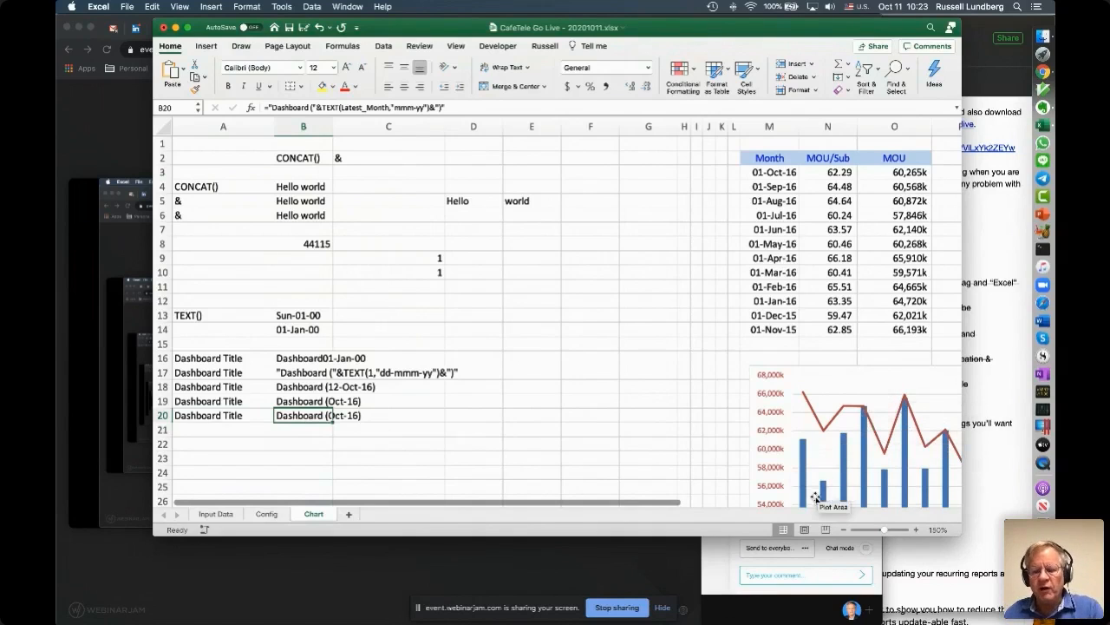
# Step: Insert three blank rows above row 8 on the Config sheet, below the Latest_Month entry
pyautogui.moveTo(676, 502)
pyautogui.mouseDown()
pyautogui.moveTo(850, 503)
pyautogui.moveTo(659, 512)
pyautogui.mouseUp()
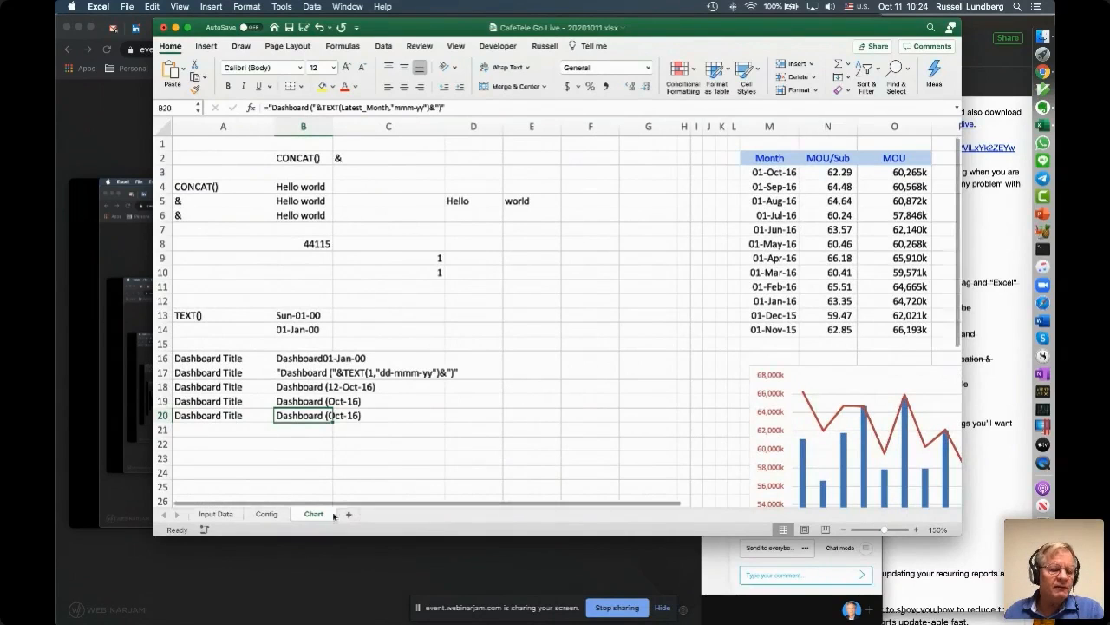
pyautogui.click(266, 515)
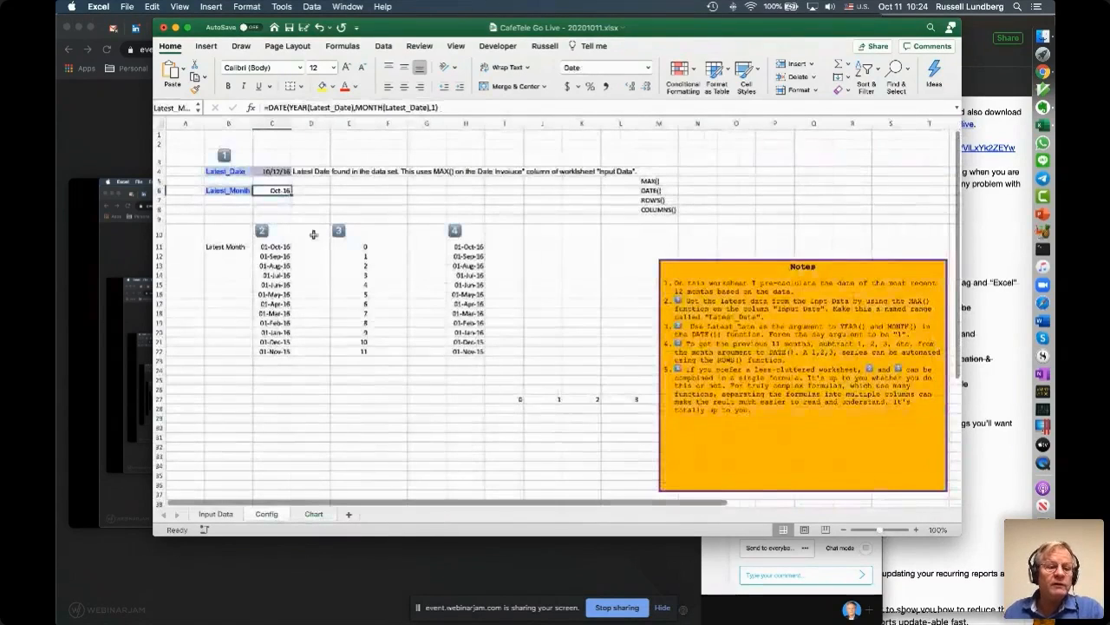
pyautogui.moveTo(159, 209); pyautogui.dragTo(159, 232)
pyautogui.rightClick(162, 230)
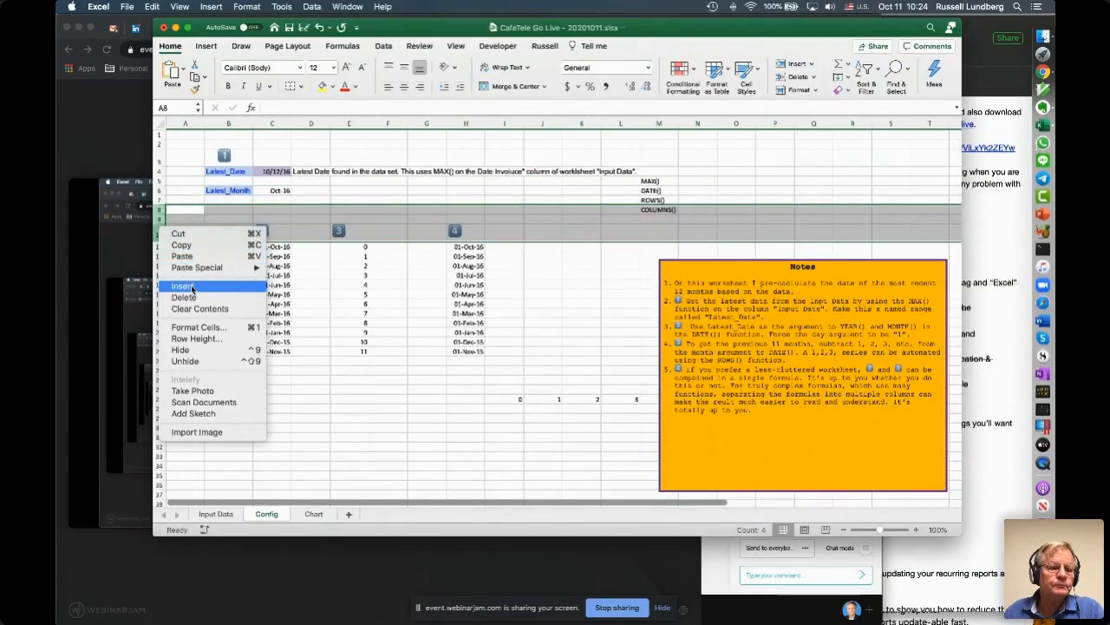
pyautogui.click(192, 289)
# Step: Enter the label Format_Date in B8 on the Config sheet and copy the label text
pyautogui.press('Right')
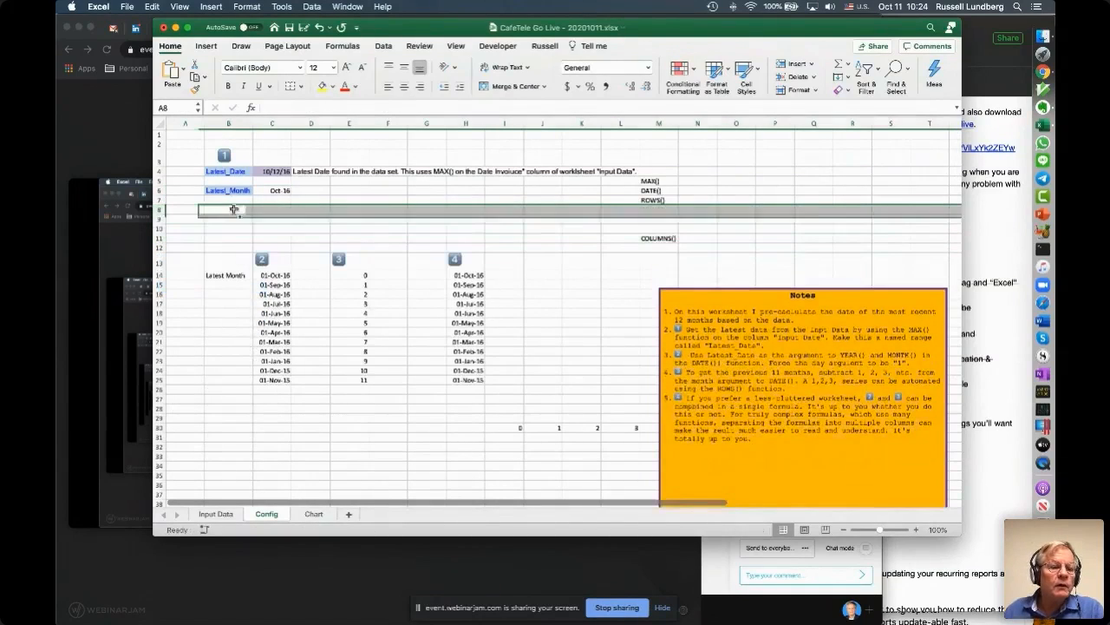
pyautogui.write('Yea')
pyautogui.press('BackSpace')
pyautogui.press('BackSpace')
pyautogui.press('BackSpace')
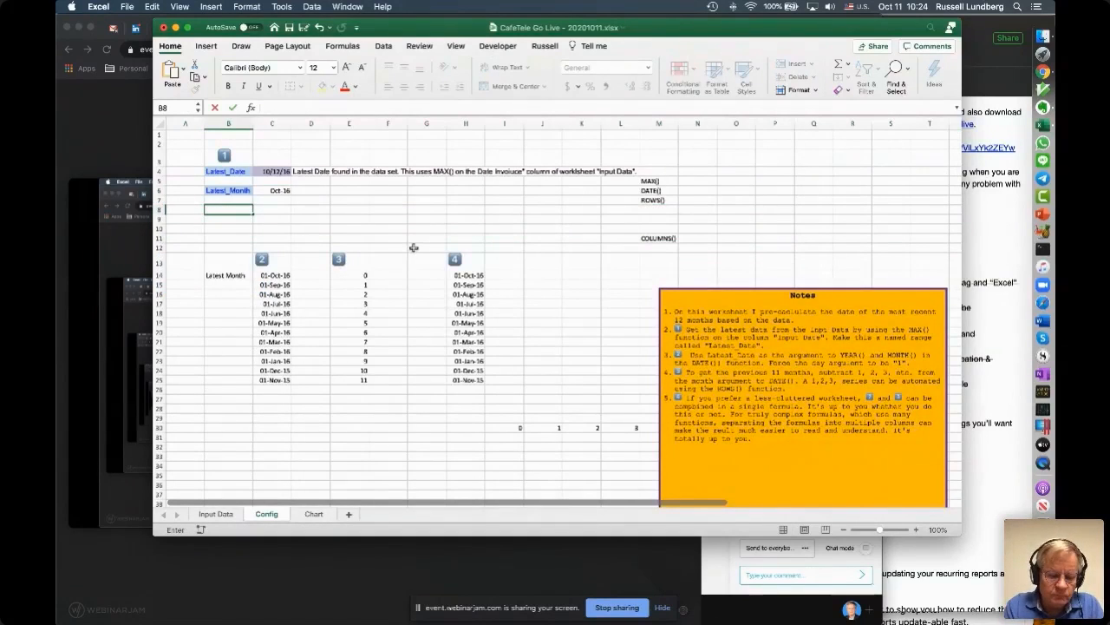
pyautogui.write('Format')
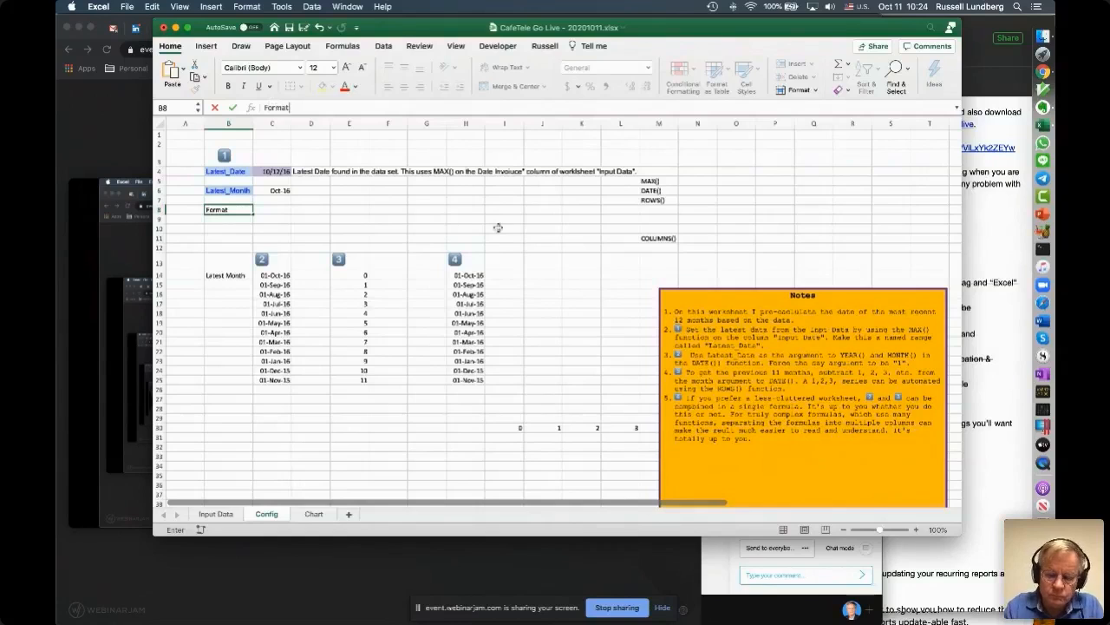
pyautogui.write('_Date')
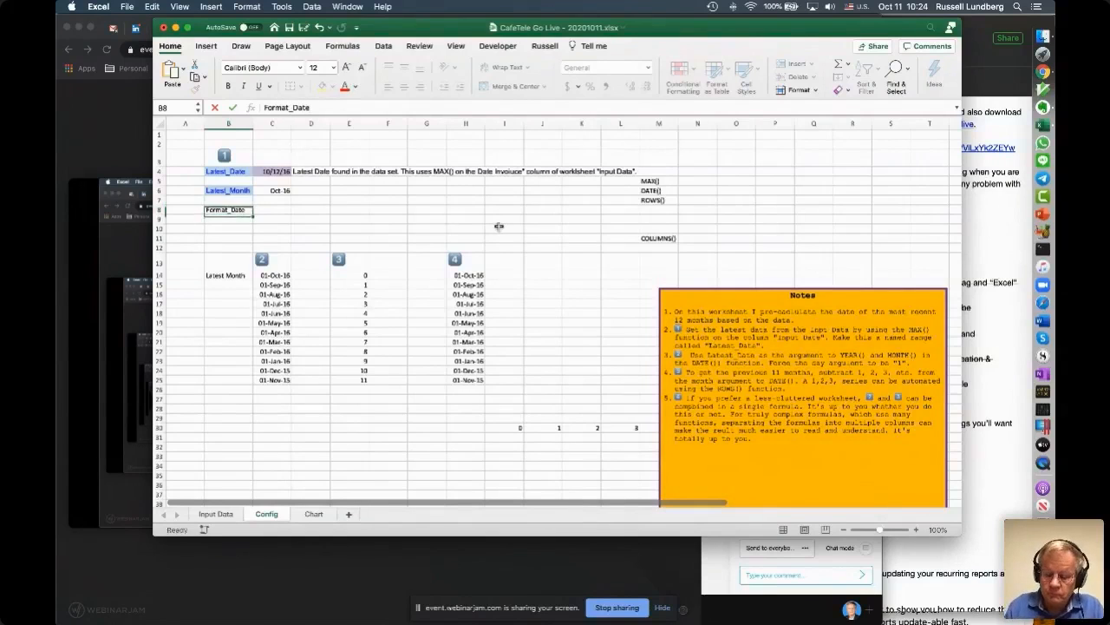
pyautogui.click(232, 107)
pyautogui.click(259, 105)
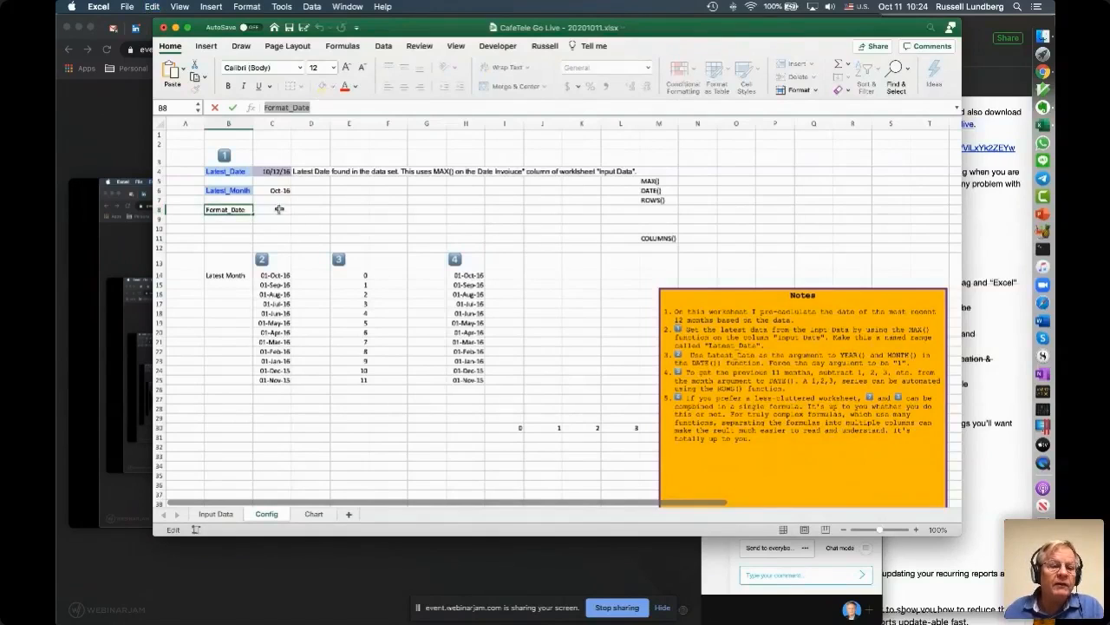
pyautogui.click(232, 106)
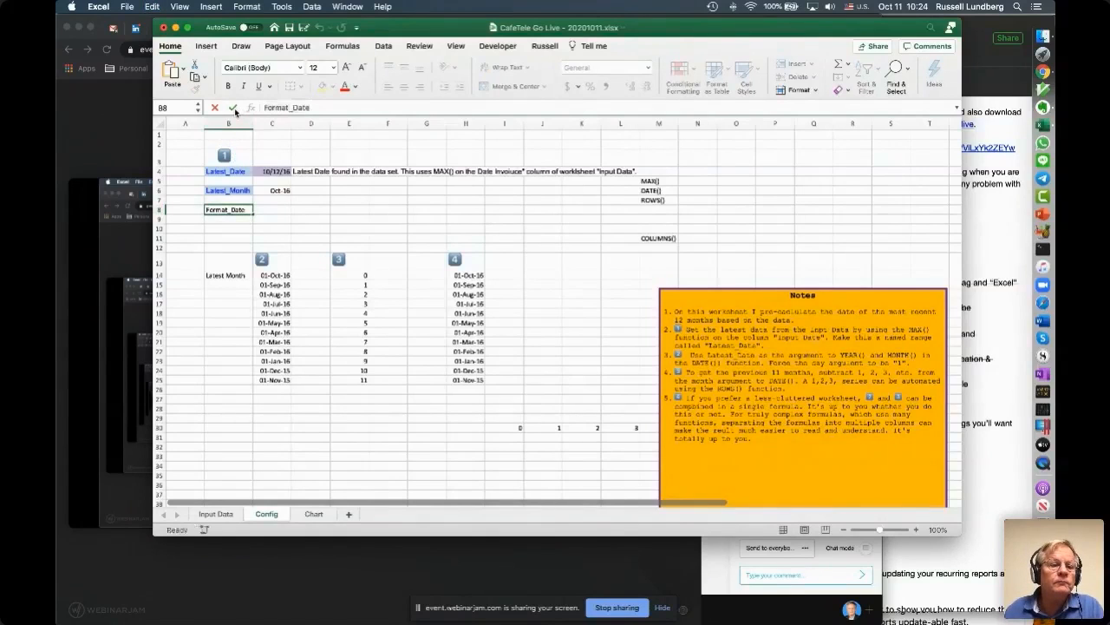
pyautogui.click(183, 108)
pyautogui.press('super+v')
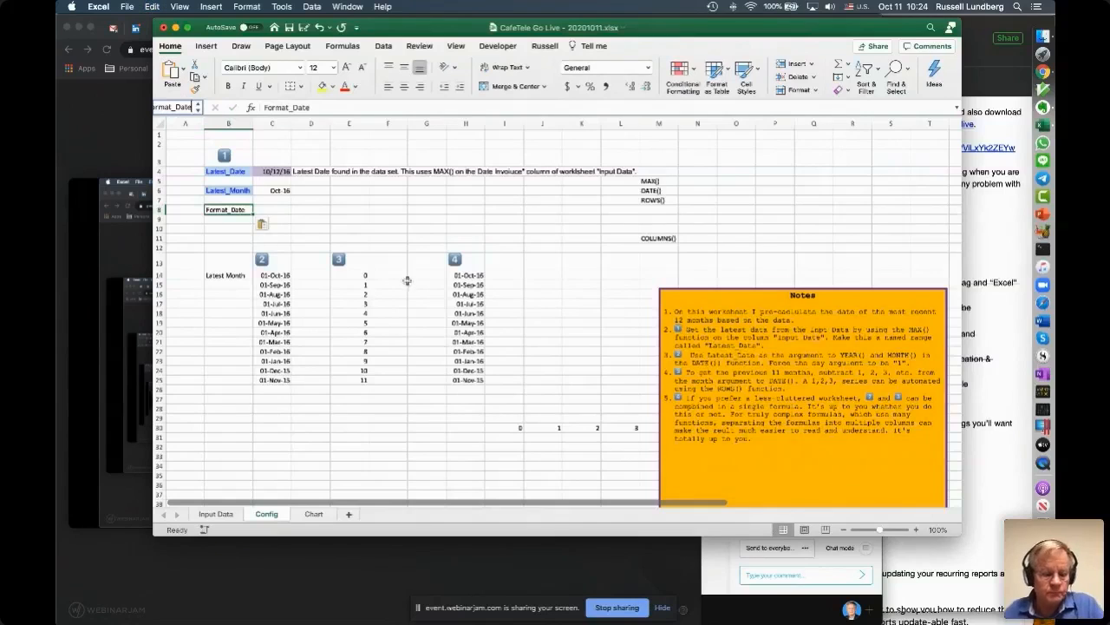
pyautogui.press('Return')
# Step: Name cell C8 Format_Date using the copied label text
pyautogui.click(277, 208)
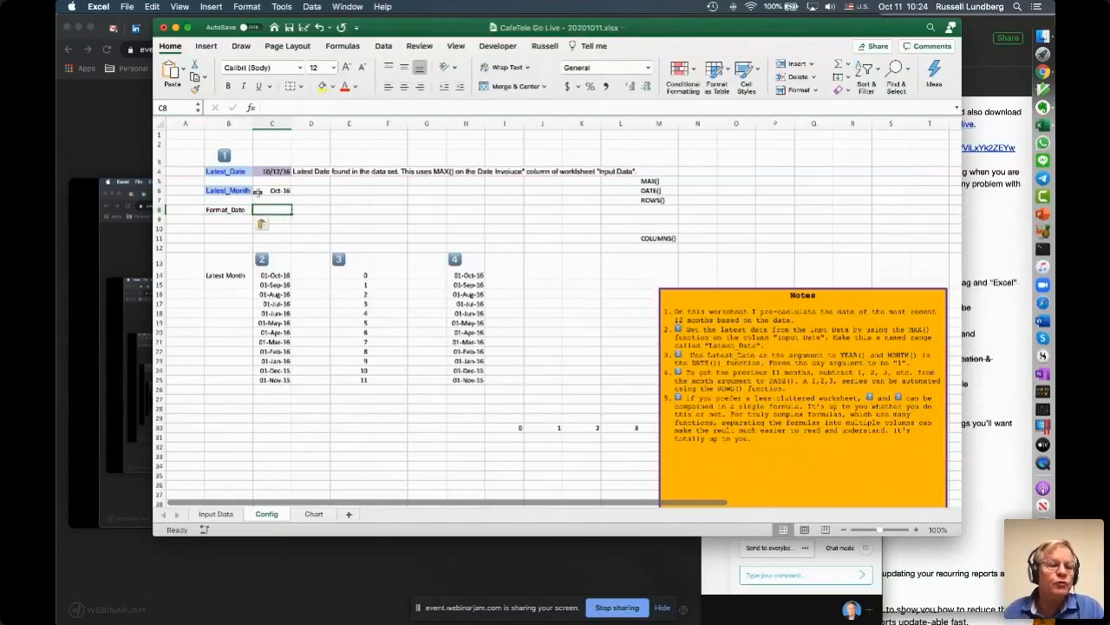
pyautogui.click(176, 108)
pyautogui.press('super+v')
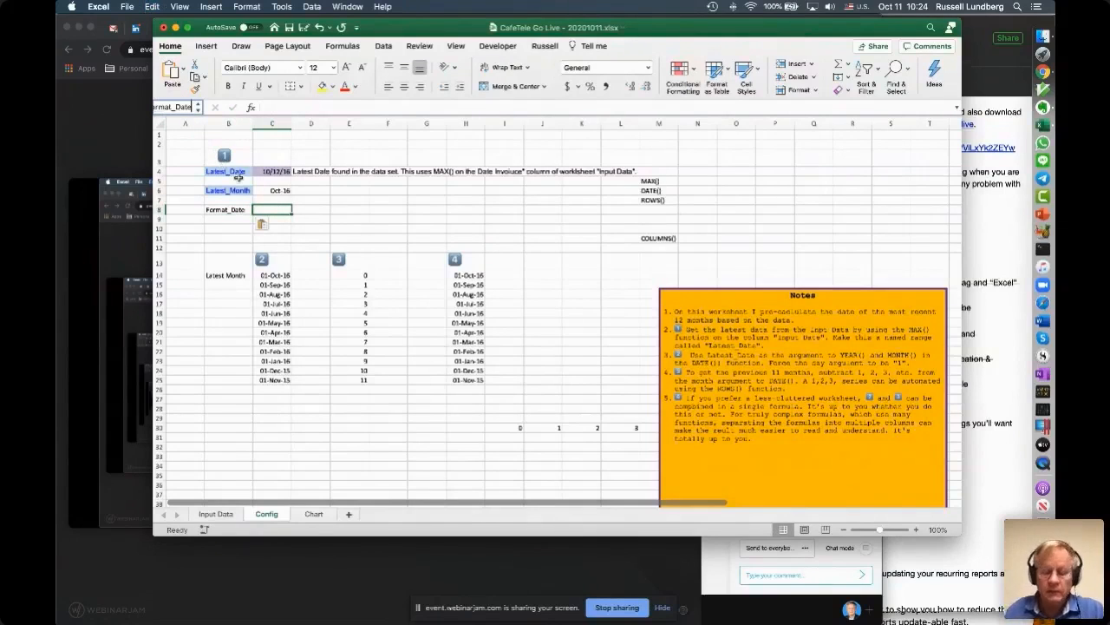
pyautogui.press('Return')
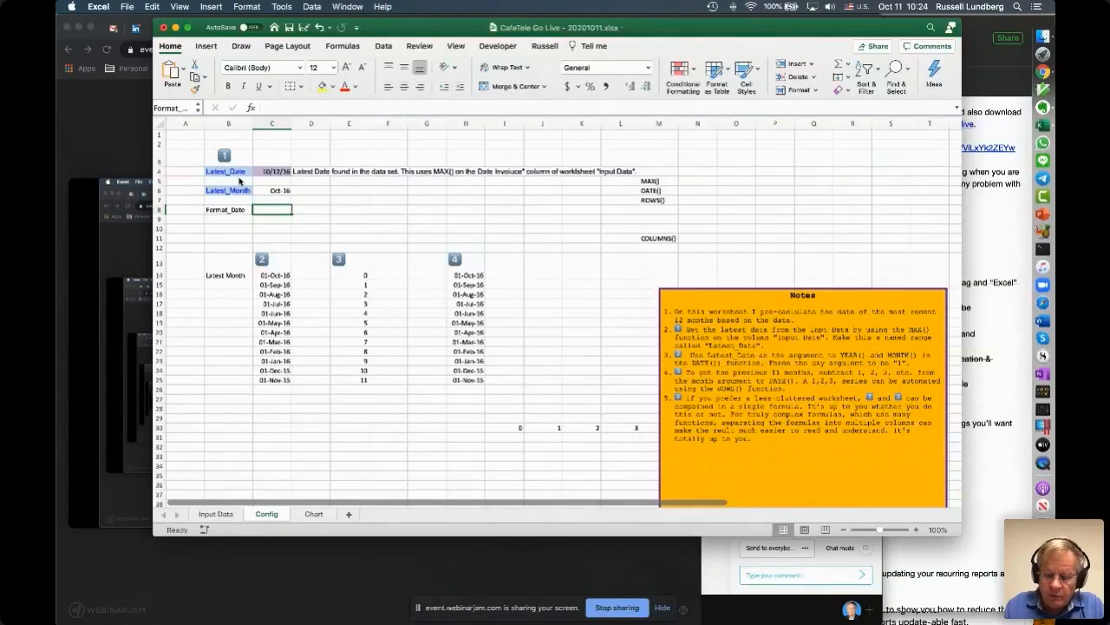
# Step: Enter the quoted date format "mm-yyy" in the Format_Date cell C8
pyautogui.write('"mm')
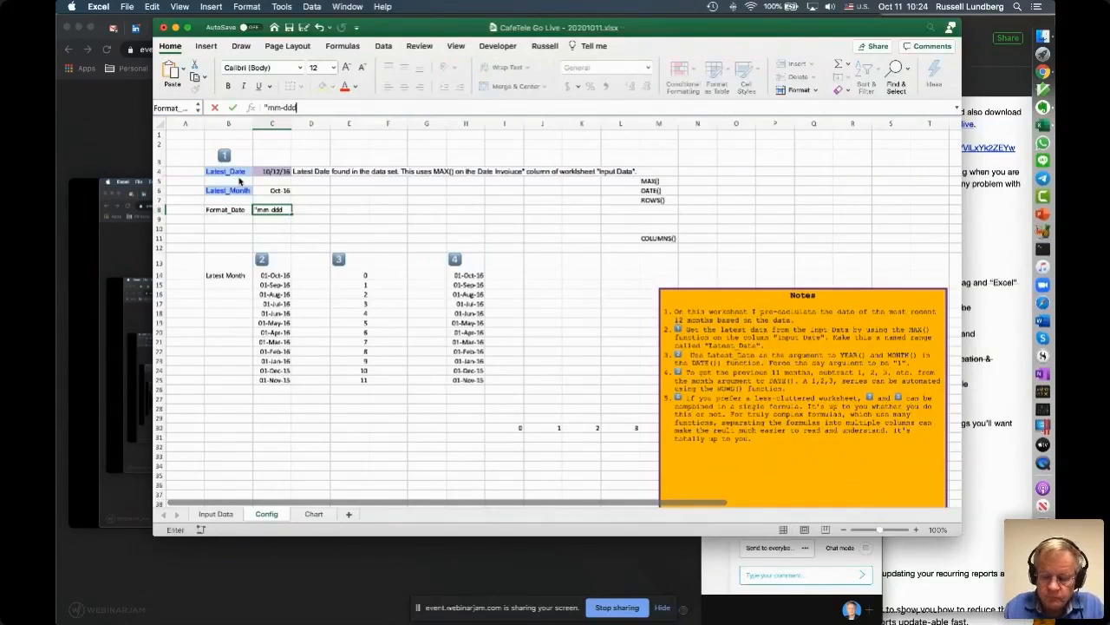
pyautogui.write('-ddd')
pyautogui.press('BackSpace')
pyautogui.press('BackSpace')
pyautogui.write('yy"')
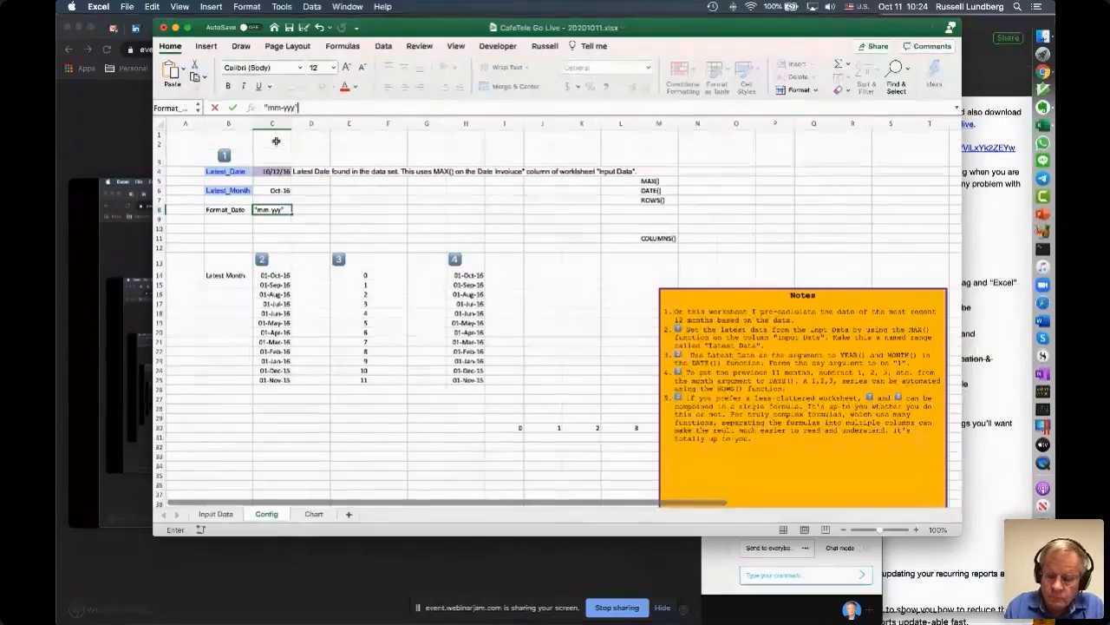
# Step: Confirm the Format_Date entry in Config and replace "mmm-yy" with the name Format_Date in the Chart sheet's B20 title formula
pyautogui.press('Return')
pyautogui.press('Up')
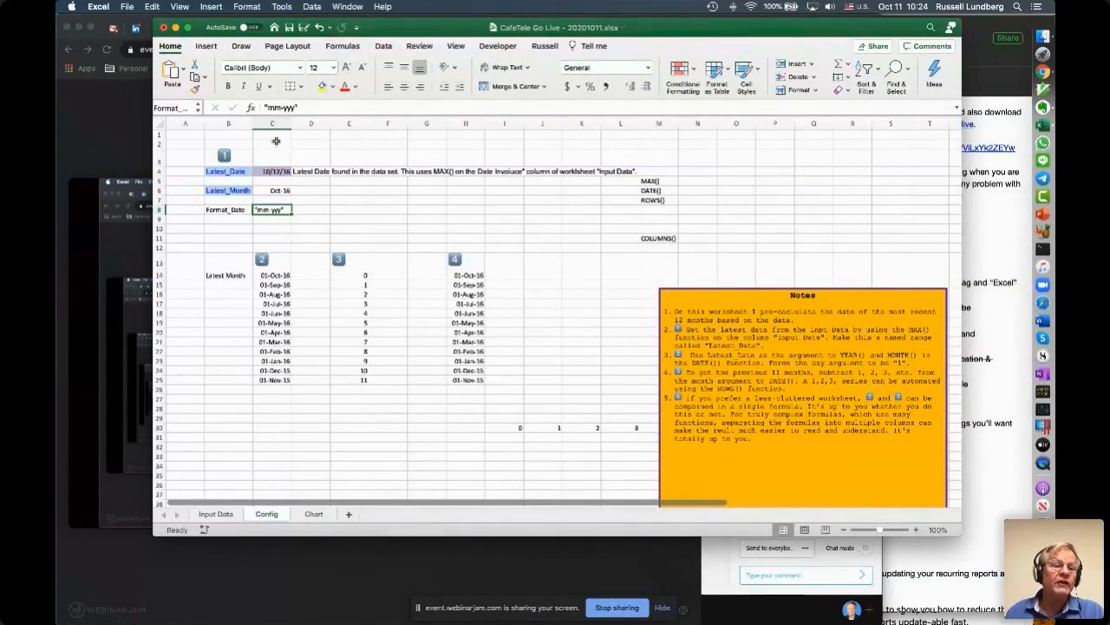
pyautogui.click(313, 514)
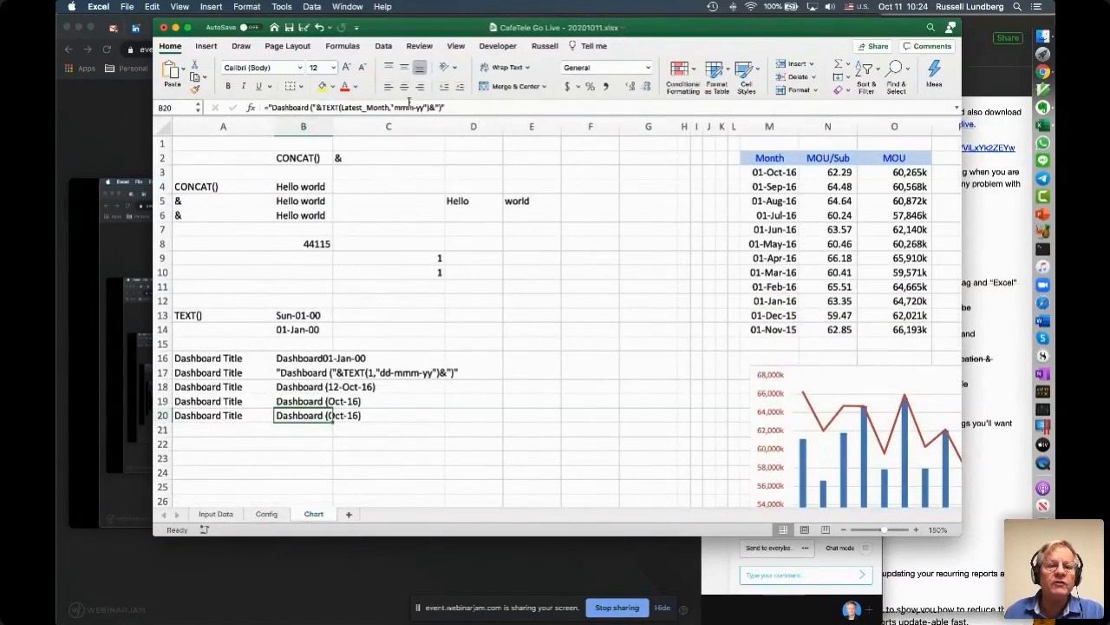
pyautogui.moveTo(390, 107); pyautogui.dragTo(429, 103)
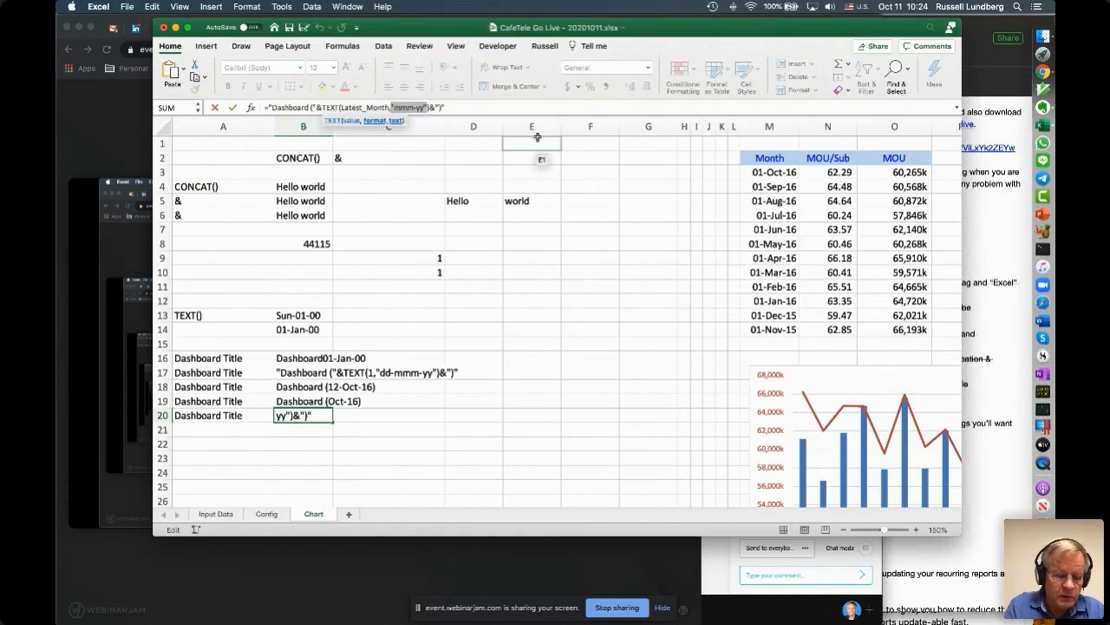
pyautogui.press('F3')
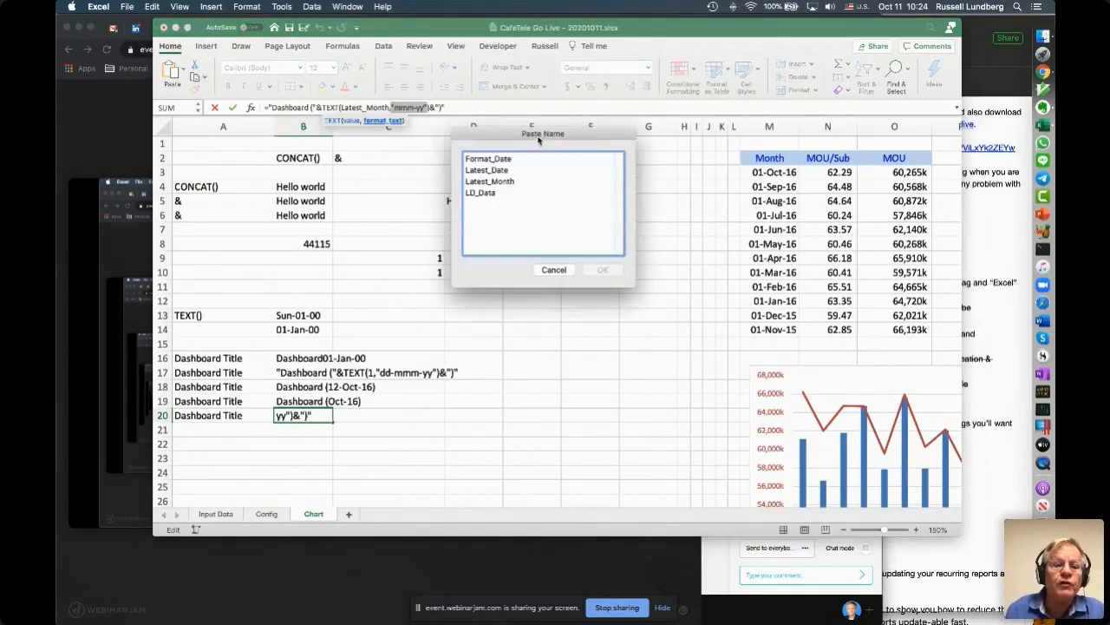
pyautogui.click(498, 158)
pyautogui.click(602, 269)
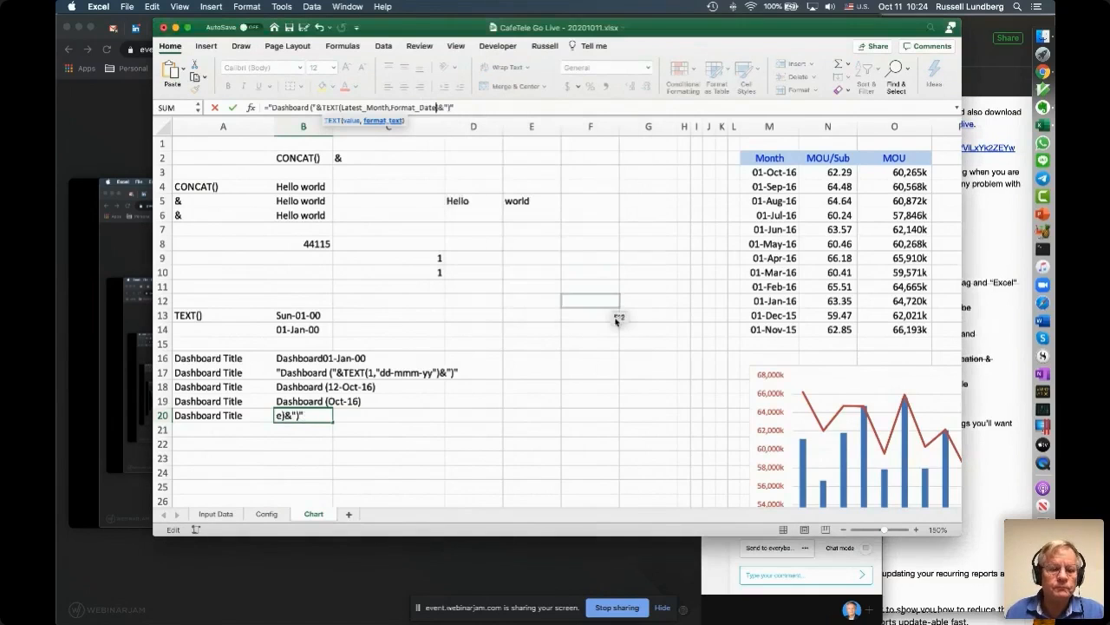
pyautogui.hotkey('shift', 'Return')
pyautogui.press('Down')
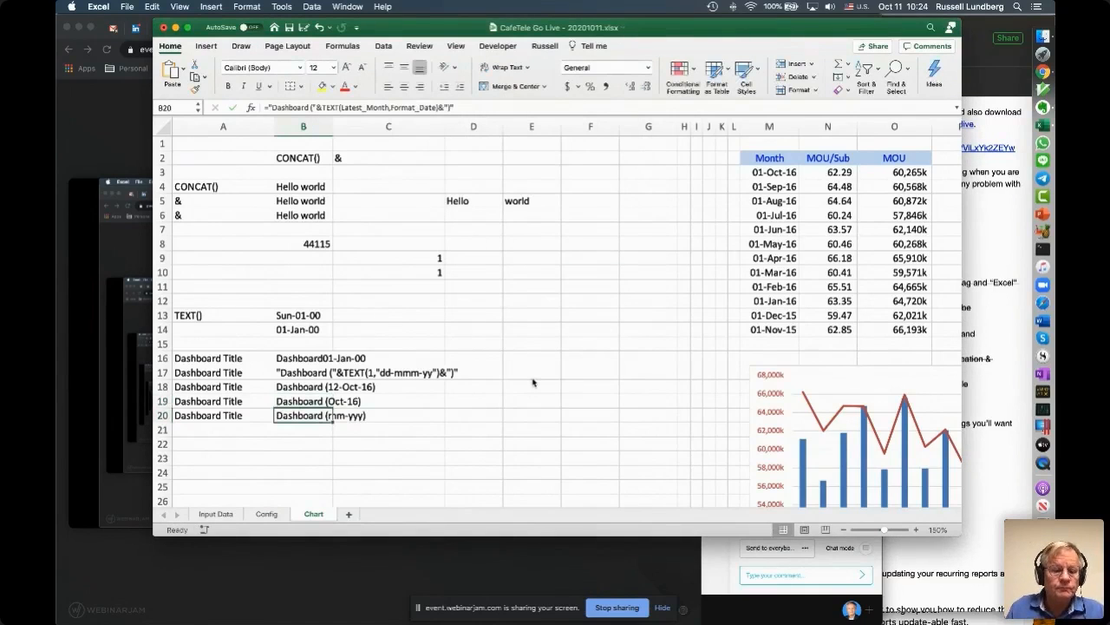
# Step: Remove the quotation marks from the Config sheet's Format_Date value so it reads mm-yyy, and check the B20 title on Chart
pyautogui.click(266, 514)
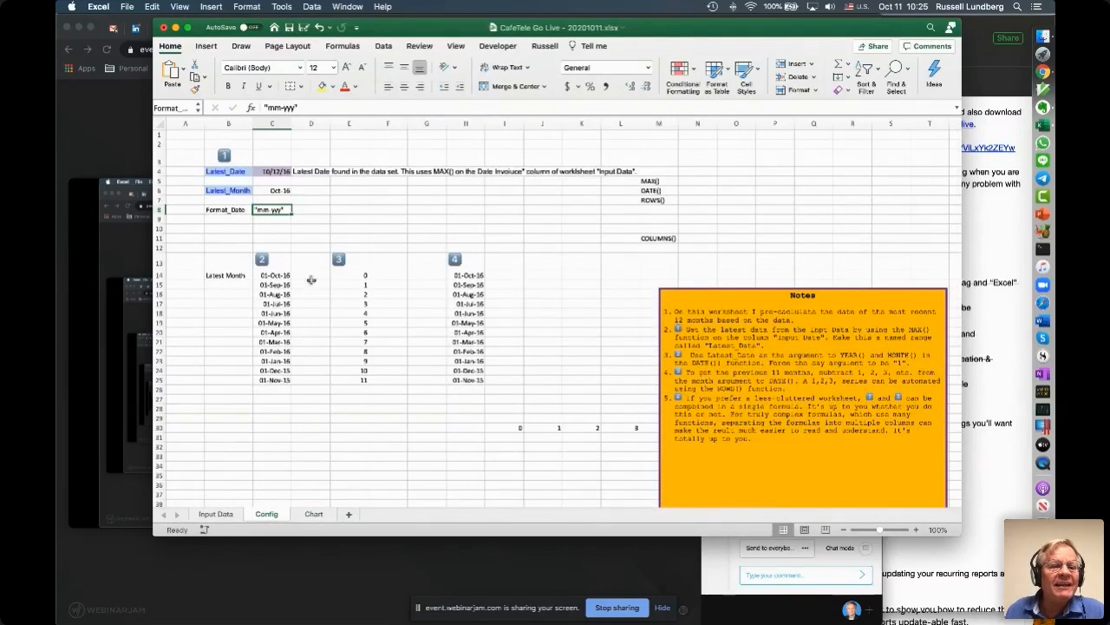
pyautogui.click(279, 106)
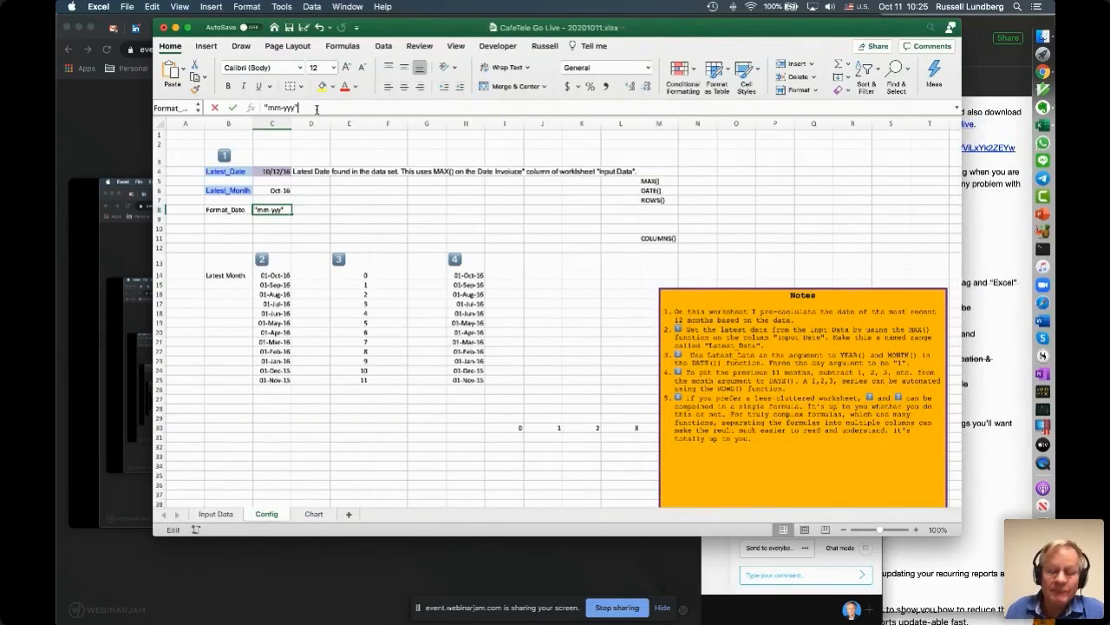
pyautogui.press('BackSpace')
pyautogui.click(267, 108)
pyautogui.press('BackSpace')
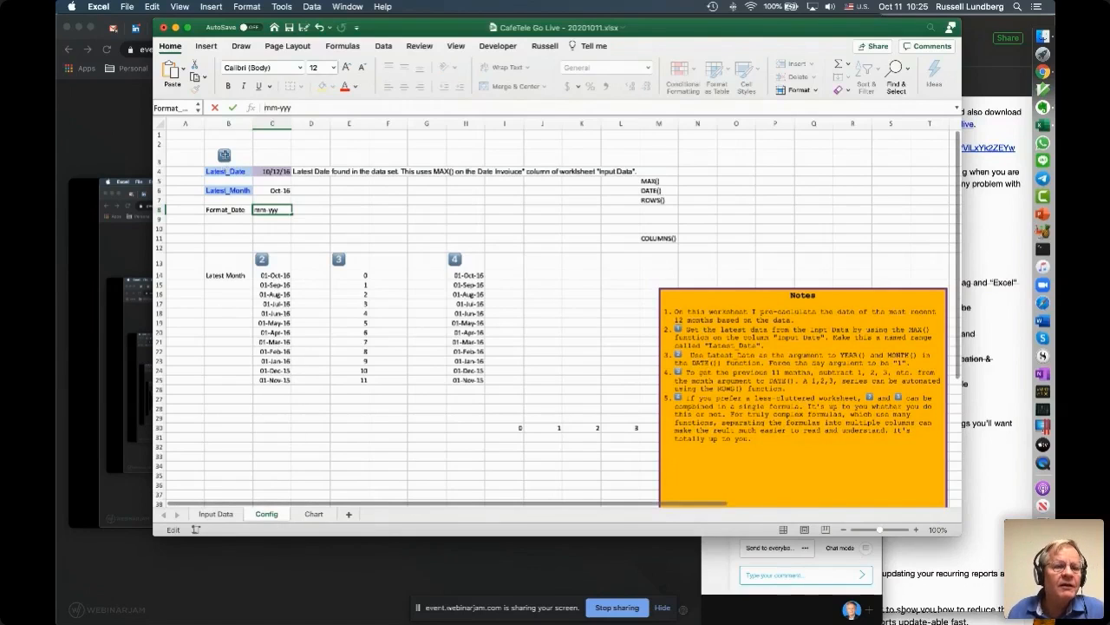
pyautogui.click(231, 109)
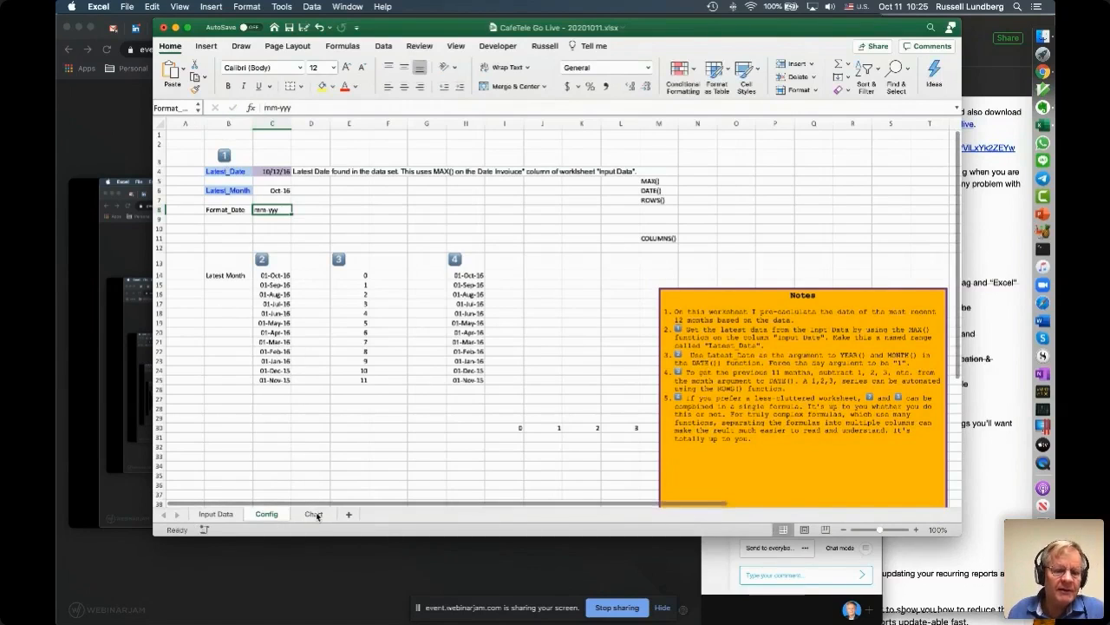
pyautogui.click(314, 513)
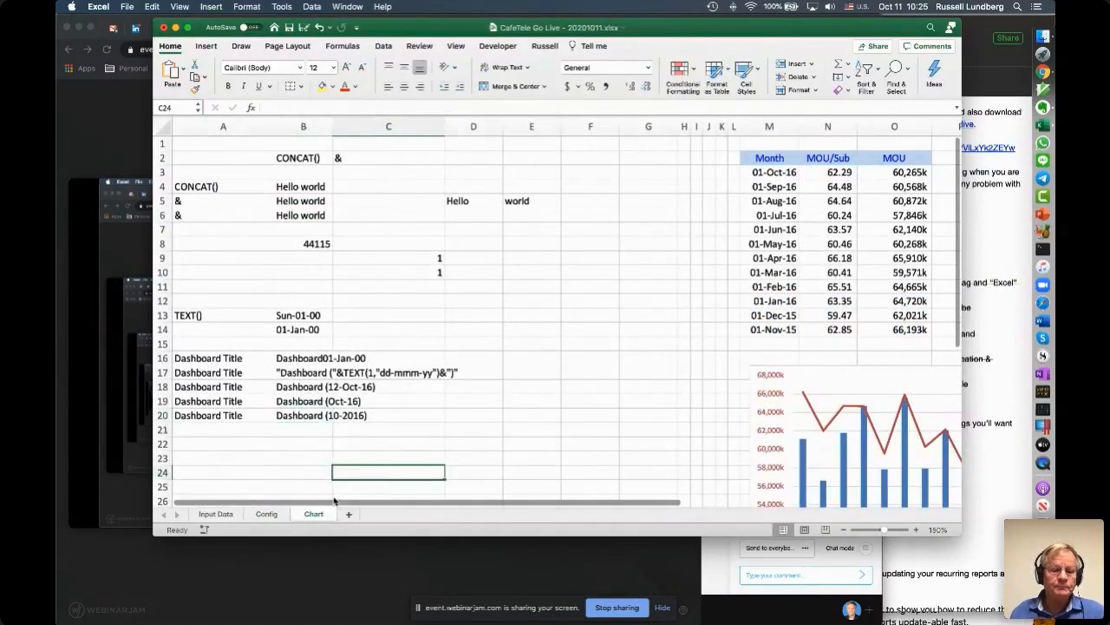
pyautogui.click(304, 416)
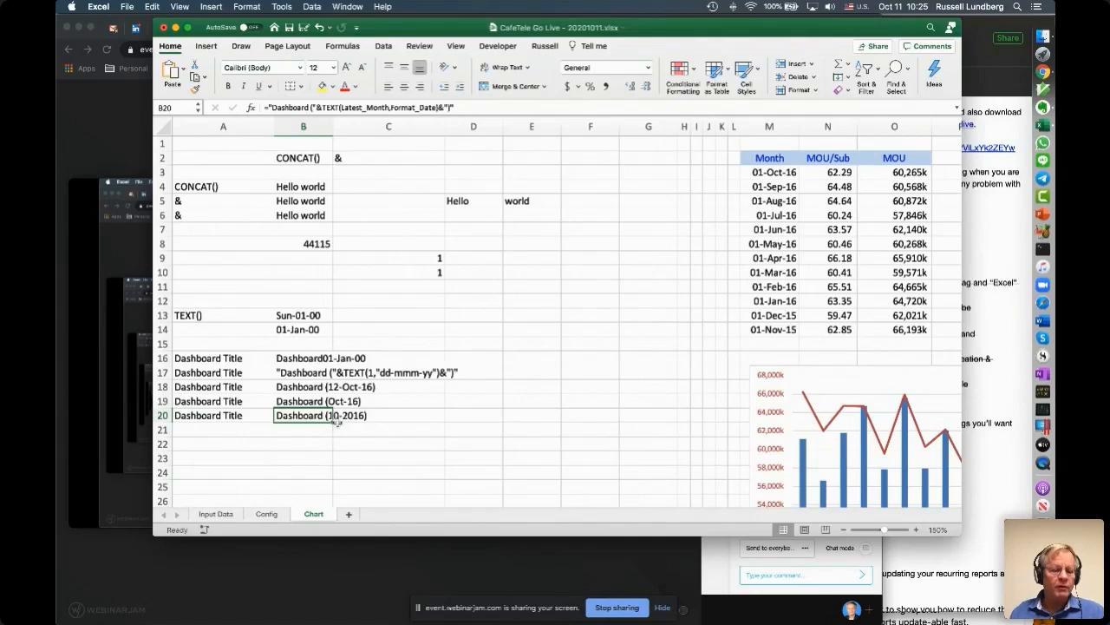
# Step: Set Format_Date on the Config sheet to mmm-yyy and check the resulting dashboard title on the Chart sheet
pyautogui.click(267, 515)
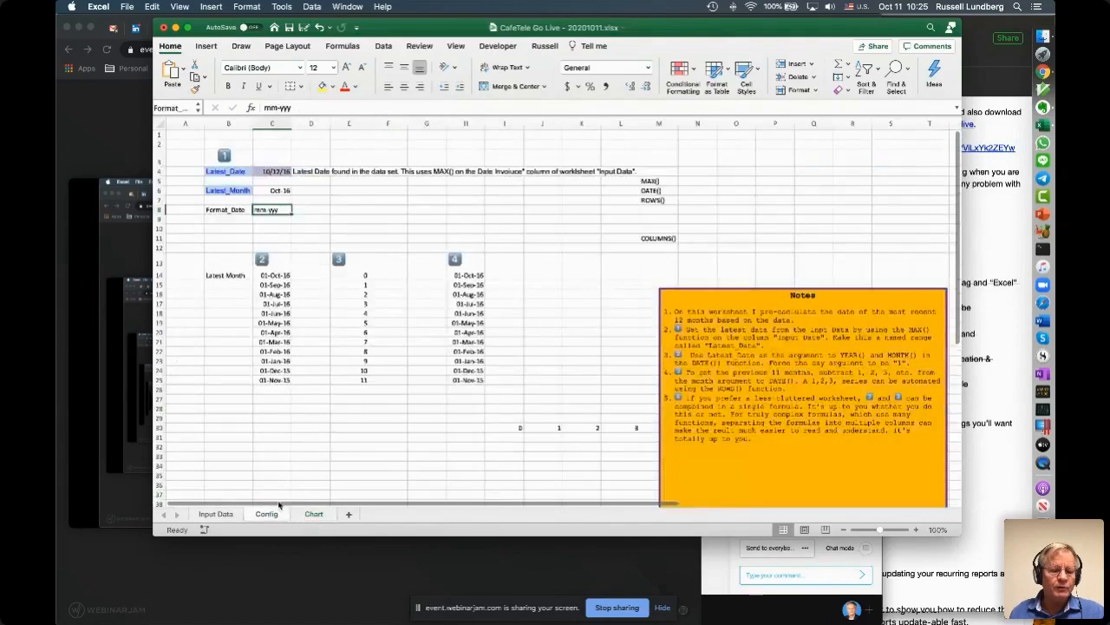
pyautogui.click(265, 107)
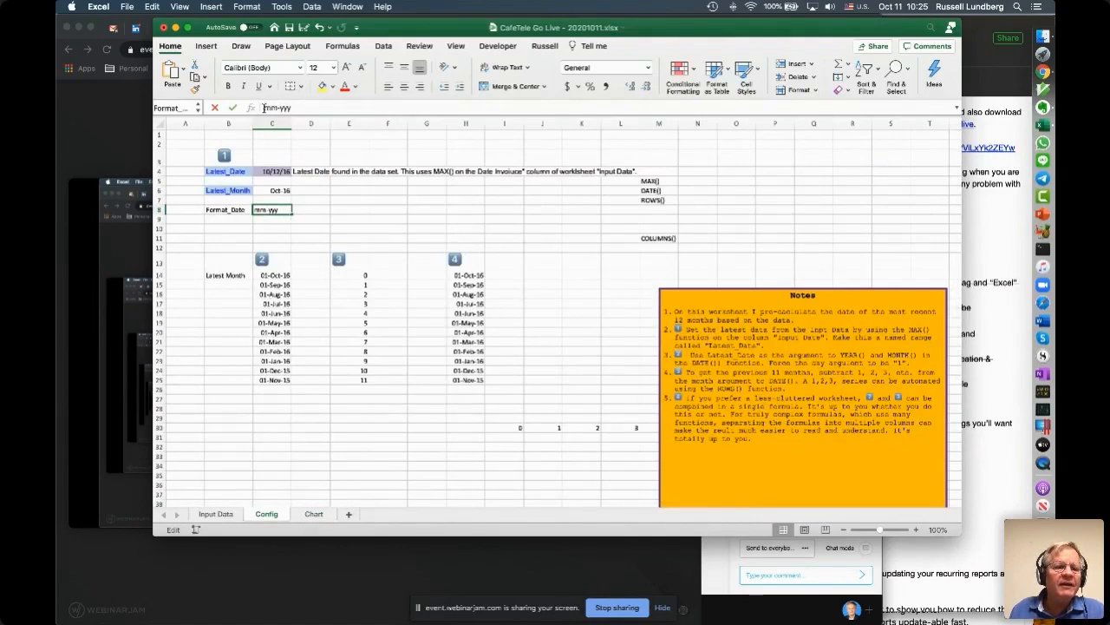
pyautogui.write('m')
pyautogui.press('Return')
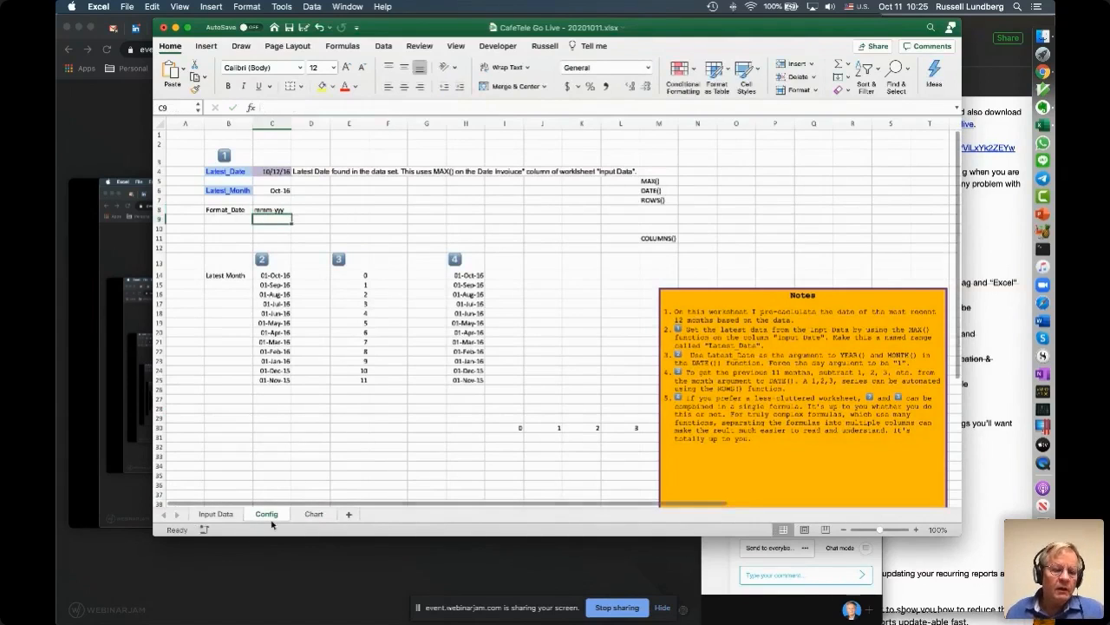
pyautogui.click(313, 514)
pyautogui.scroll(-5, 388, 456)
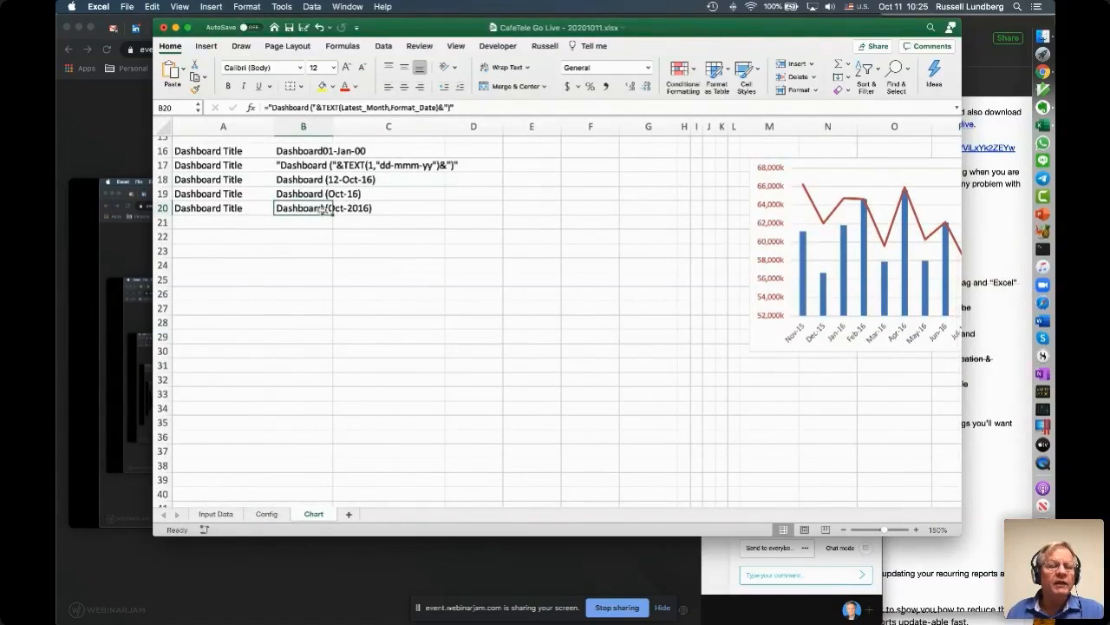
pyautogui.click(354, 246)
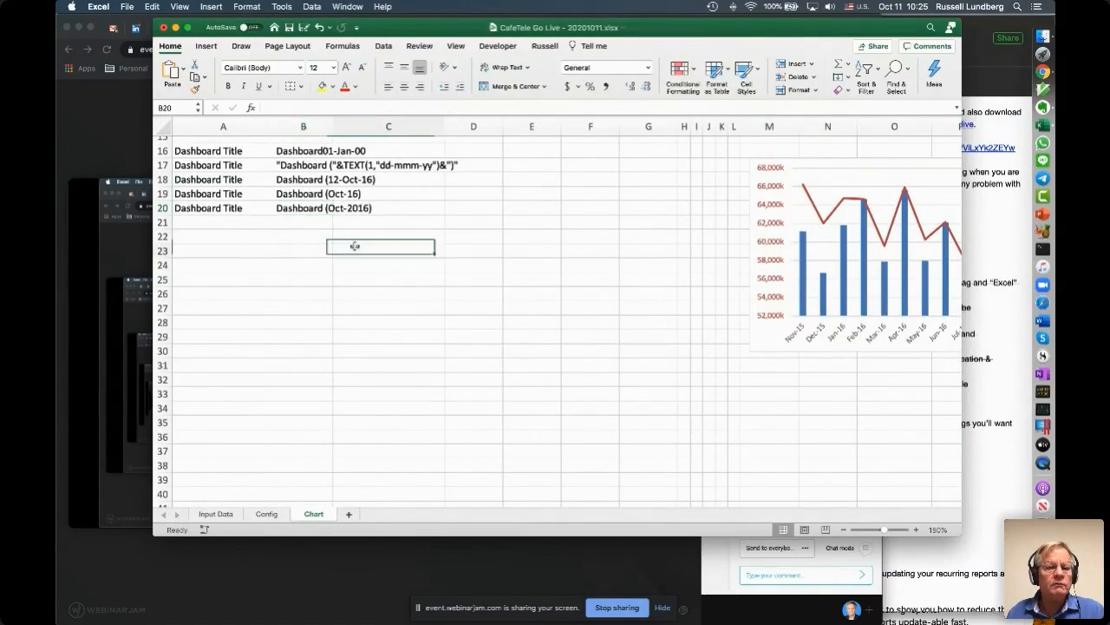
# Step: Fill the B20 title formula down into B21 and remove its equals sign so B21 holds the formula as plain text
pyautogui.click(304, 208)
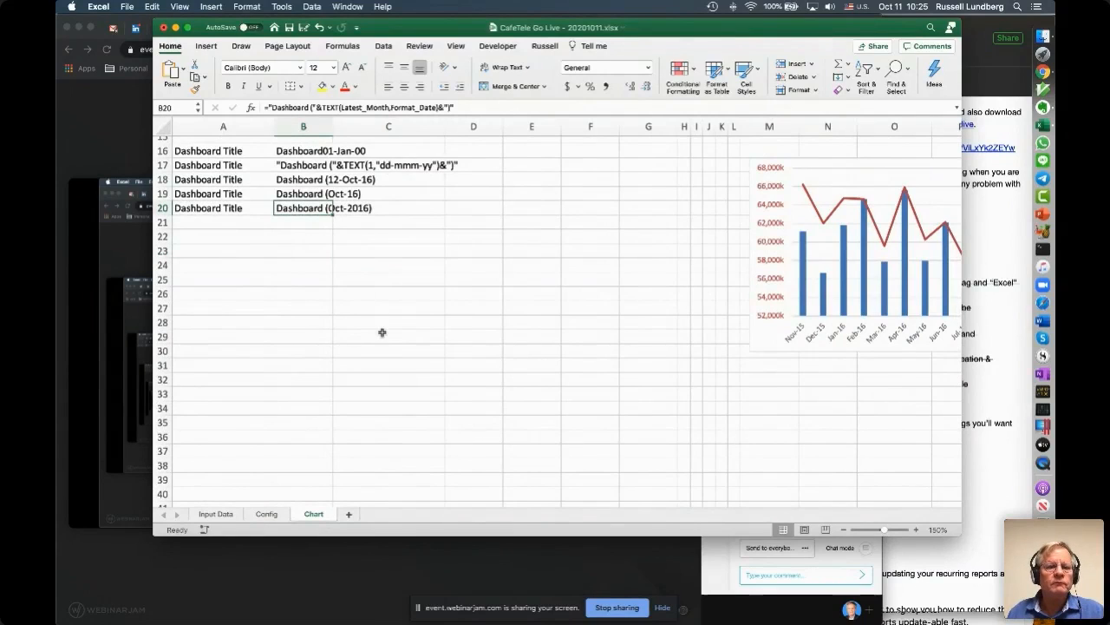
pyautogui.moveTo(333, 215); pyautogui.dragTo(332, 227)
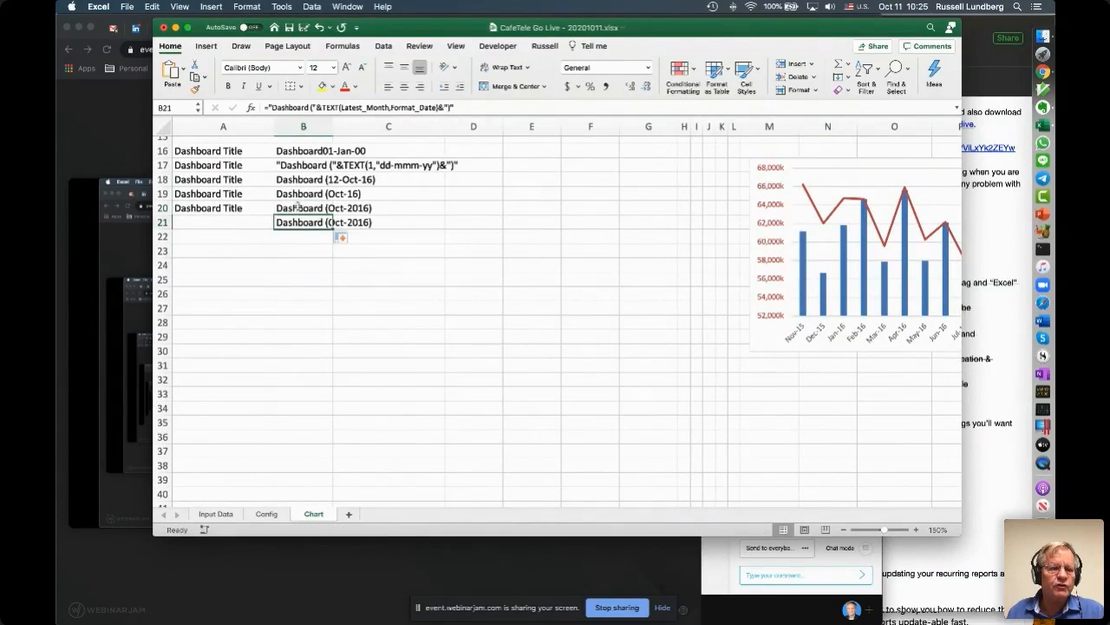
pyautogui.click(271, 107)
pyautogui.press('BackSpace')
pyautogui.press('Return')
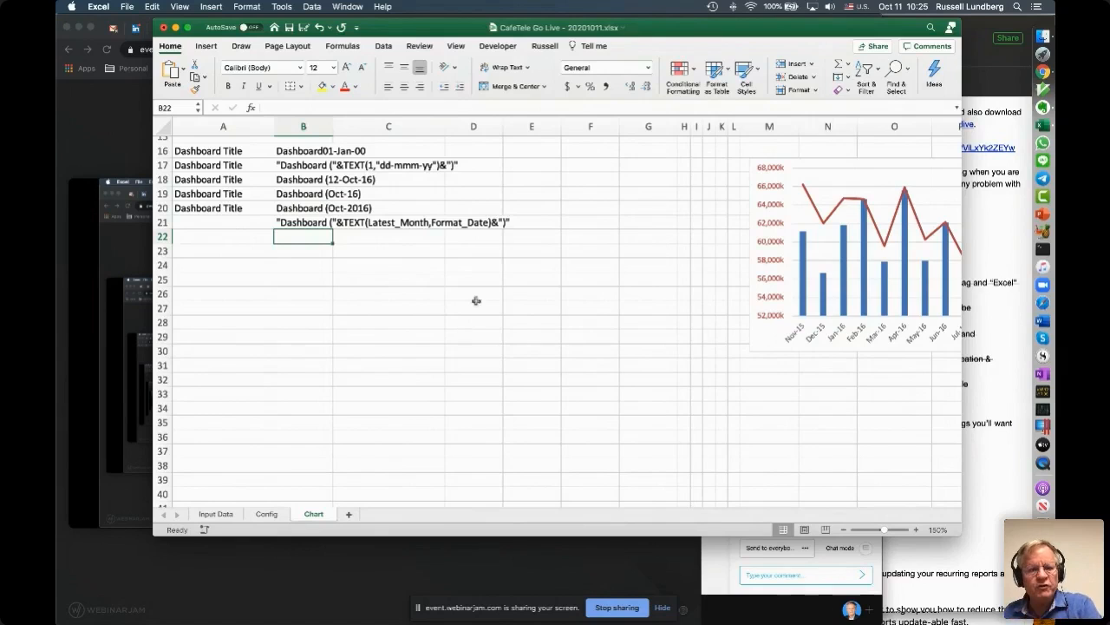
pyautogui.click(266, 514)
pyautogui.press('Up')
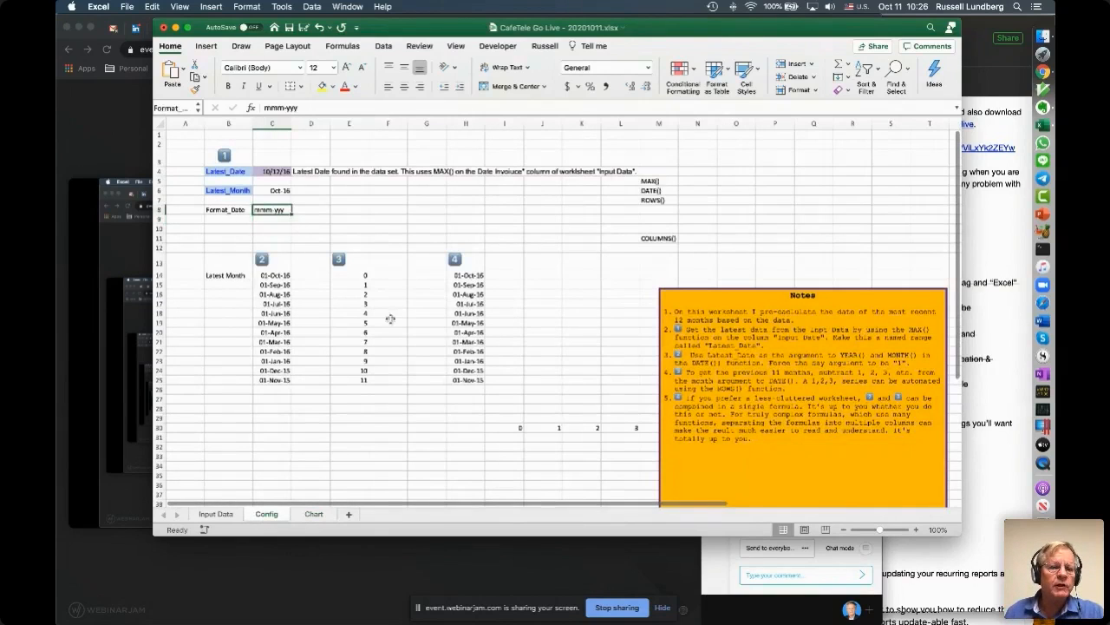
pyautogui.click(299, 106)
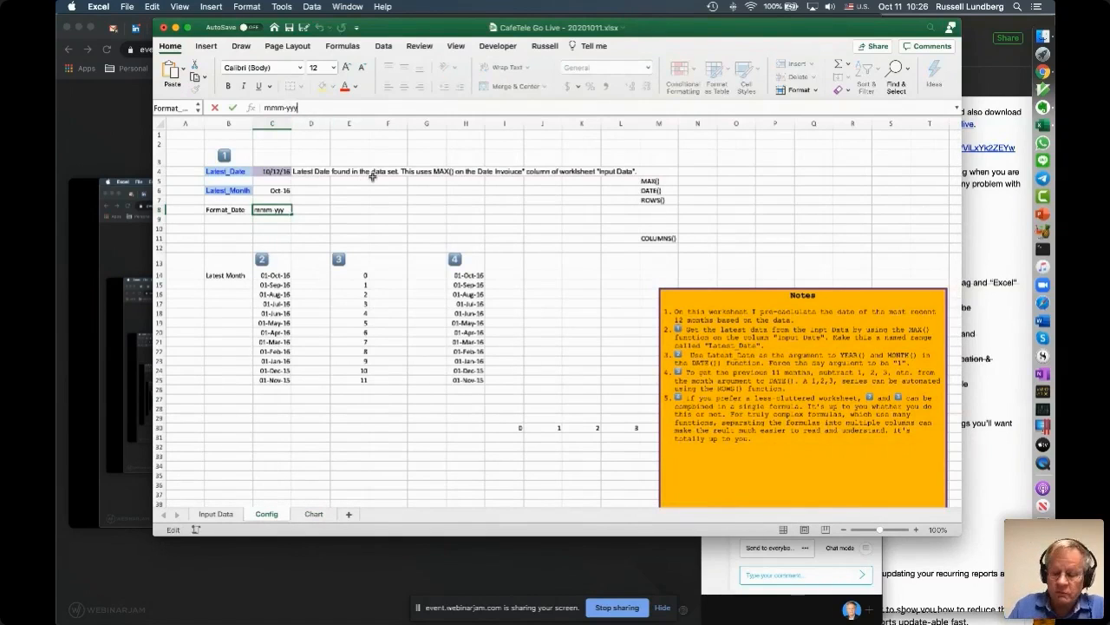
pyautogui.click(311, 514)
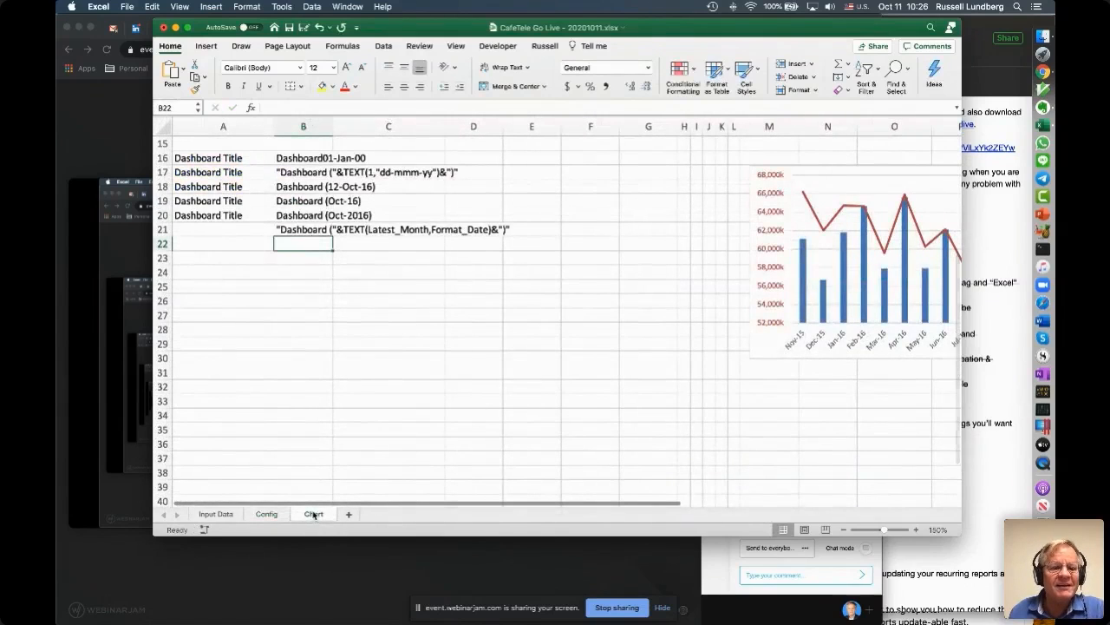
pyautogui.click(292, 228)
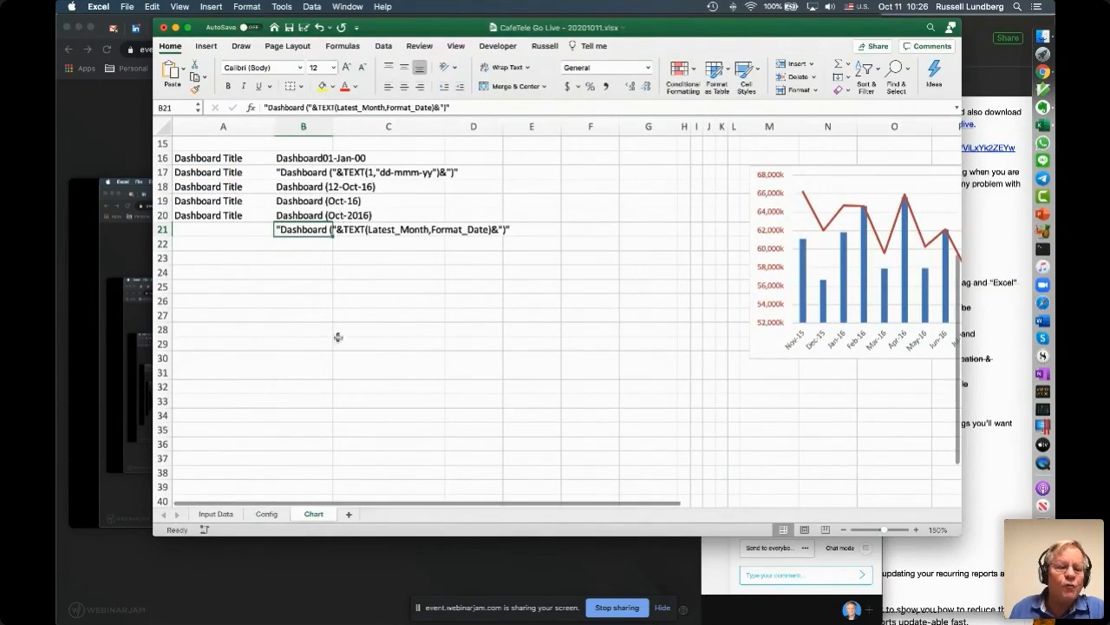
# Step: Set Format_Date on the Config sheet to mmm-yy and check the B20 dashboard title on the Chart sheet
pyautogui.click(269, 514)
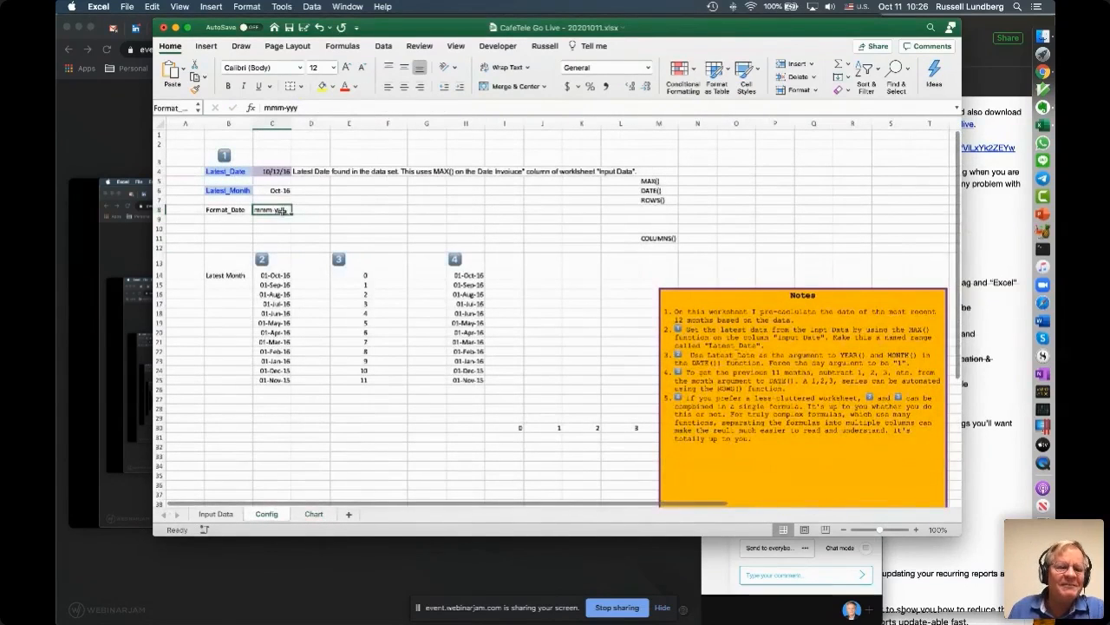
pyautogui.click(311, 108)
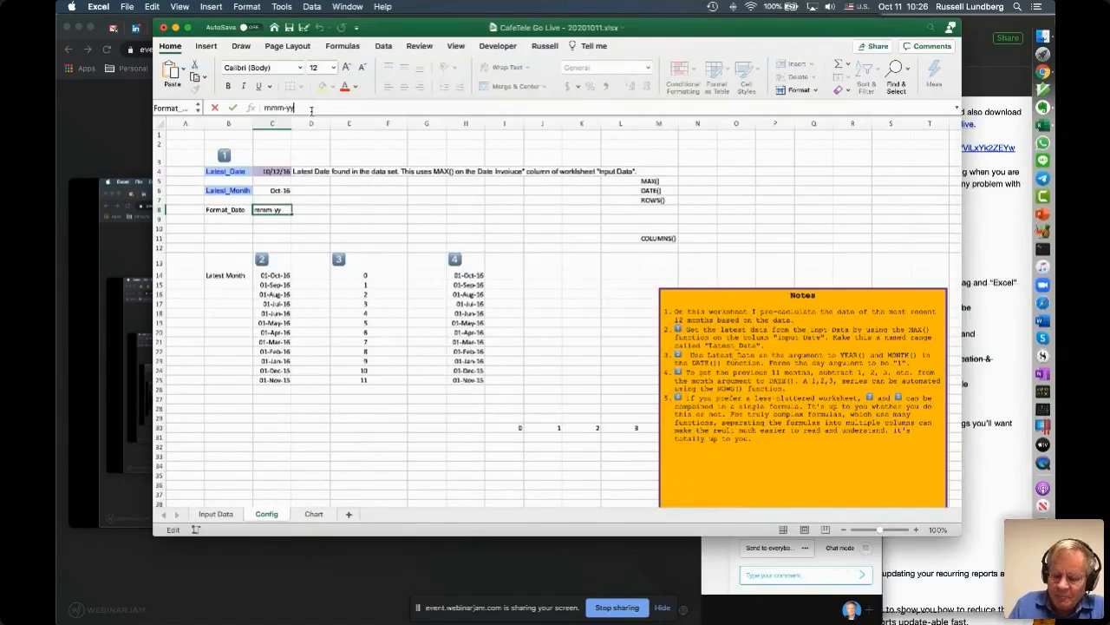
pyautogui.press('Return')
pyautogui.click(313, 514)
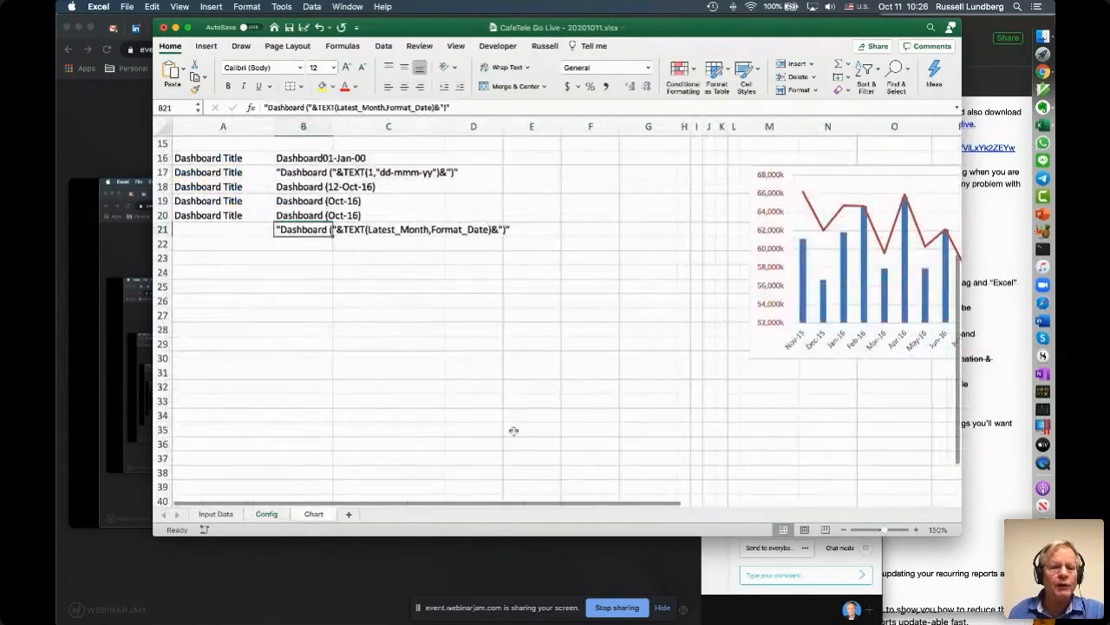
pyautogui.click(309, 219)
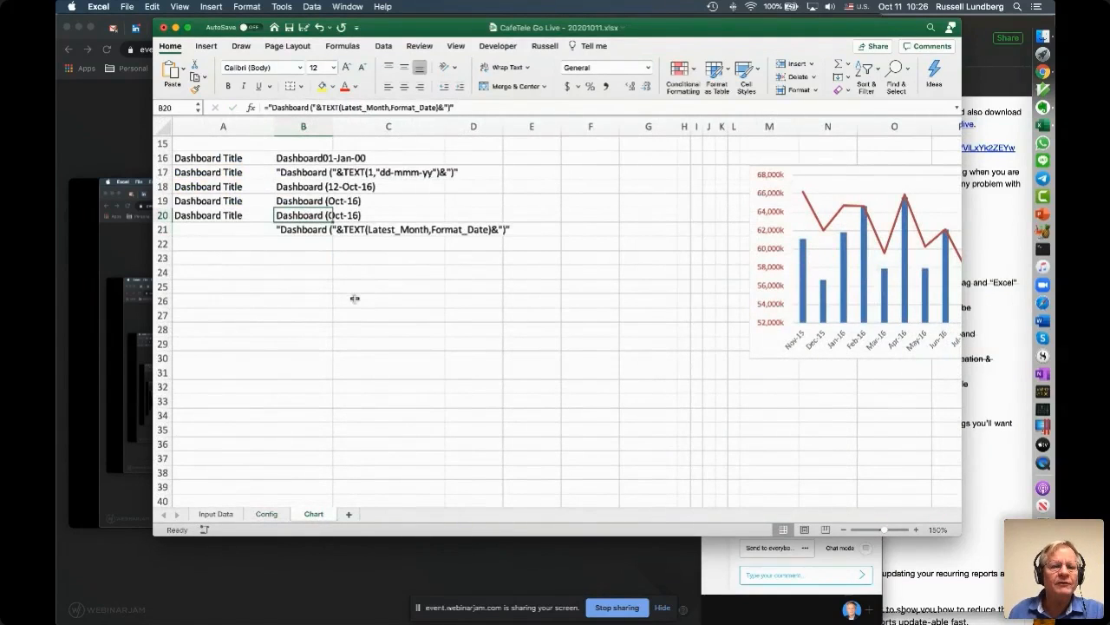
# Step: Examine the formula text in Chart B21 and the Latest_Month and Format_Date cells on the Config sheet, enlarged to 140%
pyautogui.click(301, 230)
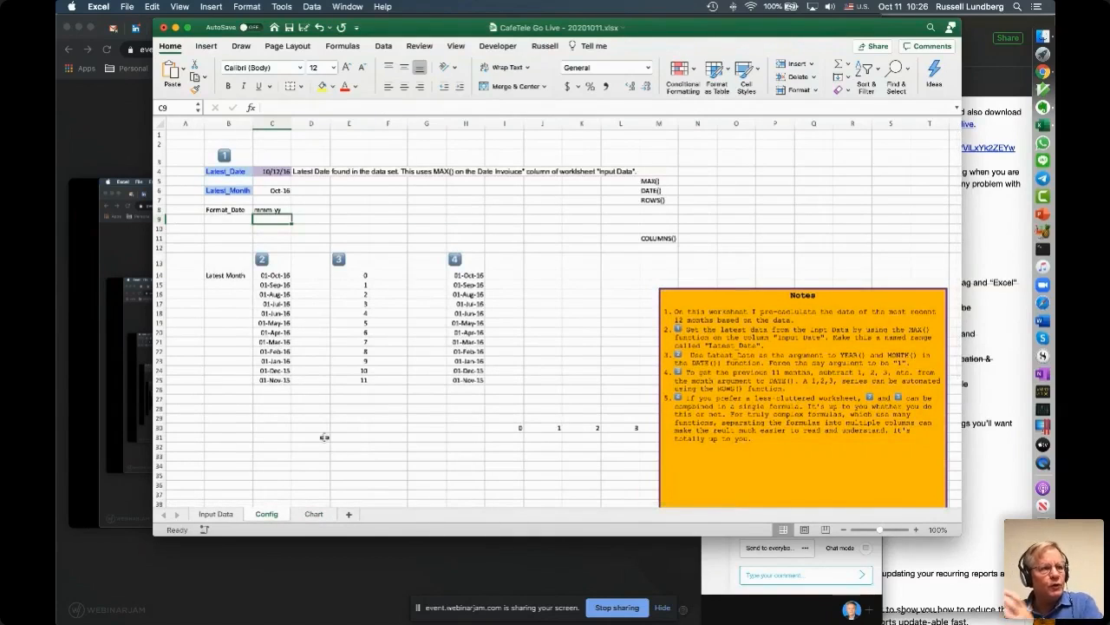
pyautogui.click(313, 514)
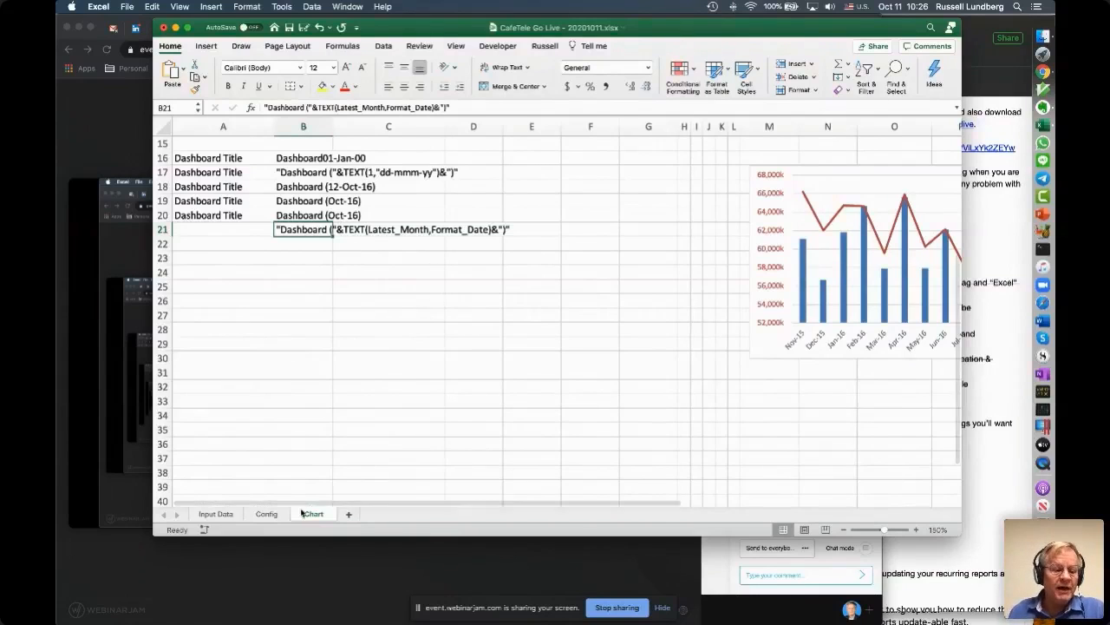
pyautogui.click(266, 514)
pyautogui.click(269, 211)
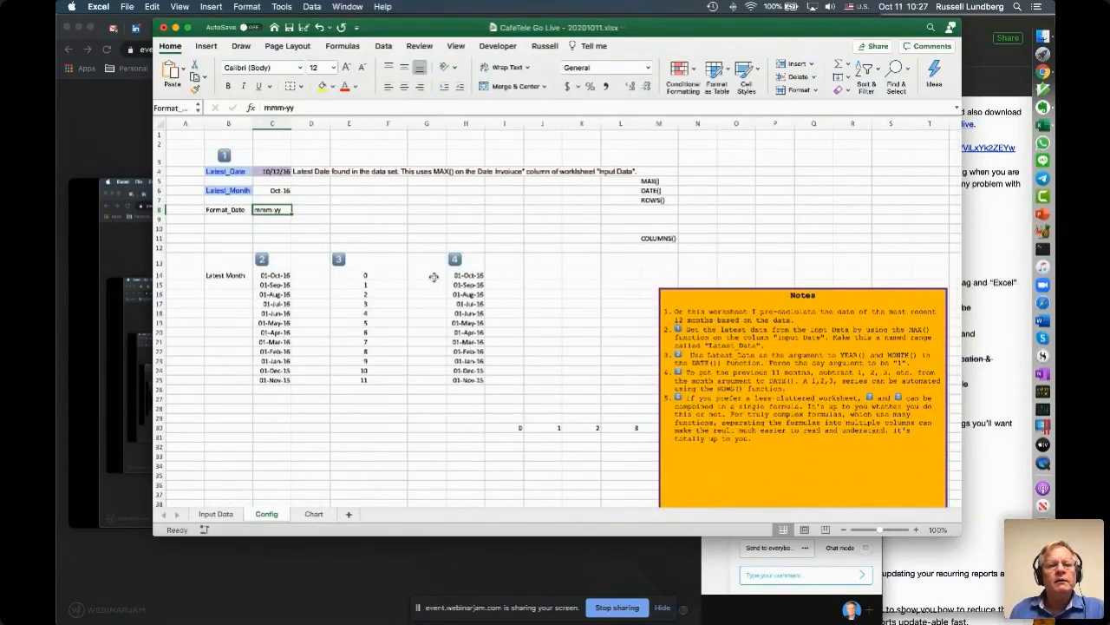
pyautogui.click(916, 530)
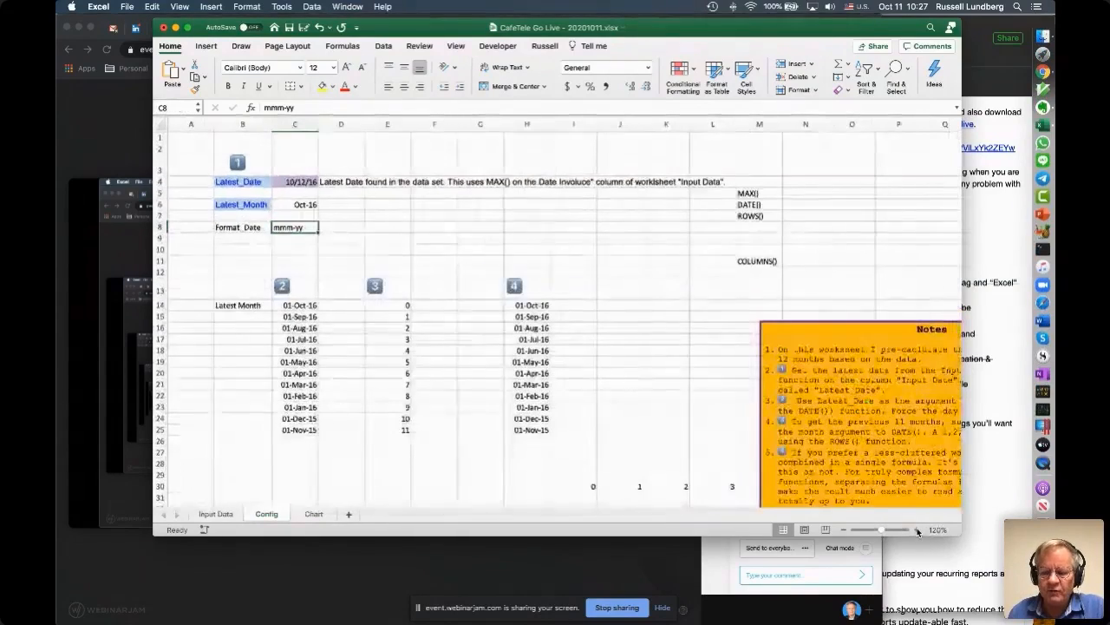
pyautogui.click(917, 530)
pyautogui.click(917, 530)
pyautogui.click(917, 530)
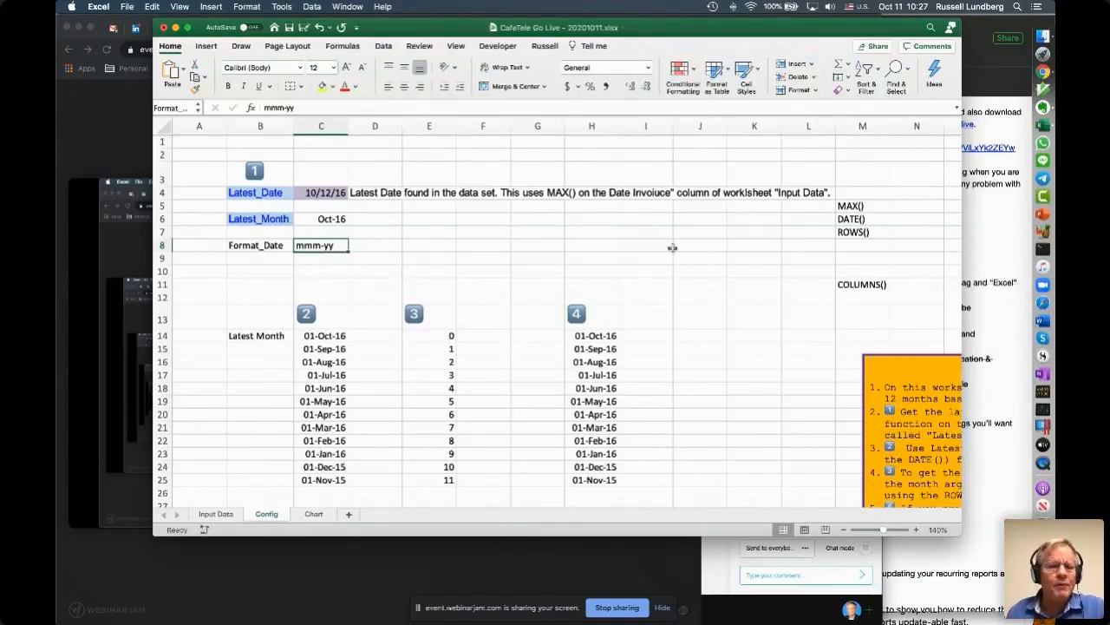
pyautogui.click(321, 223)
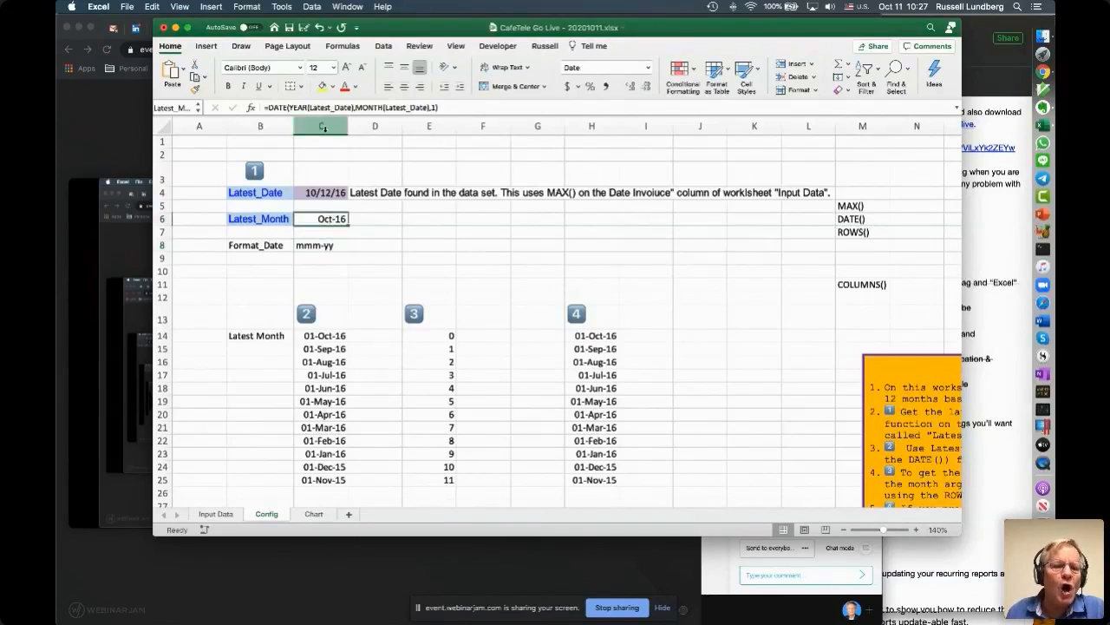
pyautogui.click(329, 247)
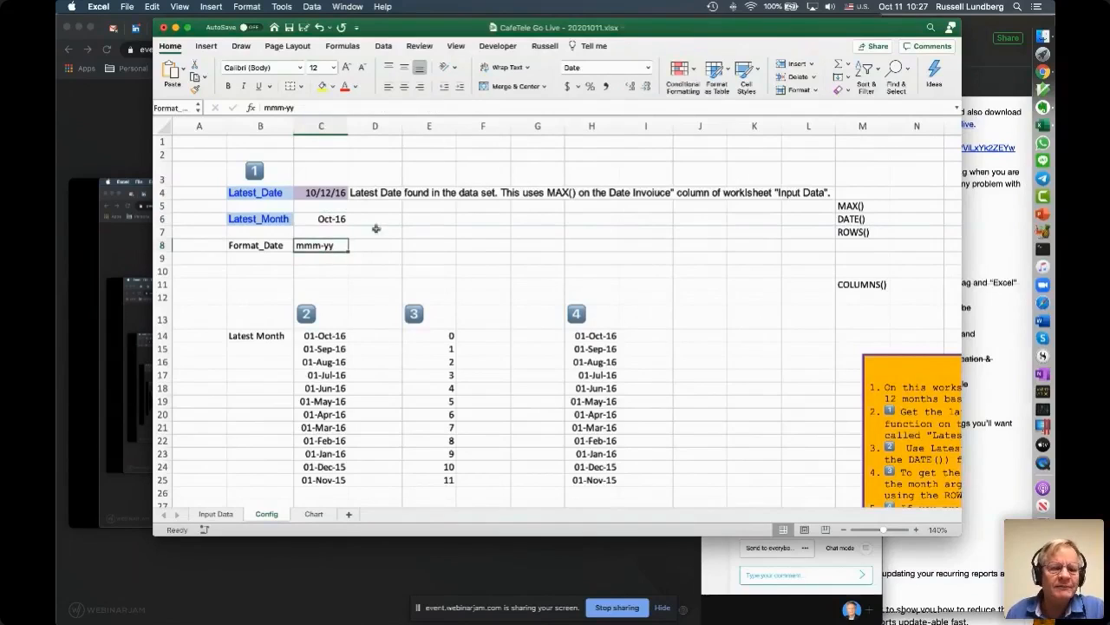
# Step: Set Format_Date on the Config sheet to mmmm-yy and check the B20 dashboard title on the Chart sheet
pyautogui.click(284, 108)
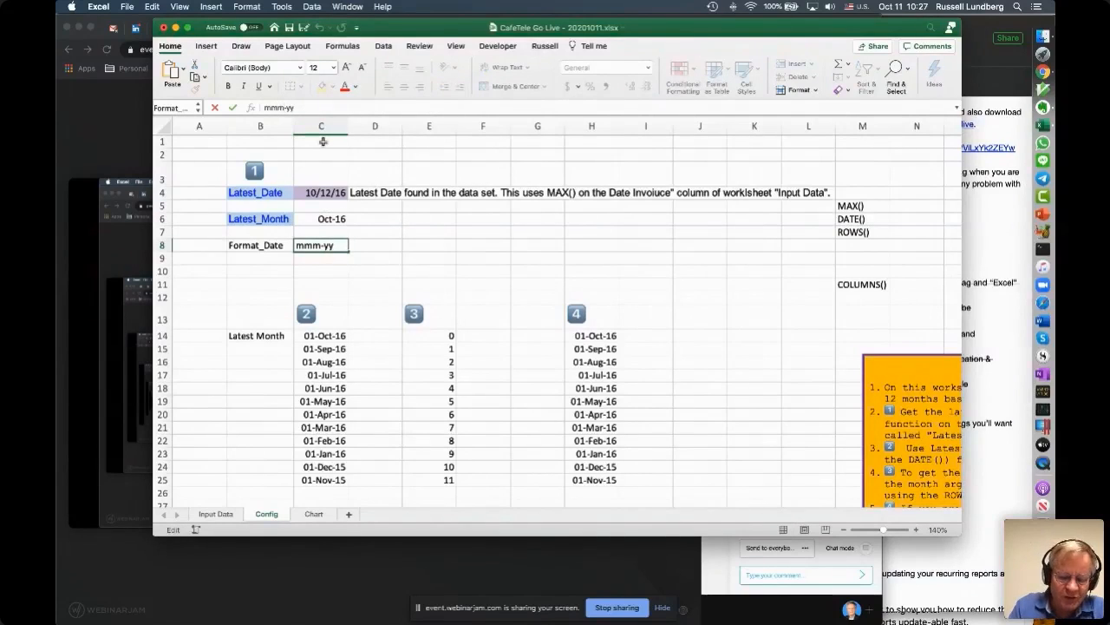
pyautogui.write('m')
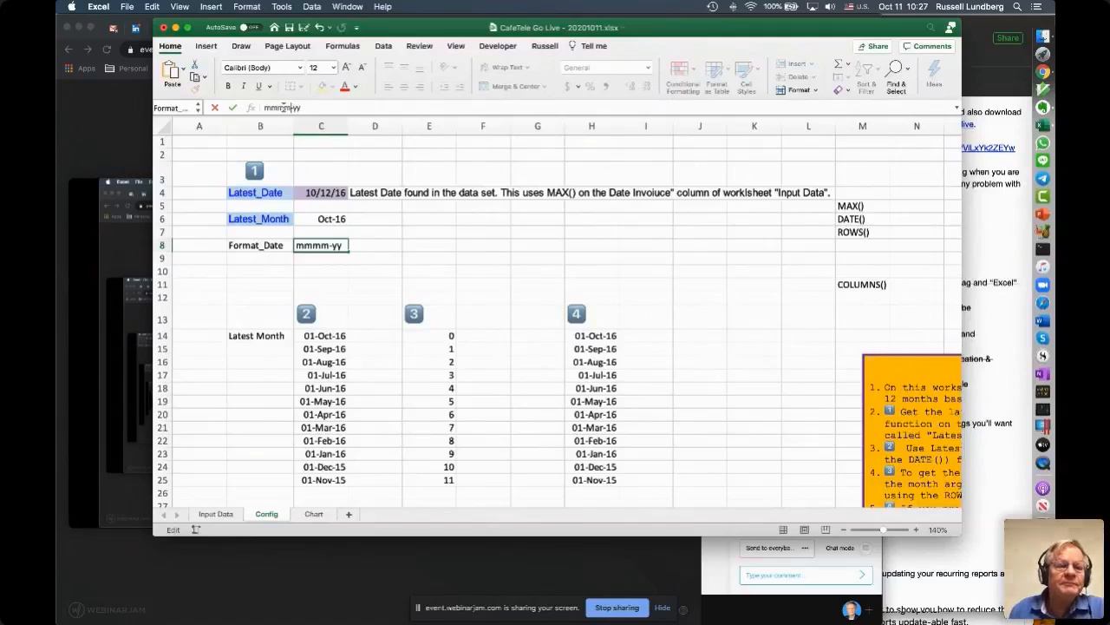
pyautogui.click(233, 108)
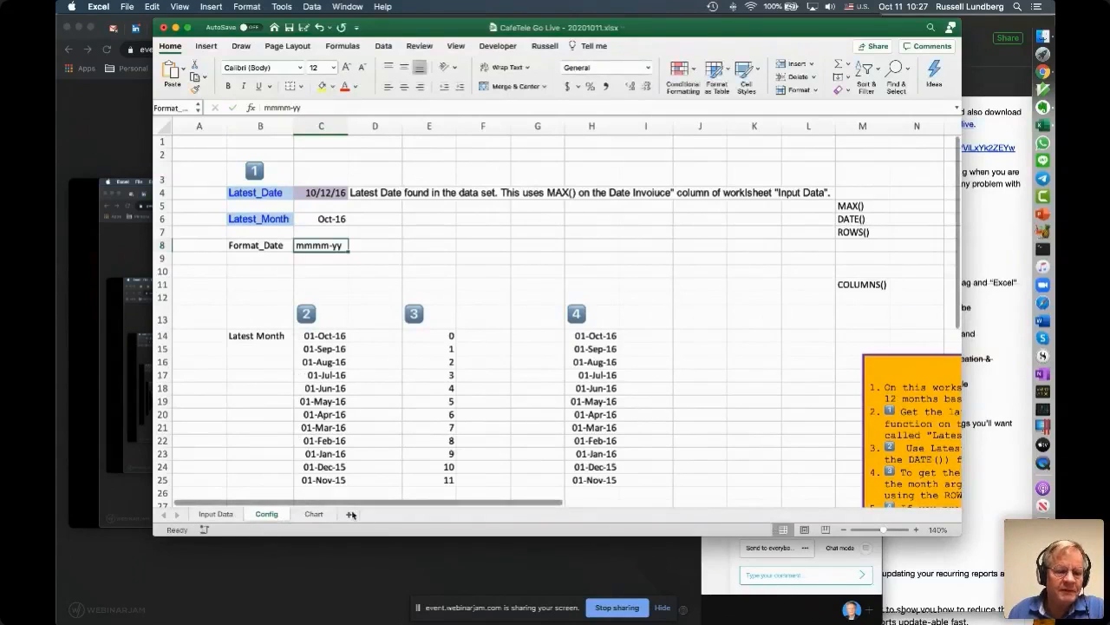
pyautogui.click(309, 514)
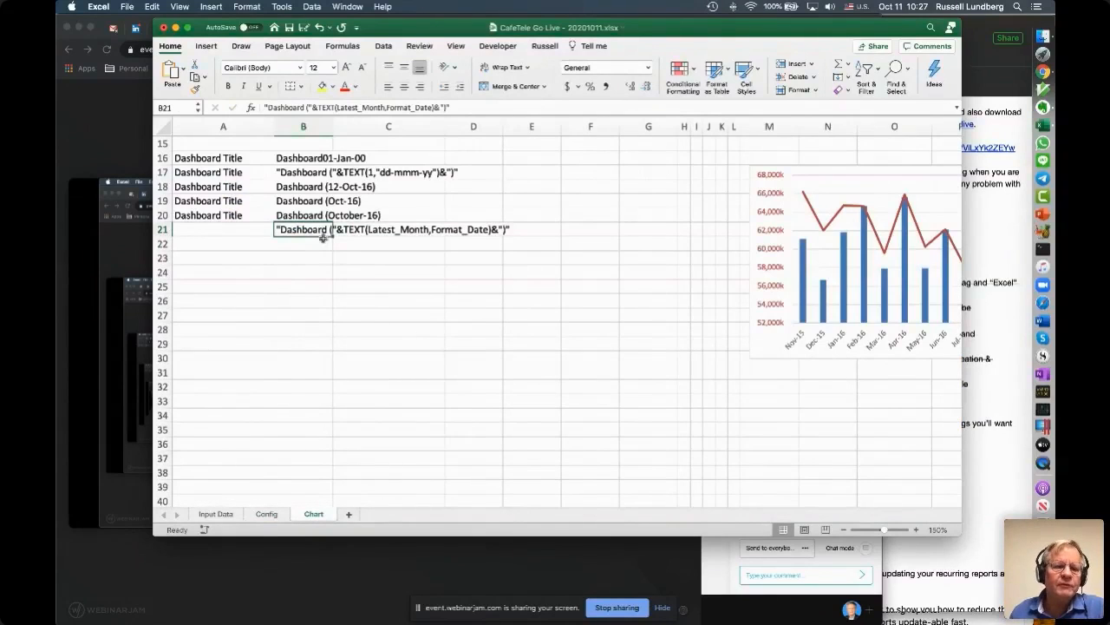
pyautogui.click(312, 214)
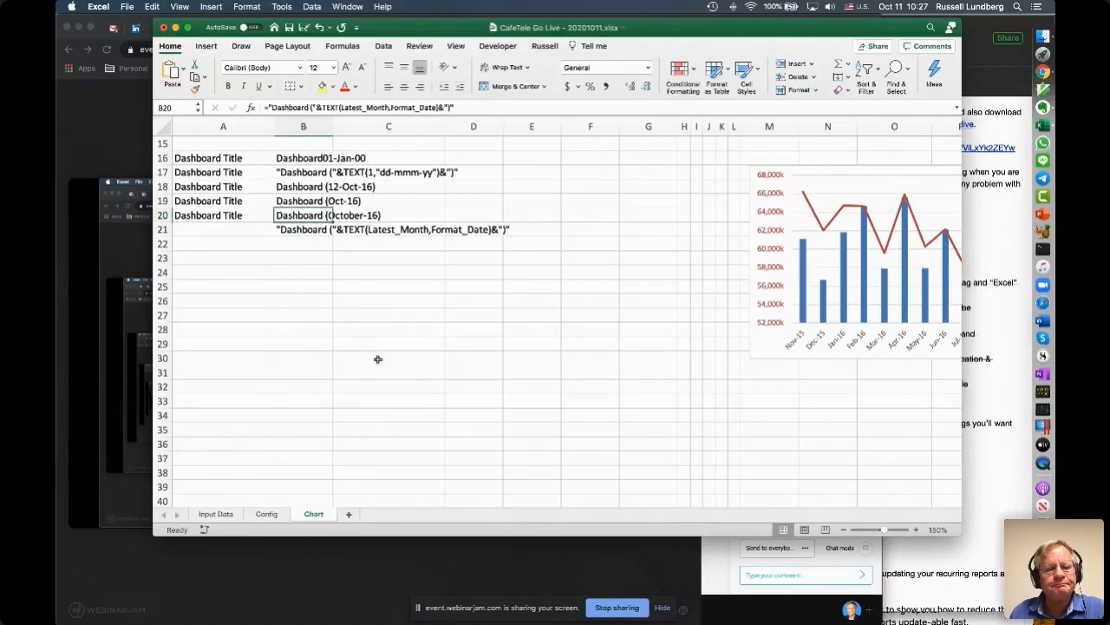
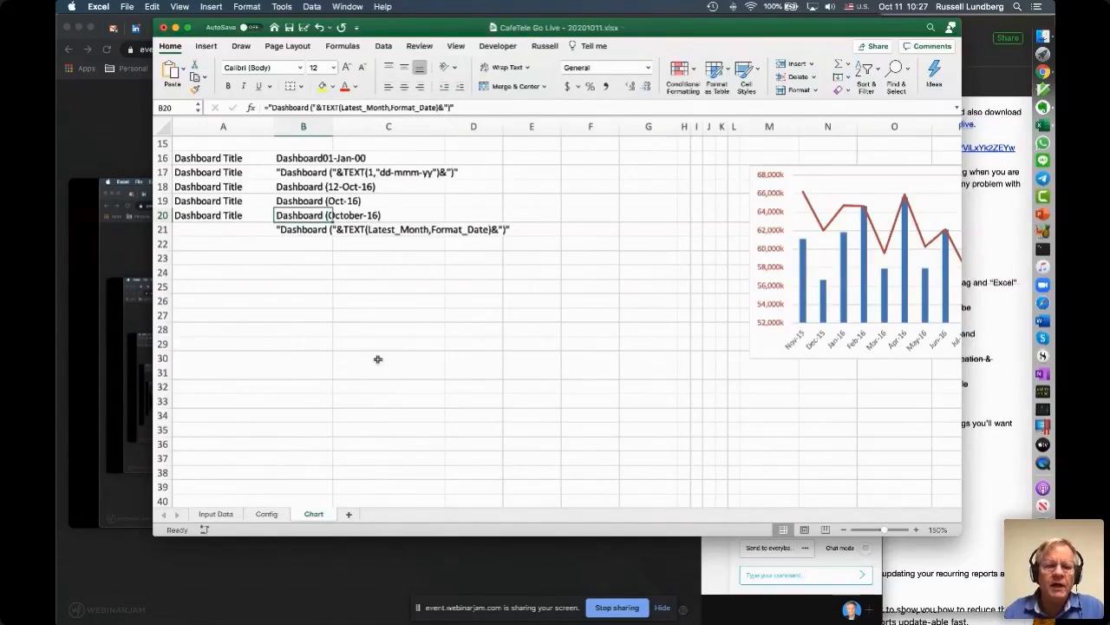
pyautogui.click(317, 246)
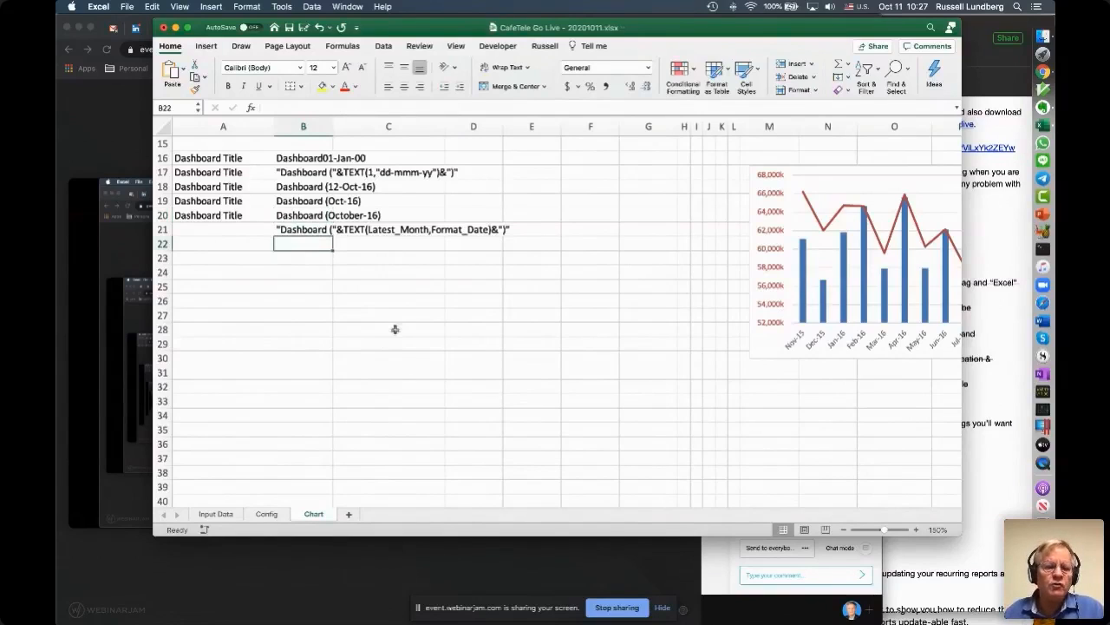
pyautogui.click(306, 217)
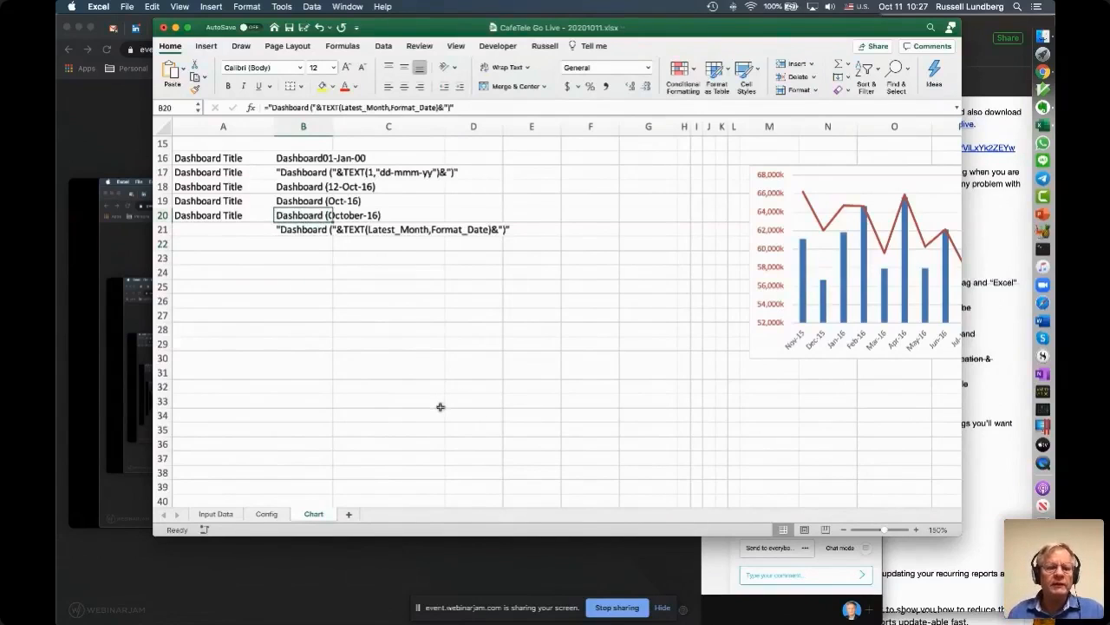
# Step: Set the Format_Date cell on the Config sheet back to mmm-yy
pyautogui.click(269, 513)
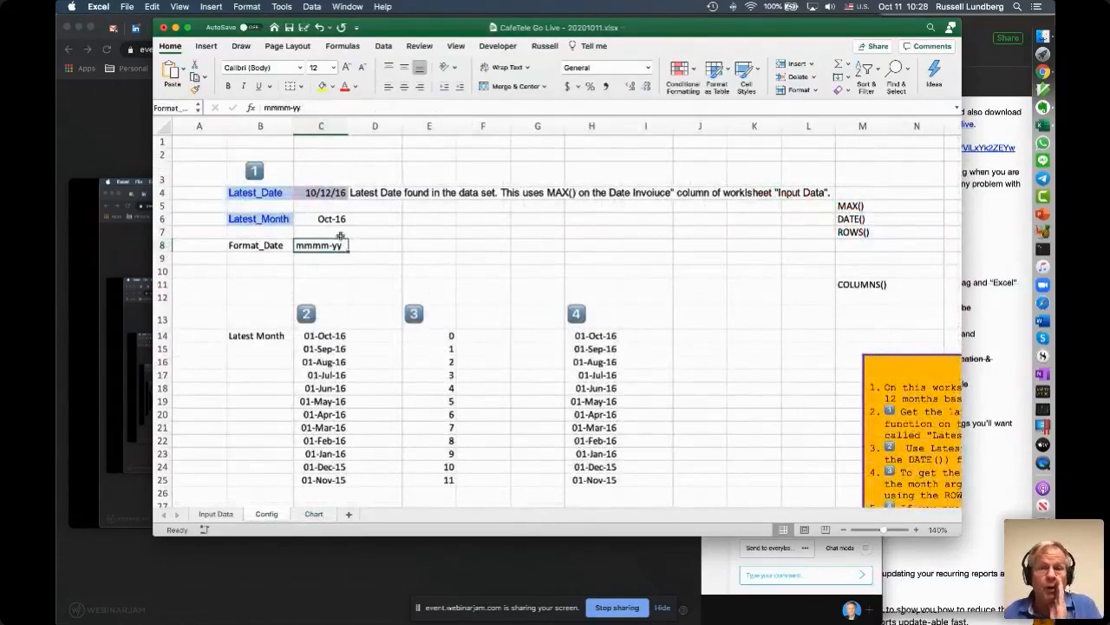
pyautogui.click(270, 108)
pyautogui.press('BackSpace')
pyautogui.press('Return')
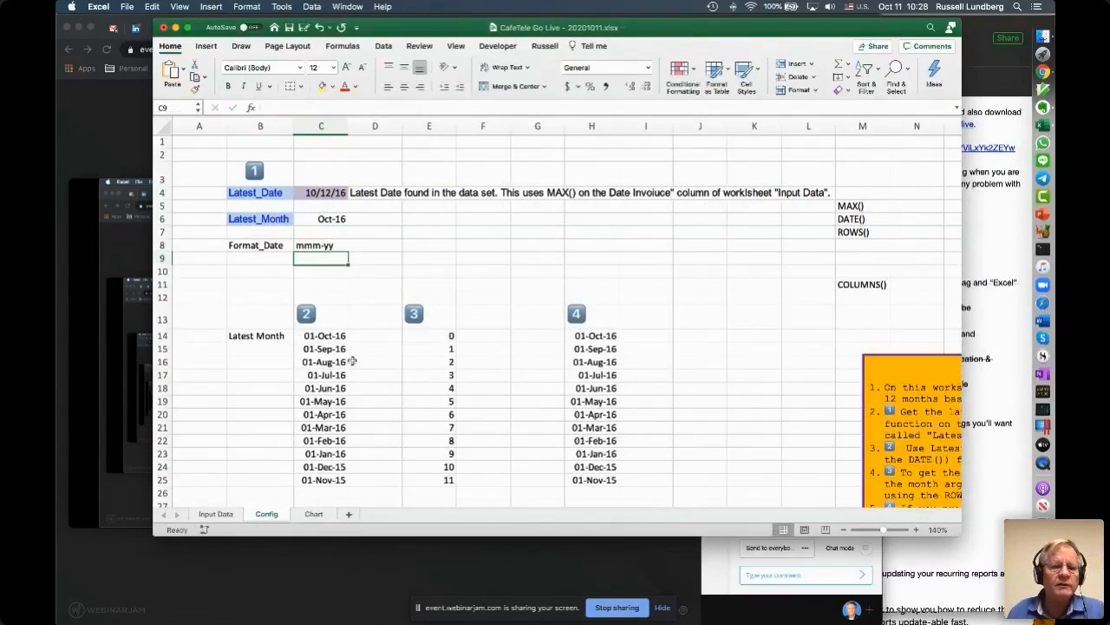
# Step: Copy the formatting of the Latest_Month label in B6 onto the Format_Date label in B8
pyautogui.click(263, 217)
pyautogui.click(194, 89)
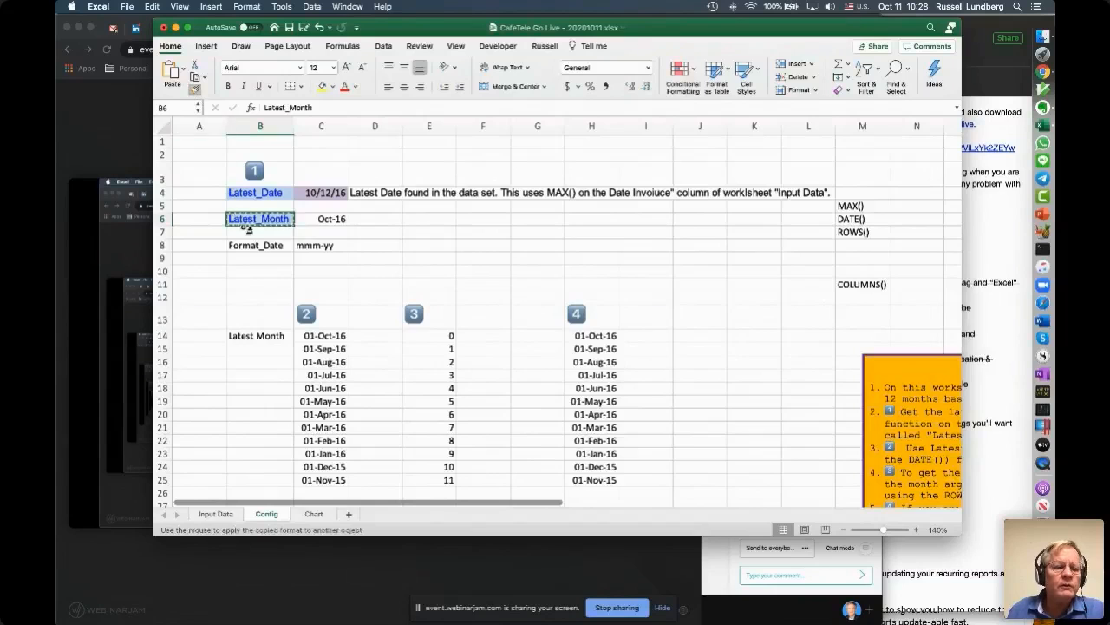
pyautogui.click(252, 245)
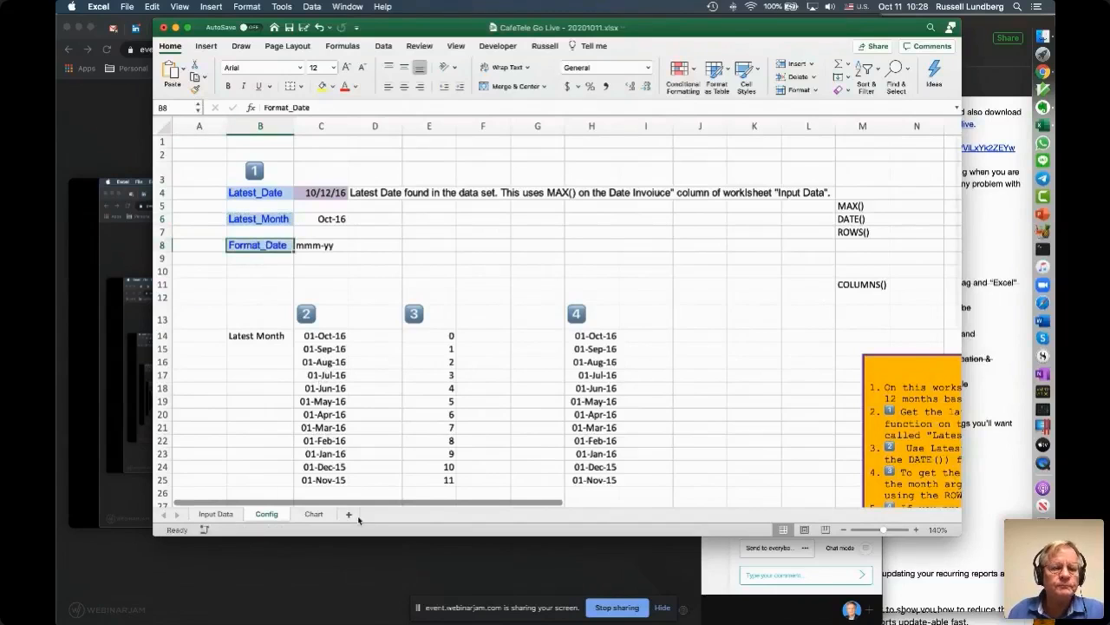
# Step: Fill the Dashboard Title label on the Chart sheet from A20 down into A21
pyautogui.click(313, 514)
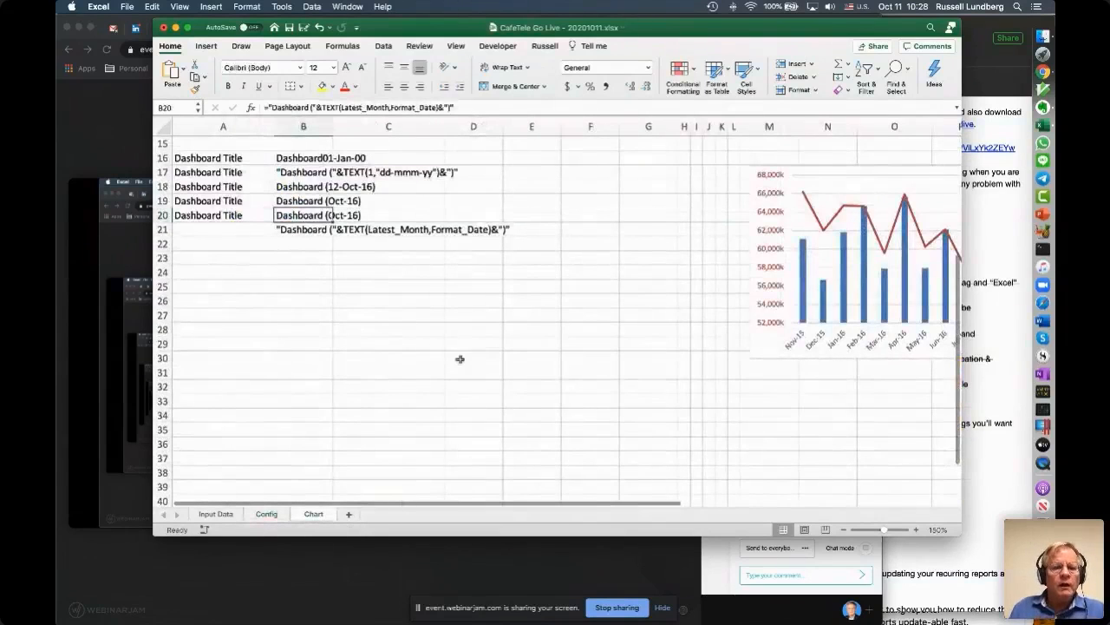
pyautogui.click(300, 257)
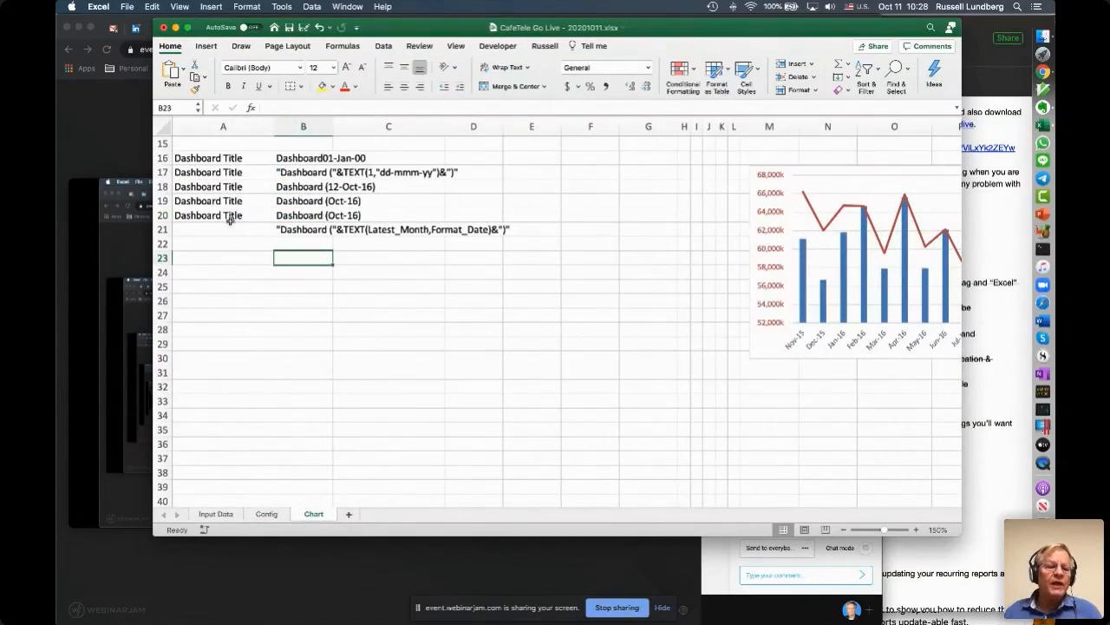
pyautogui.moveTo(231, 216); pyautogui.dragTo(237, 238)
pyautogui.hotkey('ctrl', 'd')
pyautogui.click(247, 259)
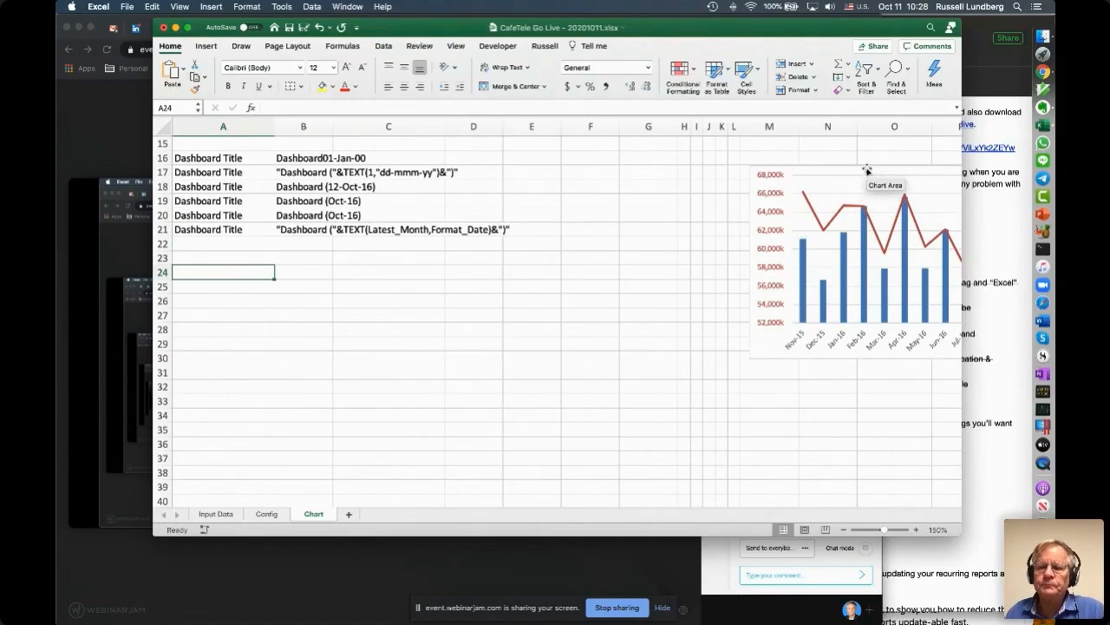
# Step: Move the chart on the Chart sheet below the dashboard title rows, across about columns E to N starting near row 27
pyautogui.click(869, 168)
pyautogui.moveTo(869, 167); pyautogui.dragTo(720, 305)
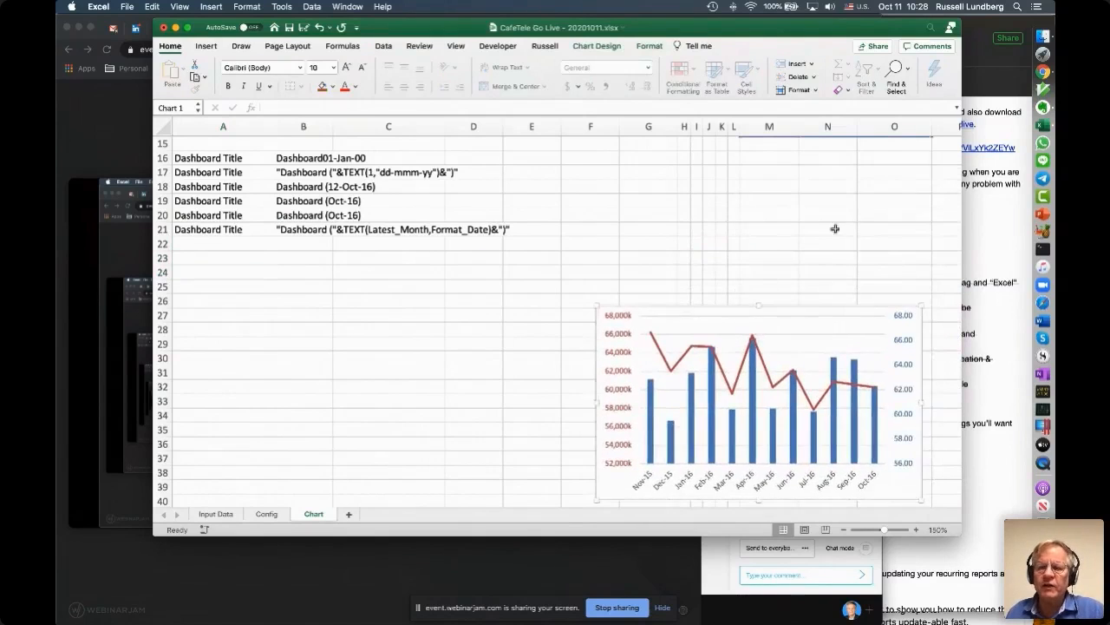
pyautogui.scroll(2, 836, 227)
pyautogui.moveTo(808, 330); pyautogui.dragTo(796, 227)
pyautogui.scroll(-5, 836, 321)
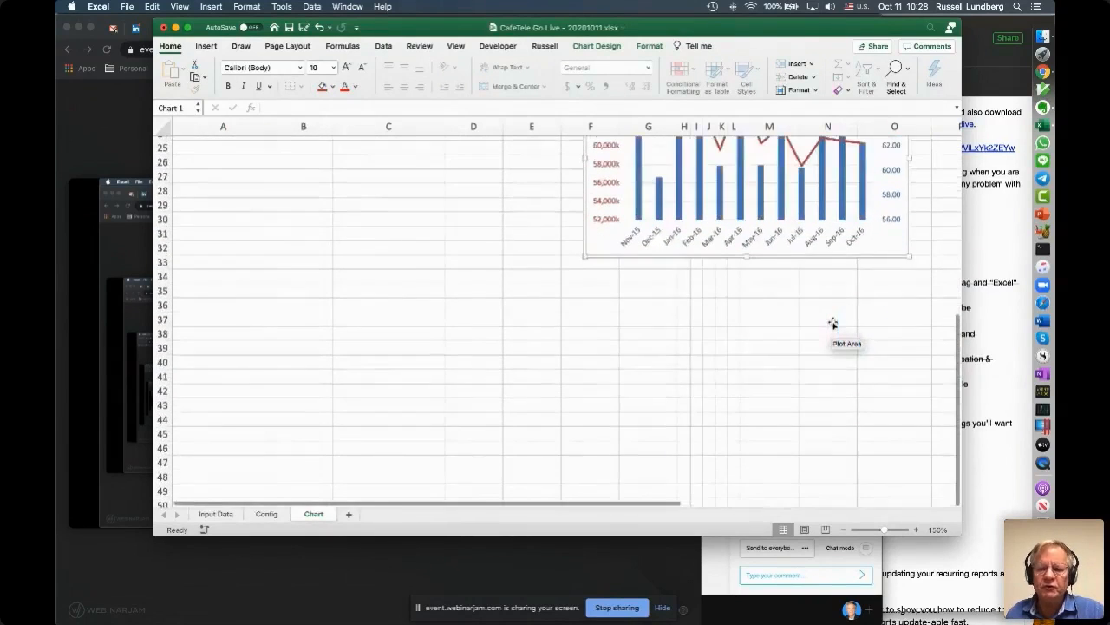
pyautogui.scroll(10, 833, 323)
pyautogui.scroll(-5, 833, 326)
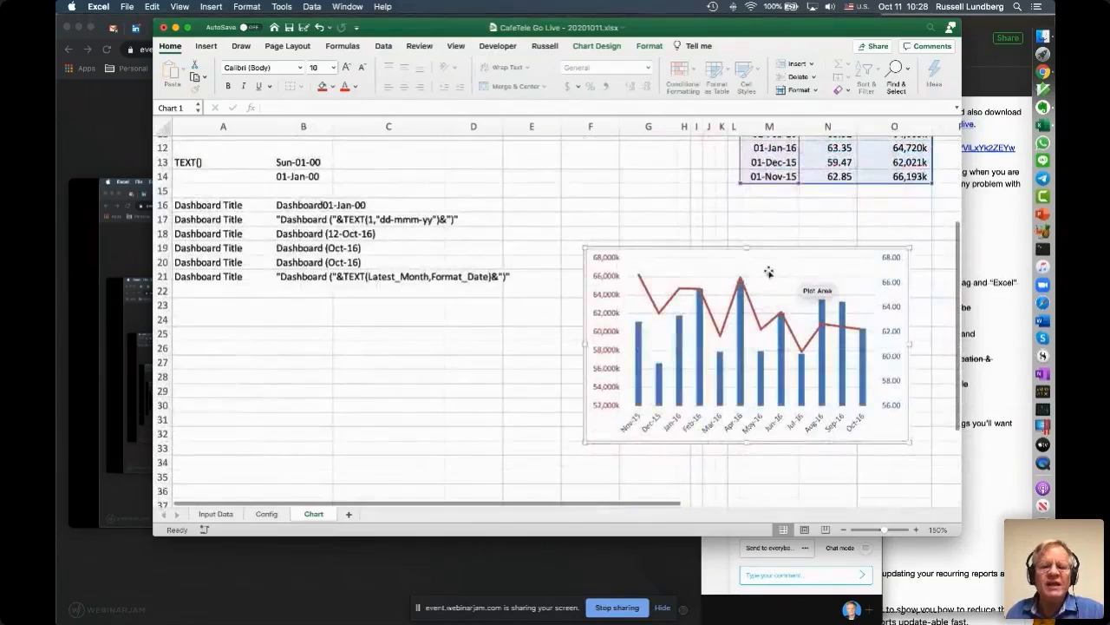
pyautogui.moveTo(785, 244); pyautogui.dragTo(714, 362)
pyautogui.scroll(-3, 718, 303)
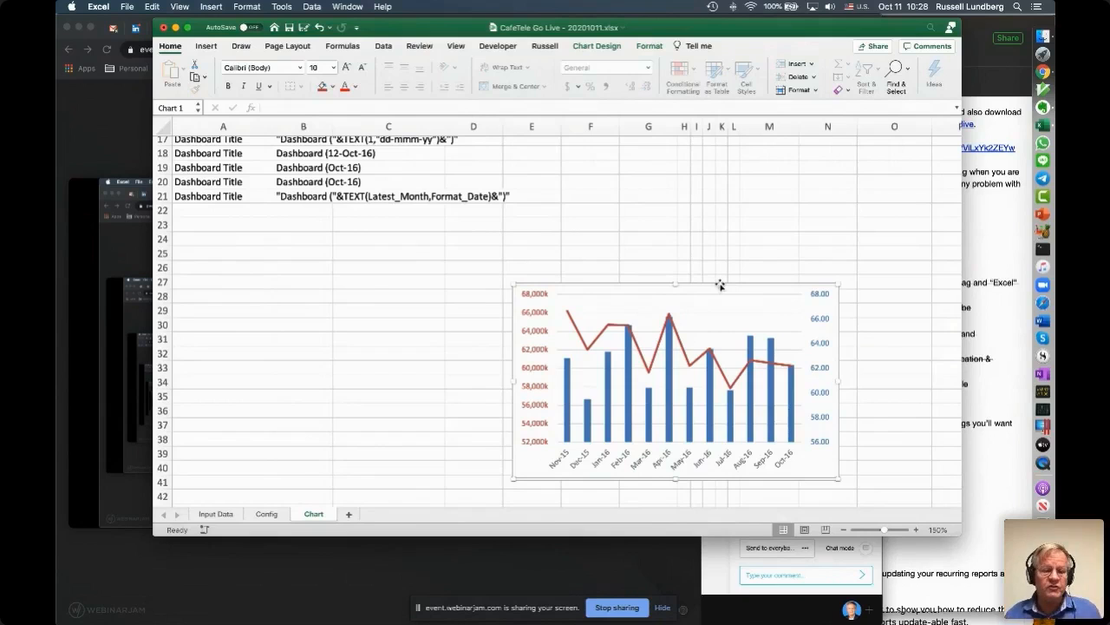
# Step: Check the webinar chat in Chrome and return to the Chart sheet in Excel to review the title rows and chart
pyautogui.press('super+Tab')
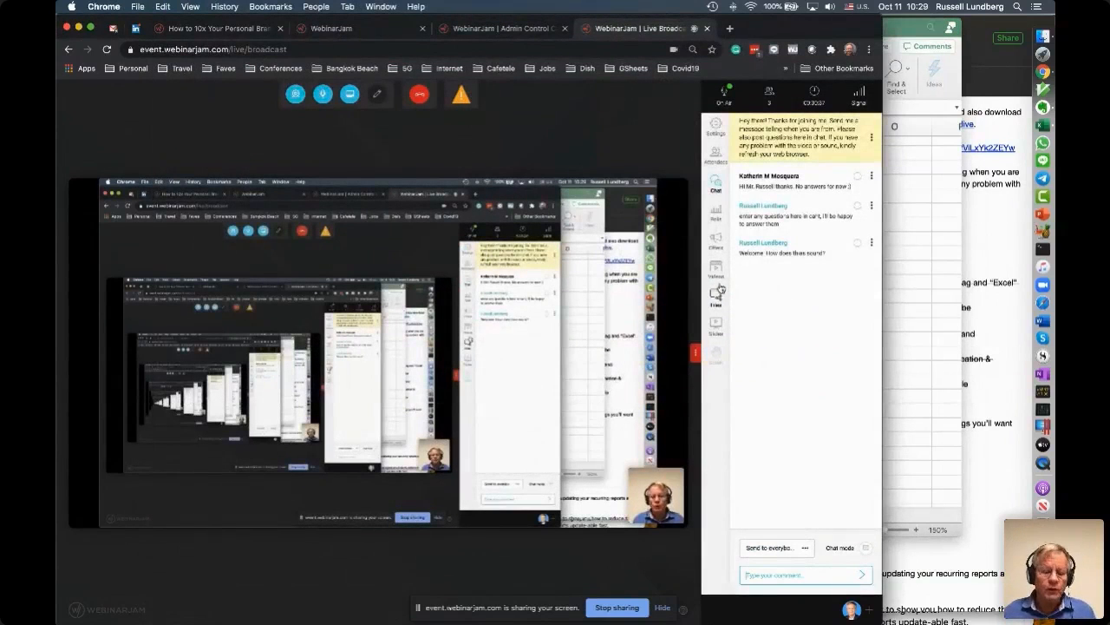
pyautogui.press('super+Tab')
pyautogui.click(217, 251)
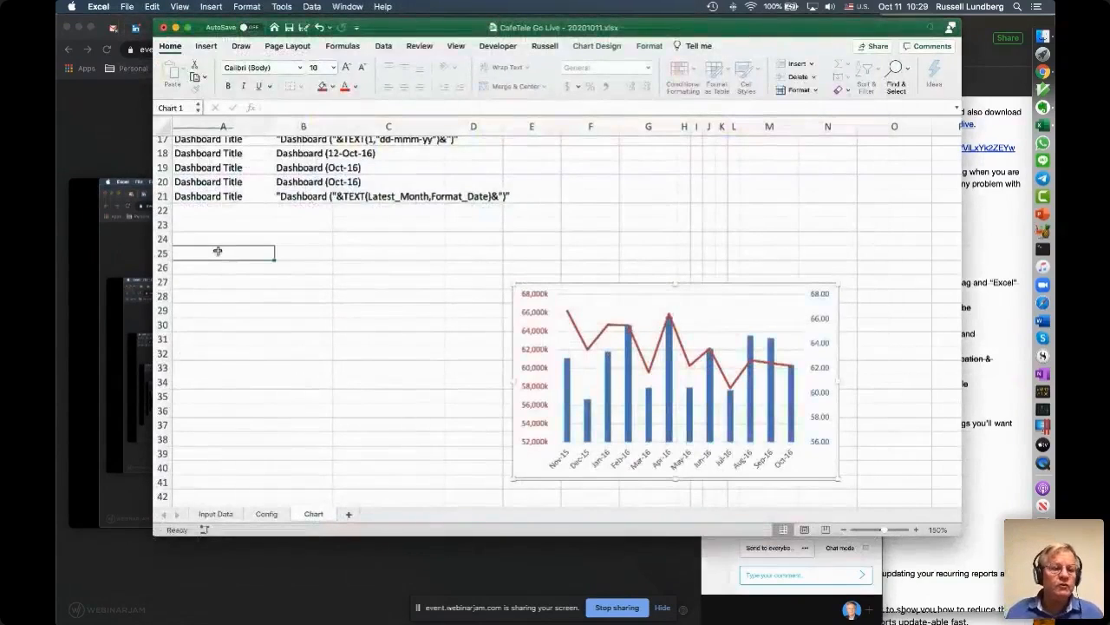
pyautogui.press('Up')
pyautogui.press('Up')
pyautogui.press('Up')
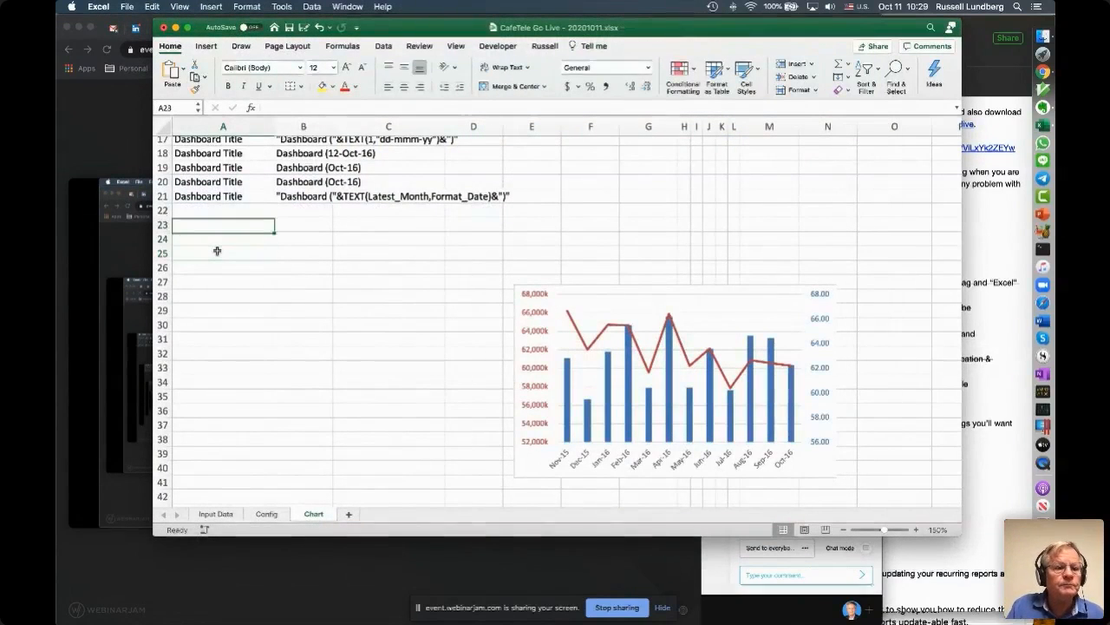
pyautogui.scroll(1, 260, 169)
pyautogui.scroll(5, 260, 169)
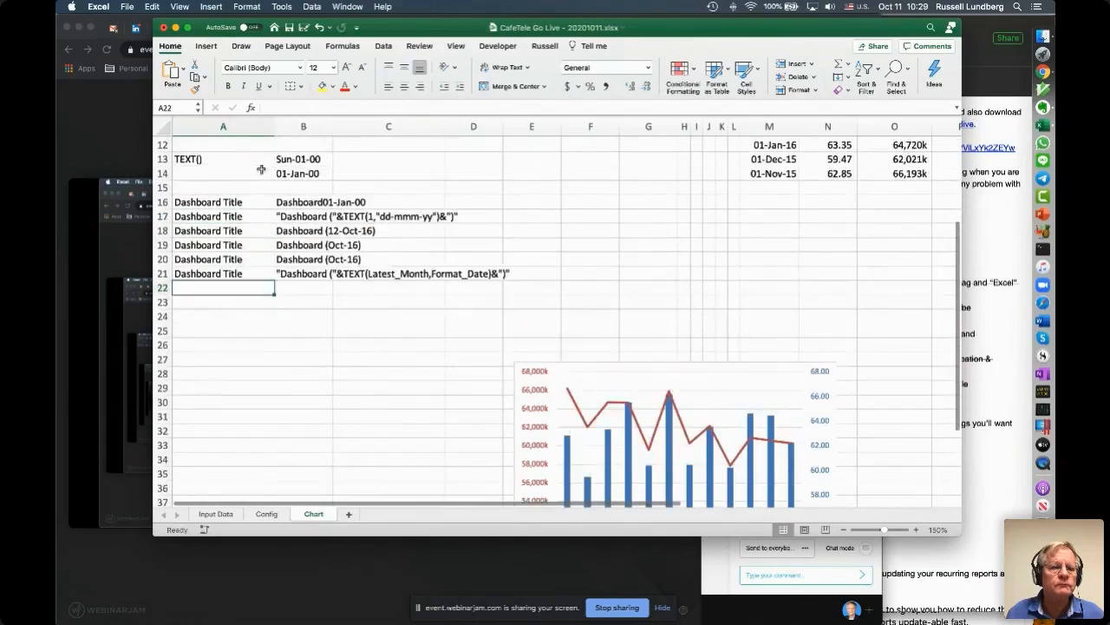
pyautogui.scroll(-5, 260, 169)
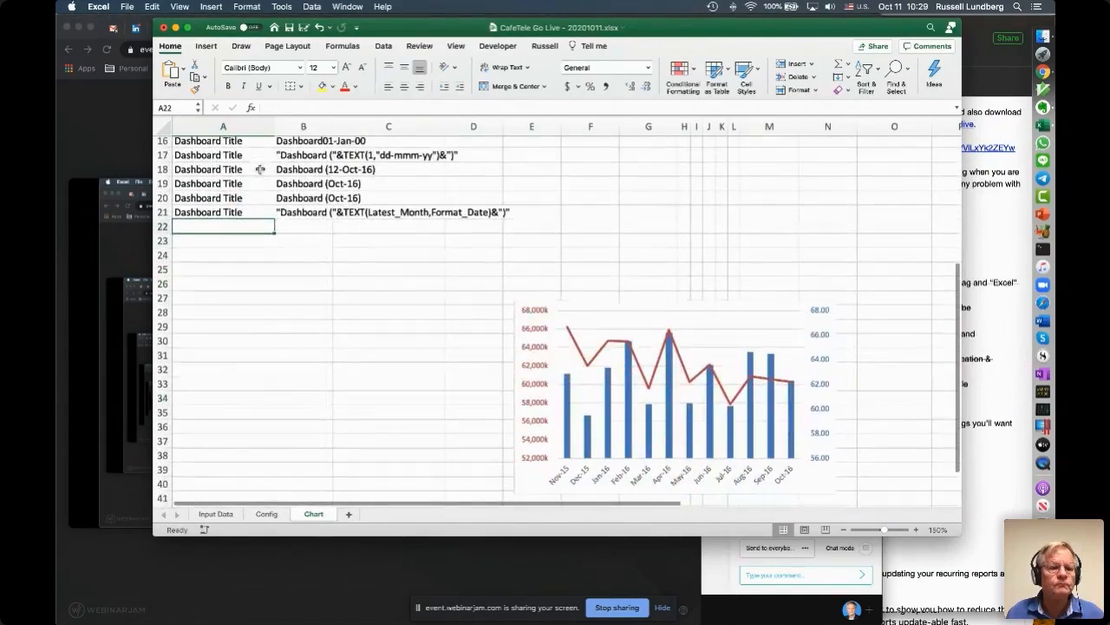
pyautogui.scroll(4, 260, 169)
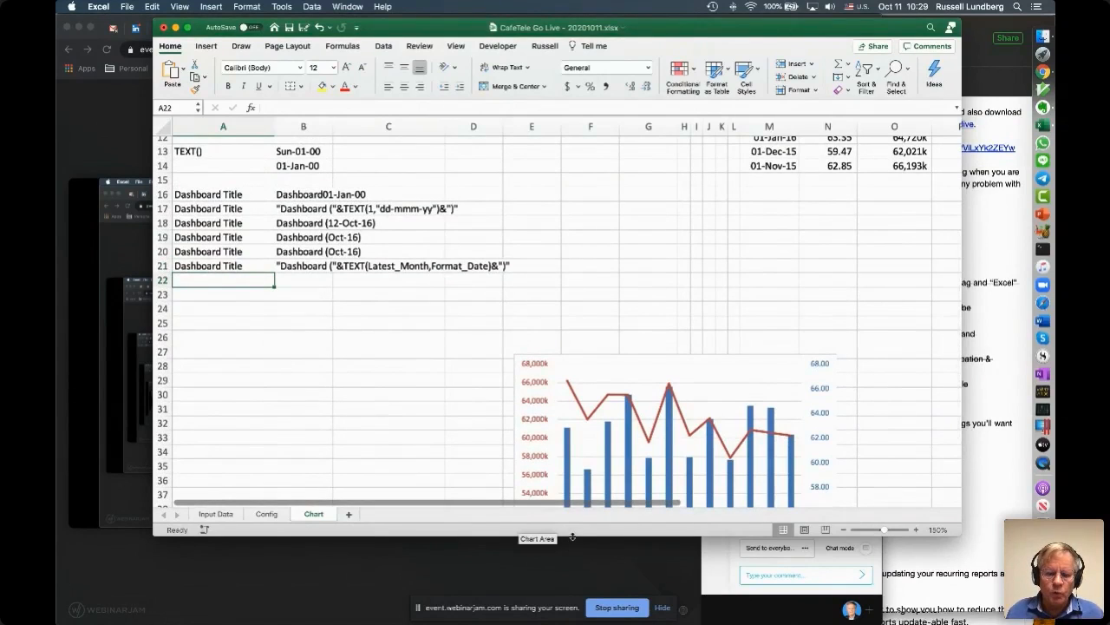
# Step: Enlarge the workbook window downward to show the whole chart and enter the label Chart Title in A24
pyautogui.moveTo(573, 538); pyautogui.dragTo(572, 601)
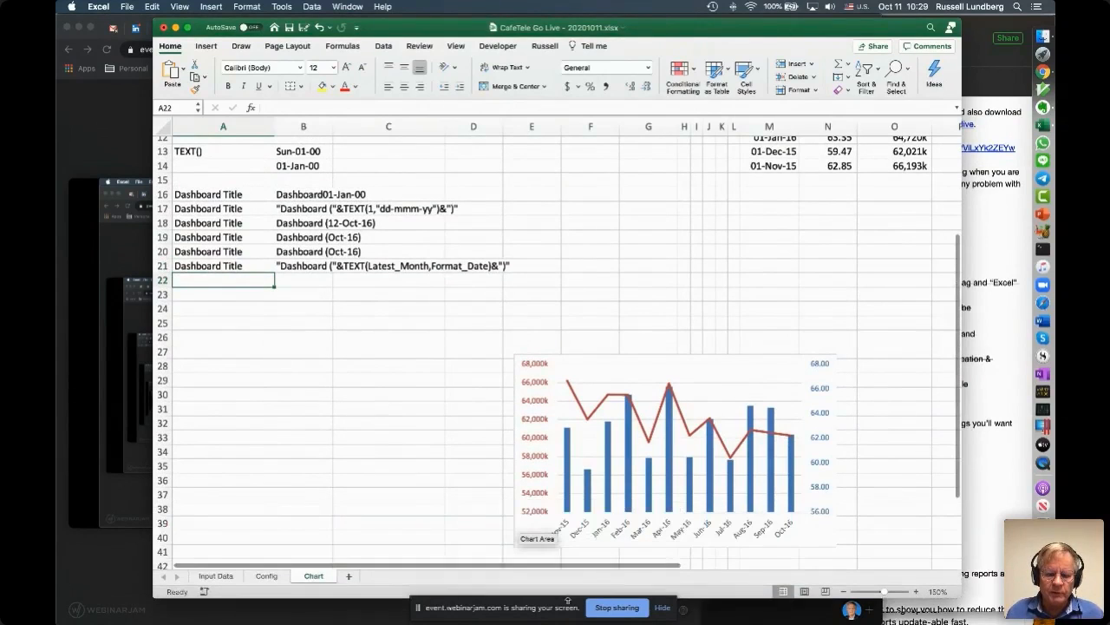
pyautogui.moveTo(213, 296); pyautogui.dragTo(212, 309)
pyautogui.click(213, 309)
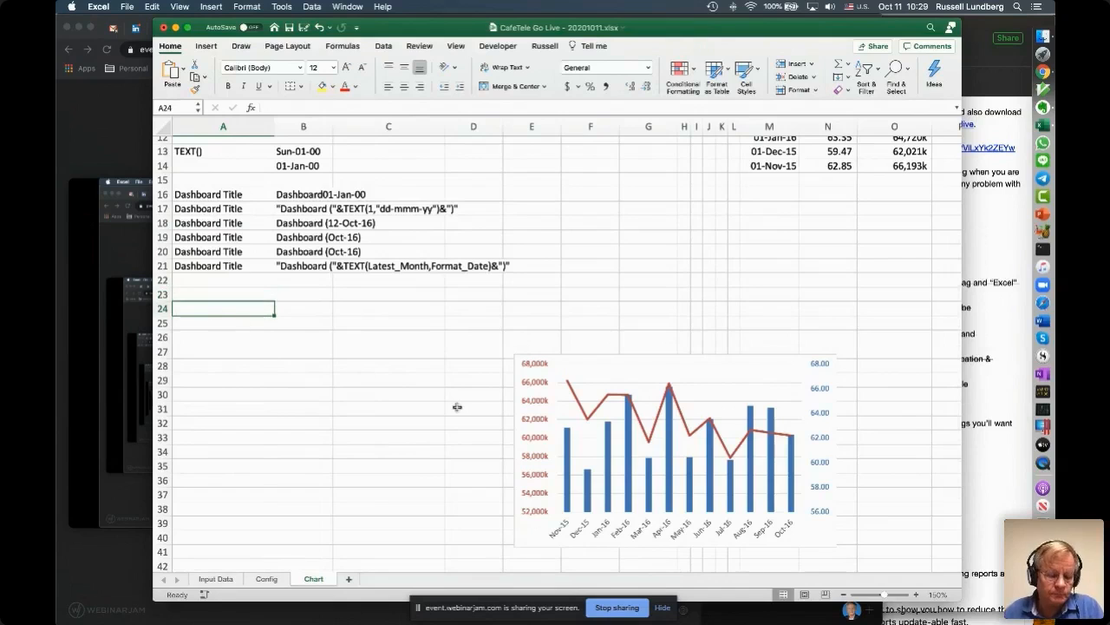
pyautogui.write('Chart Title')
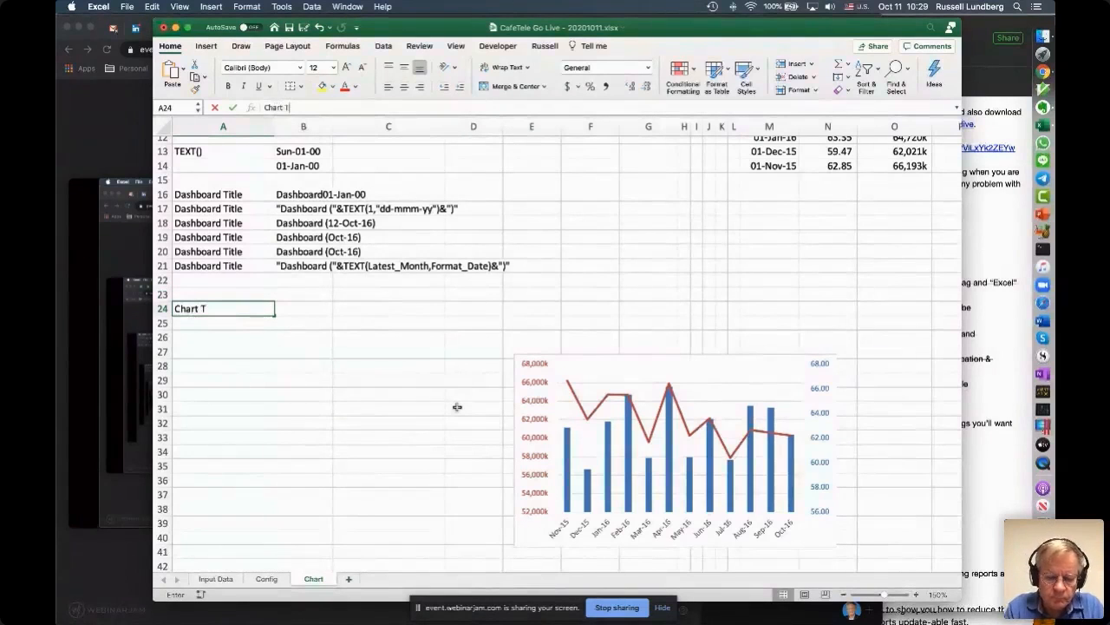
pyautogui.press('Return')
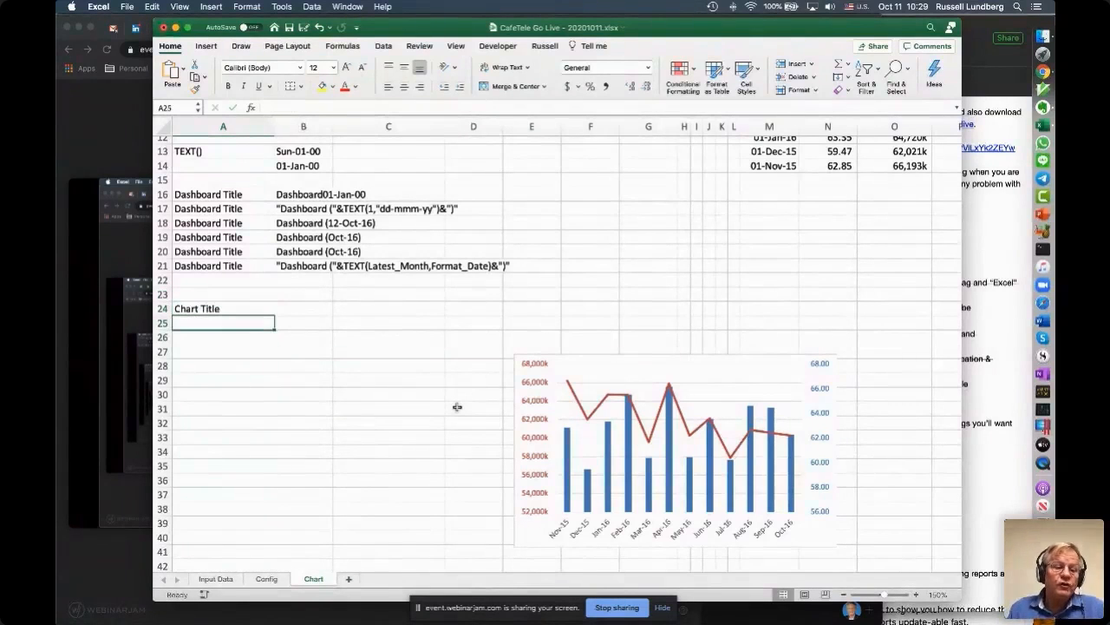
# Step: Enter DLD MOU as the chart title text in B24, next to the Chart Title label
pyautogui.press('Up')
pyautogui.press('Right')
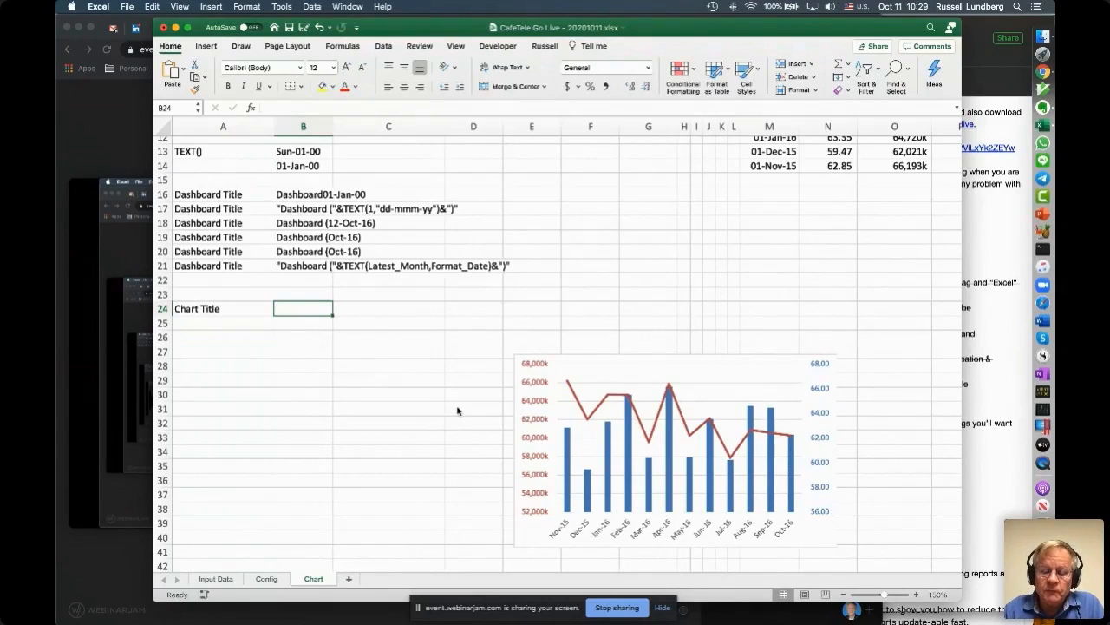
pyautogui.write('MODU')
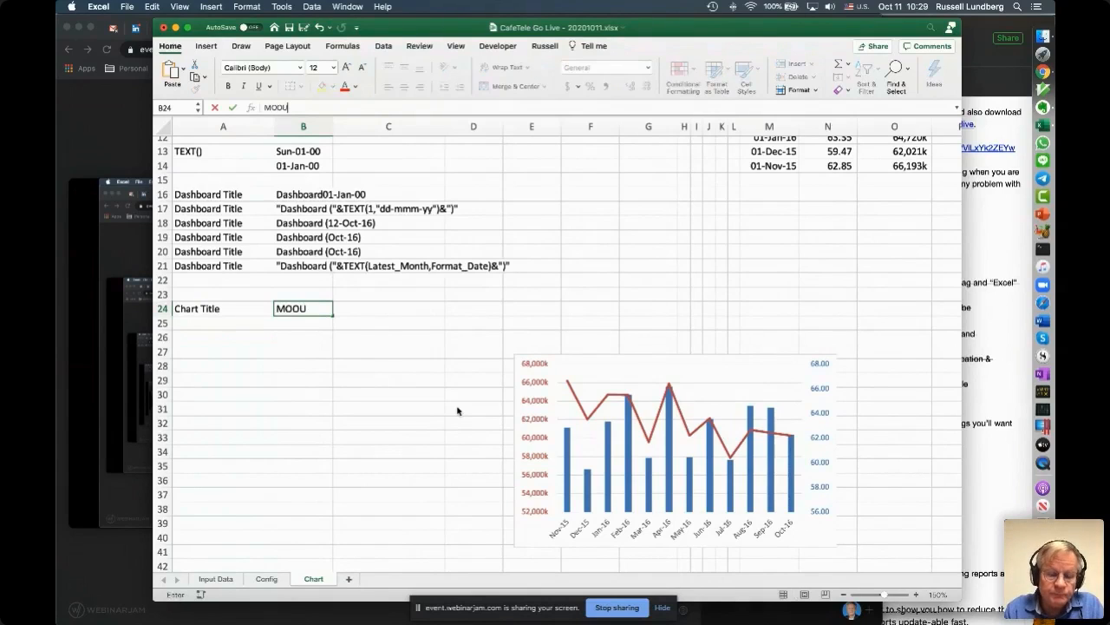
pyautogui.press('BackSpace')
pyautogui.press('BackSpace')
pyautogui.write('U')
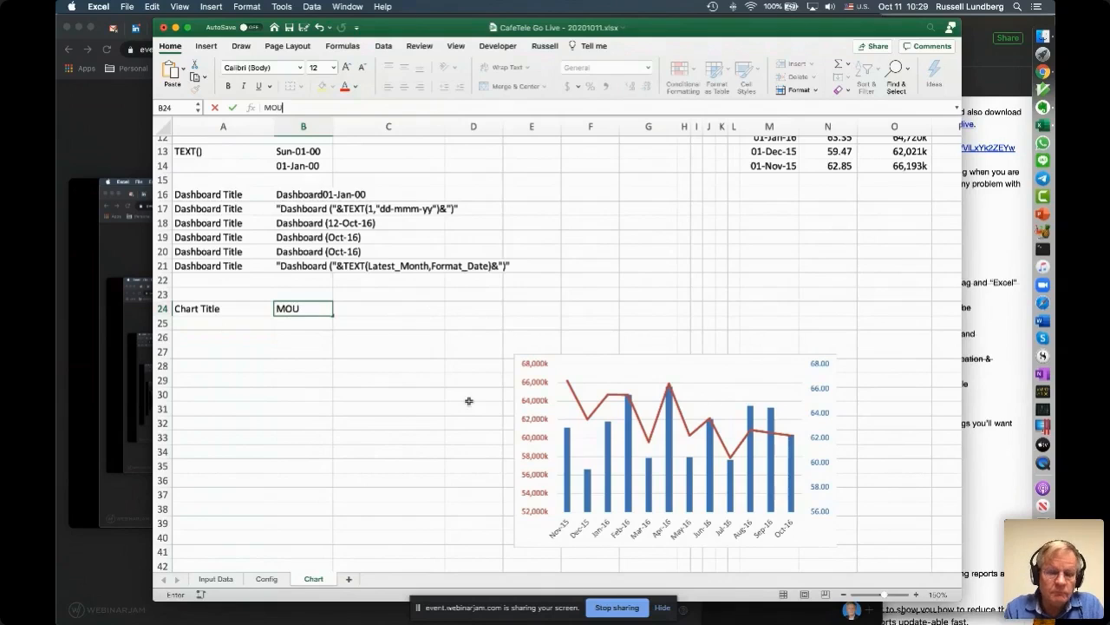
pyautogui.click(265, 107)
pyautogui.write('DLD')
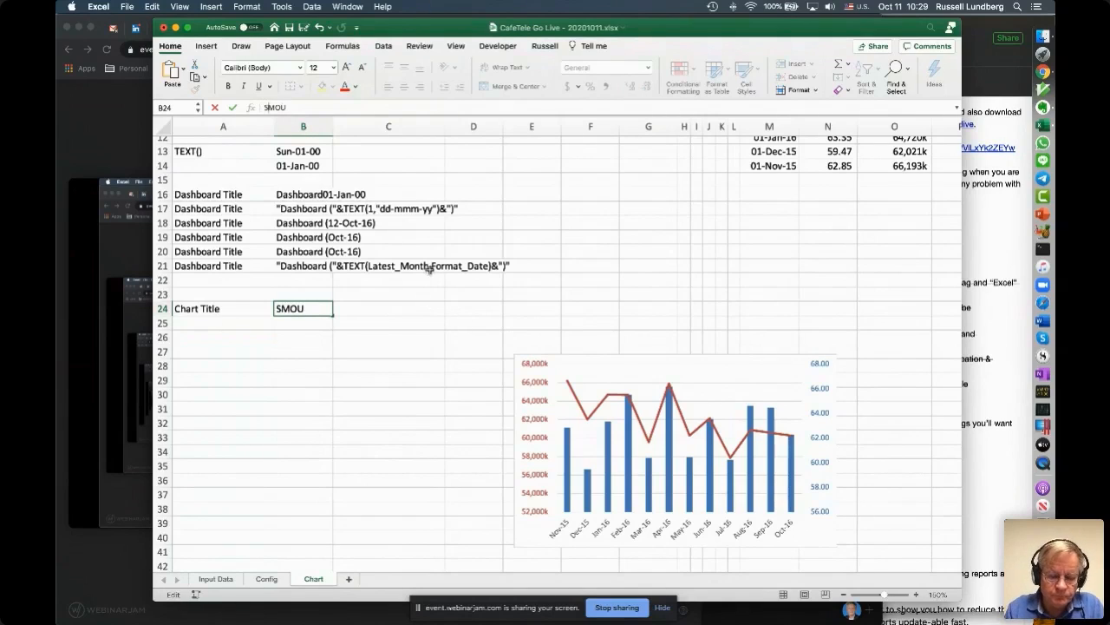
pyautogui.press('Return')
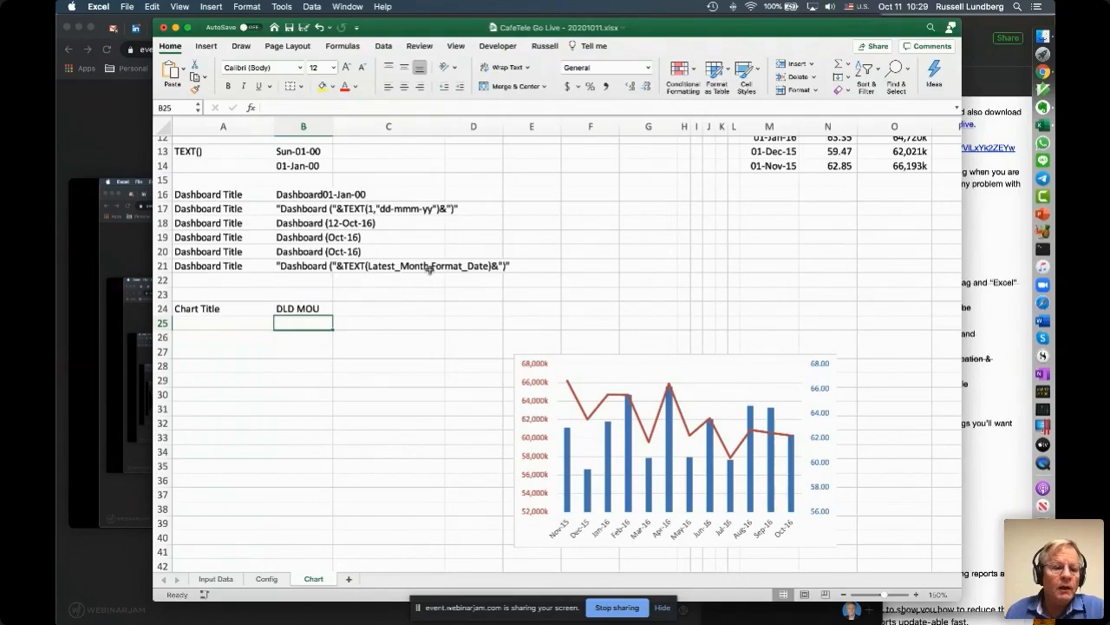
pyautogui.click(304, 308)
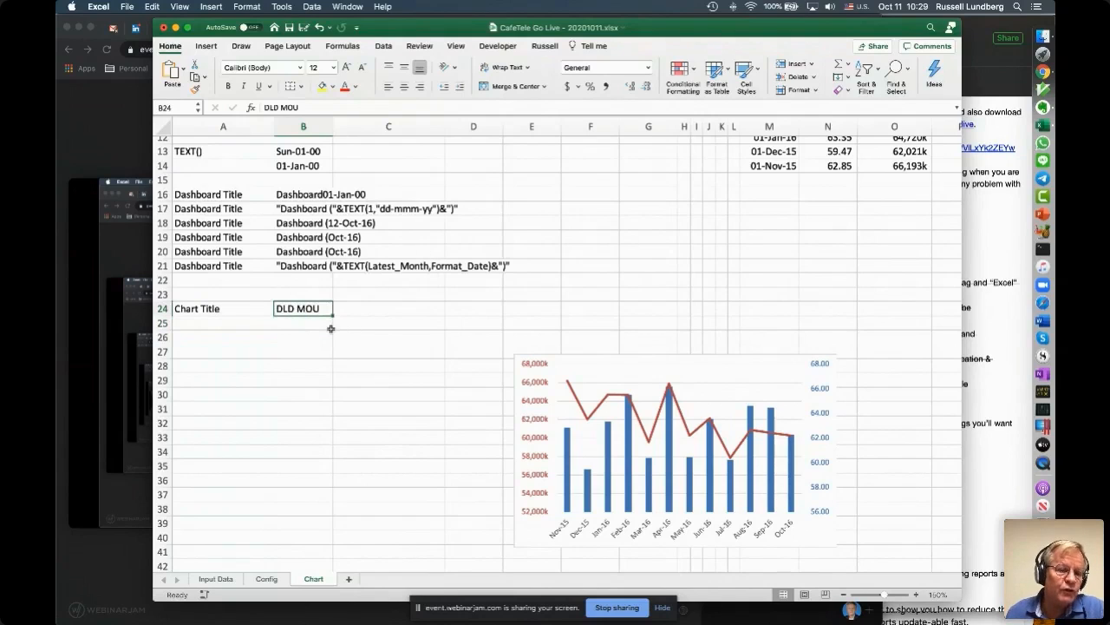
# Step: Rework B24 into a formula that joins the text "DLD MOU (" with a TEXT function taking the named cell Latest_Month as its value
pyautogui.click(265, 107)
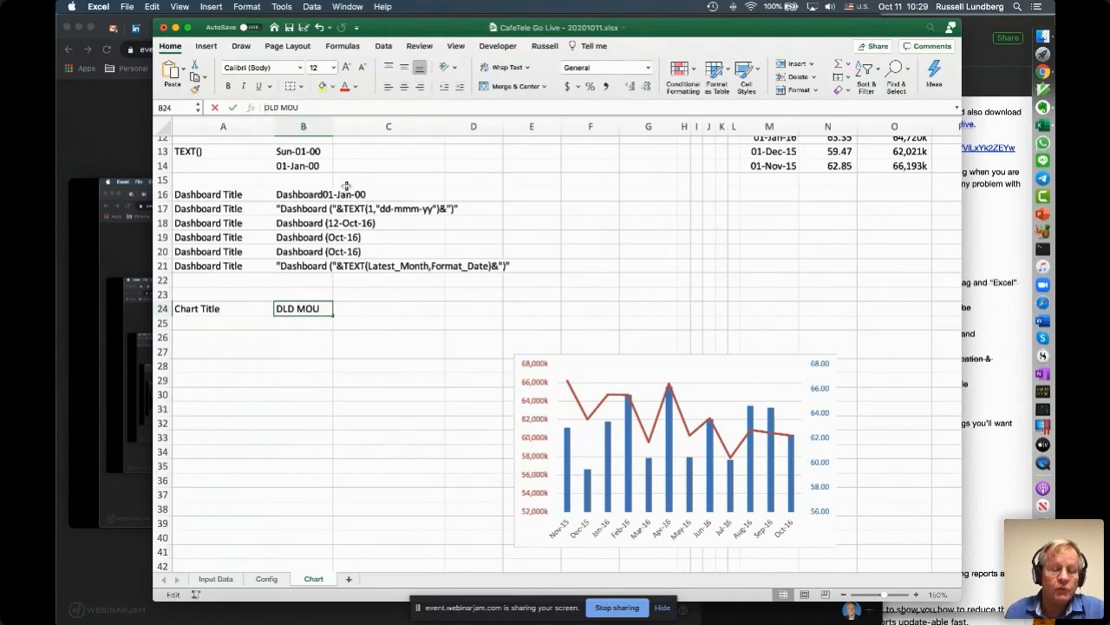
pyautogui.write('=')
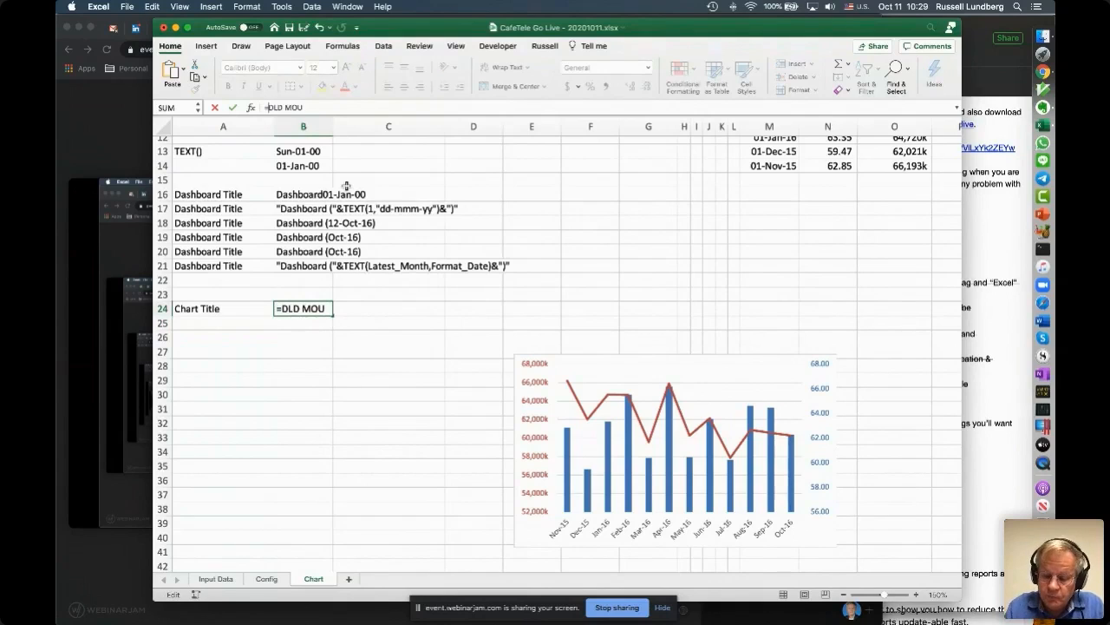
pyautogui.write('"DLD')
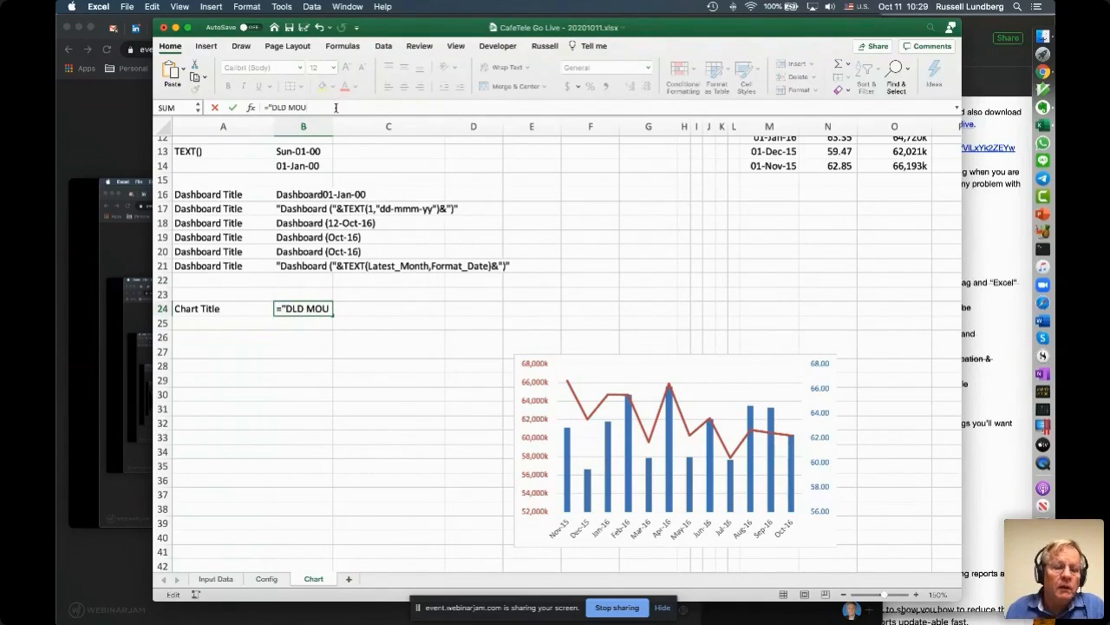
pyautogui.write(' MOU (')
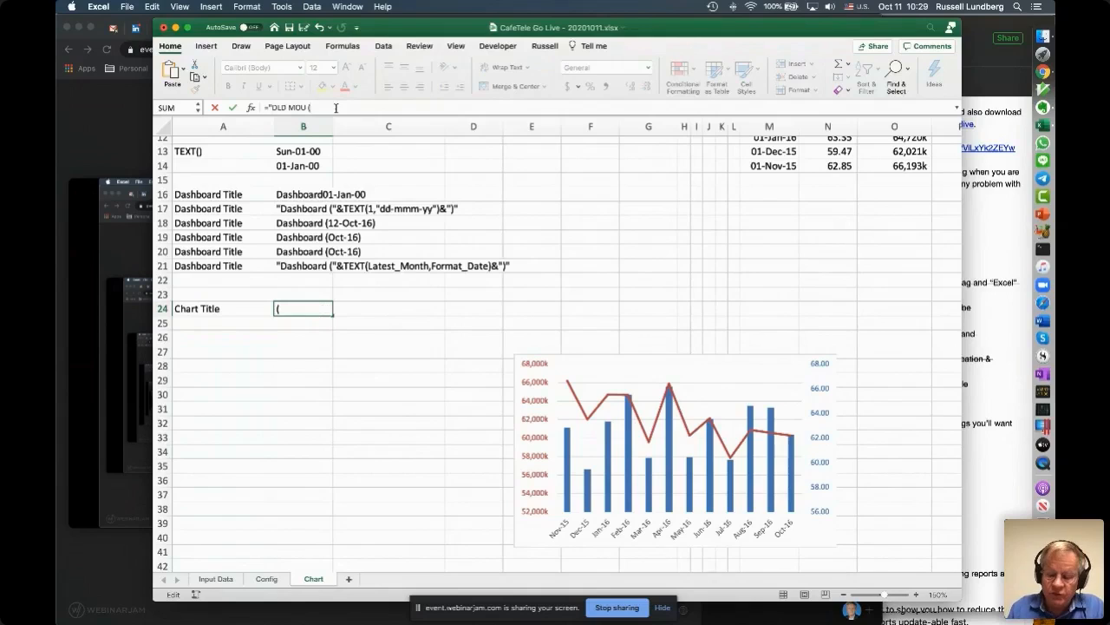
pyautogui.write('"')
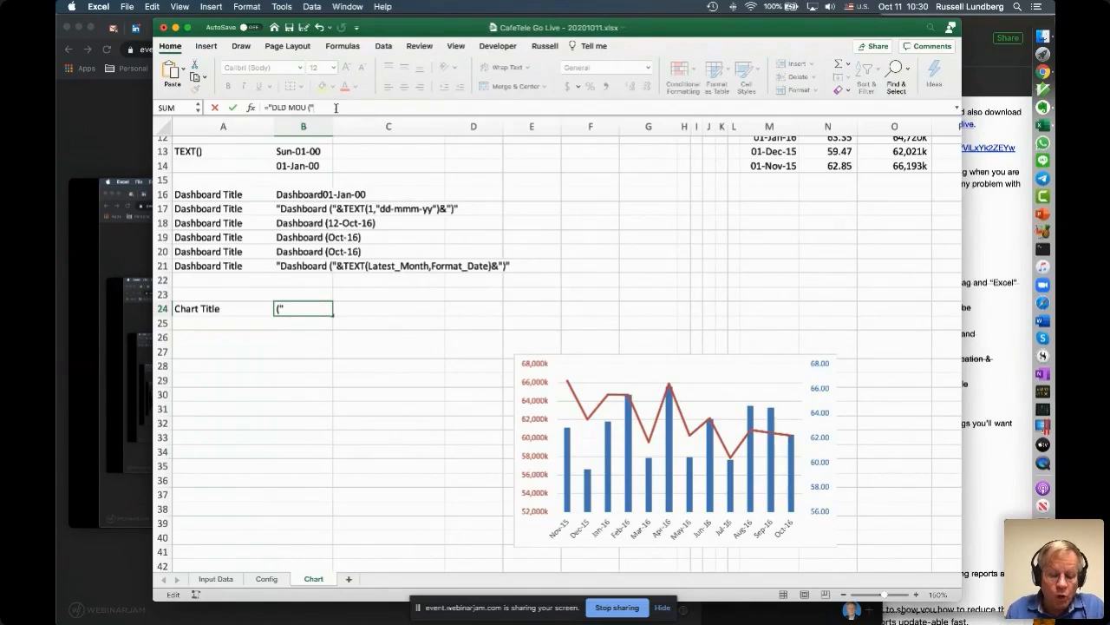
pyautogui.write('&')
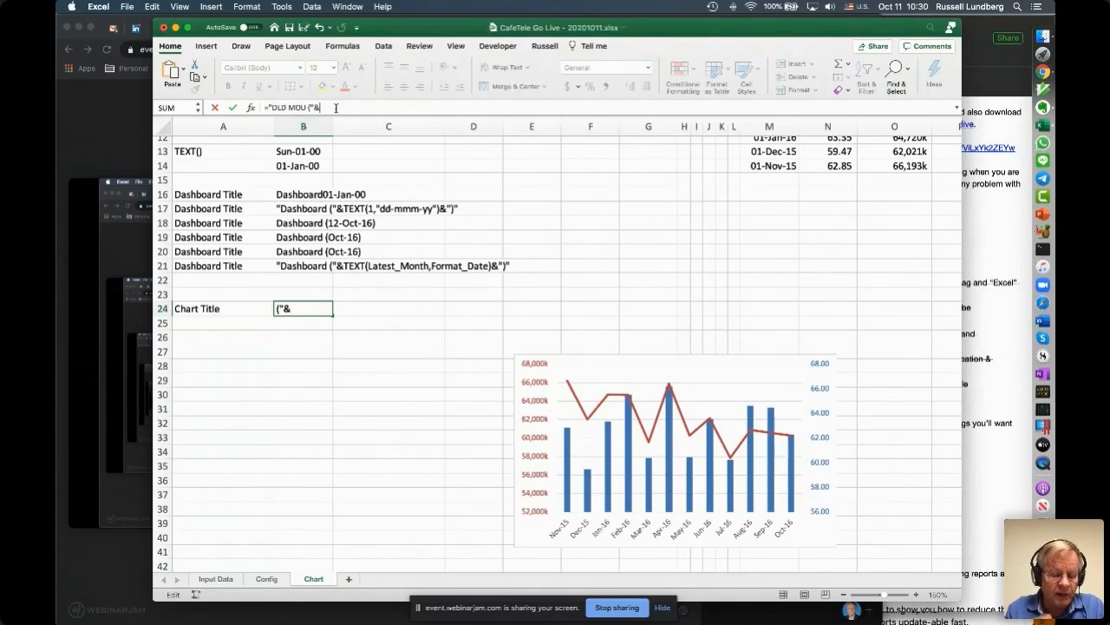
pyautogui.write('text')
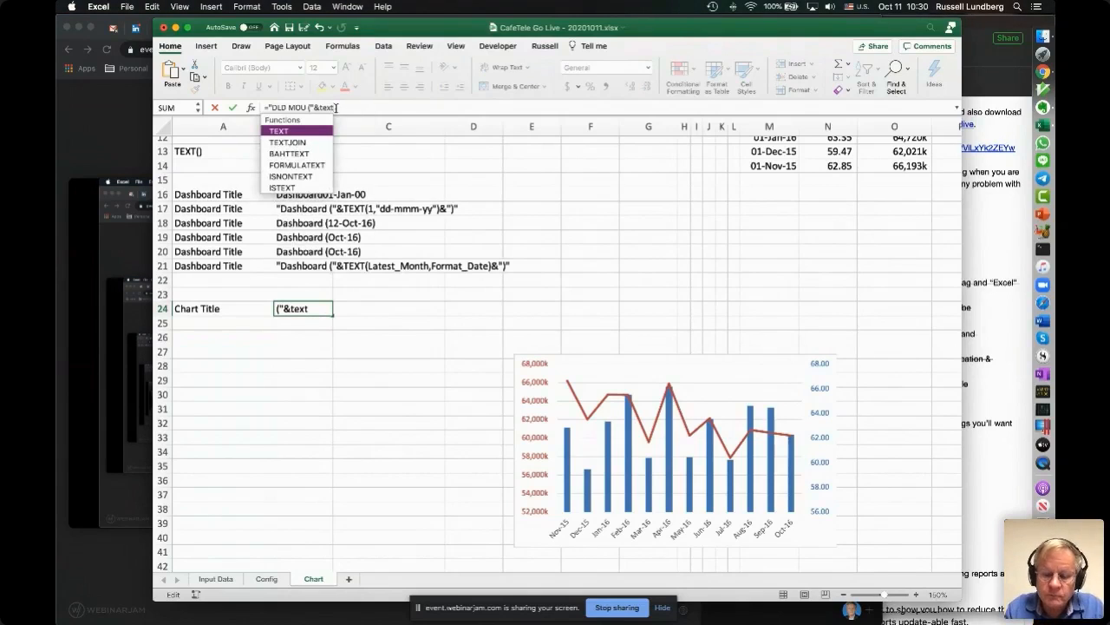
pyautogui.write('(')
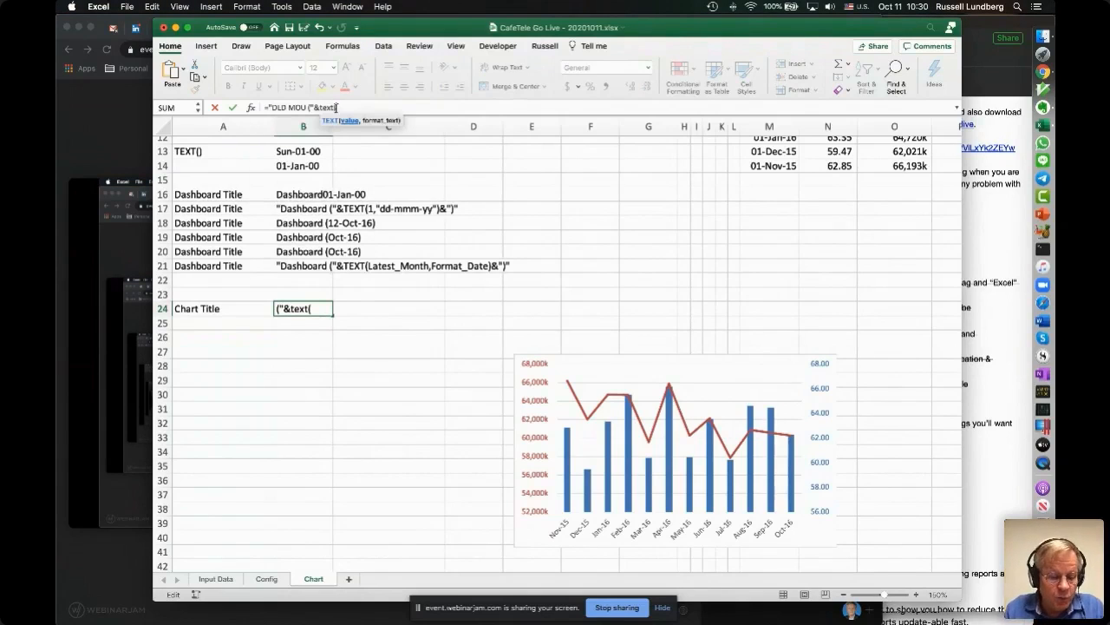
pyautogui.press('F3')
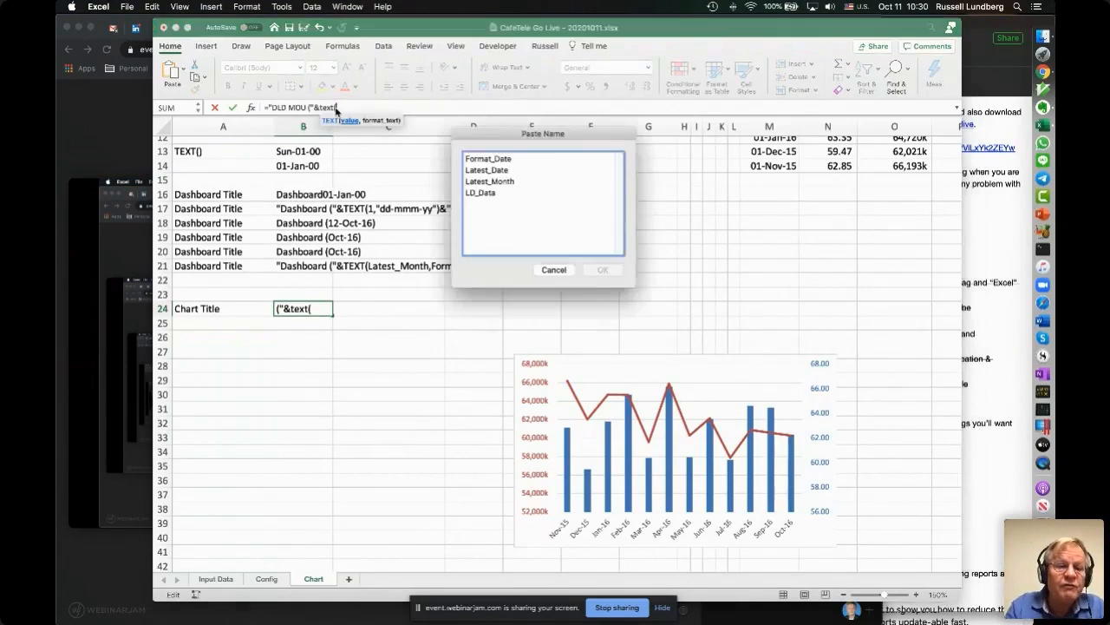
pyautogui.click(481, 182)
pyautogui.click(602, 270)
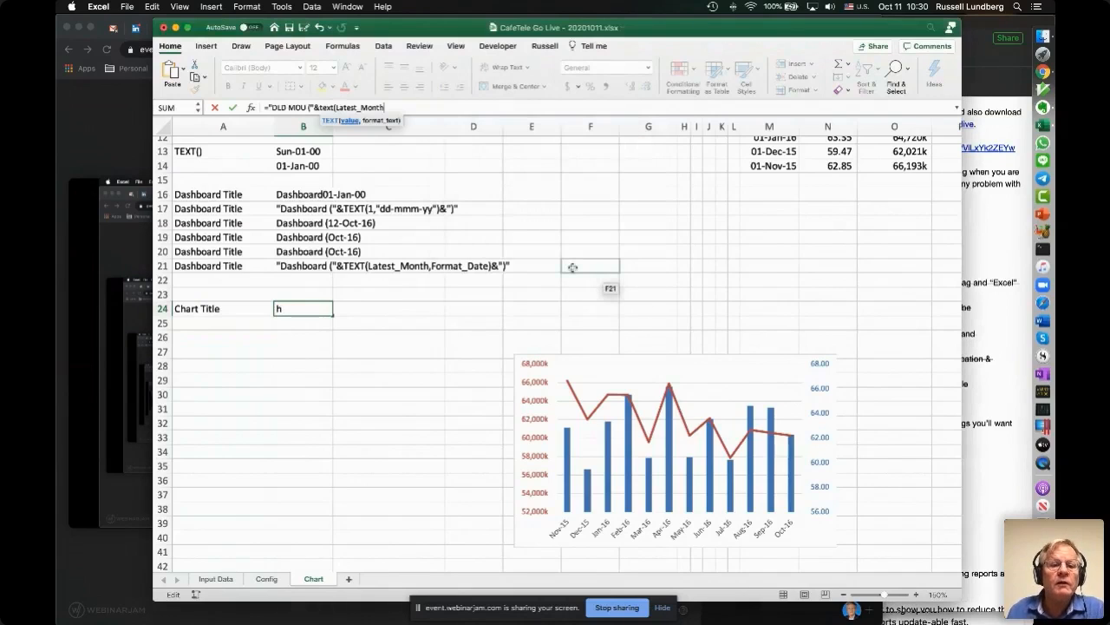
# Step: Complete the B24 formula with the named cell Format_Date as the TEXT format and a joined closing parenthesis ")"
pyautogui.write(',')
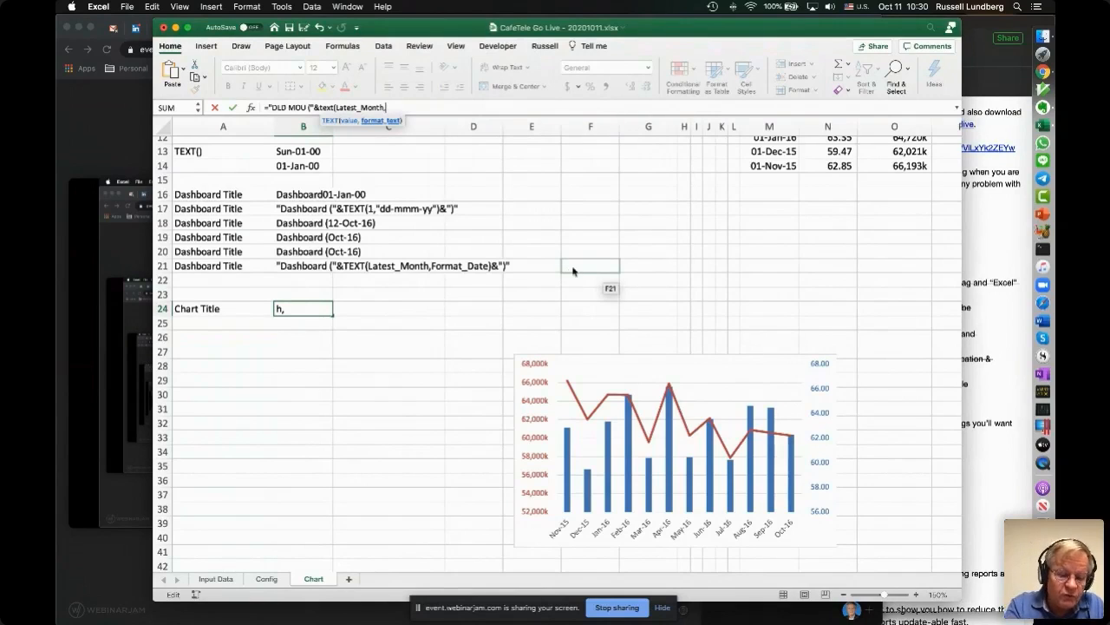
pyautogui.press('F3')
pyautogui.click(496, 159)
pyautogui.doubleClick(496, 159)
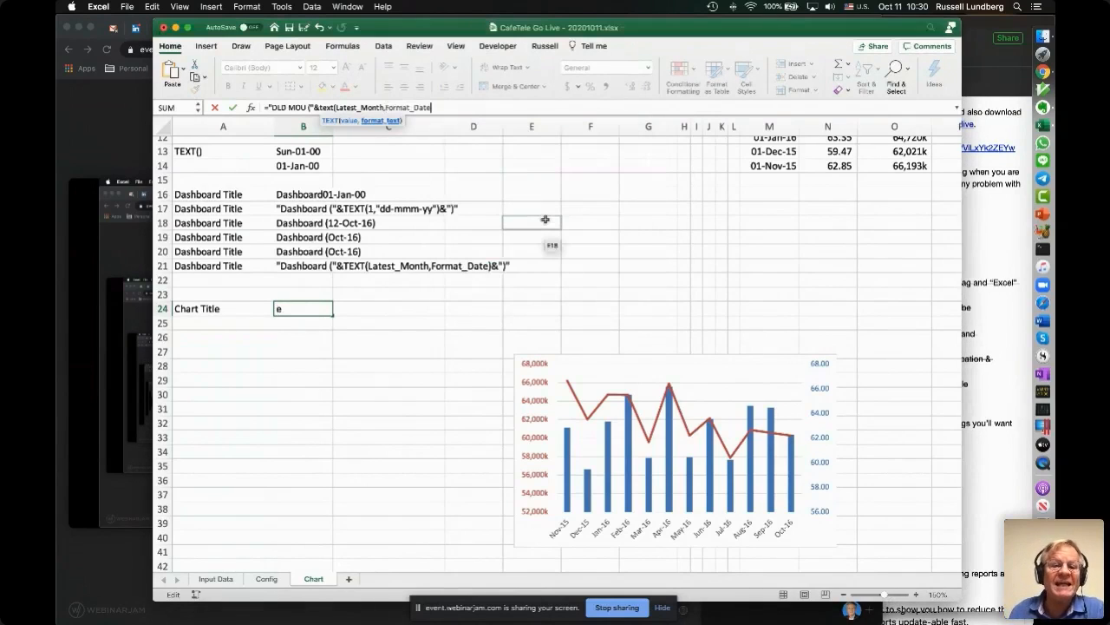
pyautogui.write(')')
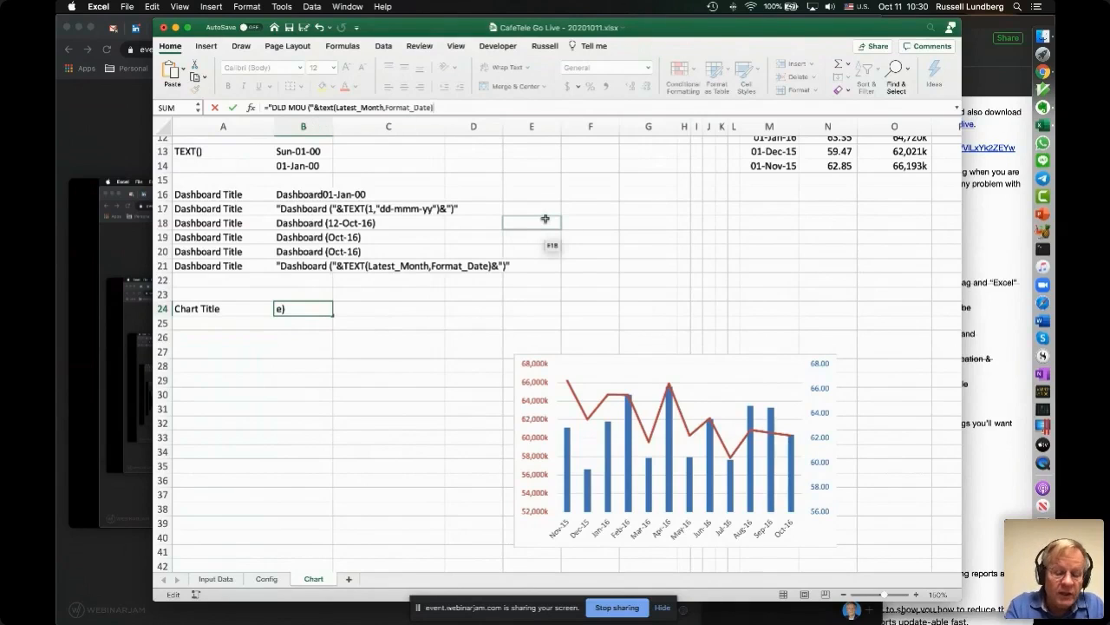
pyautogui.write('&')
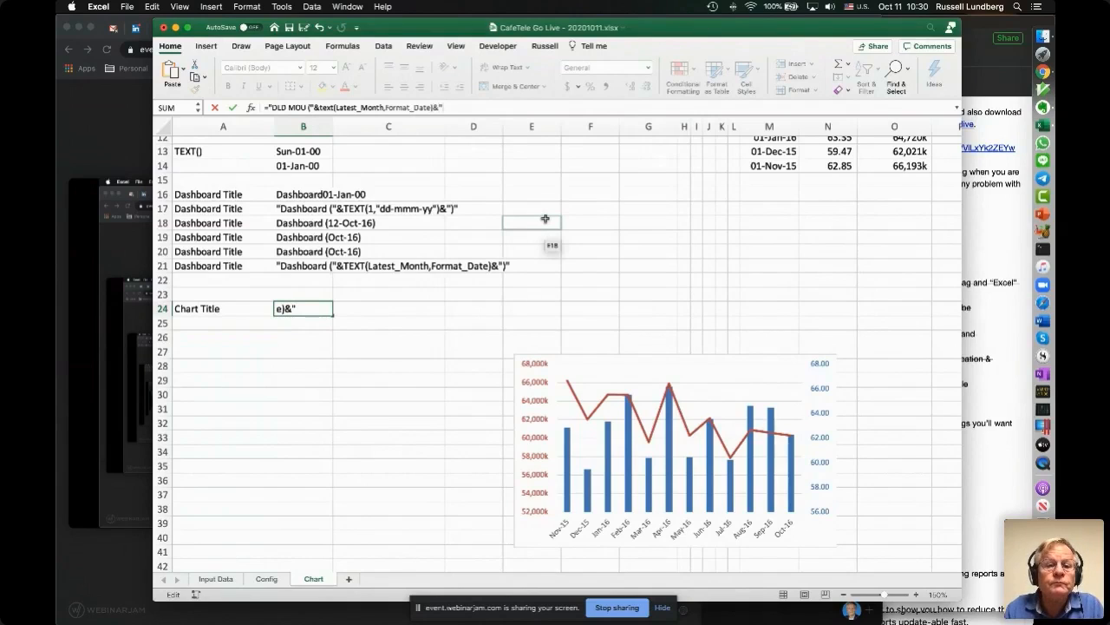
pyautogui.write('")')
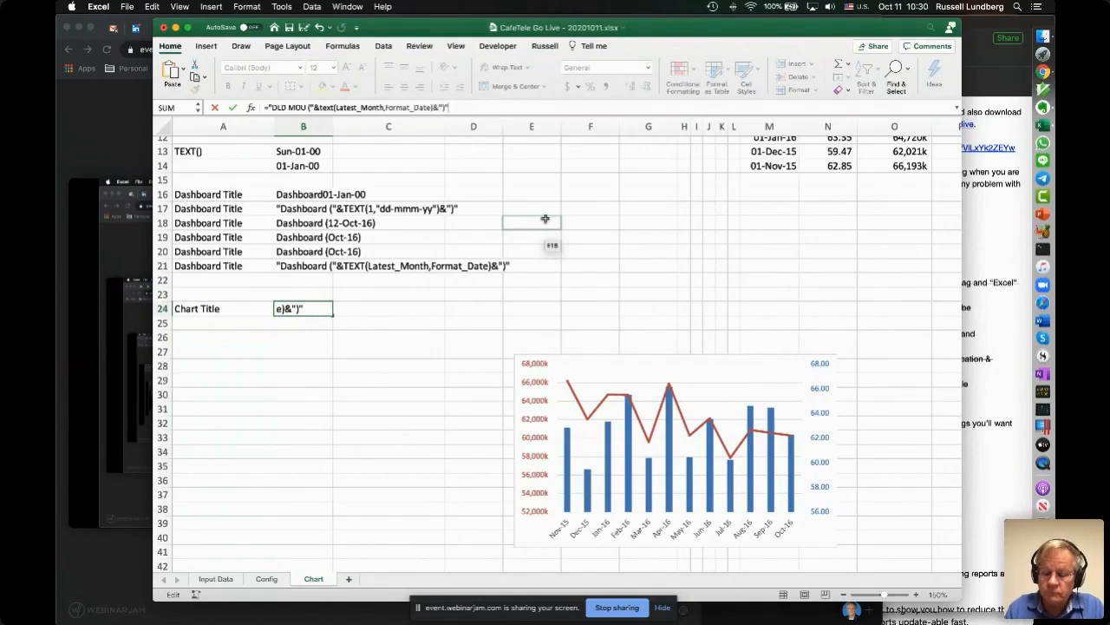
pyautogui.press('Return')
pyautogui.press('Up')
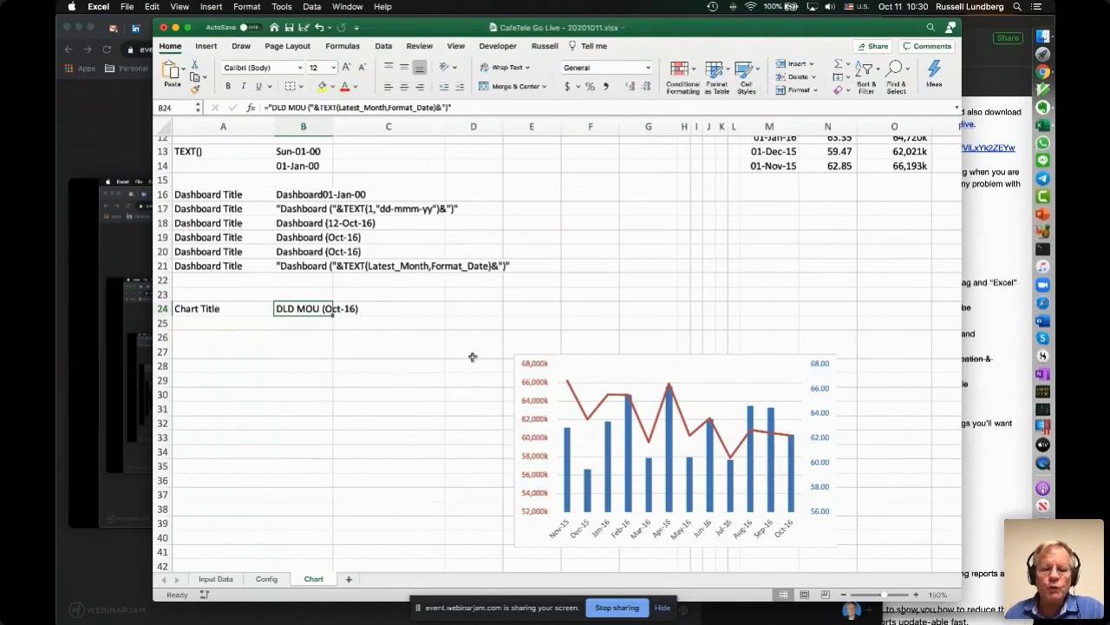
# Step: Move the chart up beside the Chart Title row, starting near row 23, and shift the workbook window slightly down
pyautogui.click(745, 357)
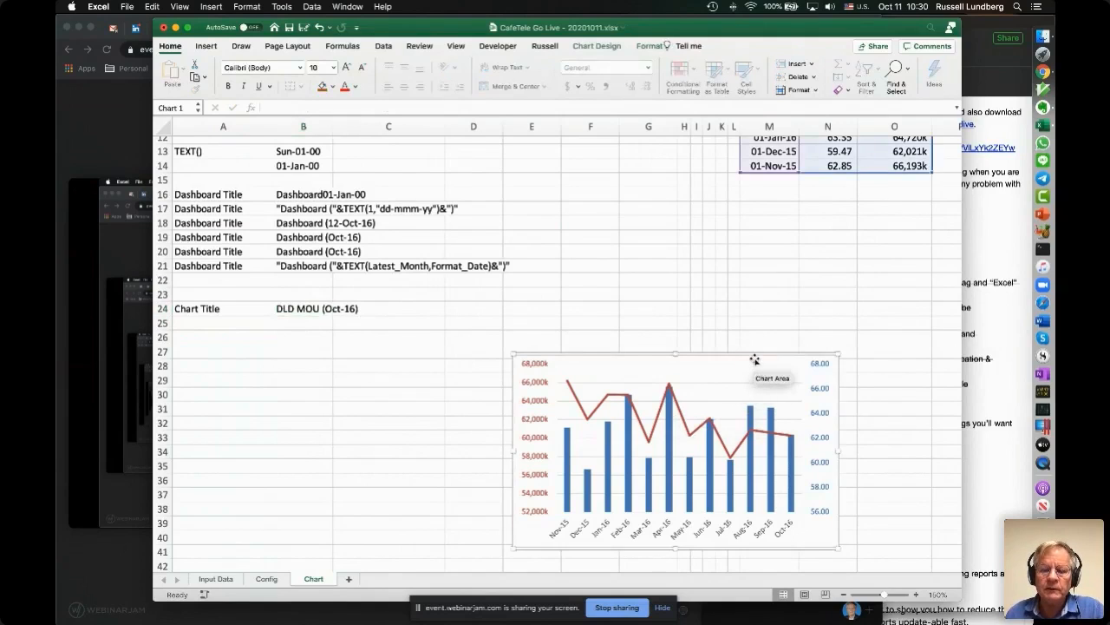
pyautogui.moveTo(746, 356); pyautogui.dragTo(753, 297)
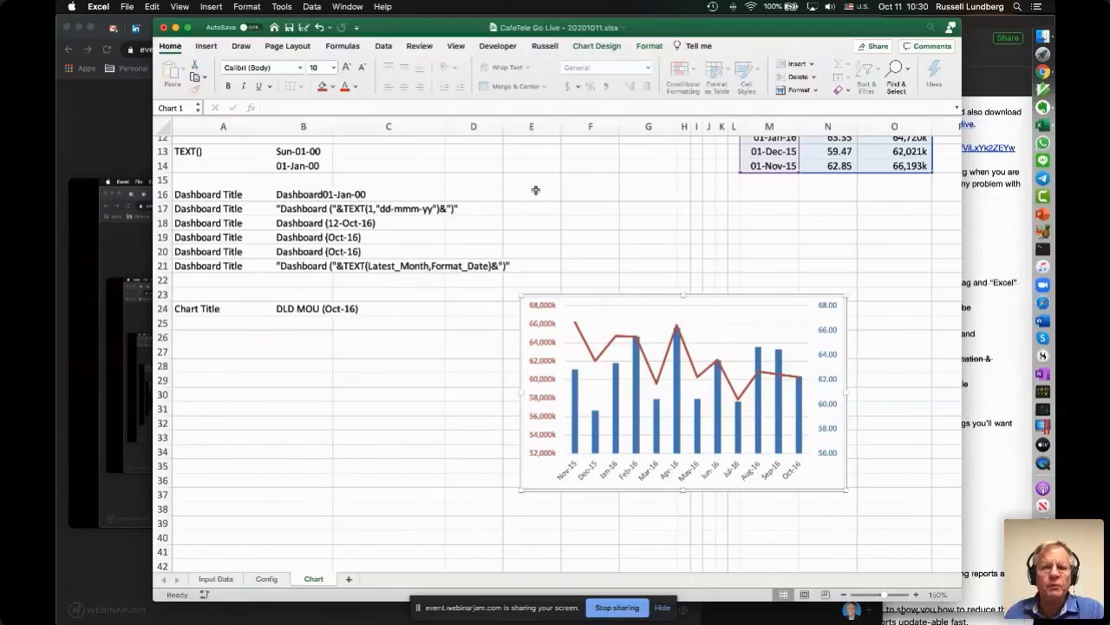
pyautogui.click(596, 45)
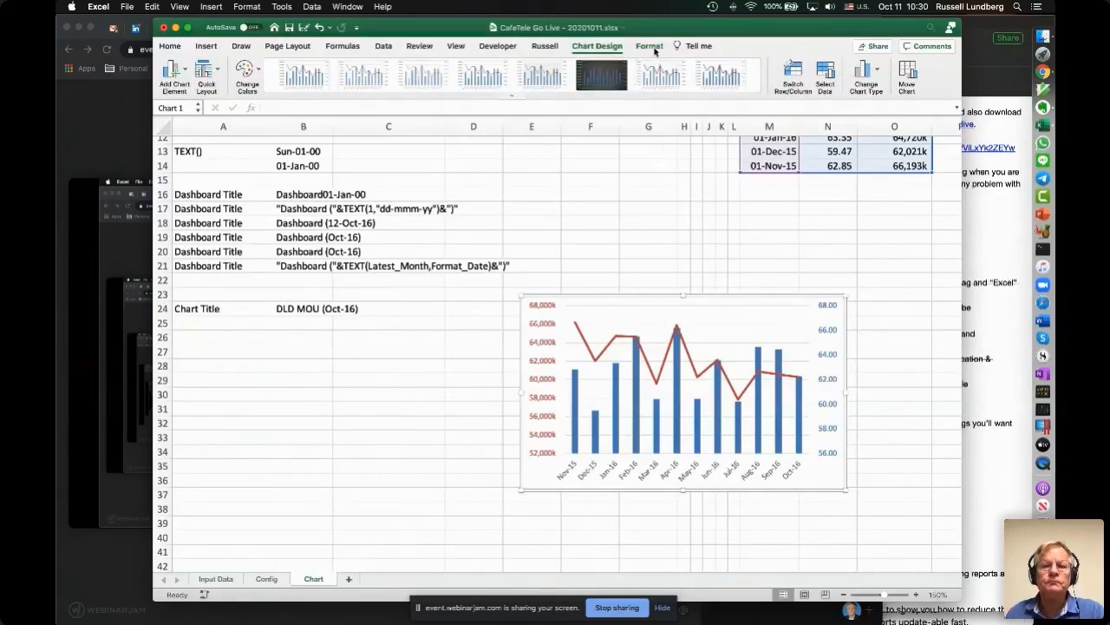
pyautogui.moveTo(661, 31); pyautogui.dragTo(652, 40)
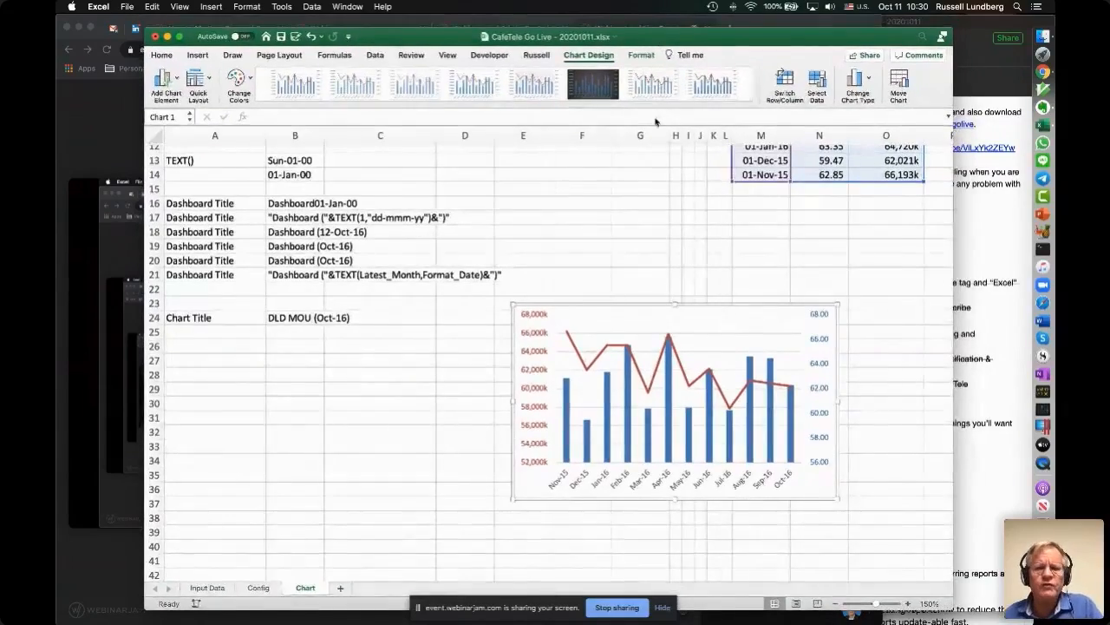
pyautogui.press('super+Tab')
pyautogui.press('super+Tab')
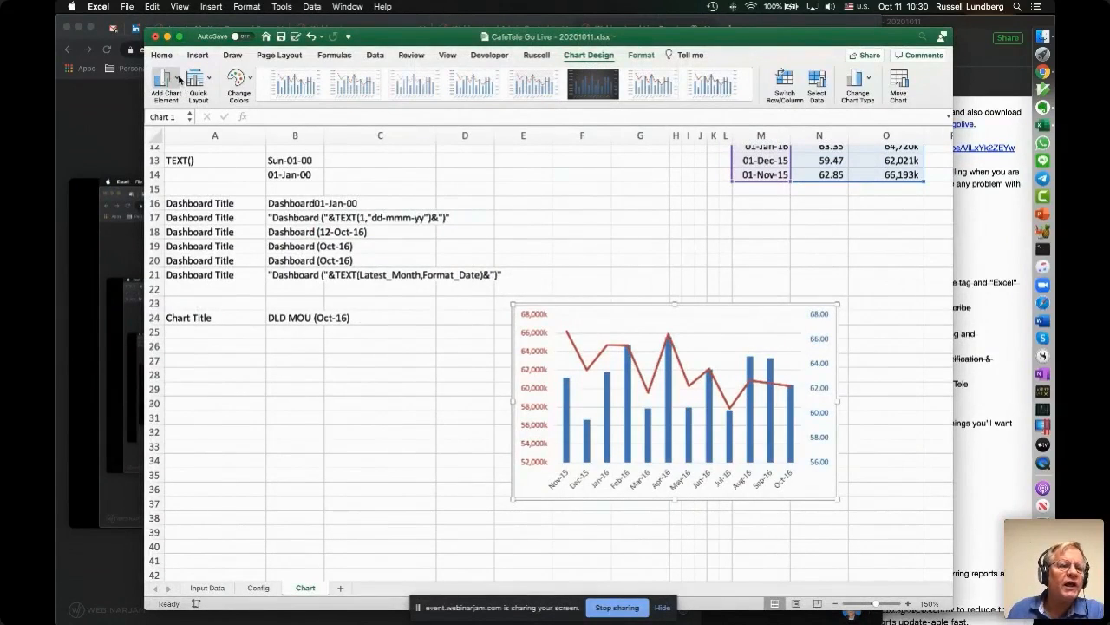
# Step: Add a chart title element positioned above the chart
pyautogui.click(180, 81)
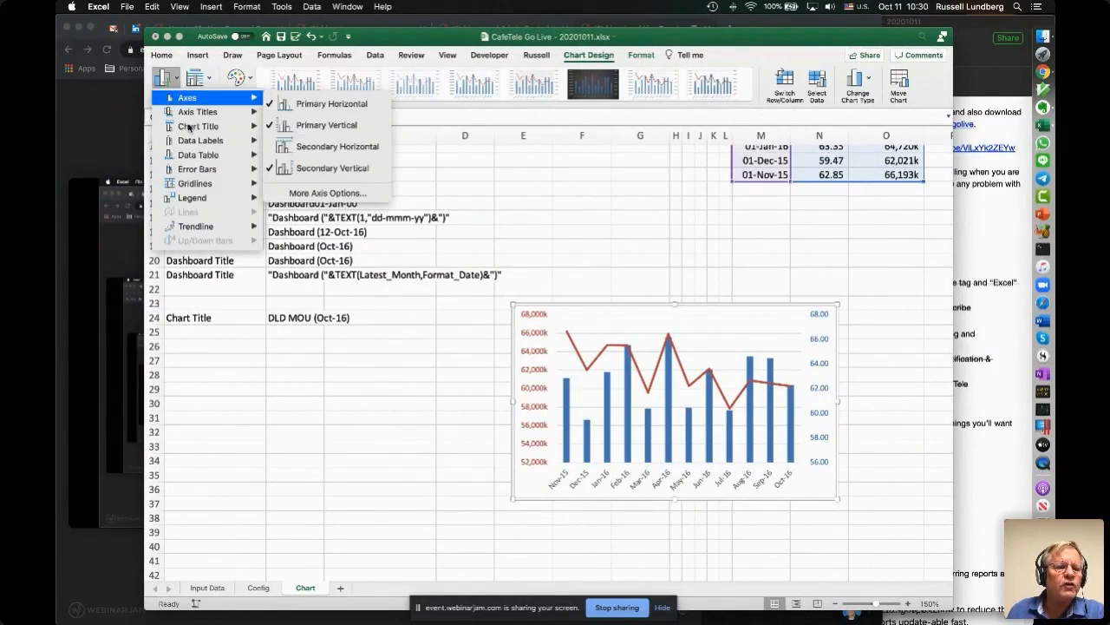
pyautogui.moveTo(194, 127)
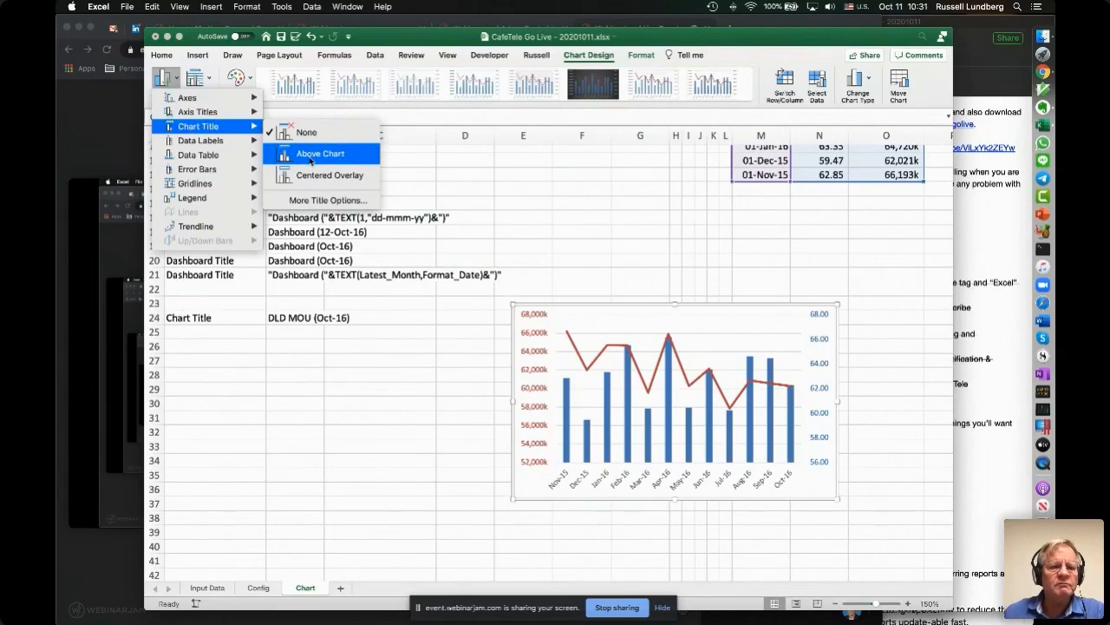
pyautogui.click(313, 155)
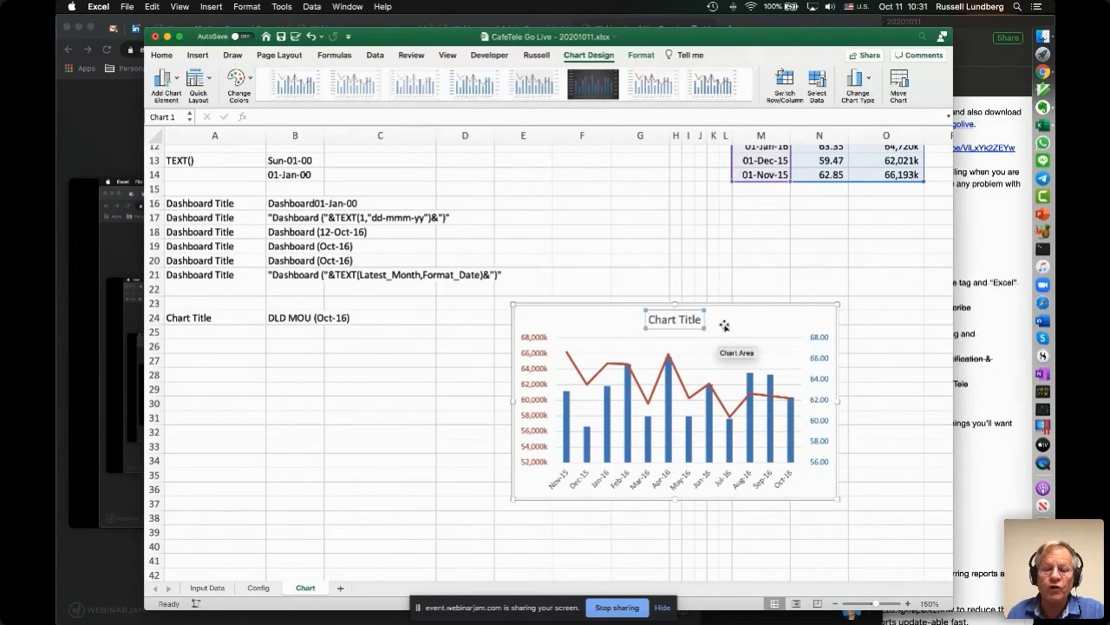
# Step: Link the chart title to cell B24 with =Chart!$B$24, and check the references behind the title, line series and column series
pyautogui.click(262, 115)
pyautogui.write('=')
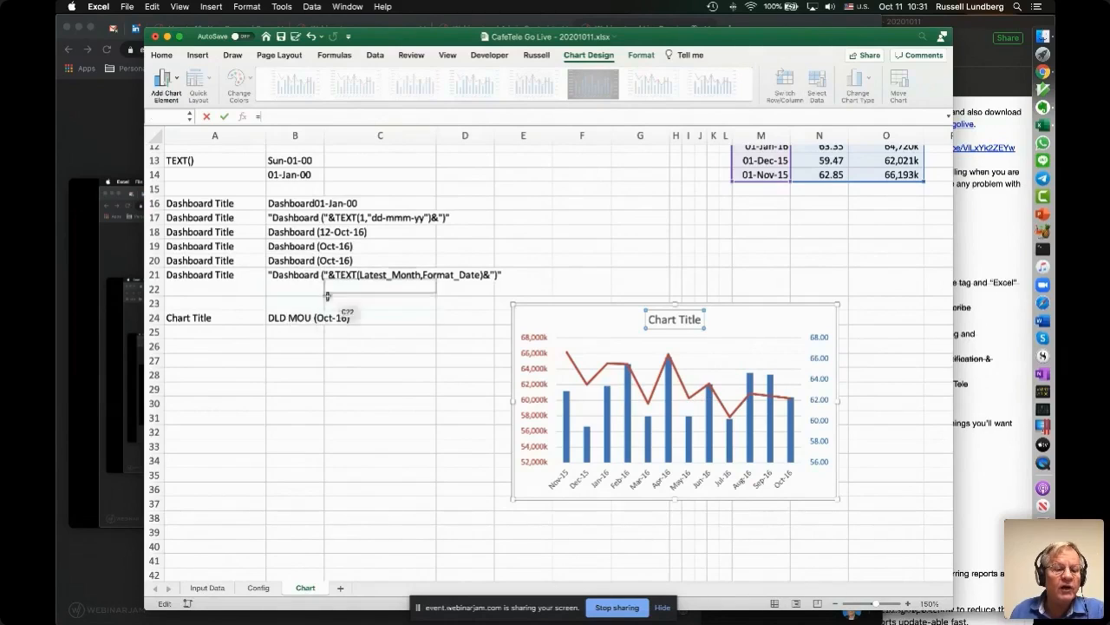
pyautogui.click(284, 318)
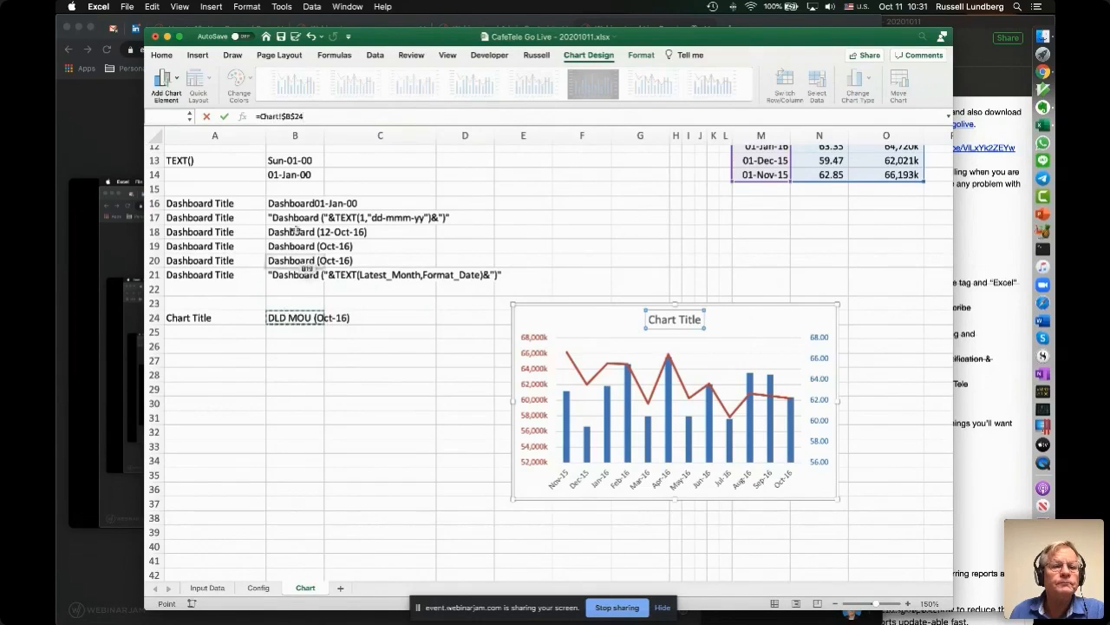
pyautogui.click(225, 117)
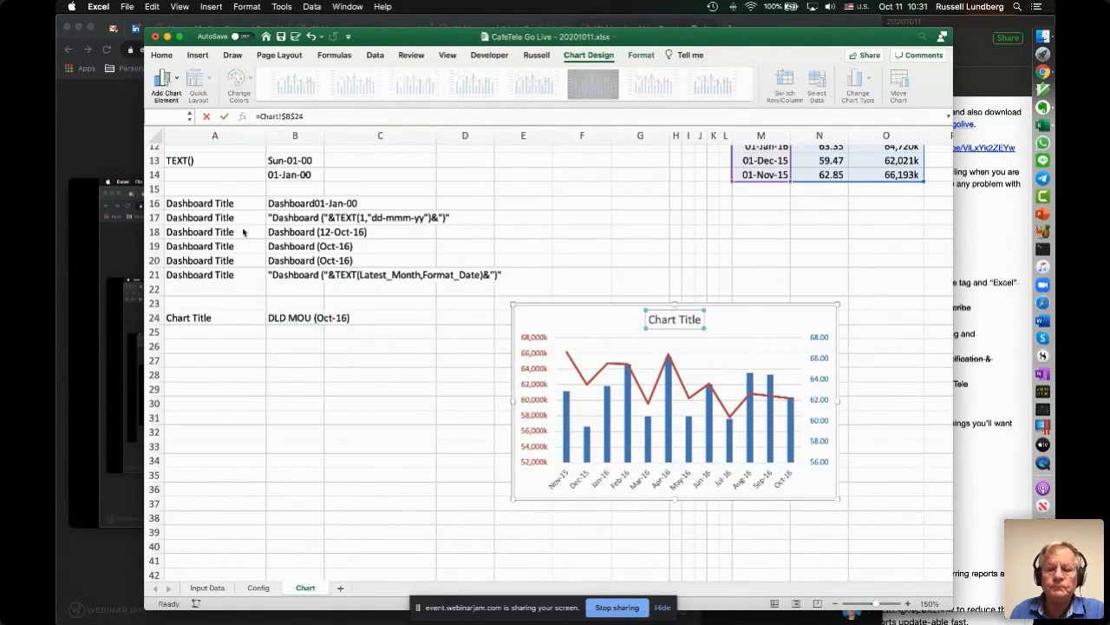
pyautogui.click(287, 318)
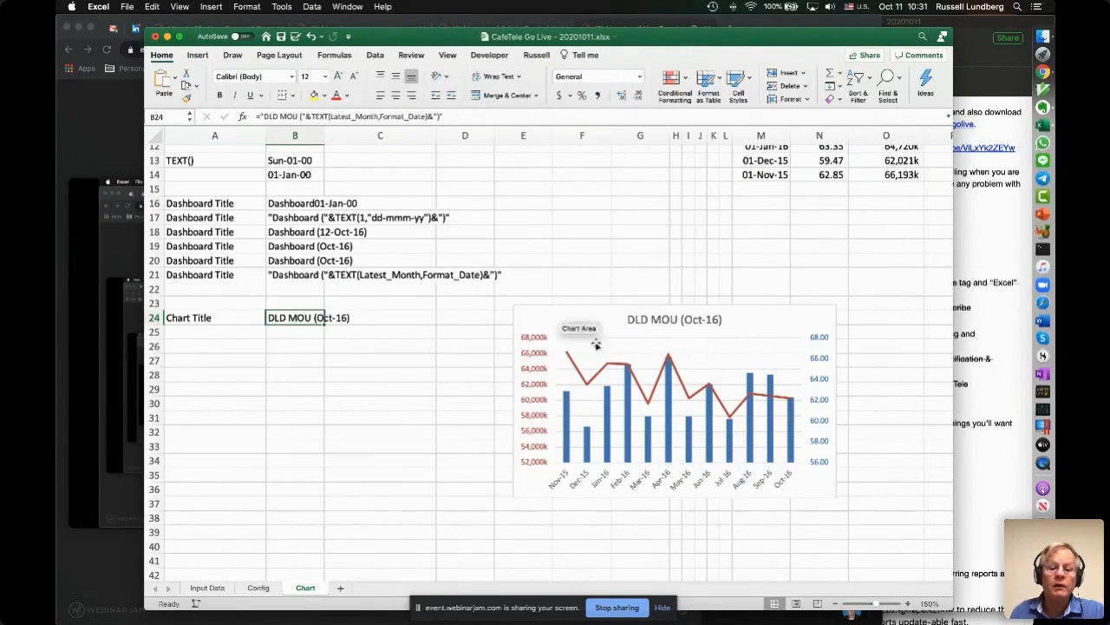
pyautogui.click(688, 326)
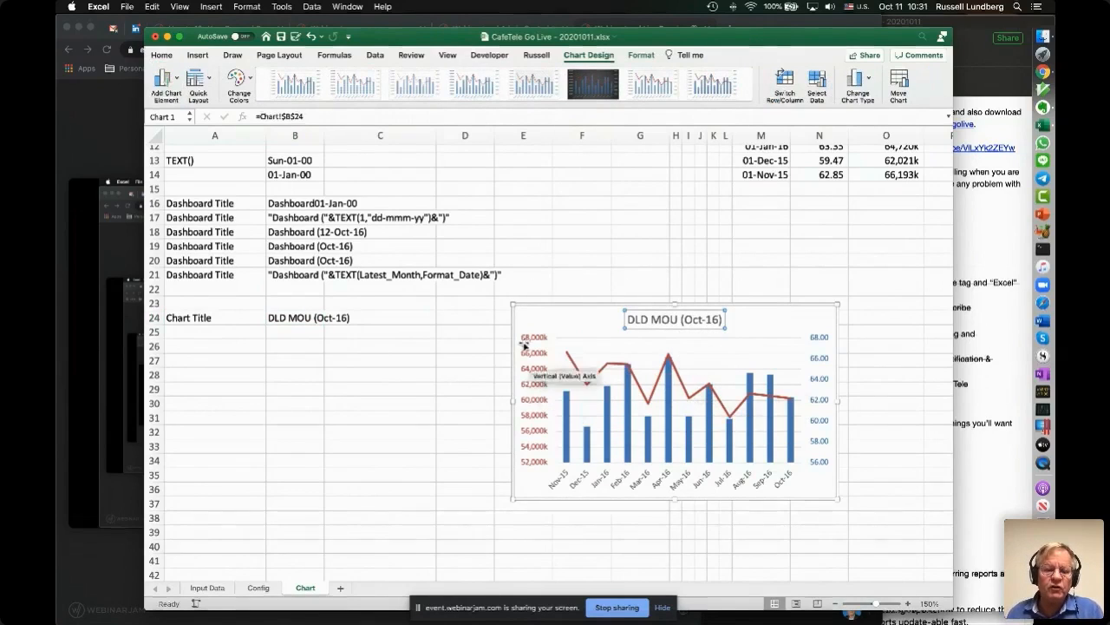
pyautogui.click(576, 371)
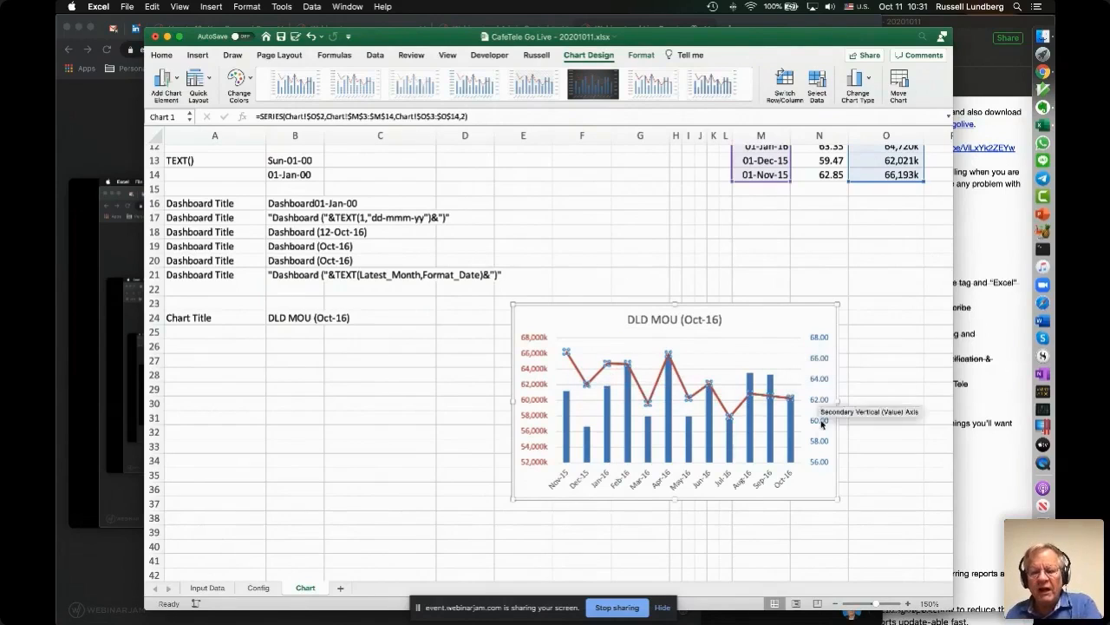
pyautogui.click(792, 451)
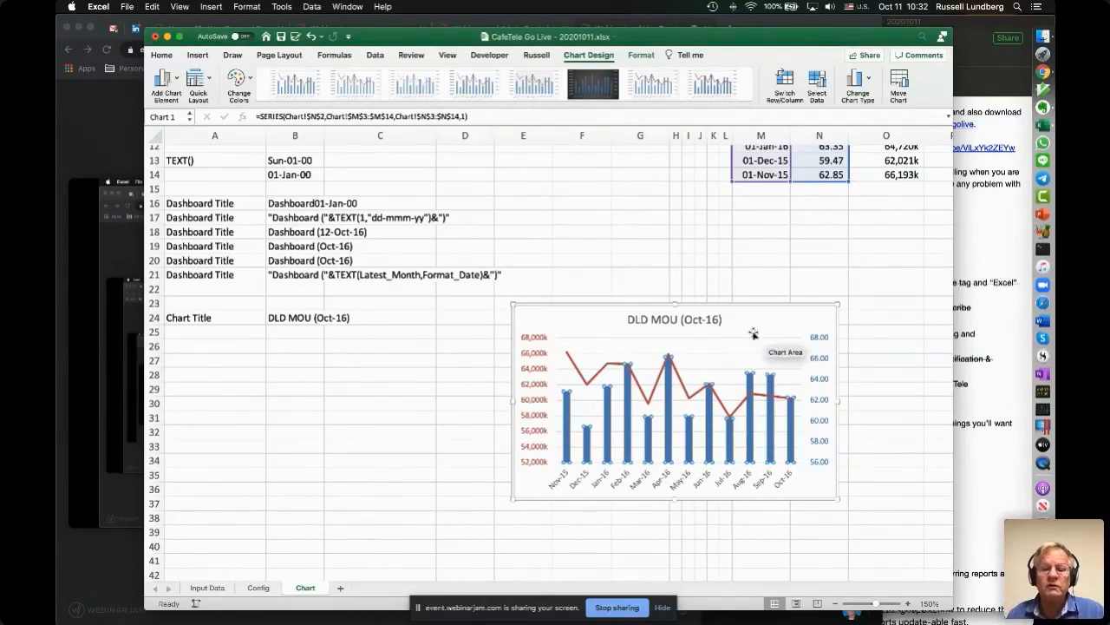
# Step: Set the font color of the chart title and the horizontal axis date labels to blue
pyautogui.click(684, 320)
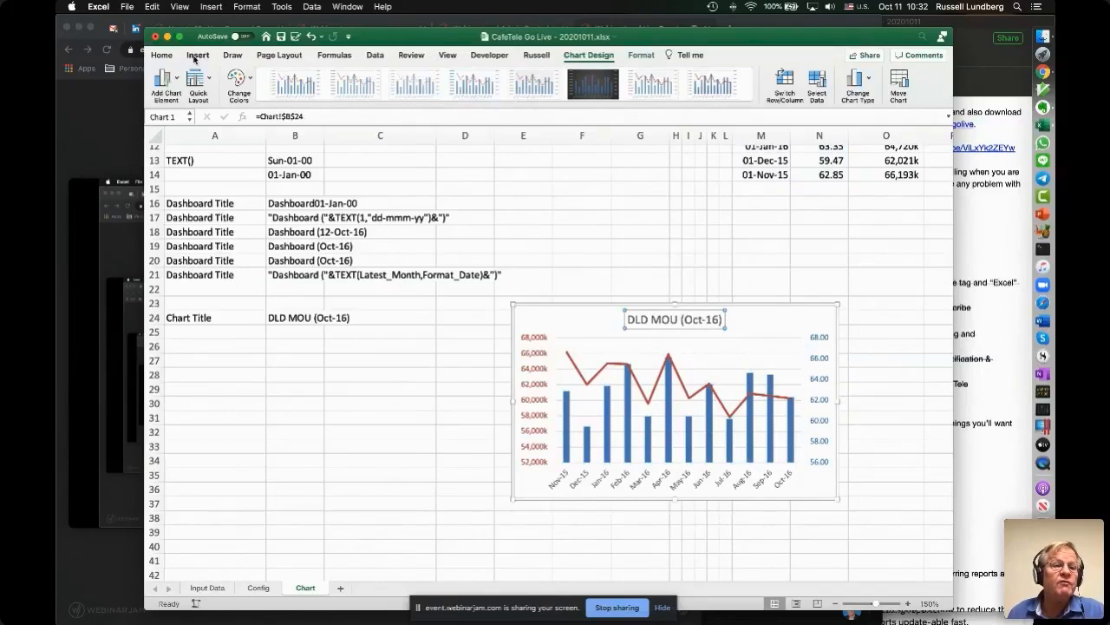
pyautogui.click(162, 54)
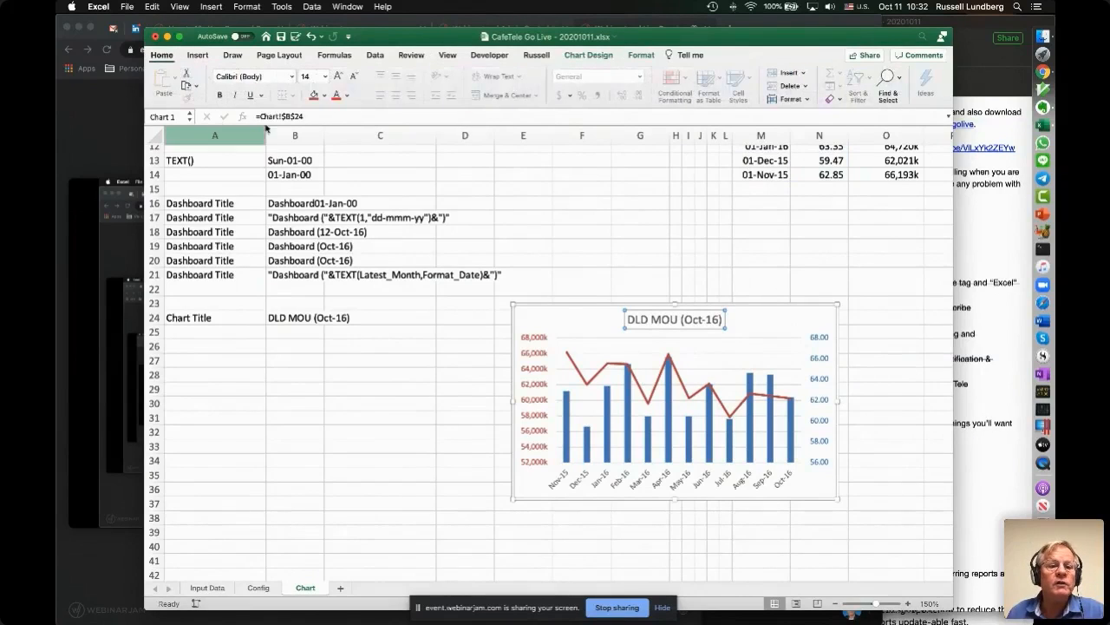
pyautogui.click(346, 96)
pyautogui.click(337, 262)
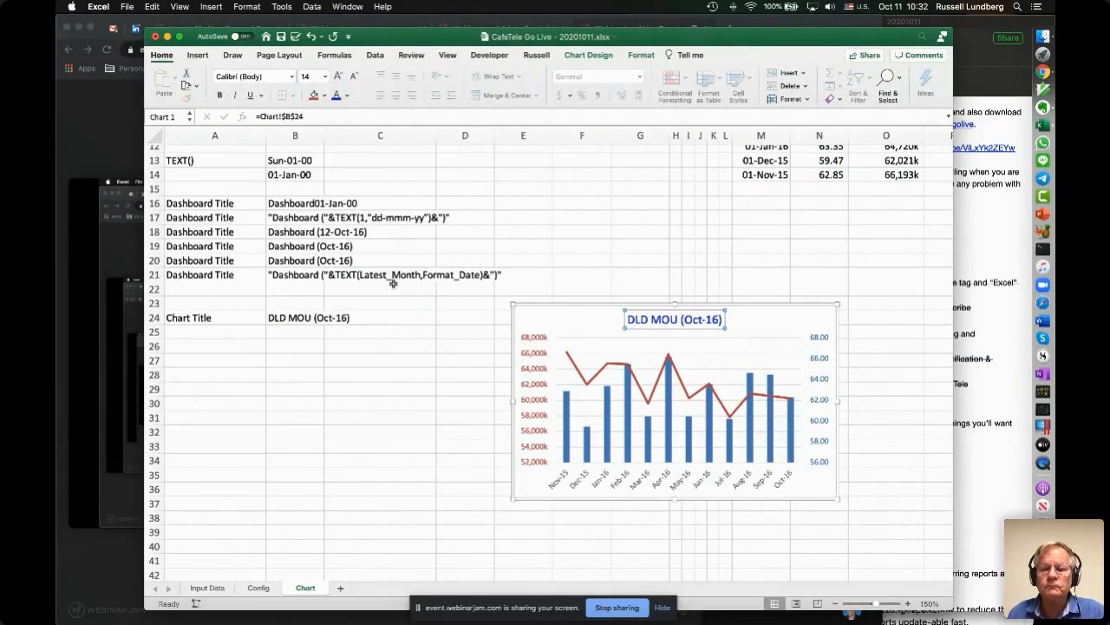
pyautogui.click(560, 482)
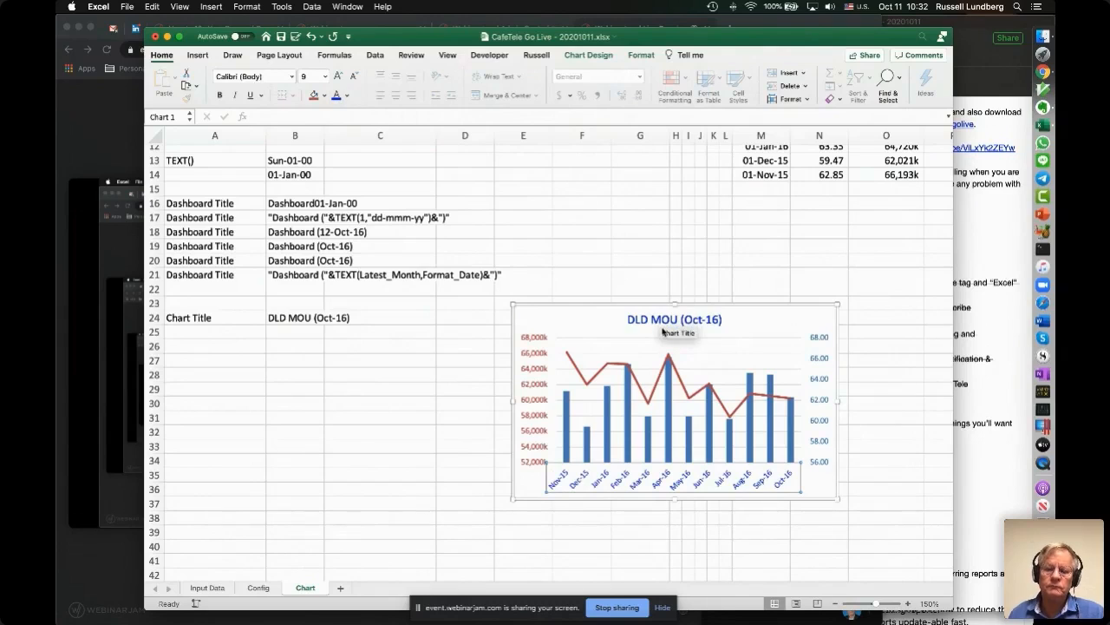
# Step: Add a legend to the top of the chart, beneath its title
pyautogui.click(592, 306)
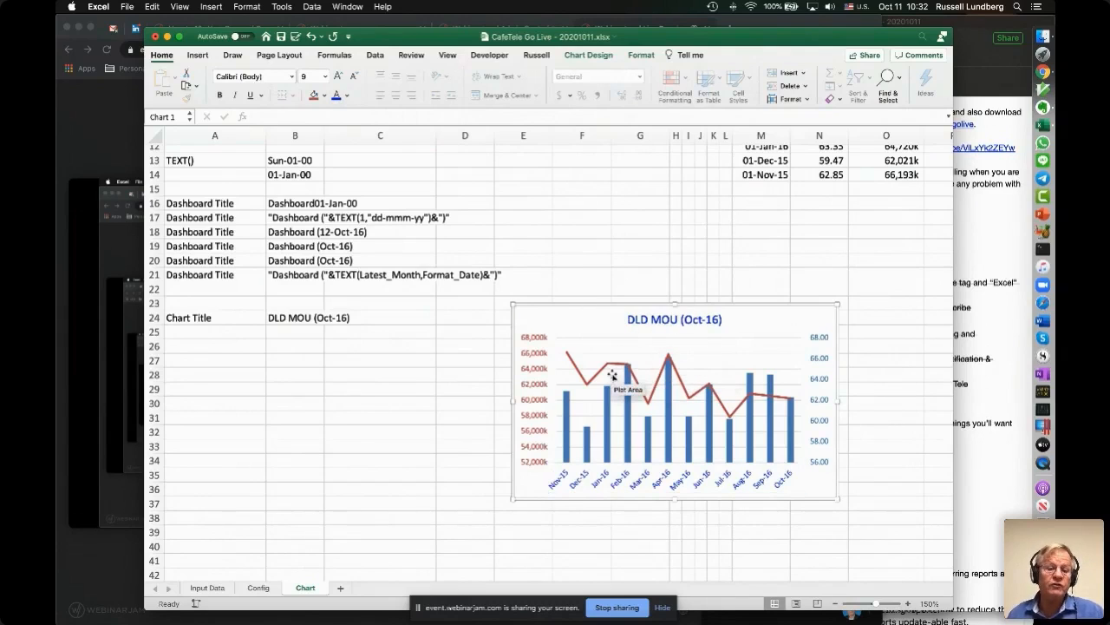
pyautogui.click(611, 375)
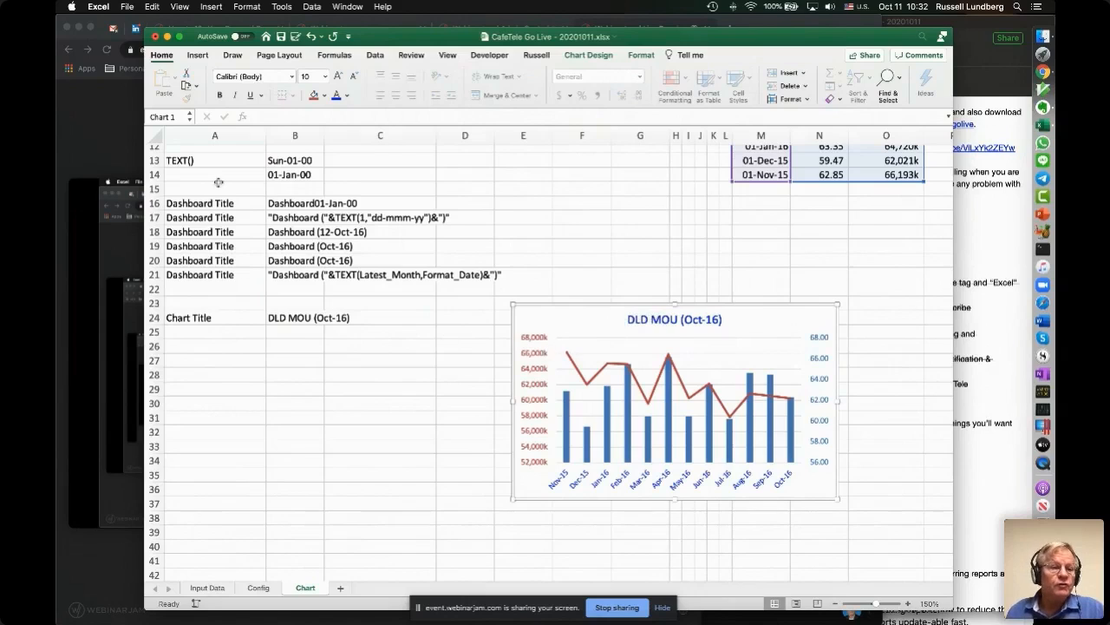
pyautogui.click(596, 56)
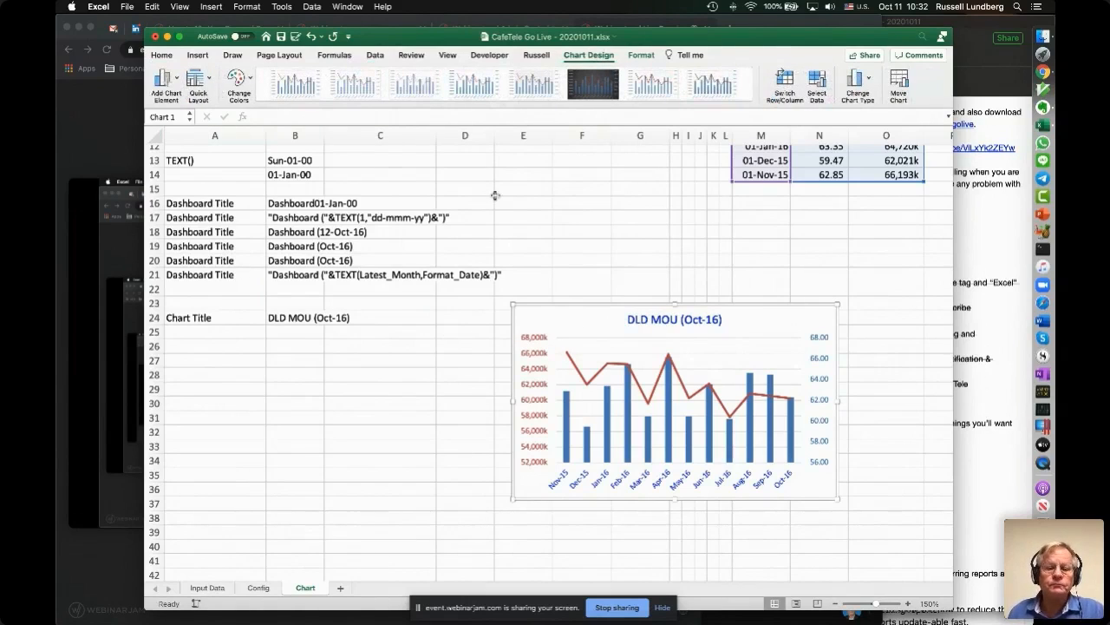
pyautogui.click(176, 80)
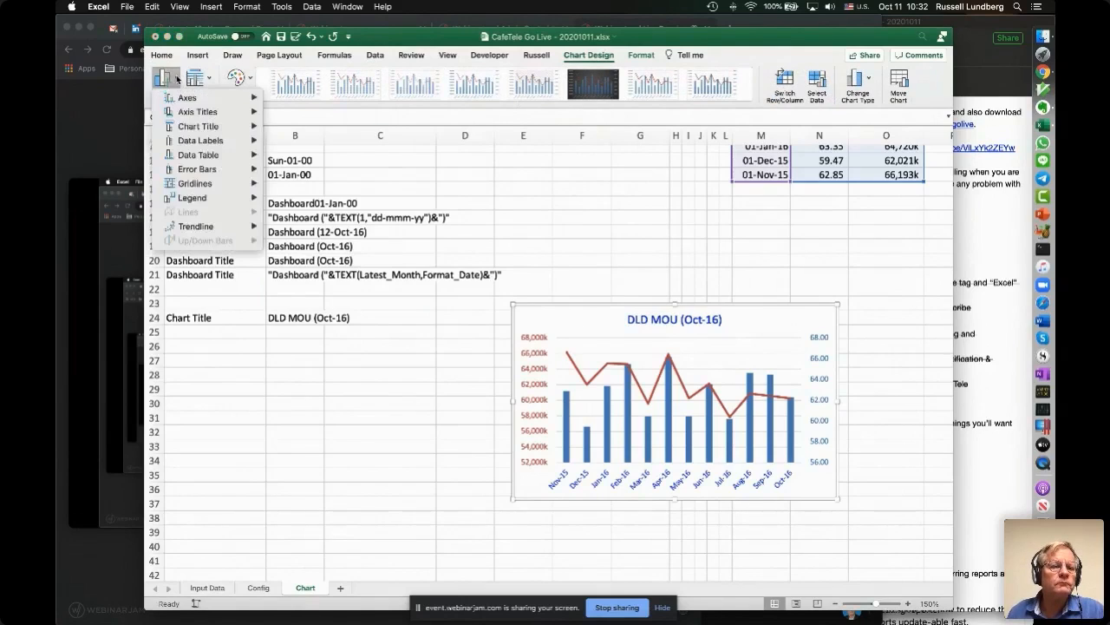
pyautogui.moveTo(194, 198)
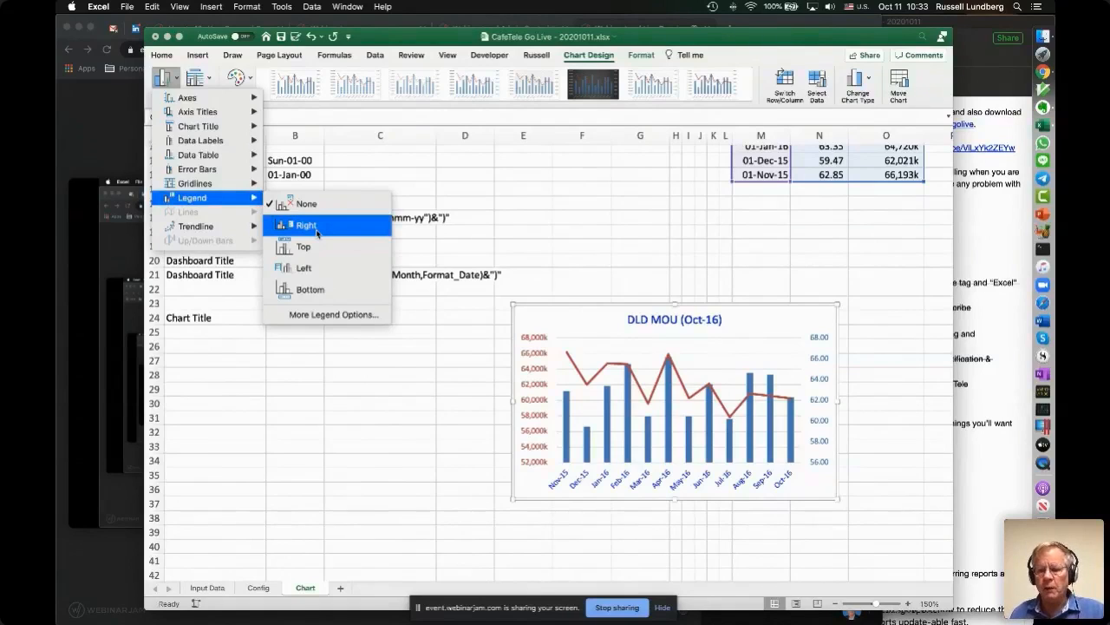
pyautogui.click(314, 249)
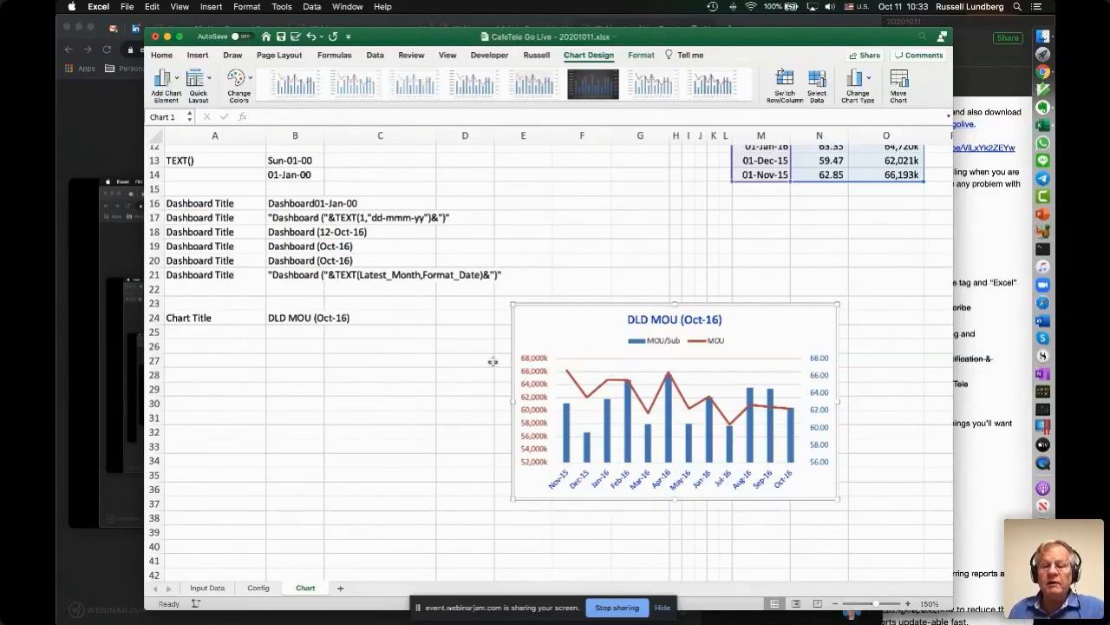
# Step: Set the font color of the whole chart legend to blue
pyautogui.click(664, 346)
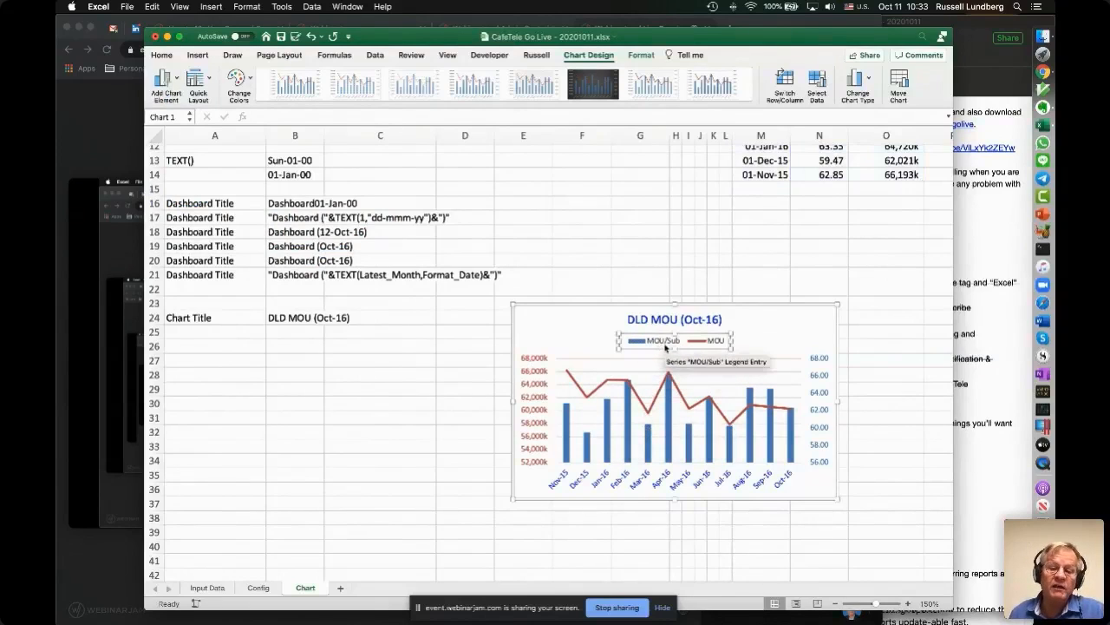
pyautogui.click(163, 56)
pyautogui.click(338, 97)
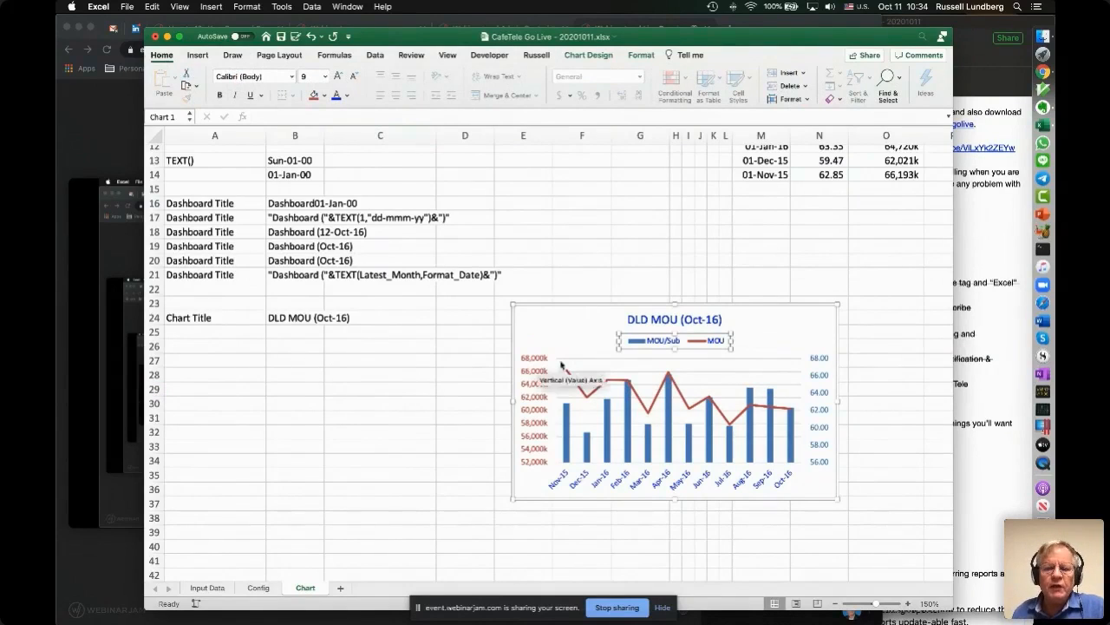
# Step: Color the legend entries' text to match their series: theme blue for MOU/Sub and theme red for MOU
pyautogui.click(640, 341)
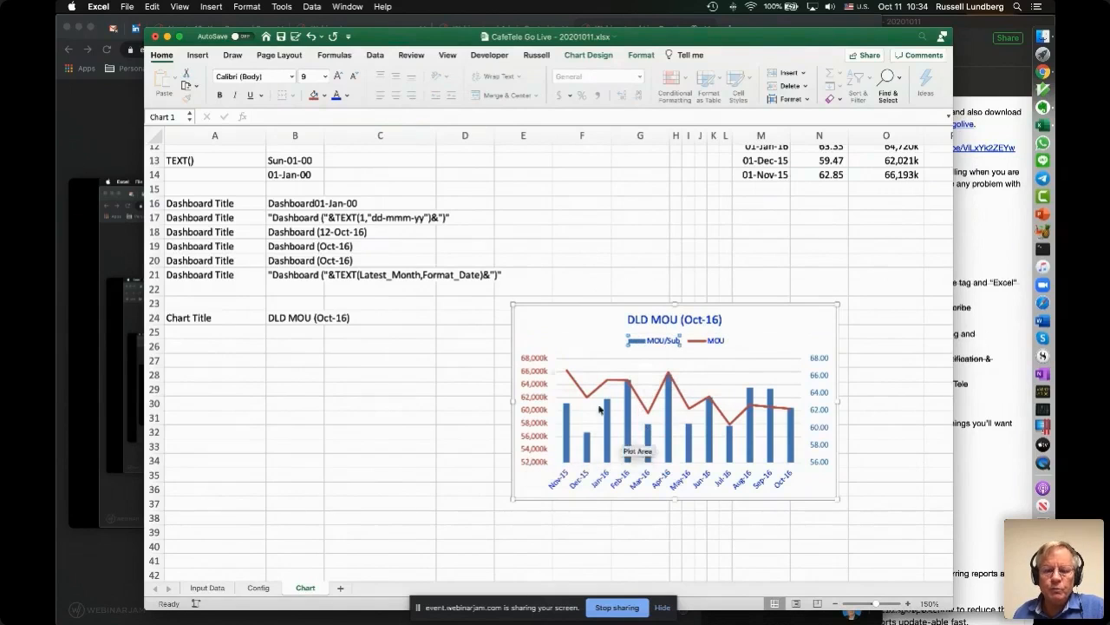
pyautogui.click(346, 95)
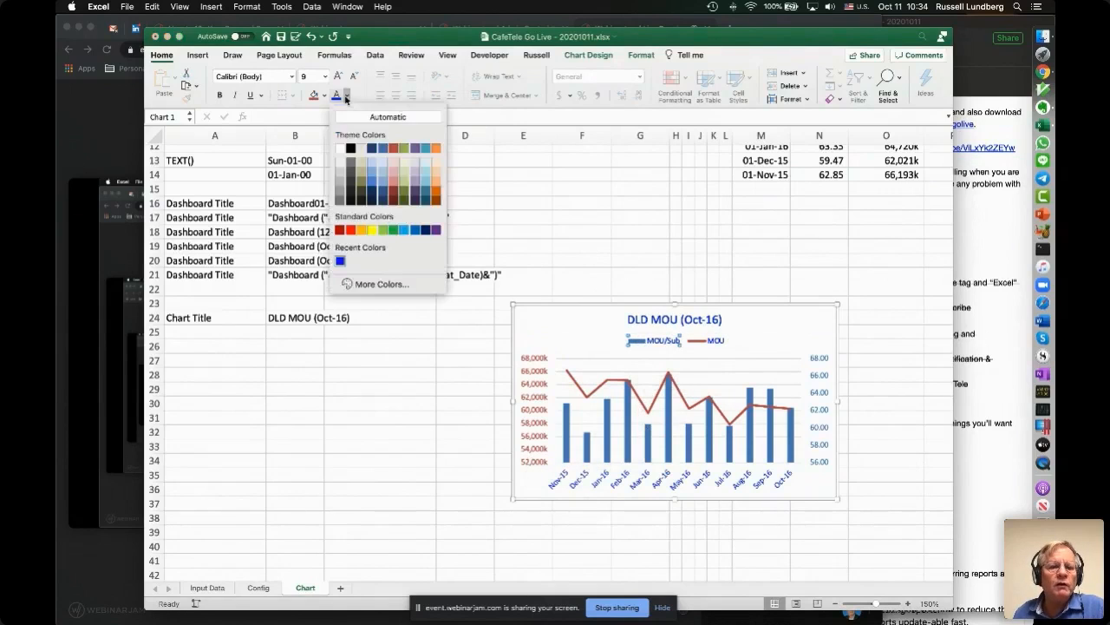
pyautogui.click(384, 149)
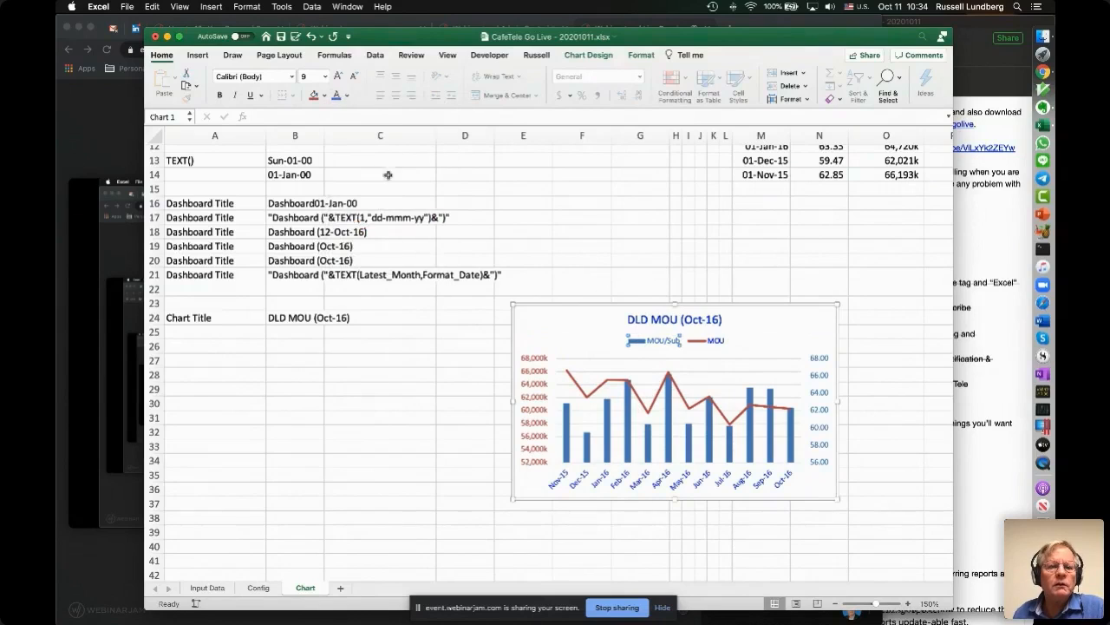
pyautogui.click(715, 341)
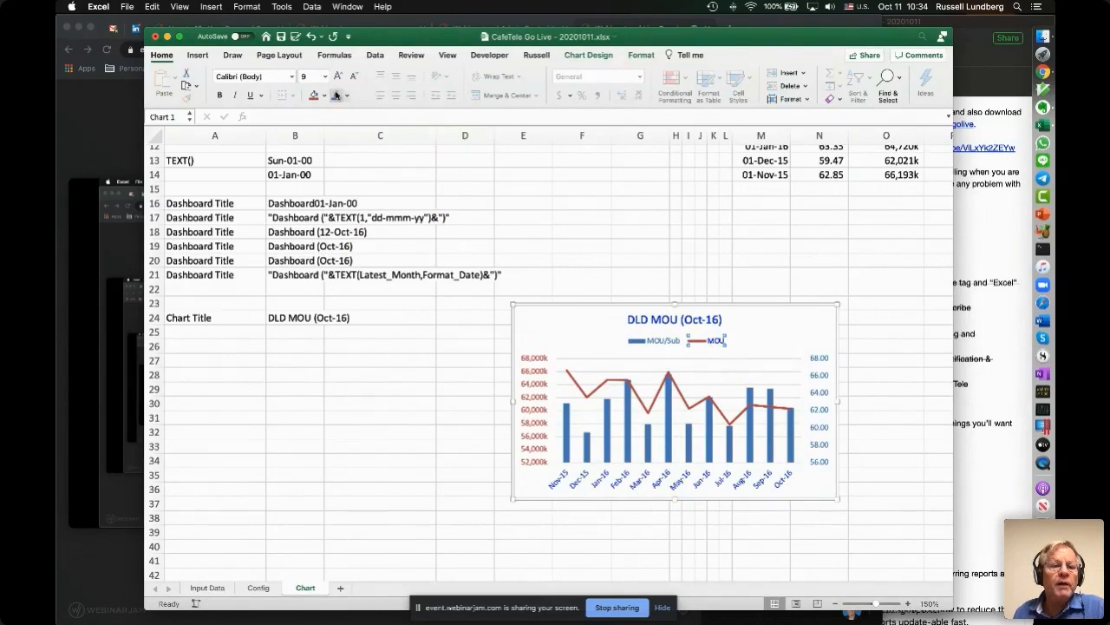
pyautogui.click(346, 96)
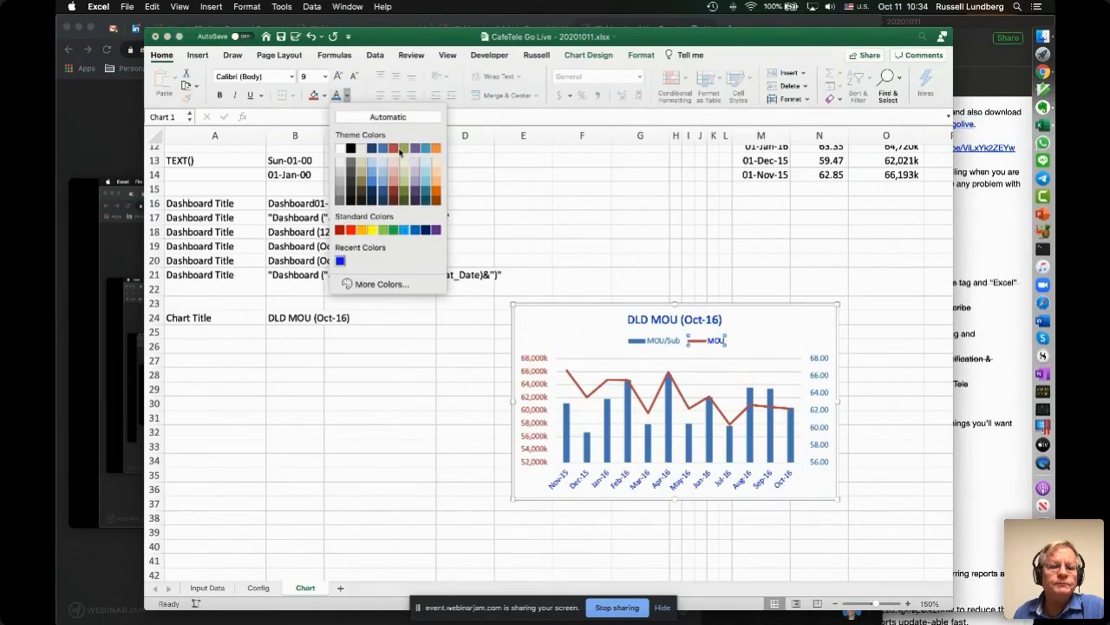
pyautogui.click(392, 149)
pyautogui.click(368, 415)
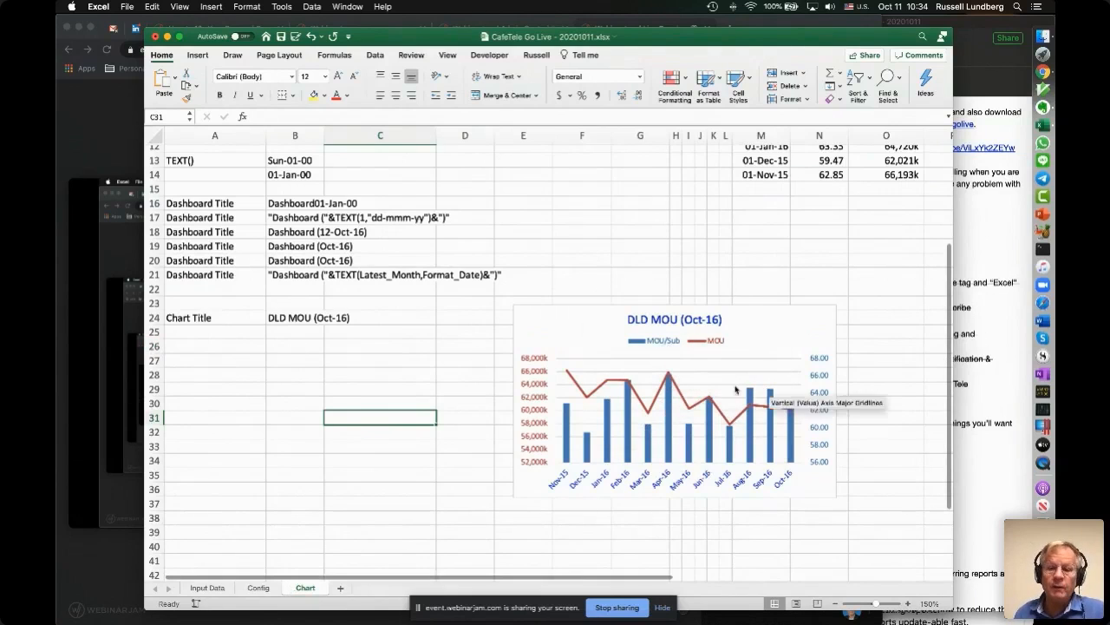
# Step: Check the MOU/Sub header cell N2 and the chart's data source to see where the series names come from
pyautogui.scroll(5, 735, 390)
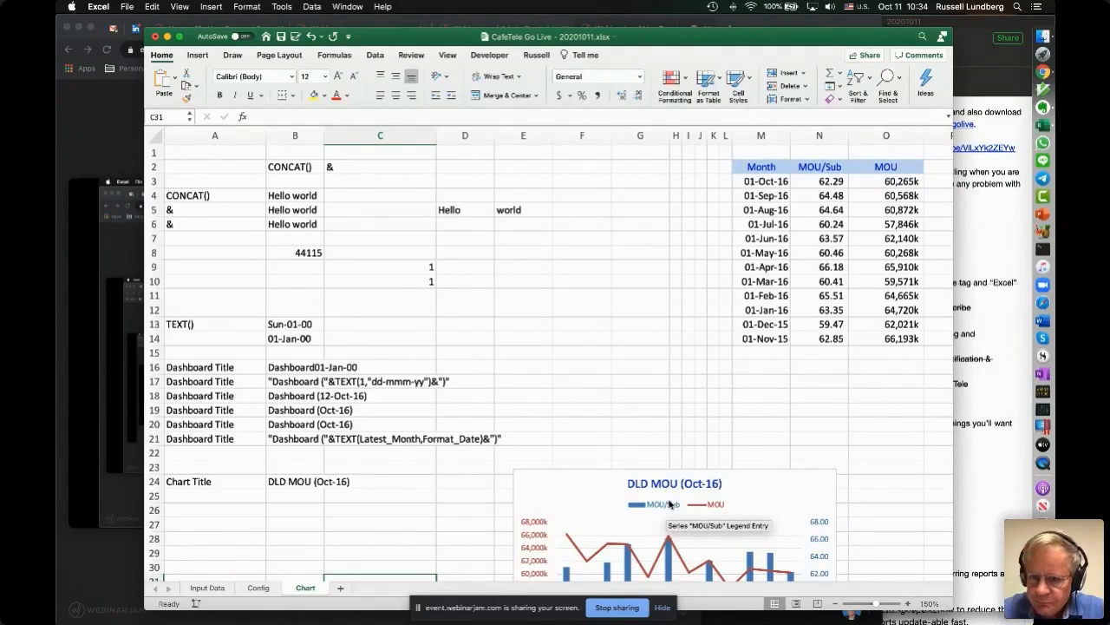
pyautogui.click(753, 480)
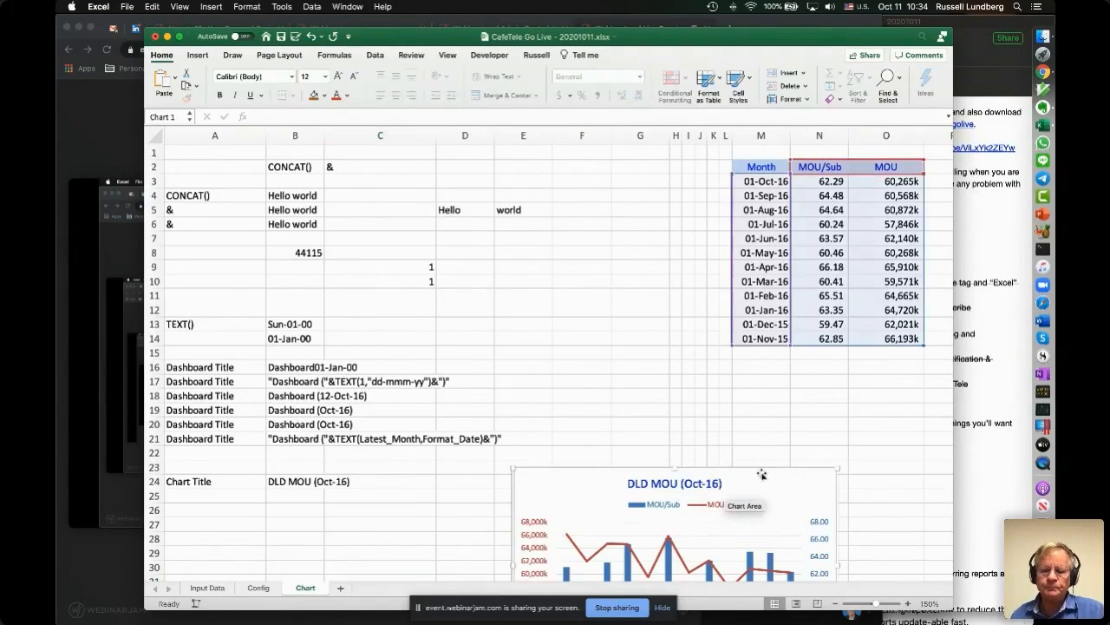
pyautogui.click(822, 166)
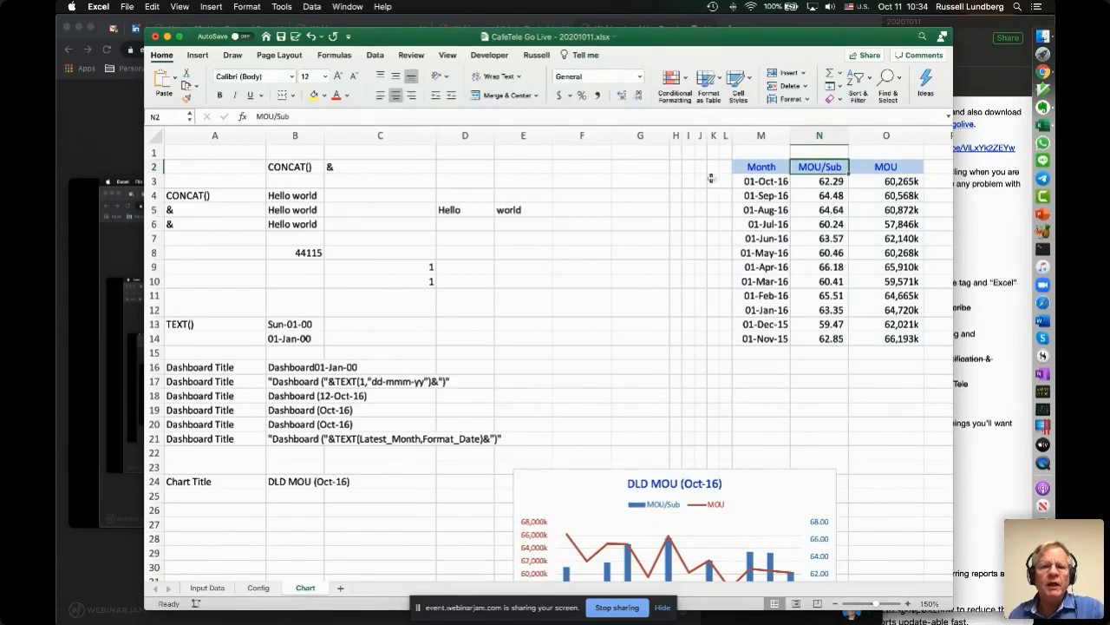
pyautogui.click(764, 480)
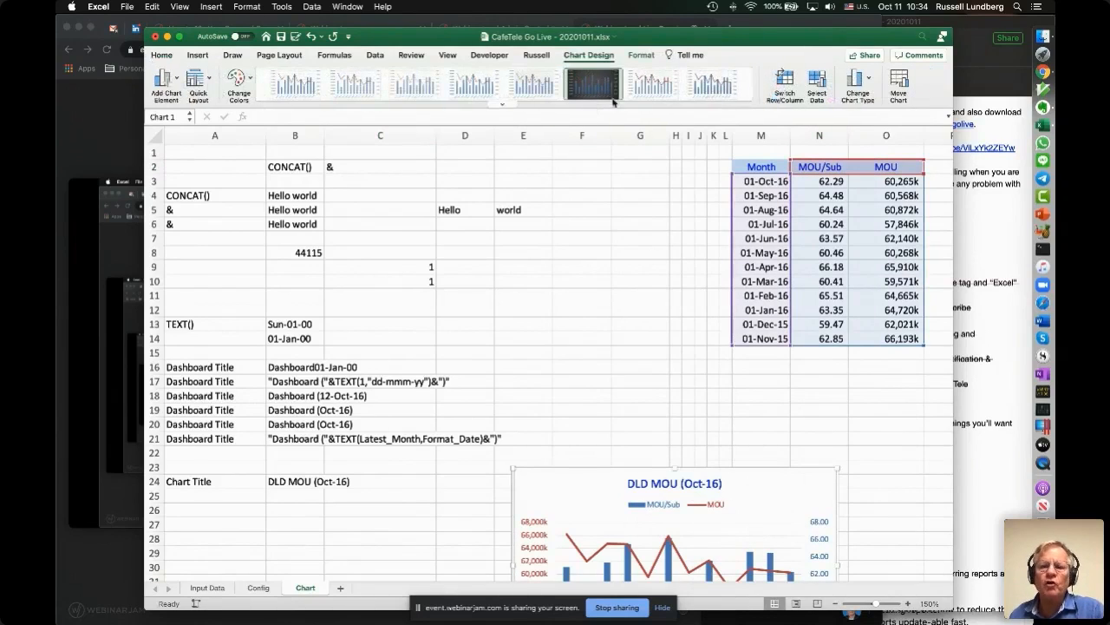
pyautogui.click(816, 85)
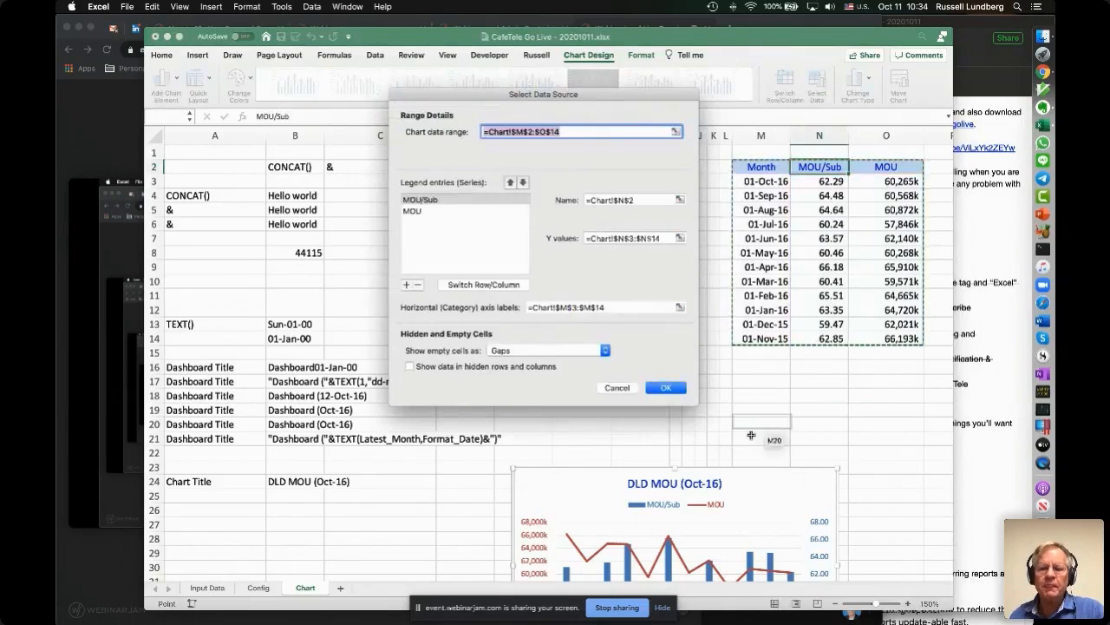
pyautogui.click(619, 390)
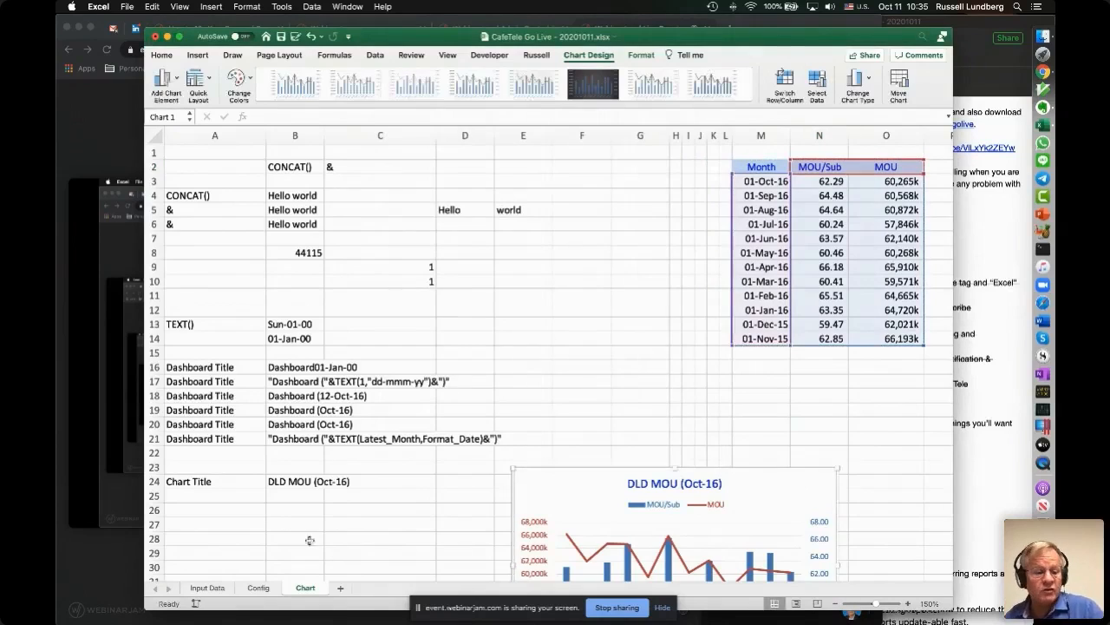
# Step: Enter the row label MOU/Sub Label in cell A25, below Chart Title
pyautogui.scroll(-4, 310, 540)
pyautogui.click(218, 400)
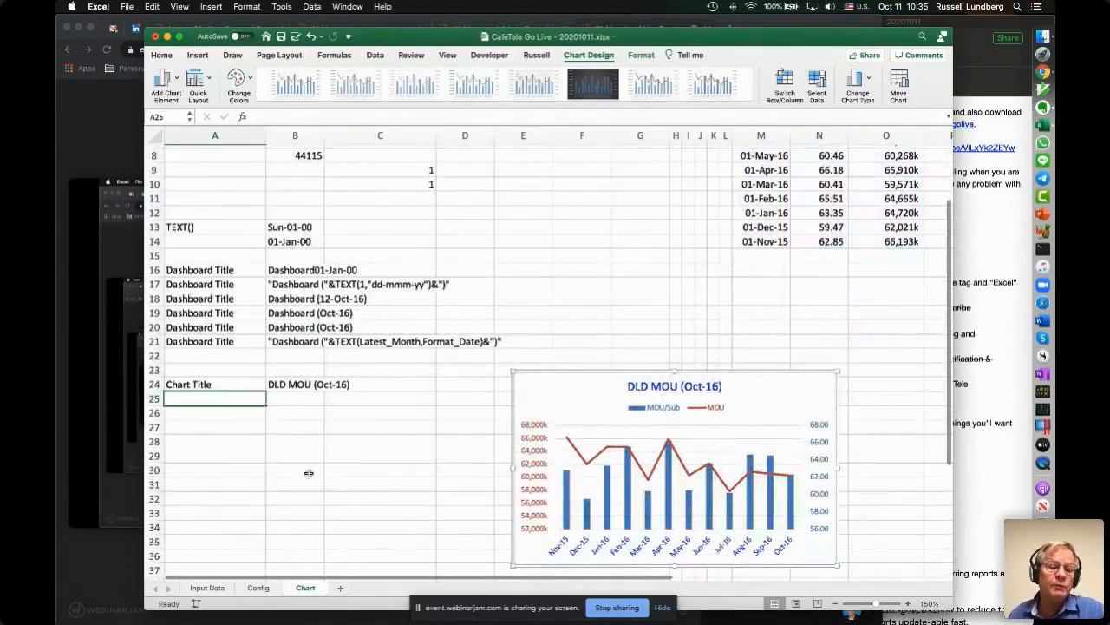
pyautogui.scroll(-2, 308, 473)
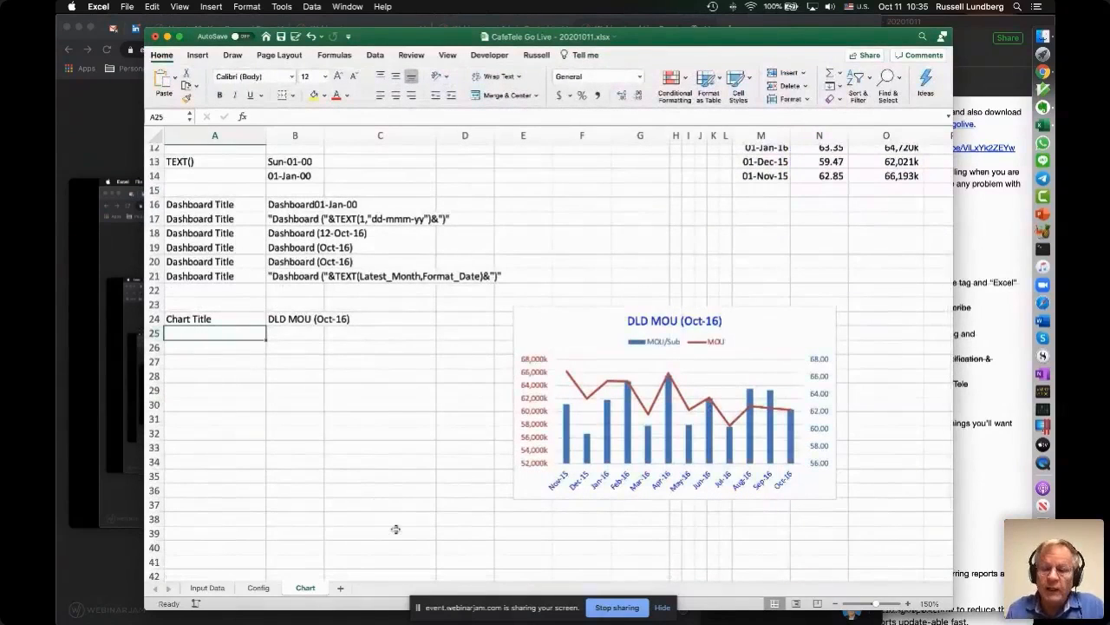
pyautogui.write('MOU')
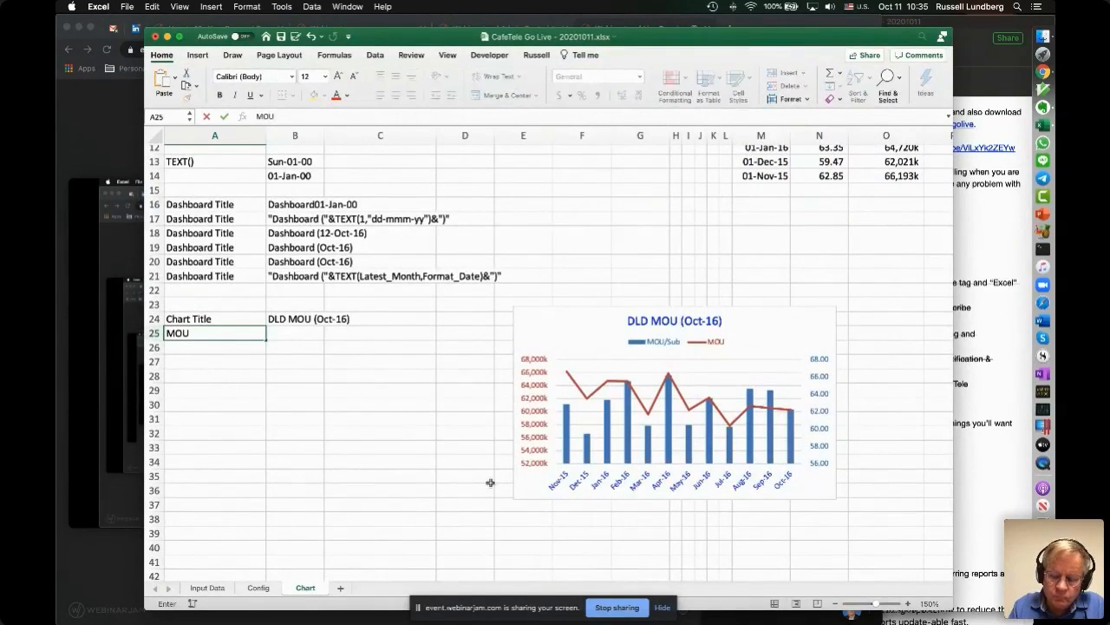
pyautogui.write('/Sub L')
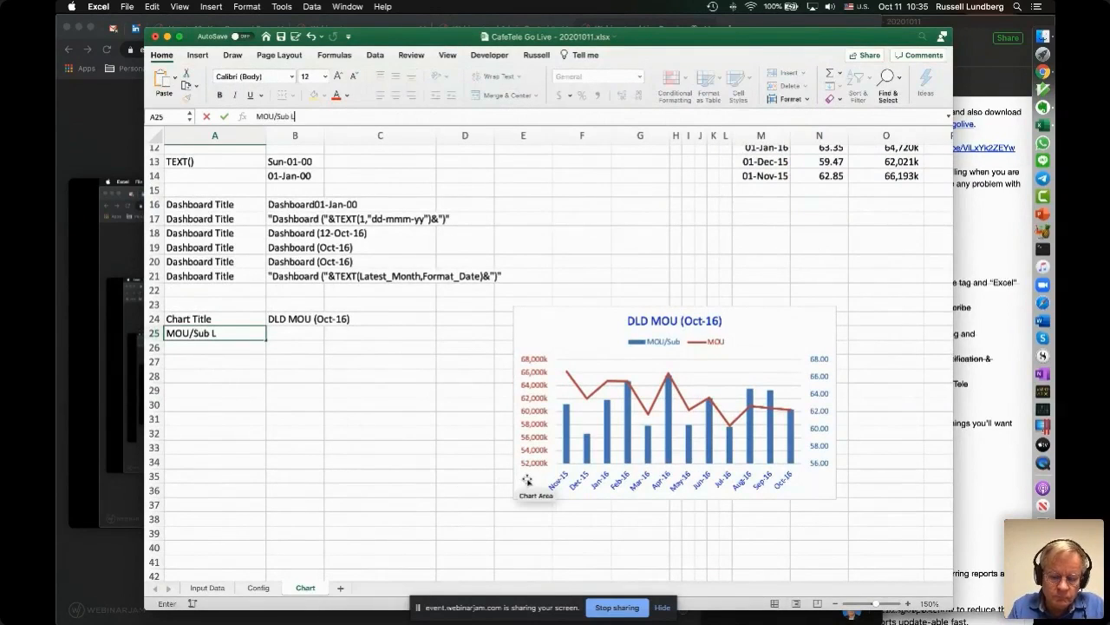
pyautogui.write('abel')
pyautogui.press('Tab')
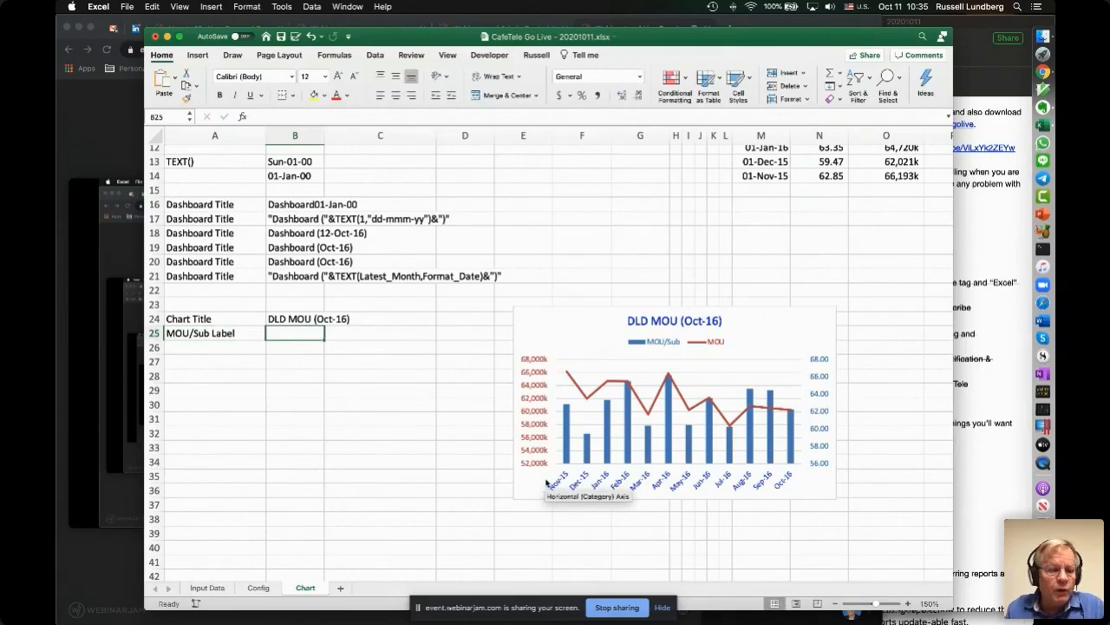
# Step: Enter the formula ="MOU per Sub." in cell B25 as the MOU/Sub legend text
pyautogui.write('MOU')
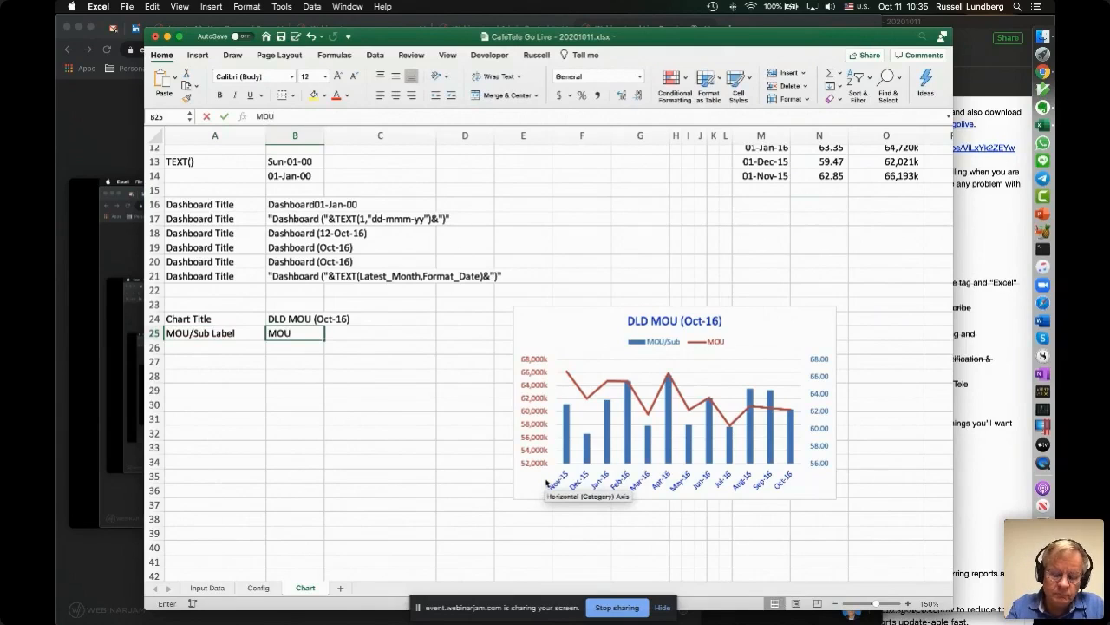
pyautogui.write(' per Sub')
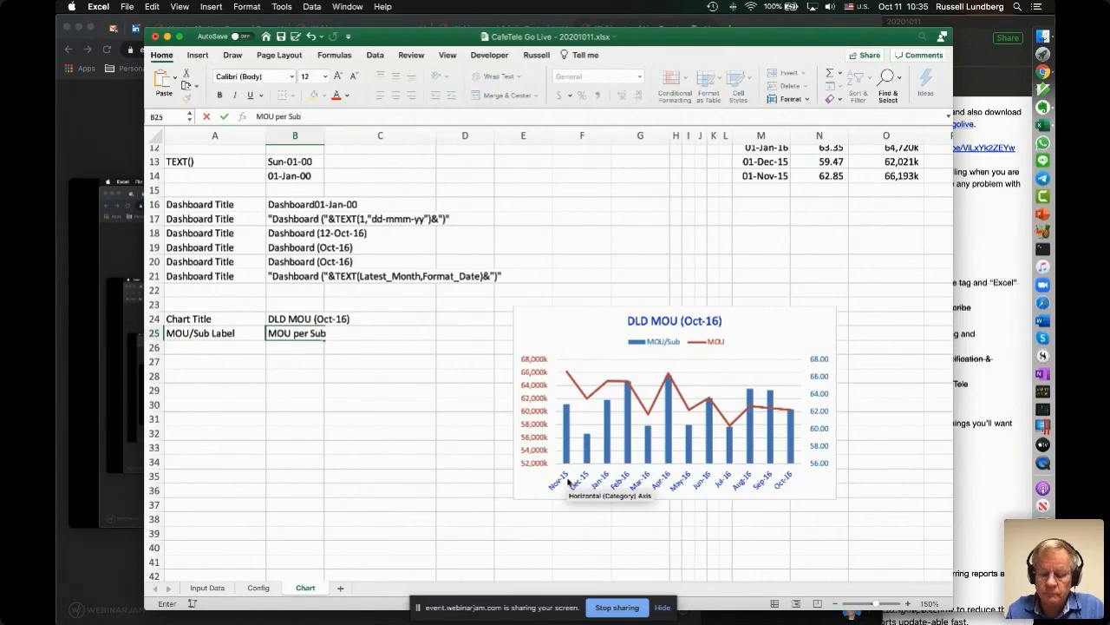
pyautogui.write('.')
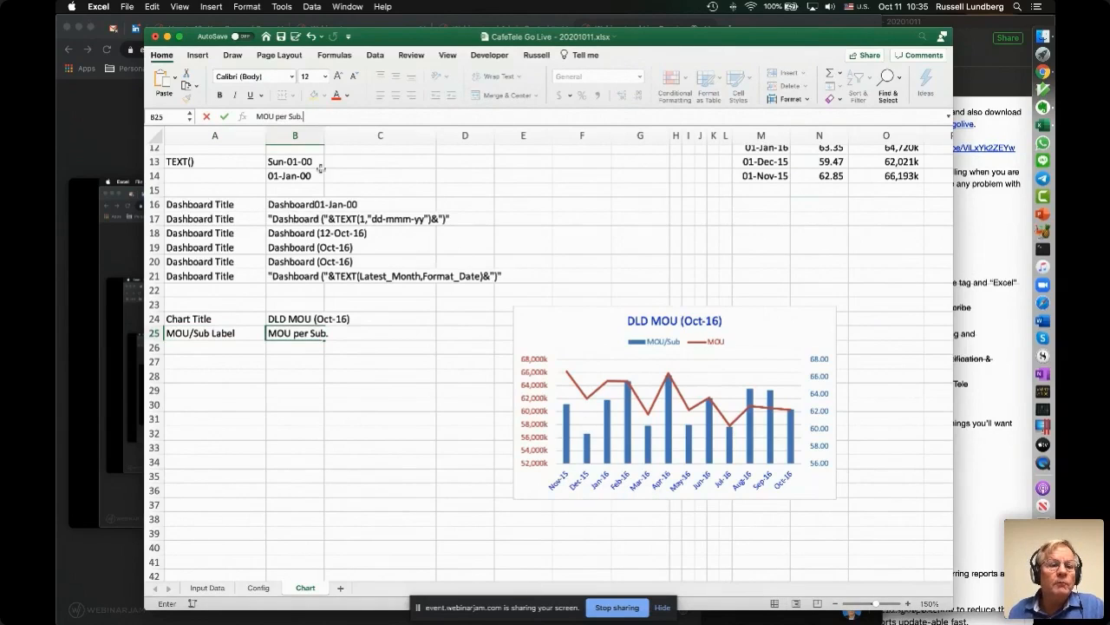
pyautogui.click(258, 116)
pyautogui.write('="')
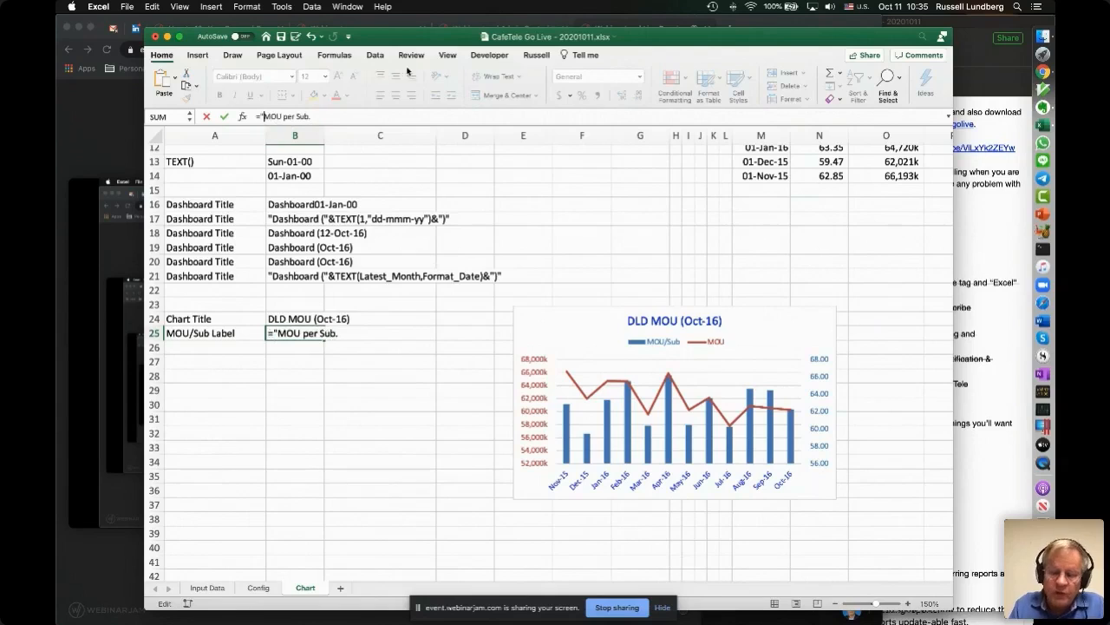
pyautogui.click(325, 116)
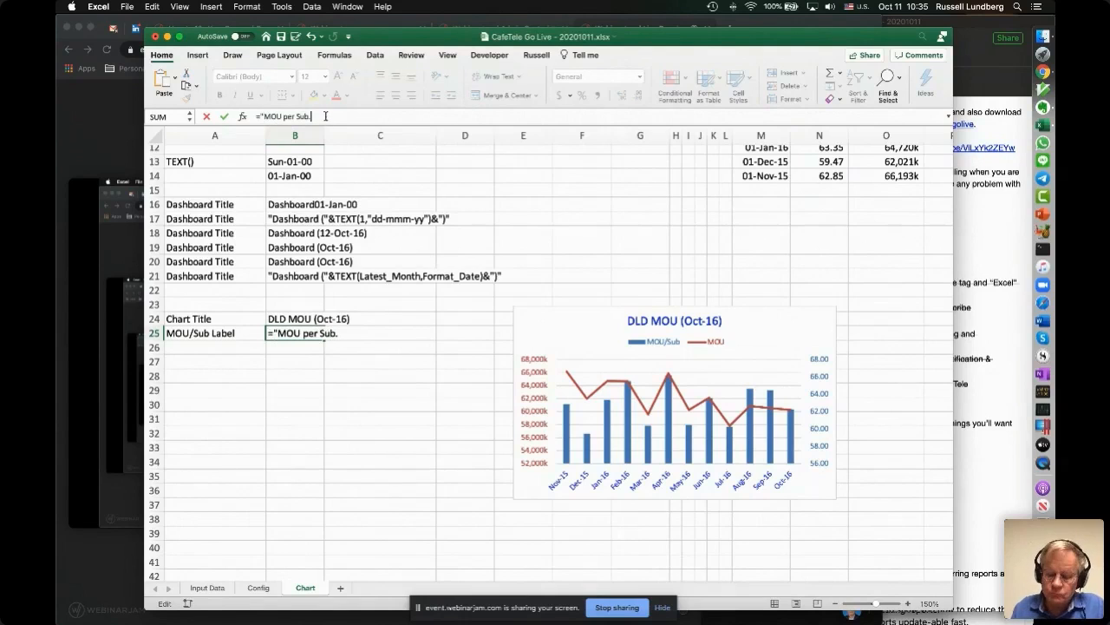
pyautogui.write('"')
pyautogui.press('Return')
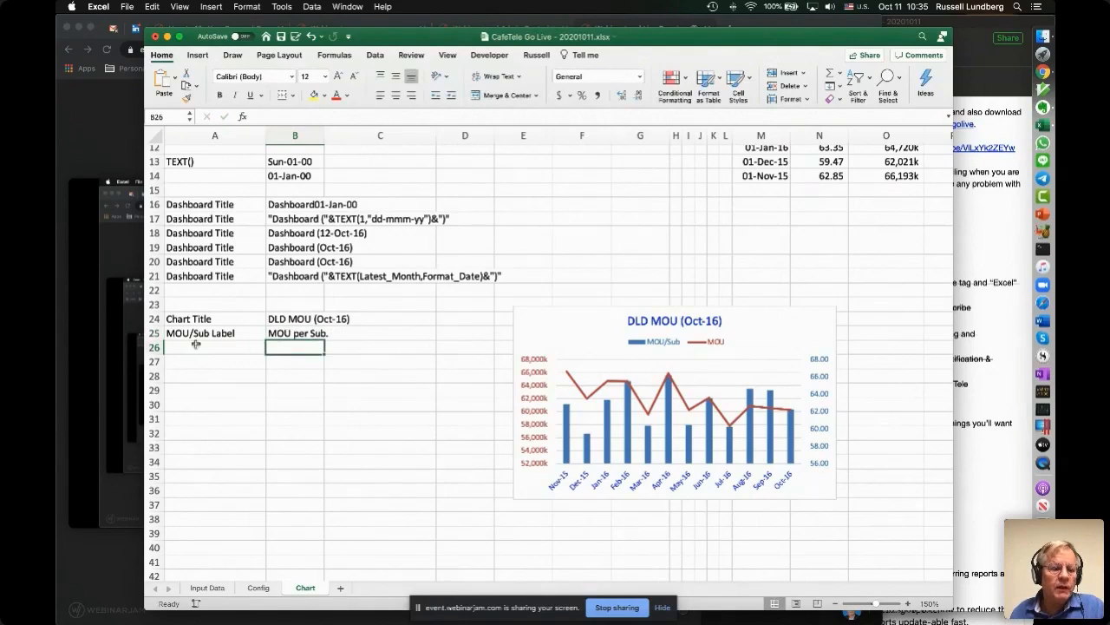
# Step: Enter the row label MOU Label in cell A26, below MOU/Sub Label
pyautogui.click(195, 347)
pyautogui.write('Su')
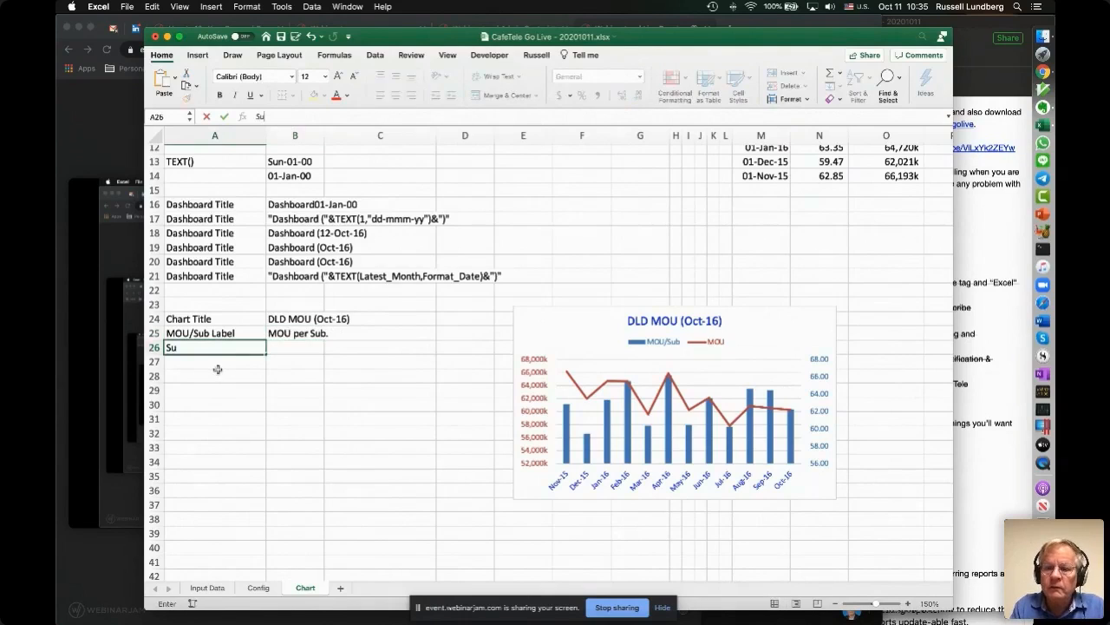
pyautogui.press('BackSpace')
pyautogui.press('BackSpace')
pyautogui.write('MO')
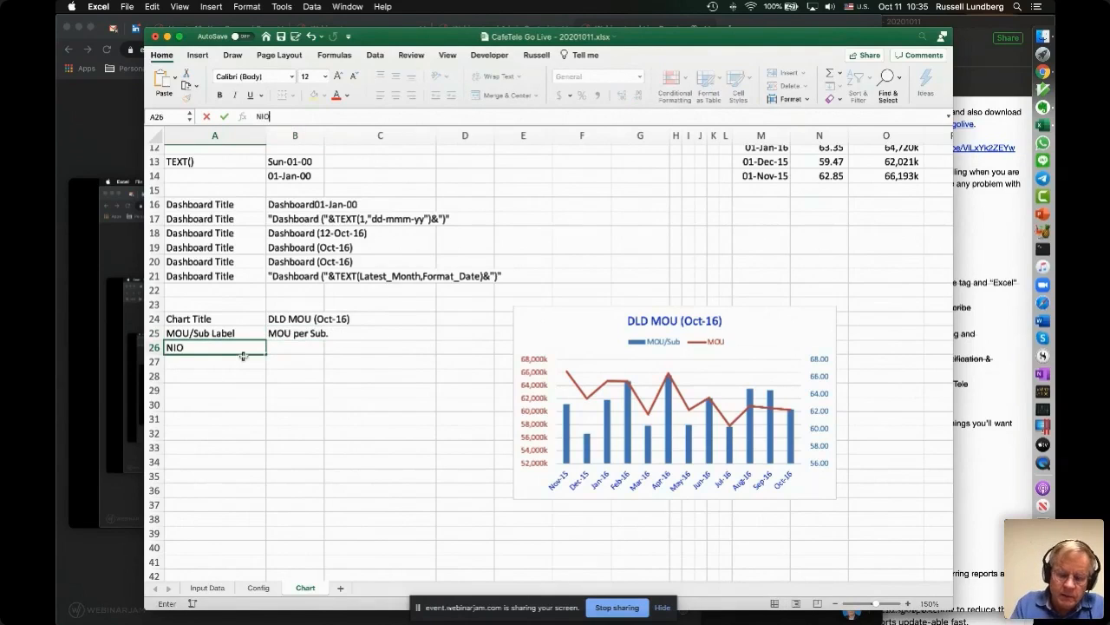
pyautogui.press('BackSpace')
pyautogui.press('BackSpace')
pyautogui.write('MOU')
pyautogui.press('BackSpace')
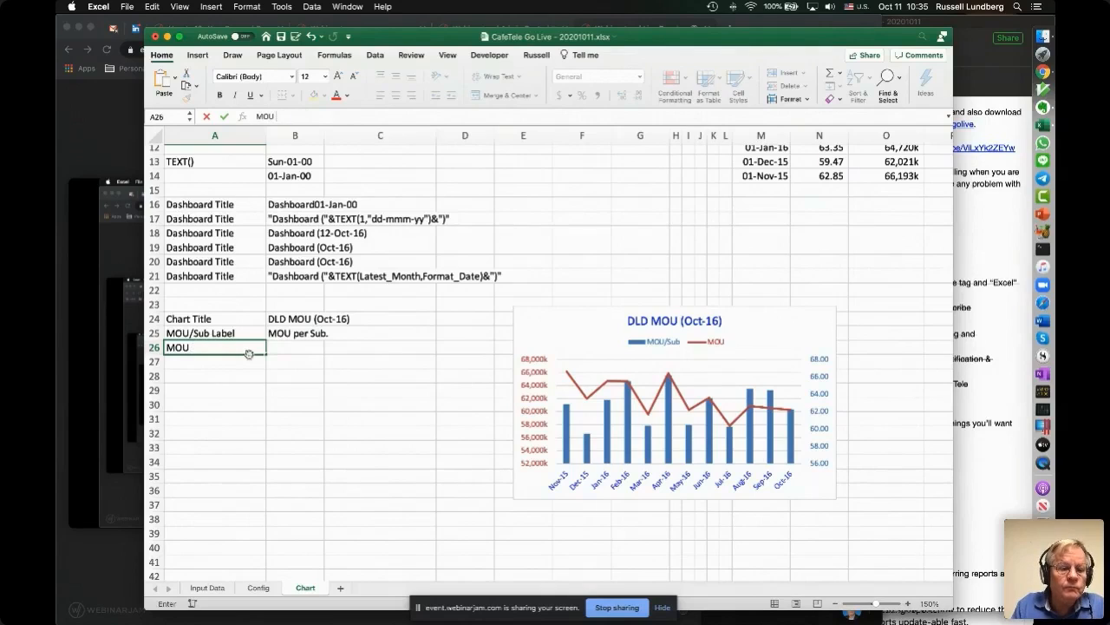
pyautogui.write('Label')
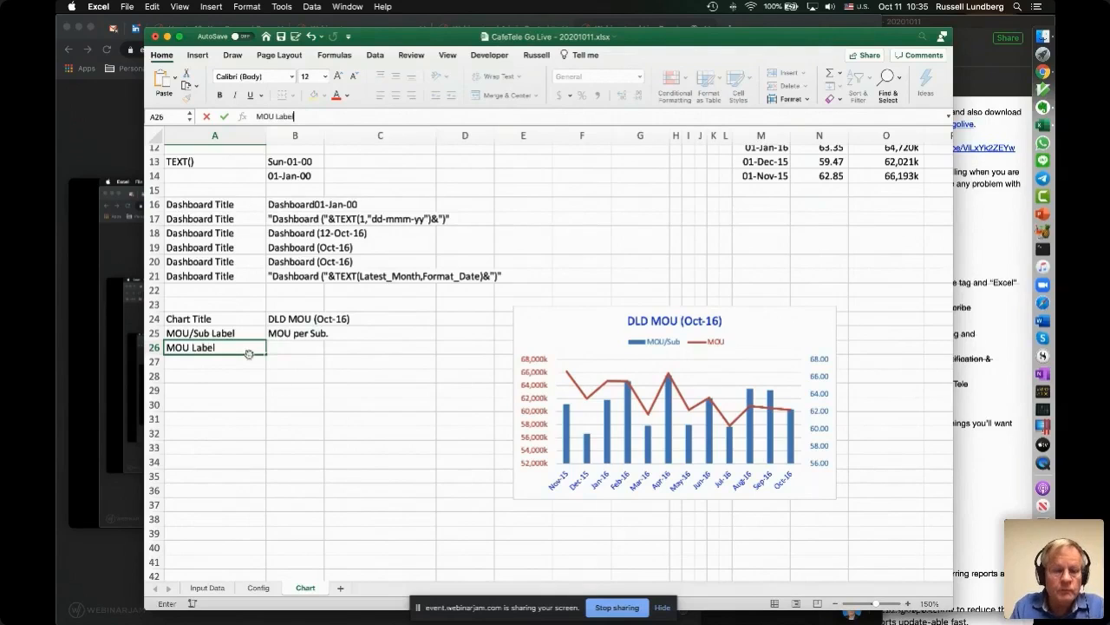
pyautogui.press('Return')
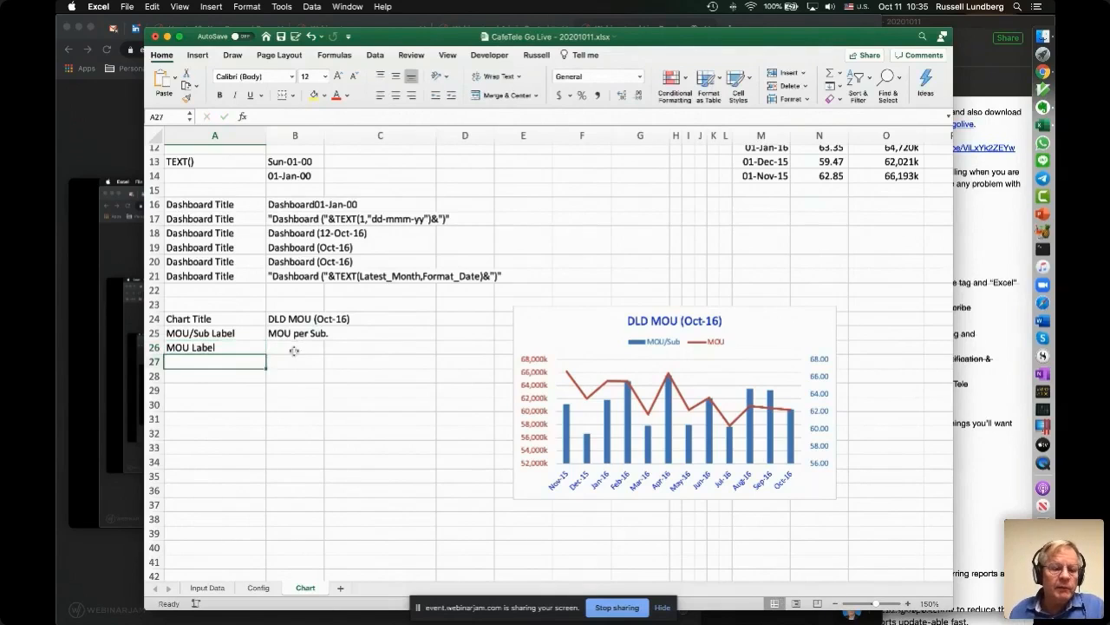
# Step: Enter Minutes of Use in cell B26 as the MOU legend text and compare it with the MOU/Sub label in B25
pyautogui.click(294, 349)
pyautogui.write('Minu')
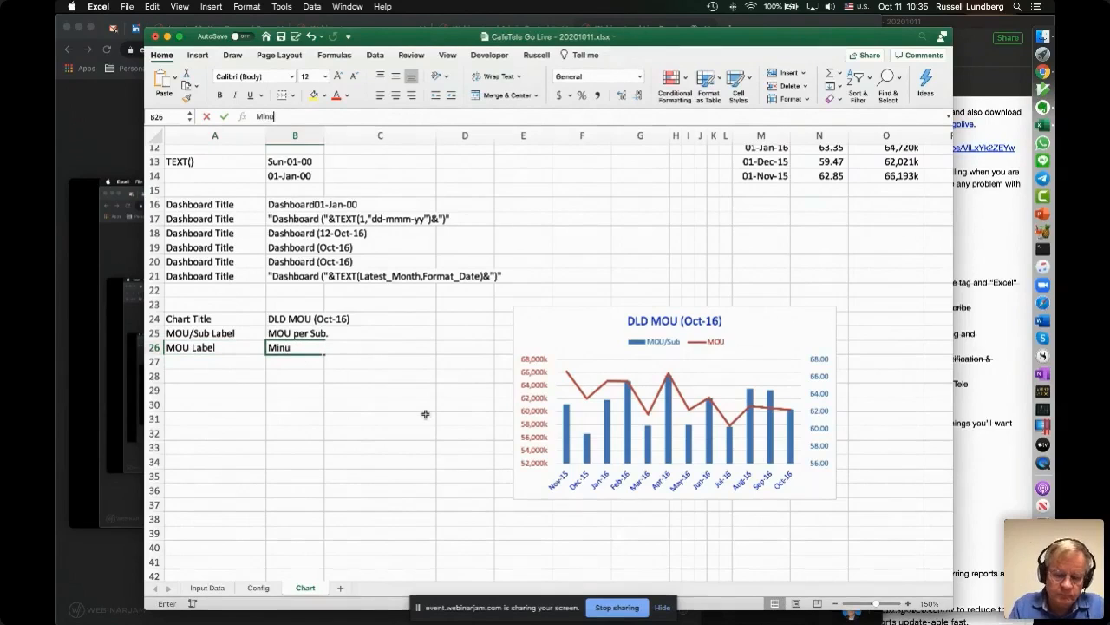
pyautogui.write('tes of Use')
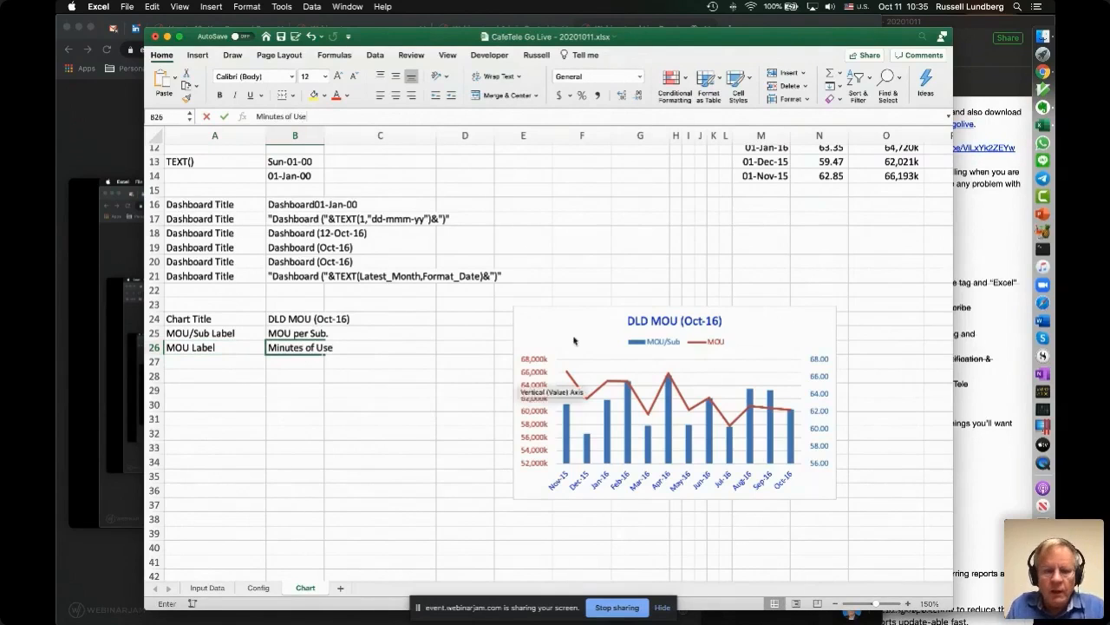
pyautogui.press('Return')
pyautogui.click(304, 335)
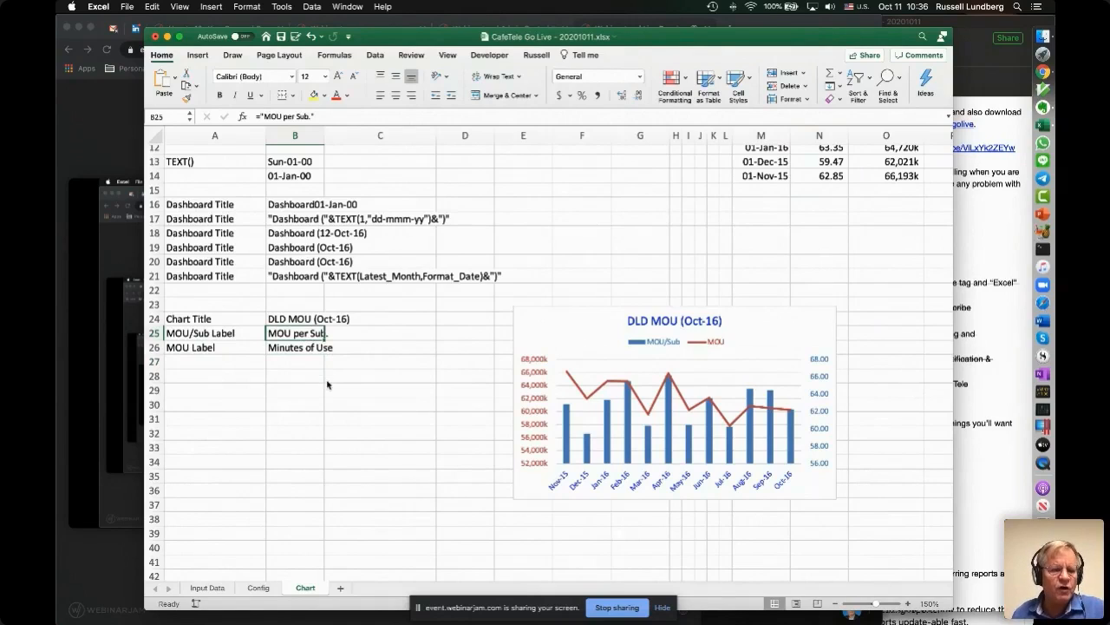
pyautogui.click(292, 352)
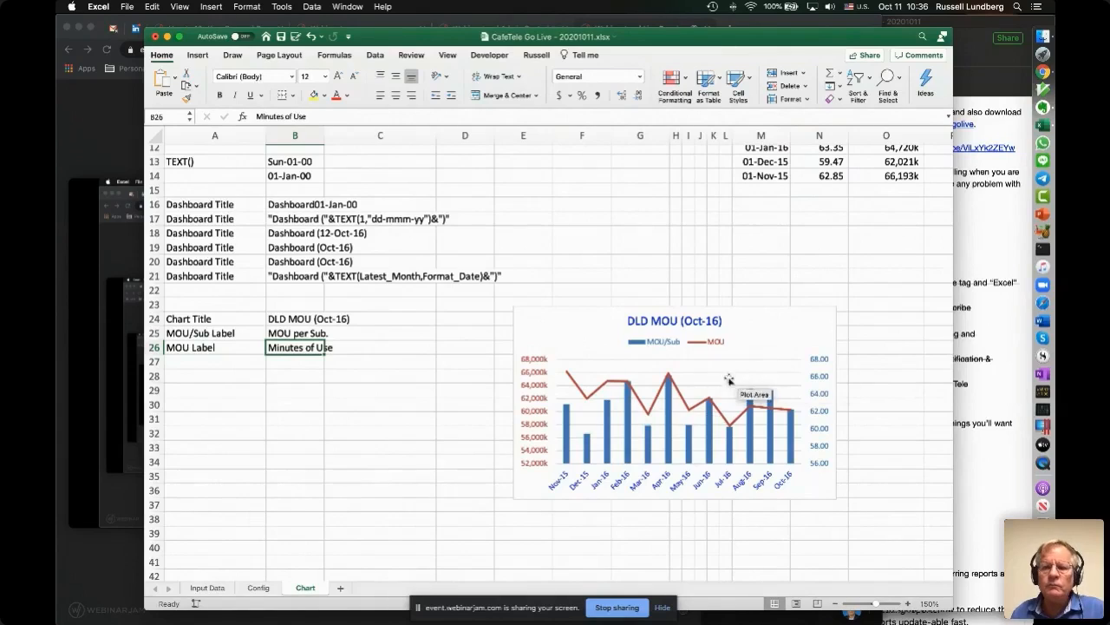
# Step: Link the MOU/Sub series name in the chart's data source to cell B25
pyautogui.click(773, 356)
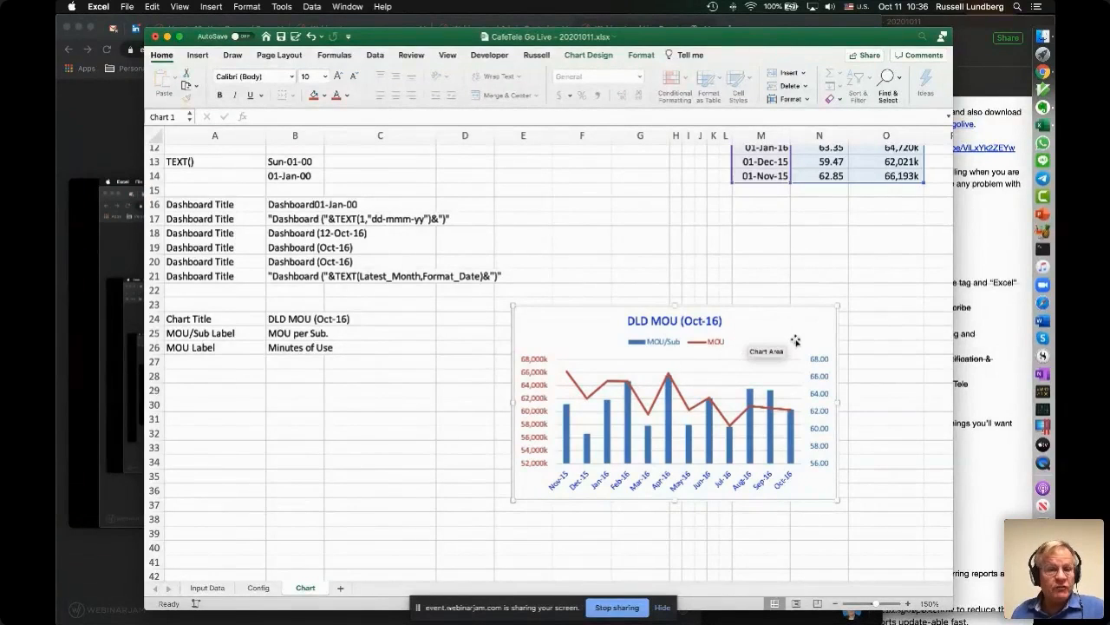
pyautogui.click(587, 54)
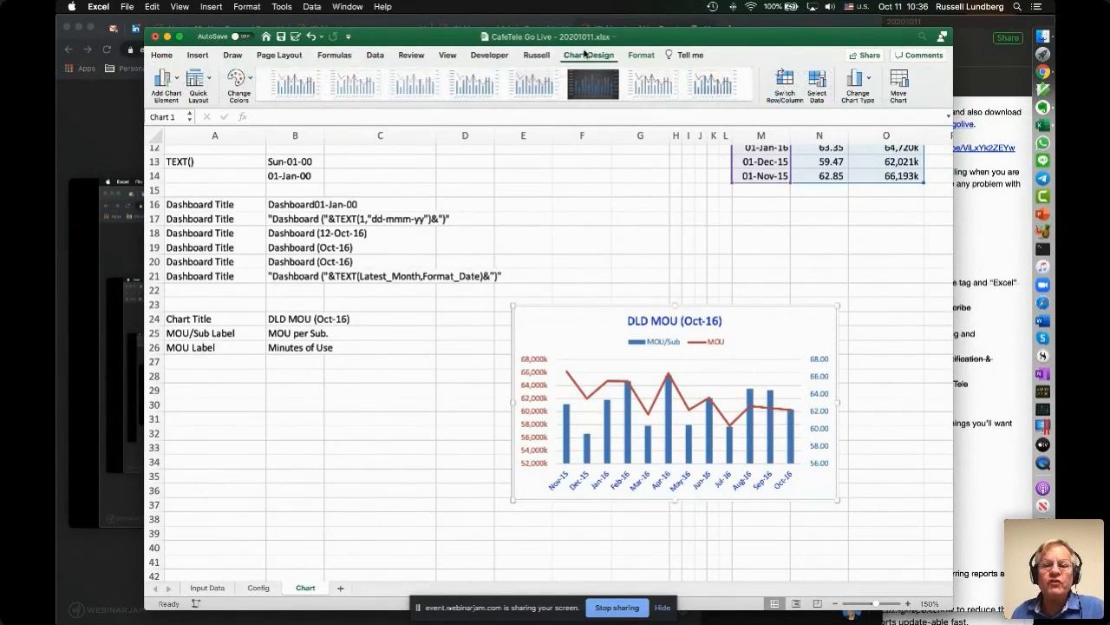
pyautogui.click(816, 84)
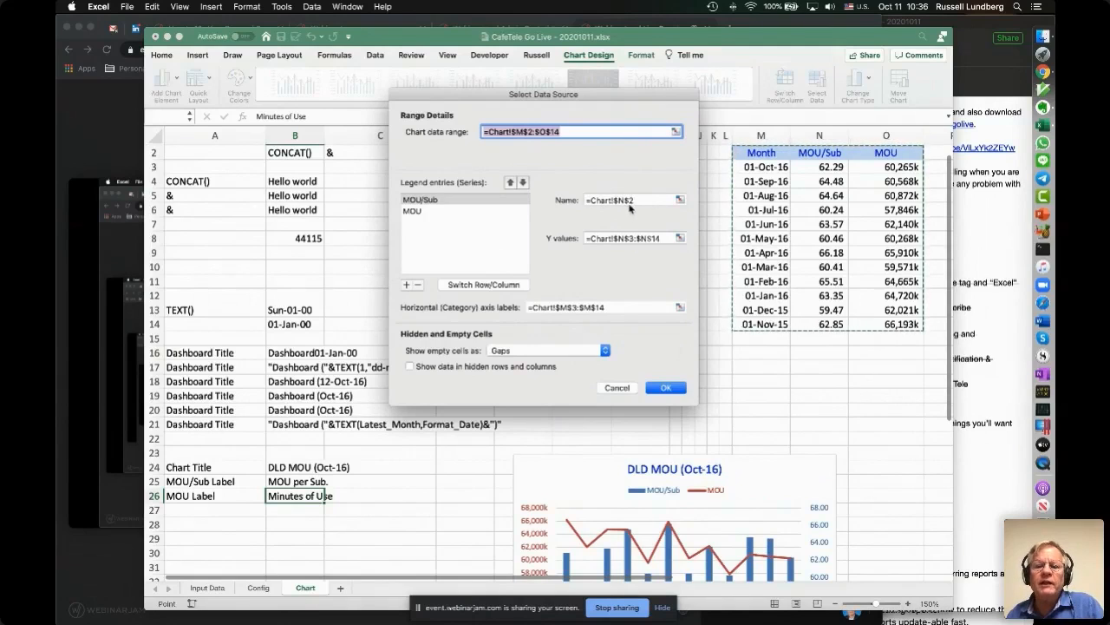
pyautogui.press('Tab')
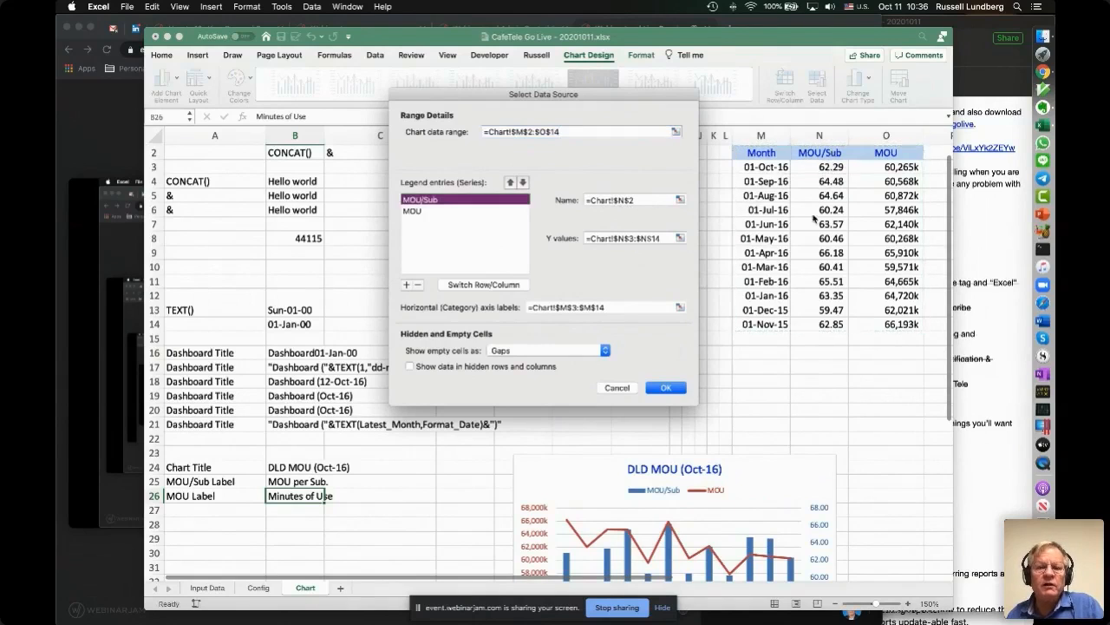
pyautogui.press('Tab')
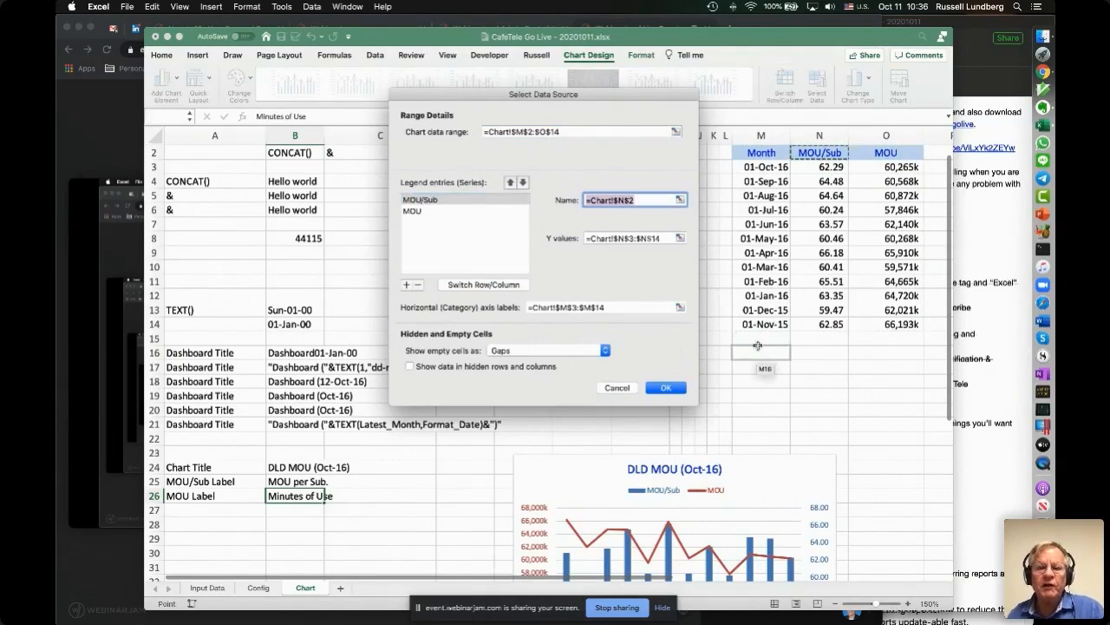
pyautogui.click(287, 483)
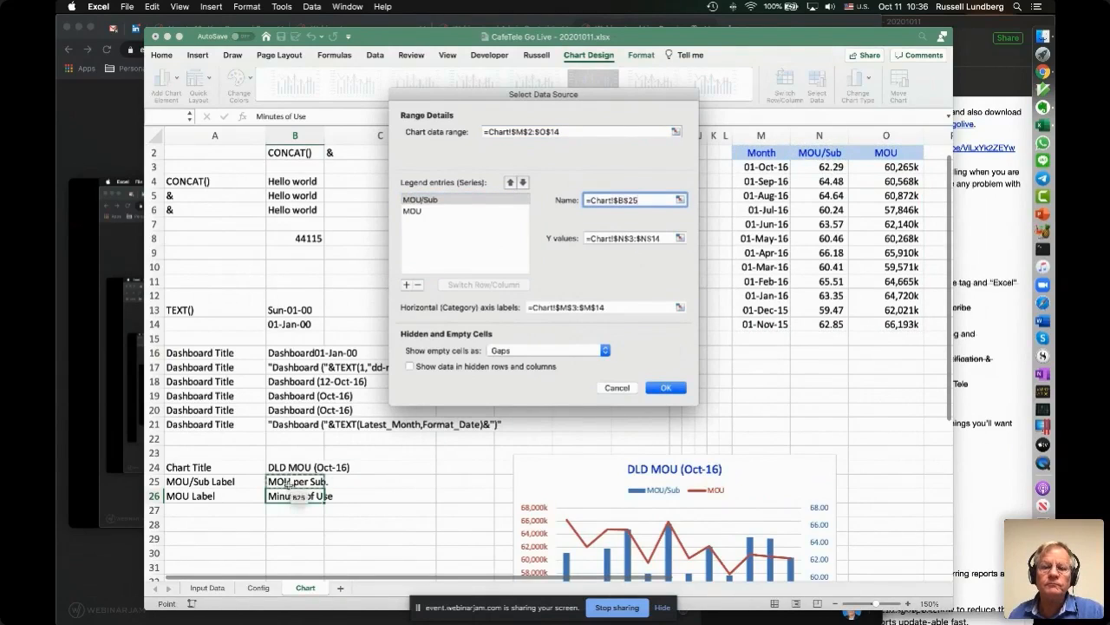
pyautogui.click(665, 387)
pyautogui.scroll(-5, 746, 413)
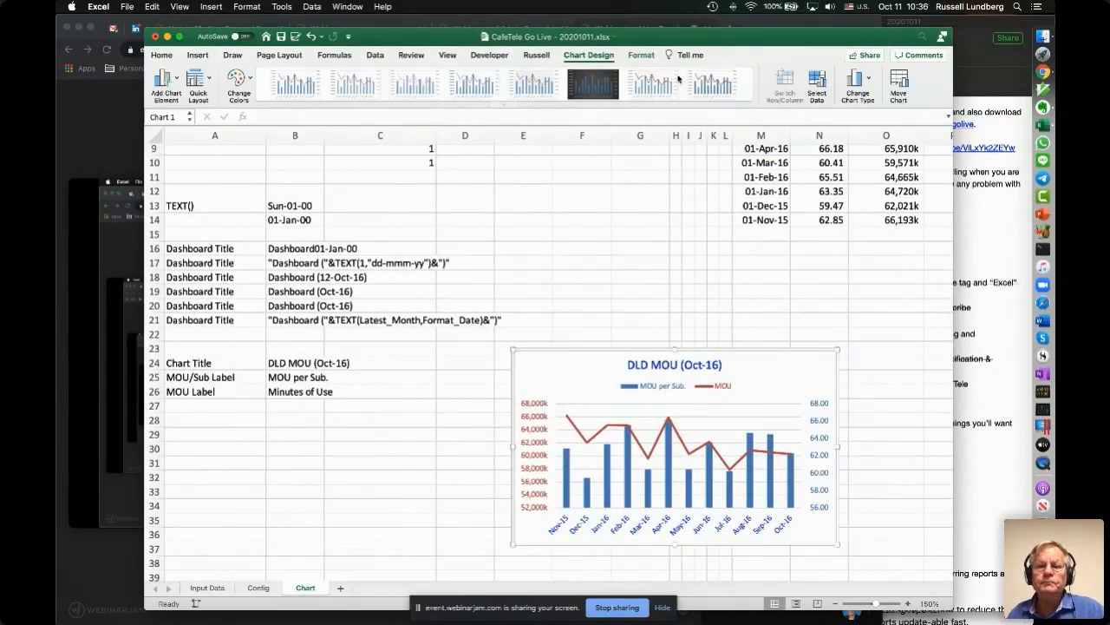
# Step: Link the MOU series name in the chart's data source to cell B26
pyautogui.click(818, 82)
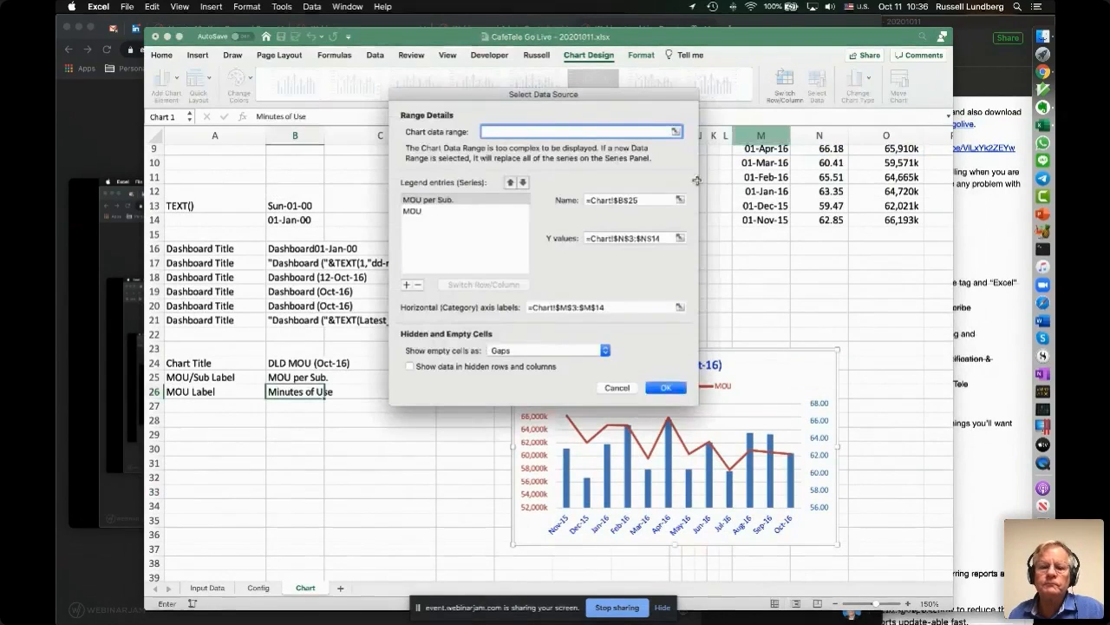
pyautogui.click(414, 212)
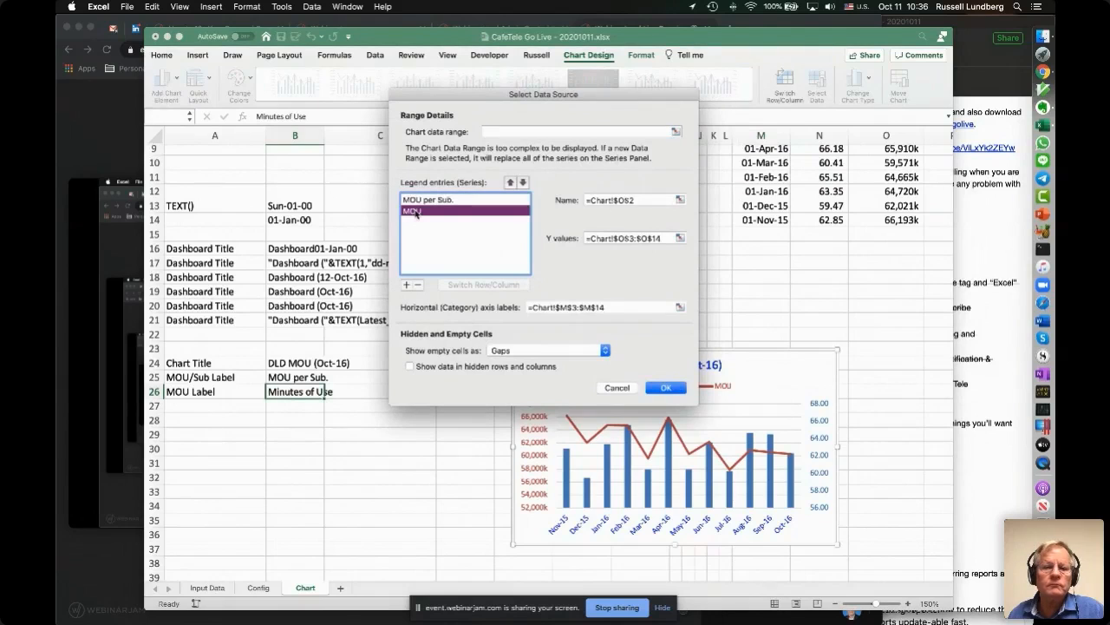
pyautogui.press('Tab')
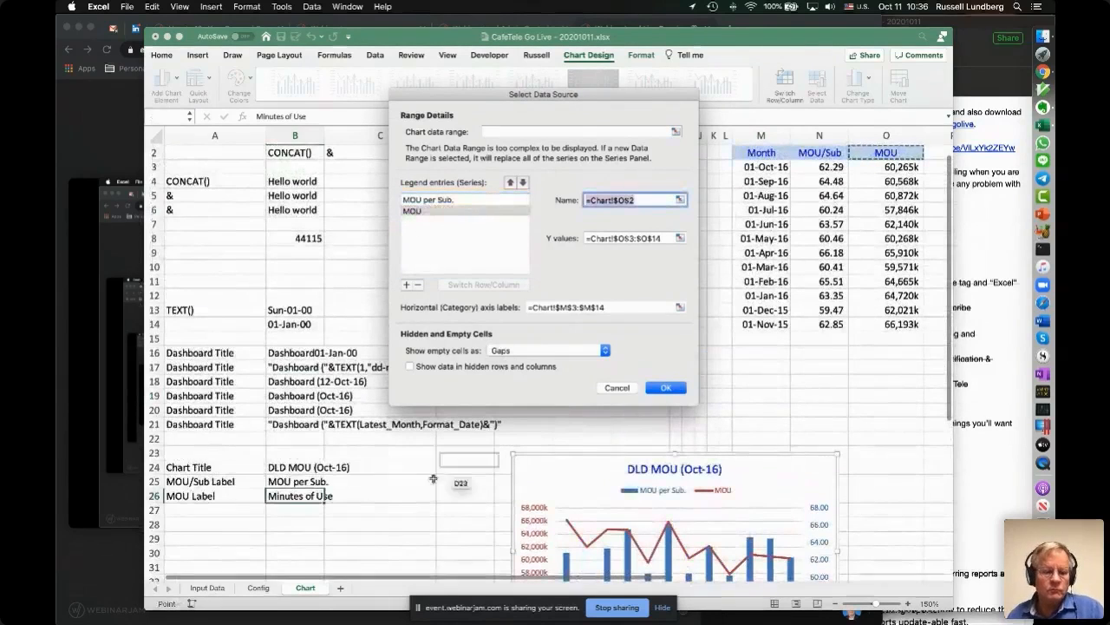
pyautogui.click(901, 152)
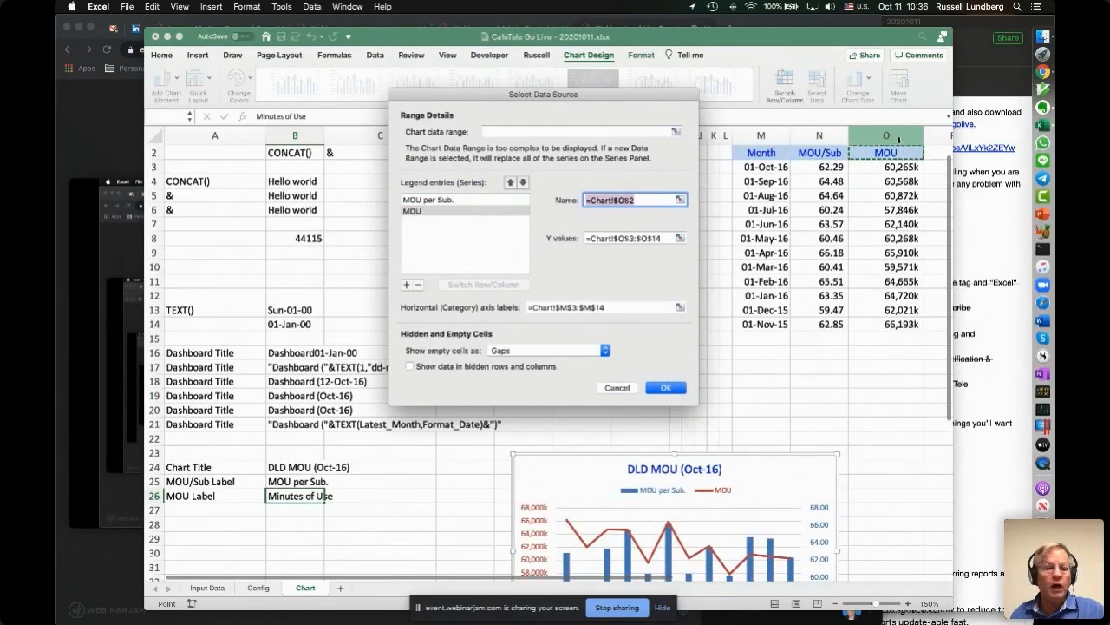
pyautogui.click(288, 496)
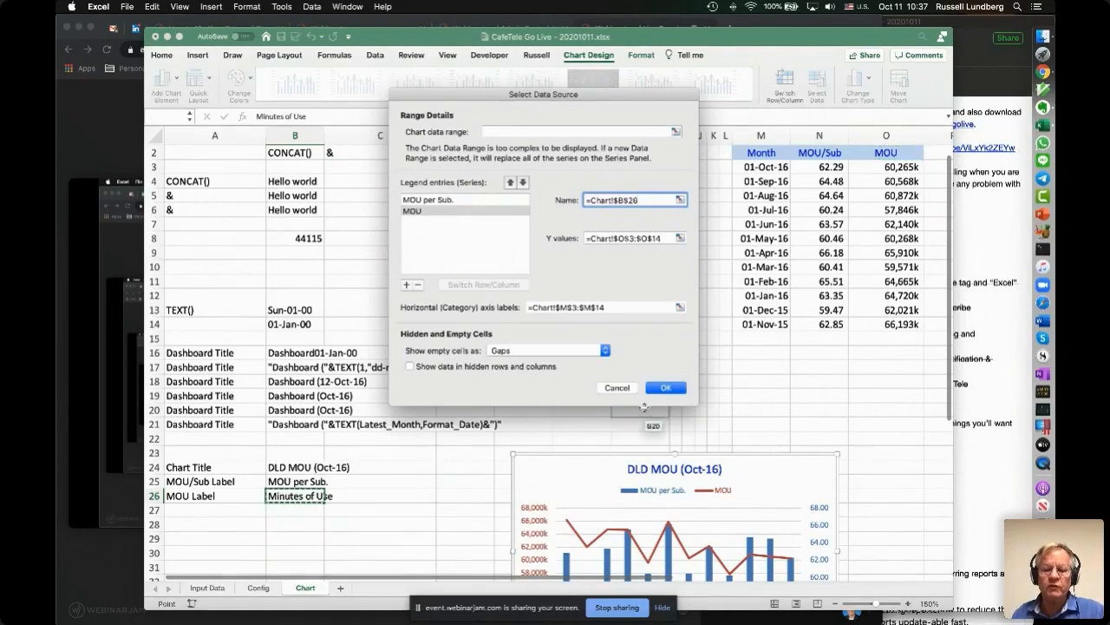
pyautogui.click(665, 388)
pyautogui.scroll(-4, 828, 360)
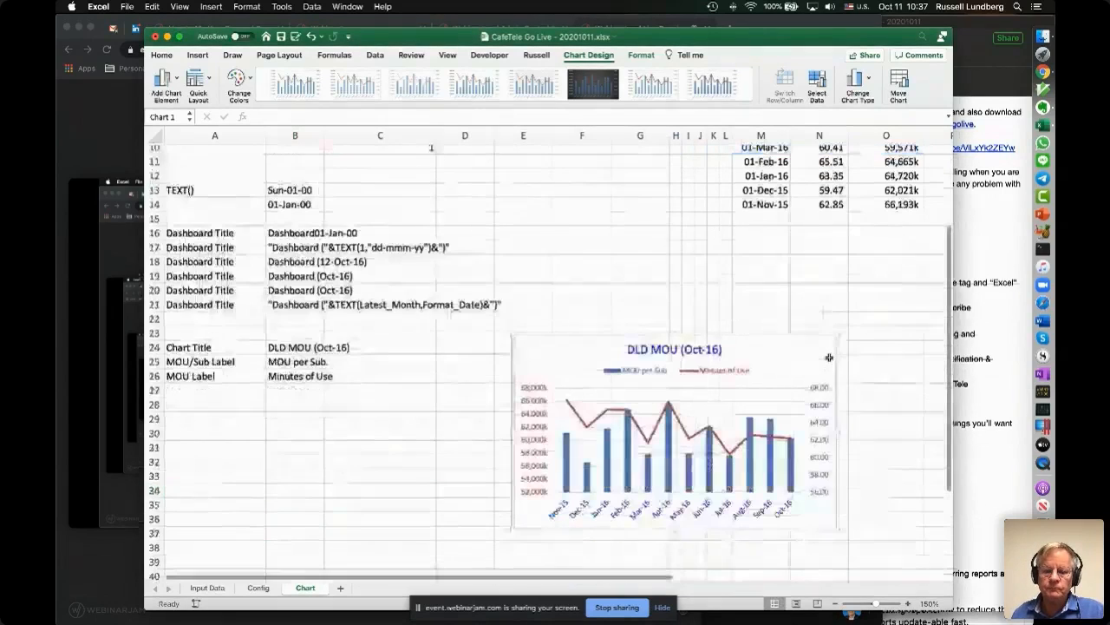
pyautogui.scroll(-3, 801, 362)
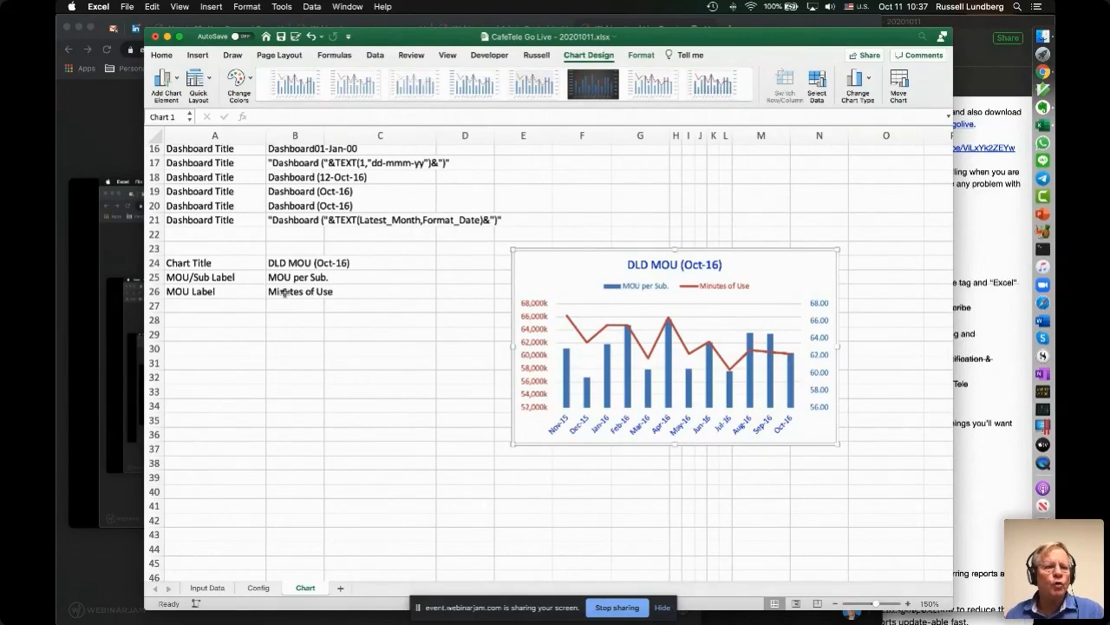
# Step: Move the DLD MOU chart slightly up and to the right so its upper edge sits in row 22
pyautogui.click(282, 291)
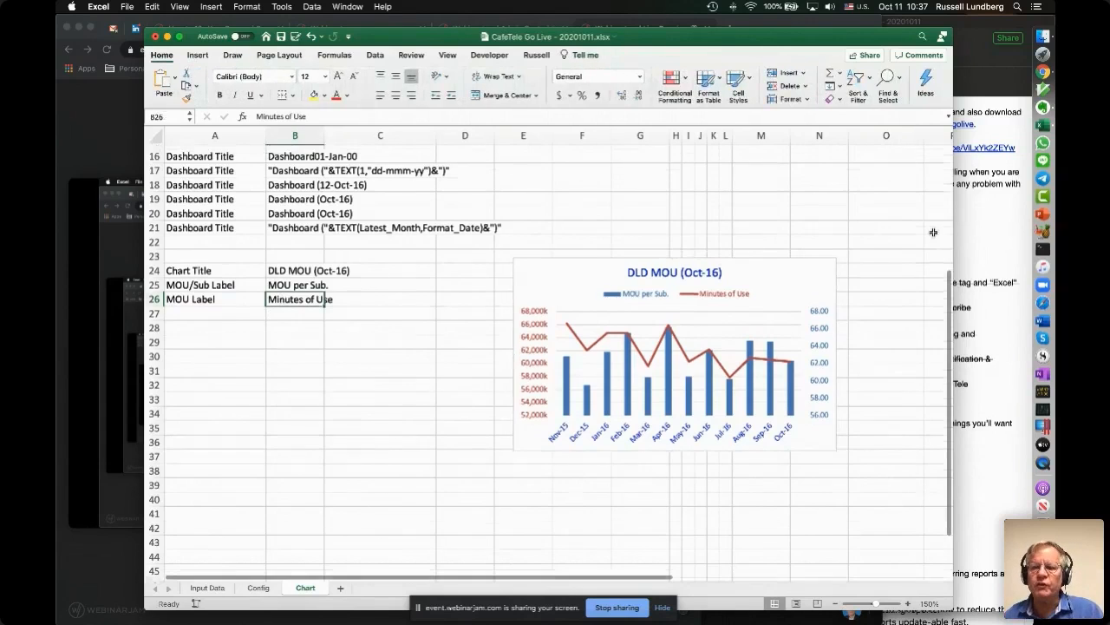
pyautogui.scroll(5, 867, 195)
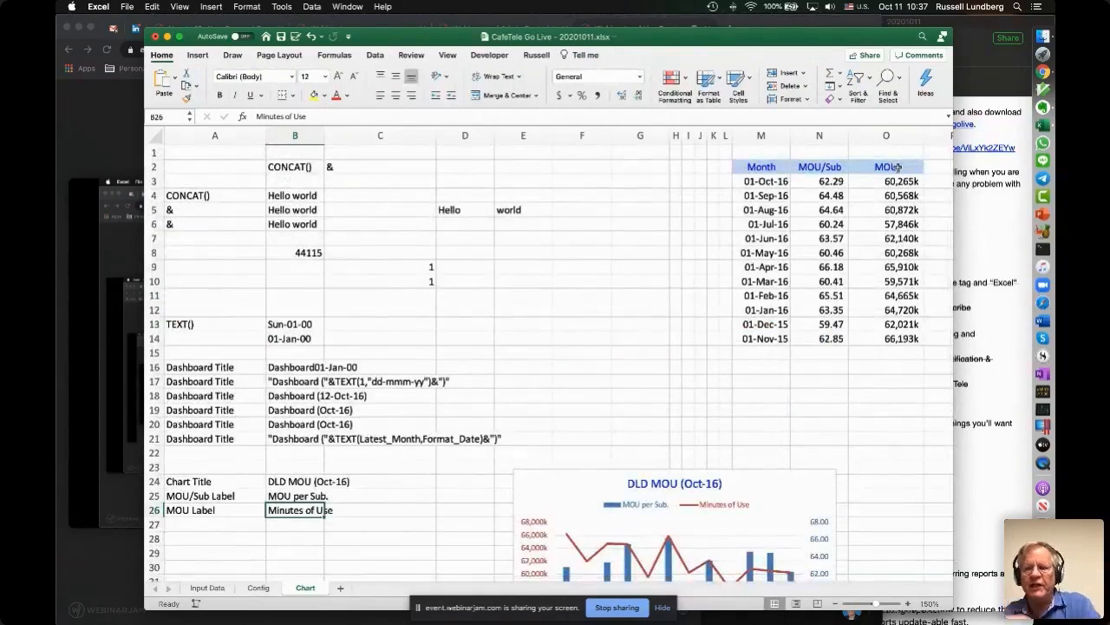
pyautogui.scroll(-4, 860, 265)
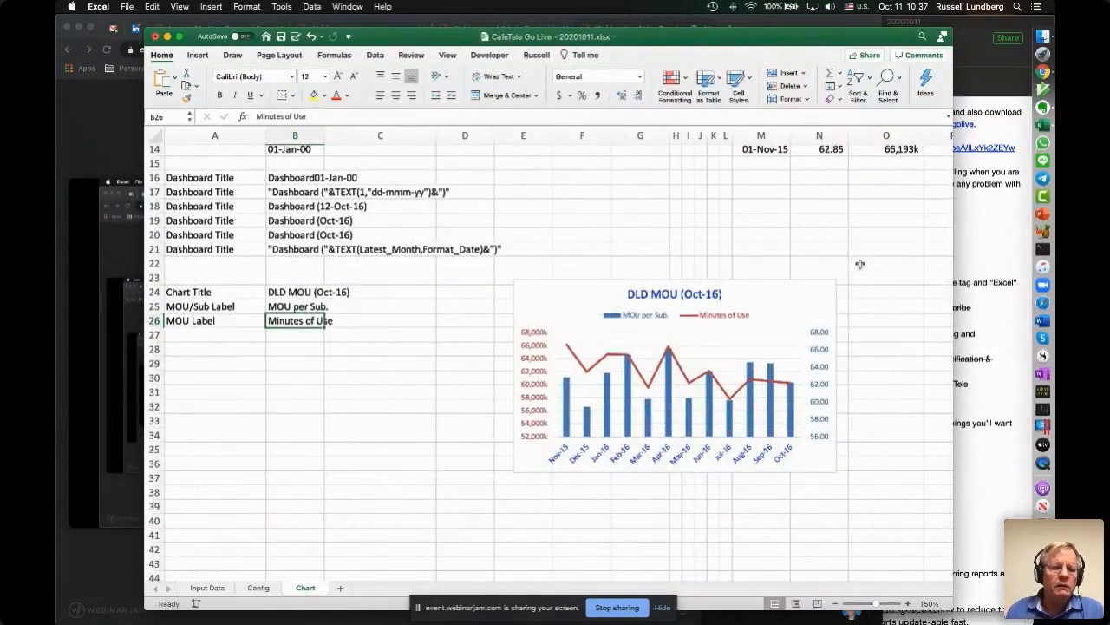
pyautogui.click(771, 296)
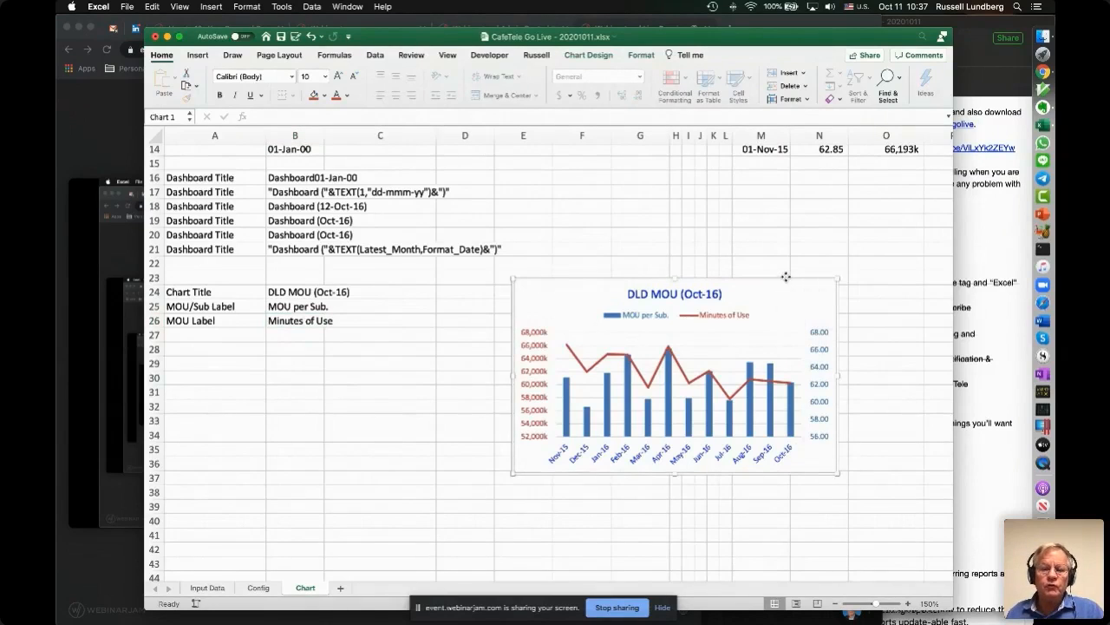
pyautogui.moveTo(785, 277); pyautogui.dragTo(804, 255)
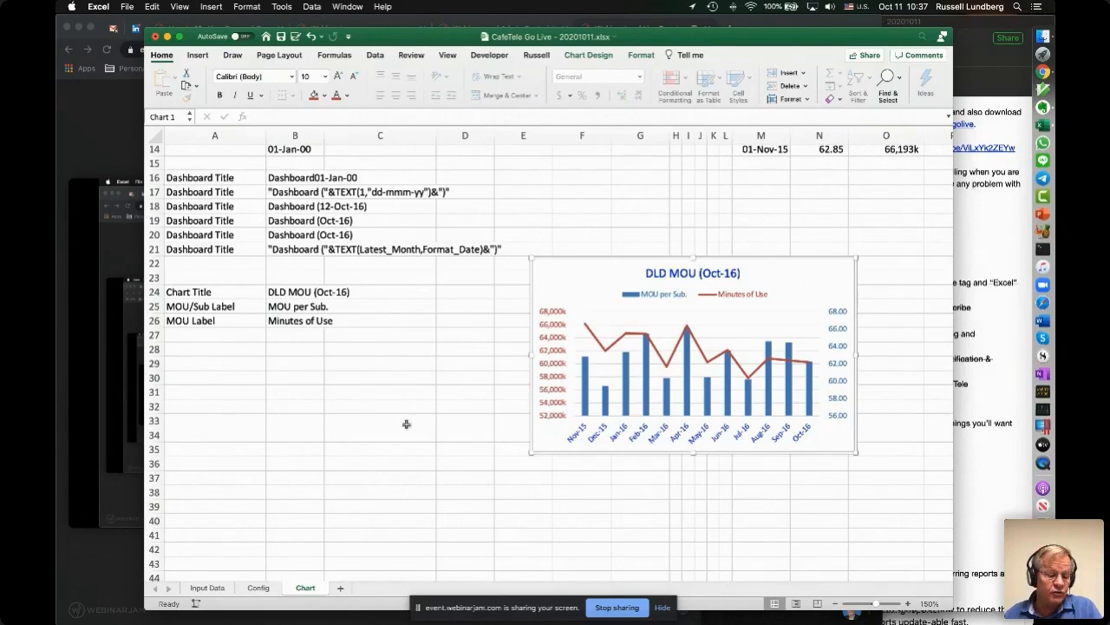
# Step: Open the recent workbook LD Dashboard - Lesson Source.xlsx and look over the charts on its Dashboard sheet
pyautogui.press('super+Tab')
pyautogui.press('super+shift+Tab')
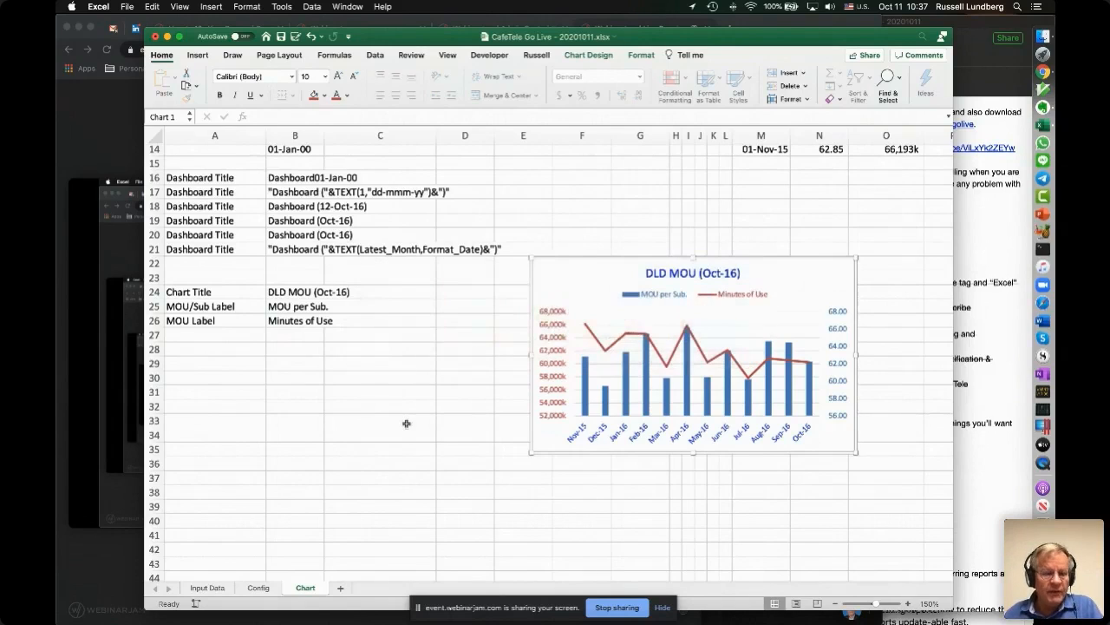
pyautogui.click(282, 6)
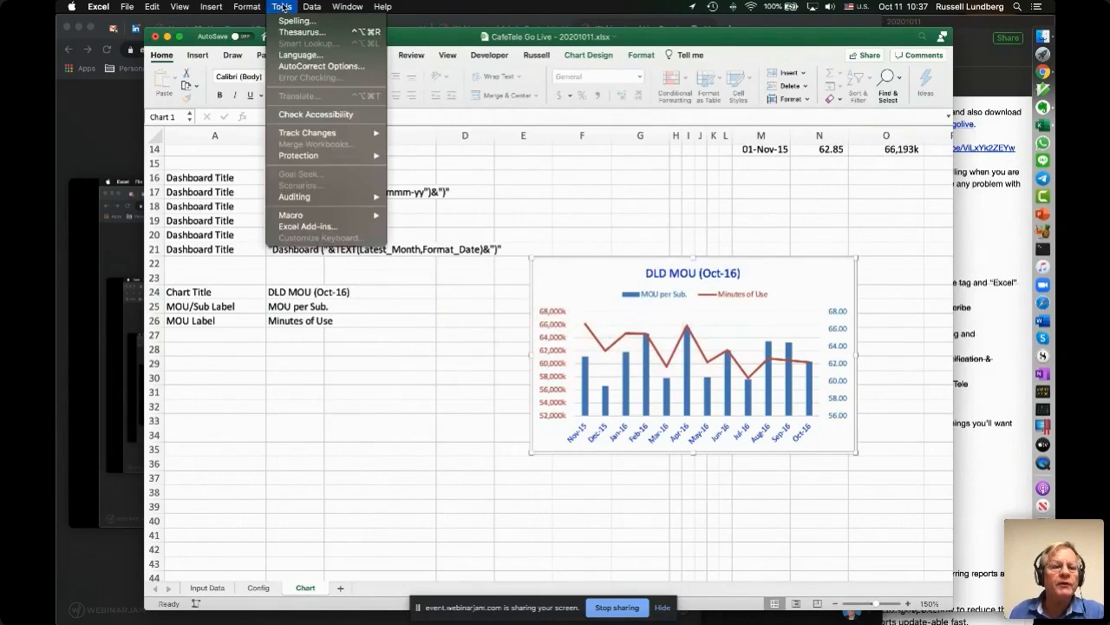
pyautogui.moveTo(127, 7)
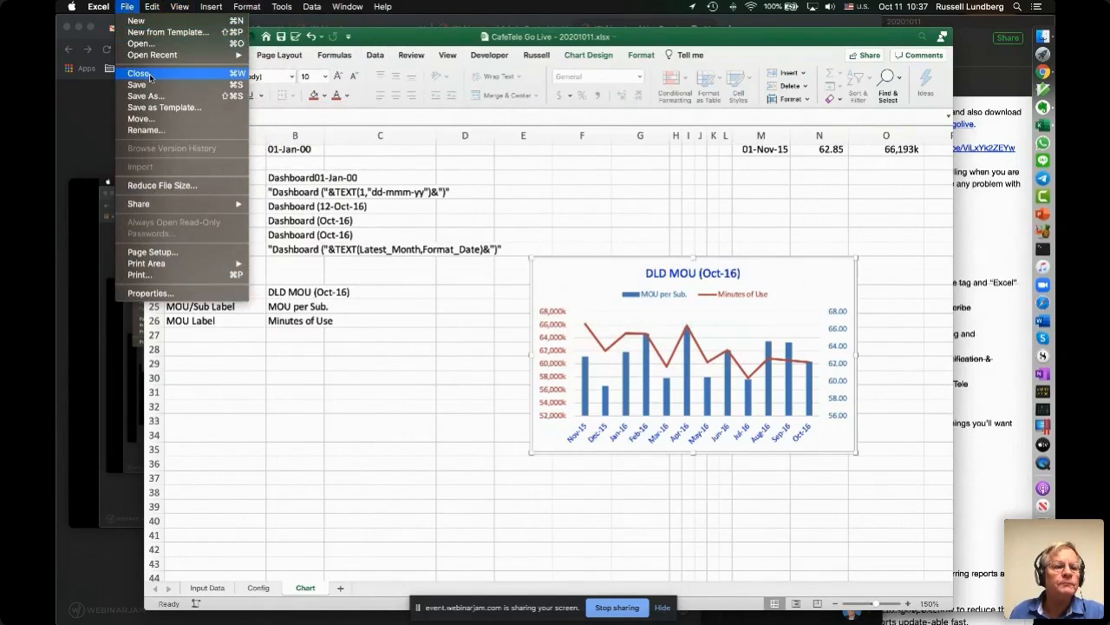
pyautogui.moveTo(153, 55)
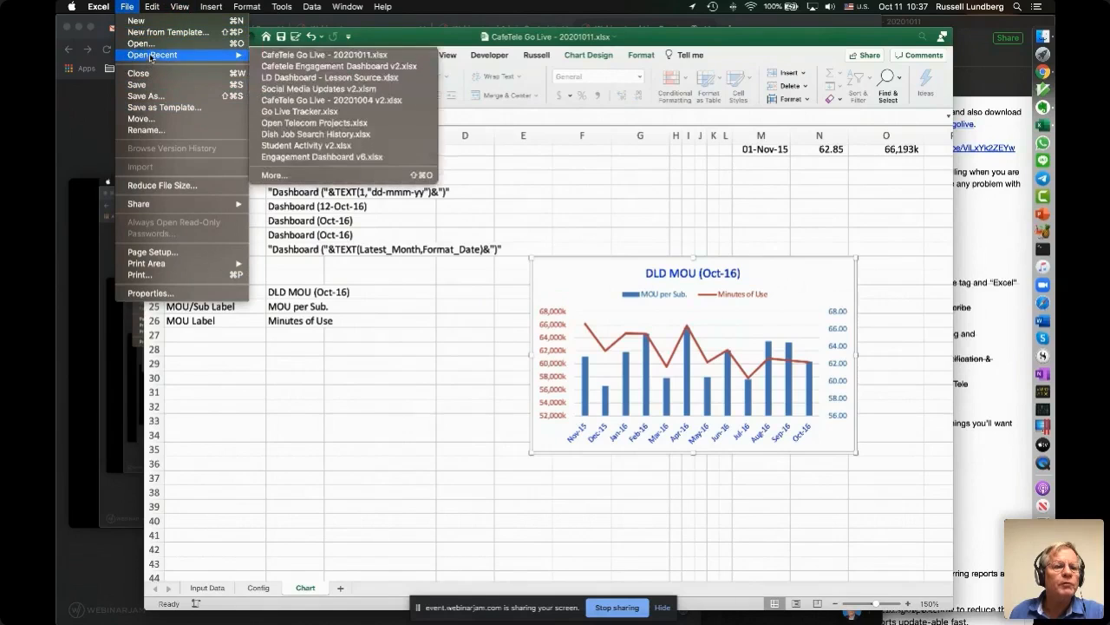
pyautogui.click(335, 78)
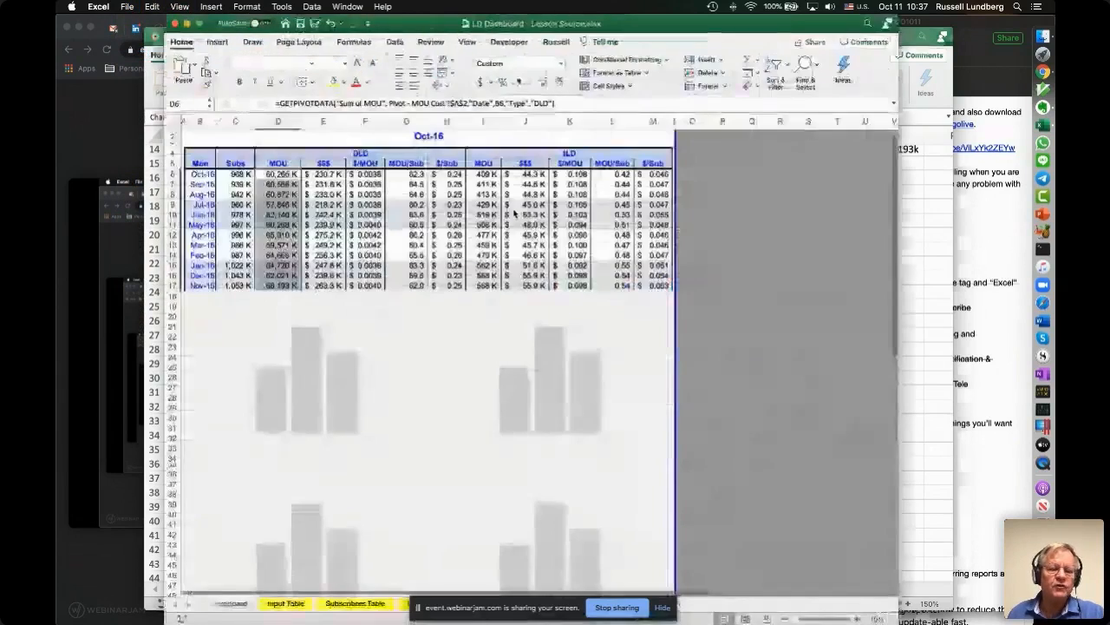
pyautogui.scroll(-3, 503, 413)
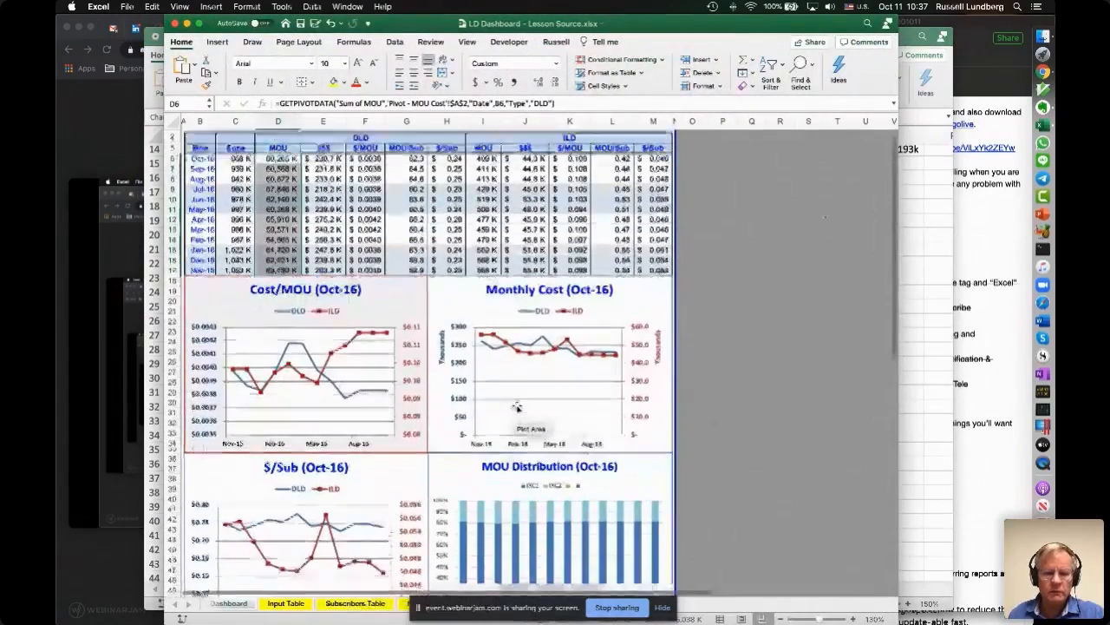
pyautogui.press('super+Tab')
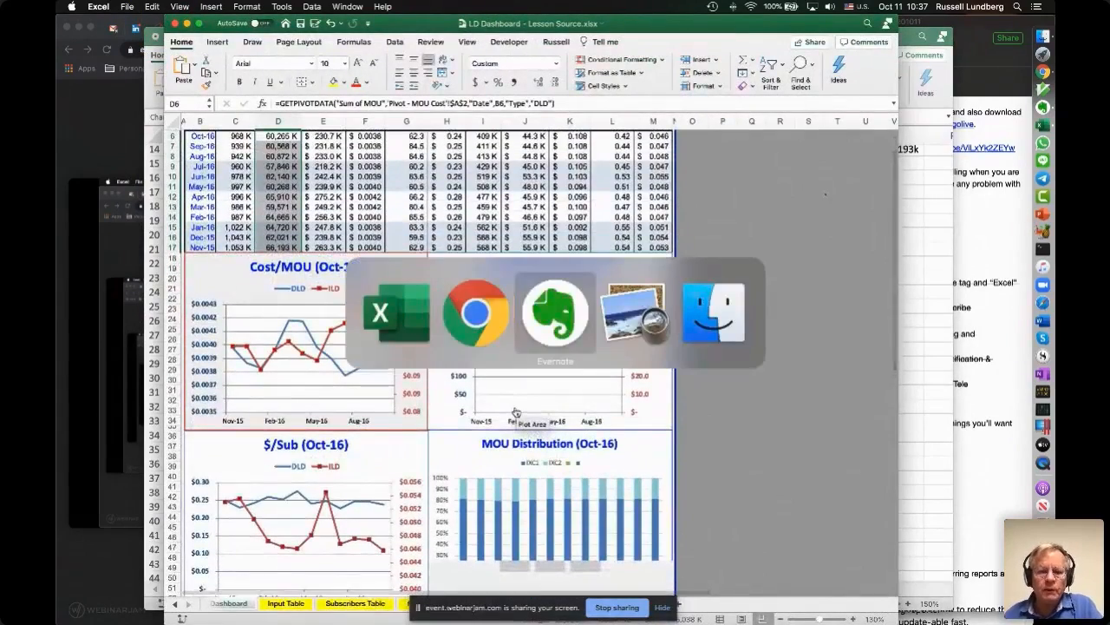
# Step: Switch to the WebinarJam page in Chrome to check the webinar chat, and return to the LD Dashboard workbook in Excel
pyautogui.press('super+Tab')
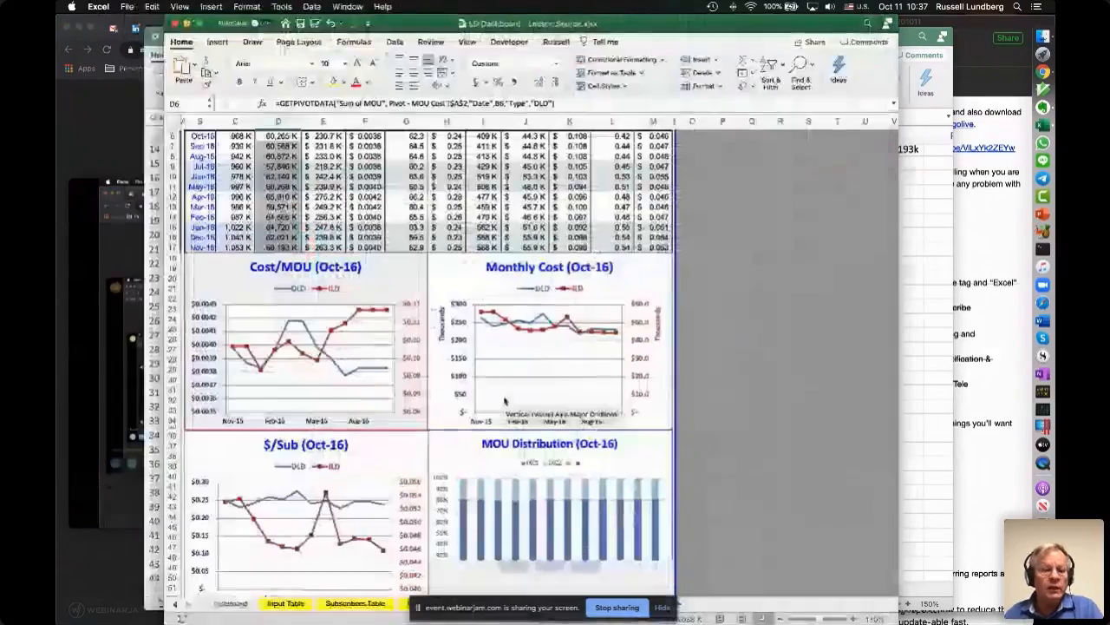
pyautogui.press('super+Tab')
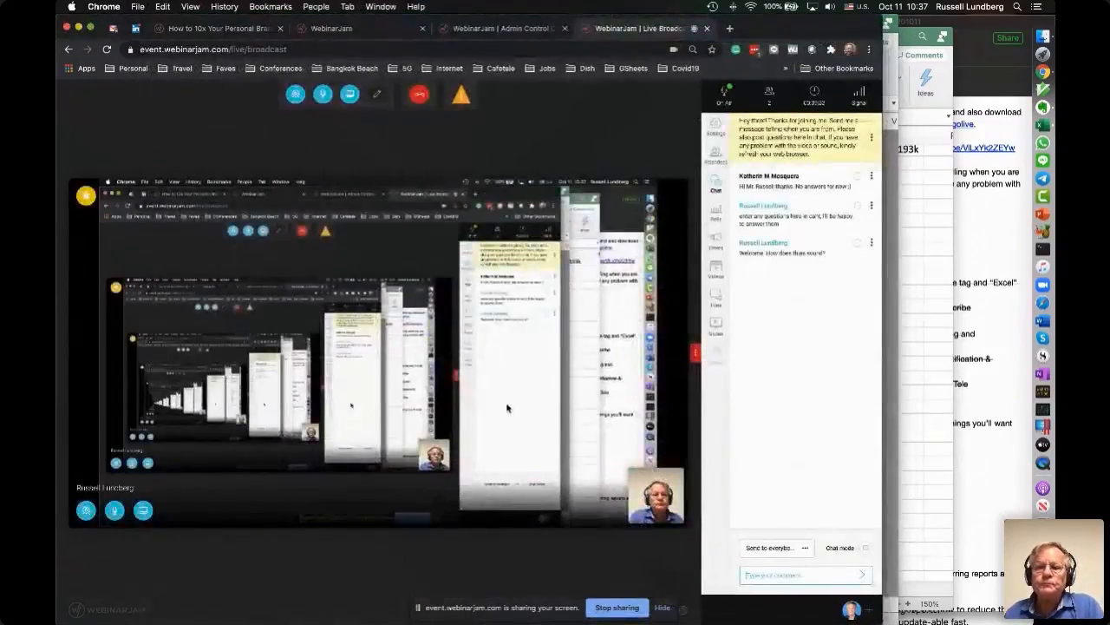
pyautogui.press('super+Tab')
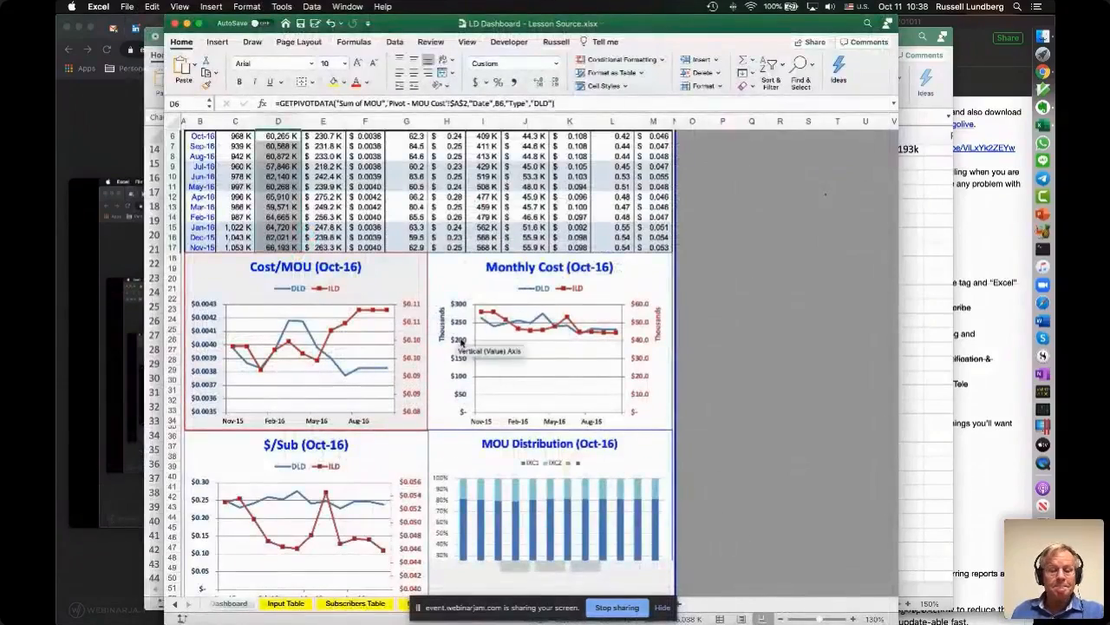
# Step: Clear the September and October 2016 invoice entries in C341:G346 on the Input Table sheet and save the workbook
pyautogui.click(287, 602)
pyautogui.scroll(-3, 347, 442)
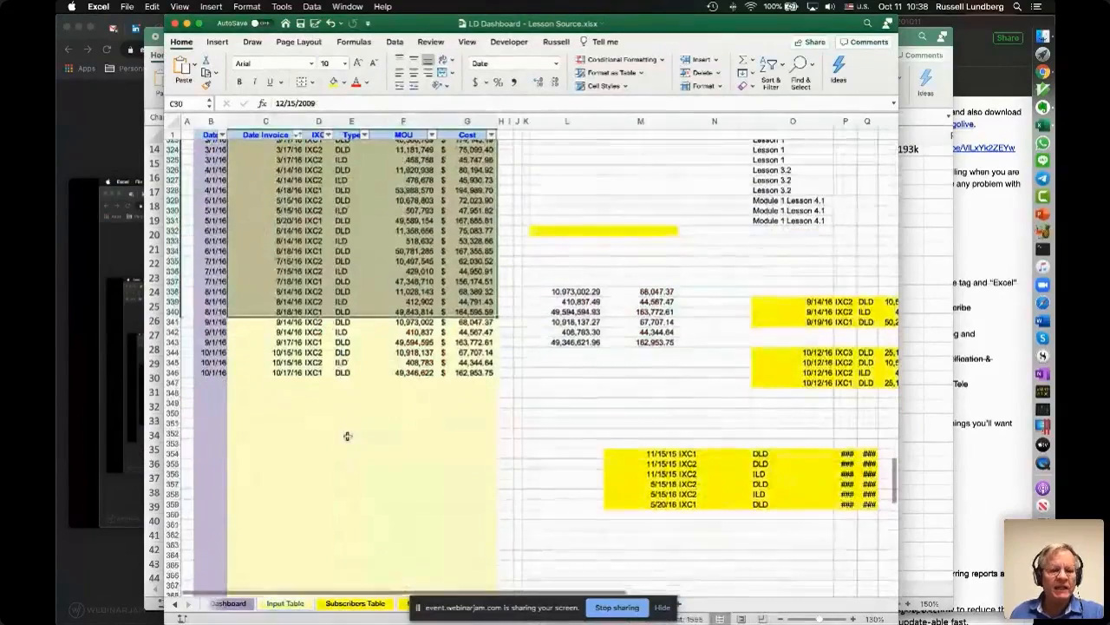
pyautogui.moveTo(274, 322); pyautogui.dragTo(460, 372)
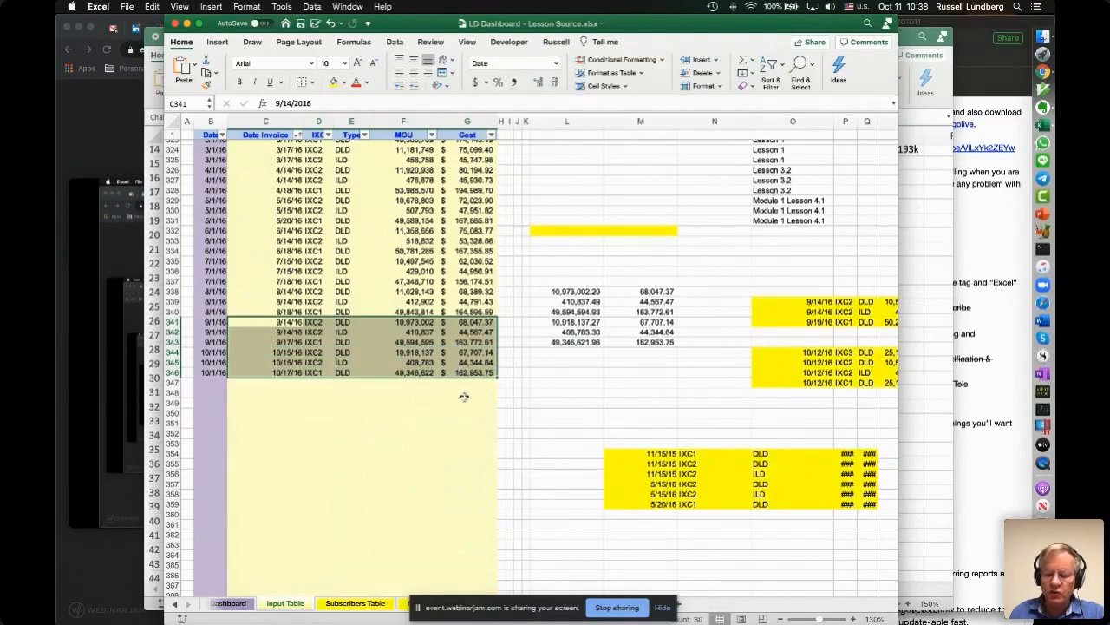
pyautogui.press('Delete')
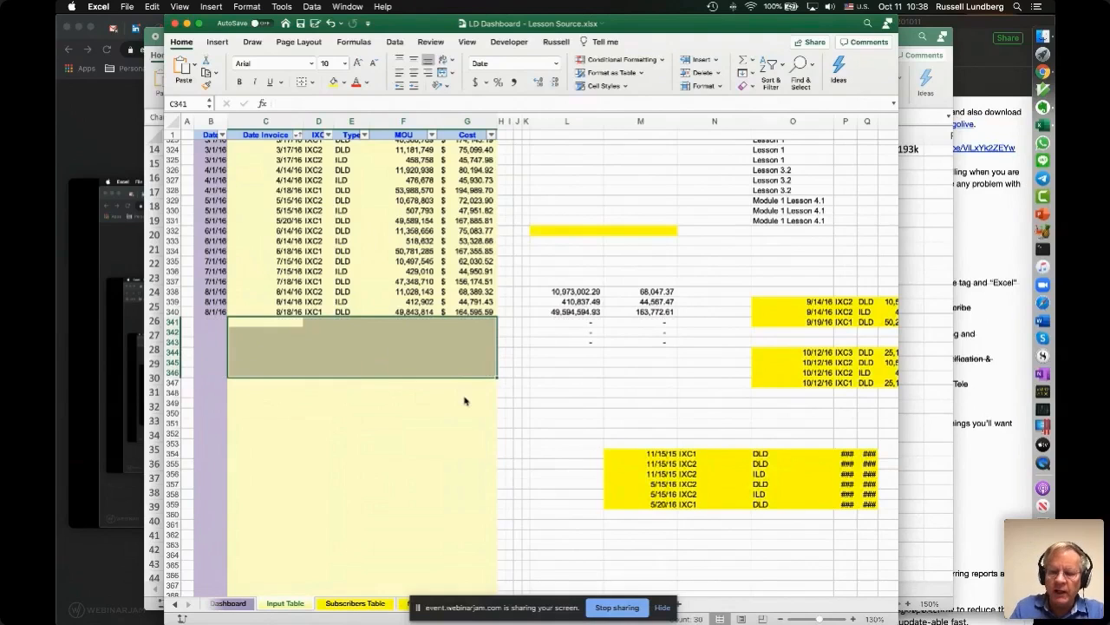
pyautogui.click(852, 618)
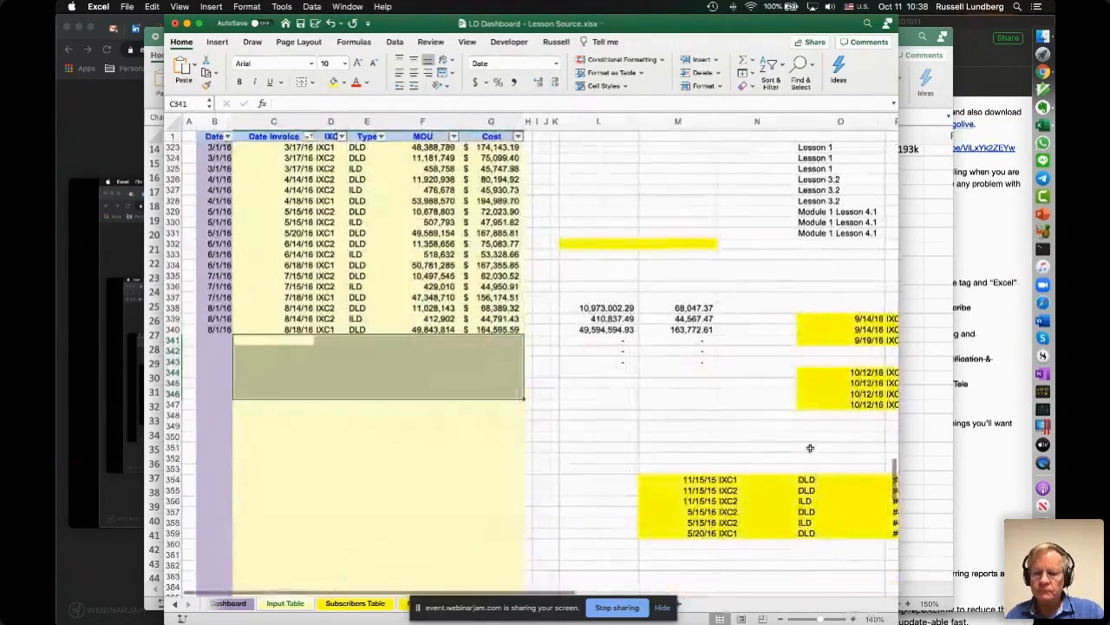
pyautogui.press('super+s')
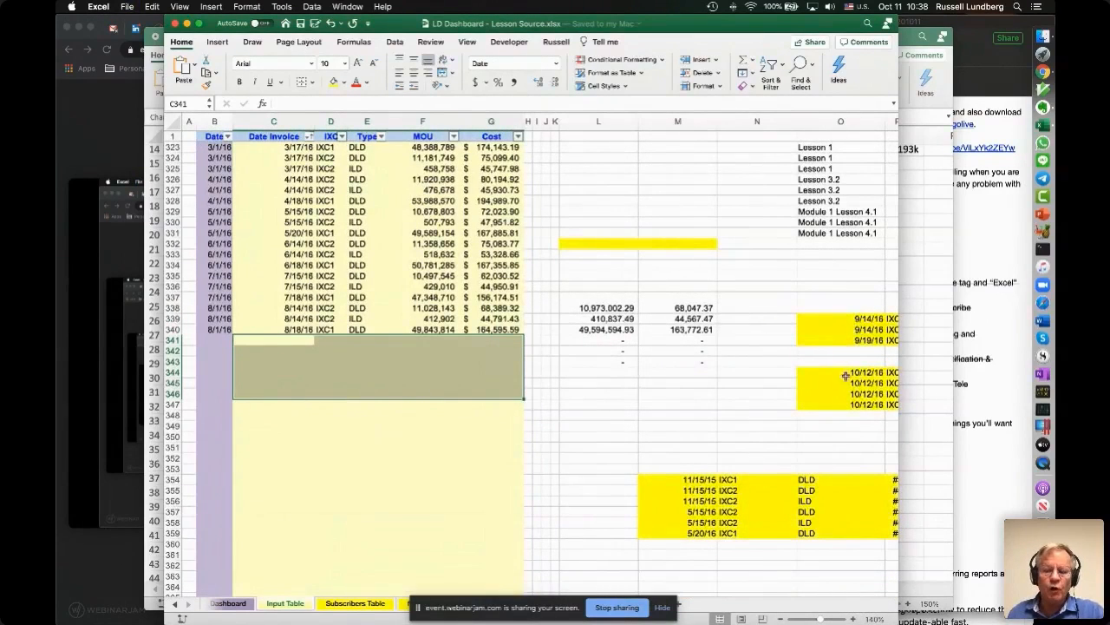
# Step: On the Subscribers Table sheet, copy the Sep-16 figure 939,331 into E93 and fill E93:E94 with yellow
pyautogui.click(355, 602)
pyautogui.moveTo(268, 479); pyautogui.dragTo(347, 491)
pyautogui.scroll(-3, 391, 455)
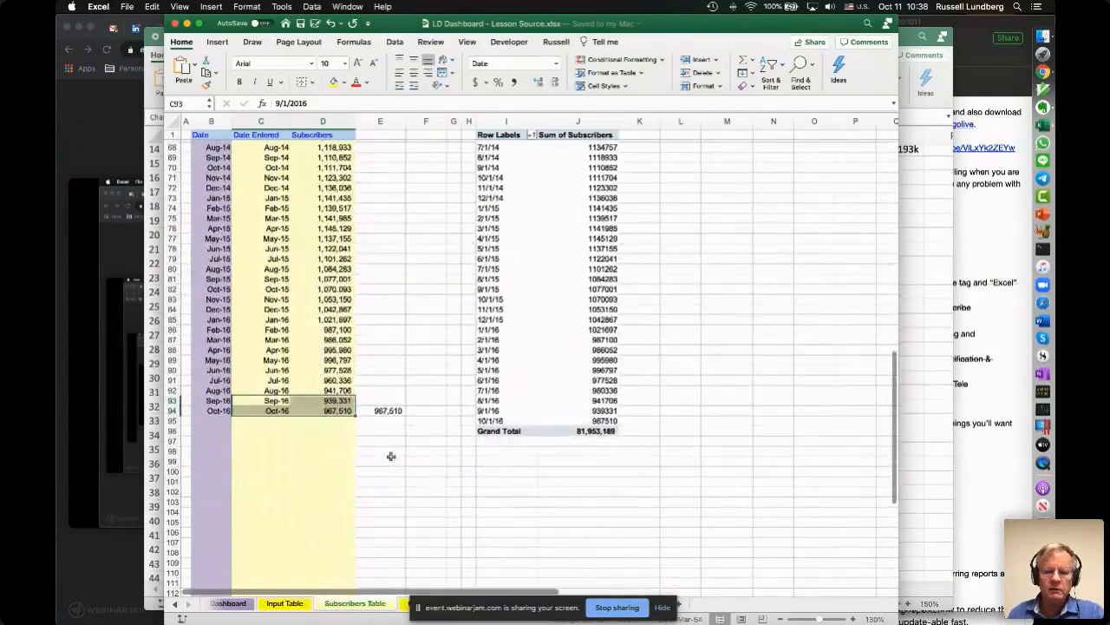
pyautogui.click(338, 402)
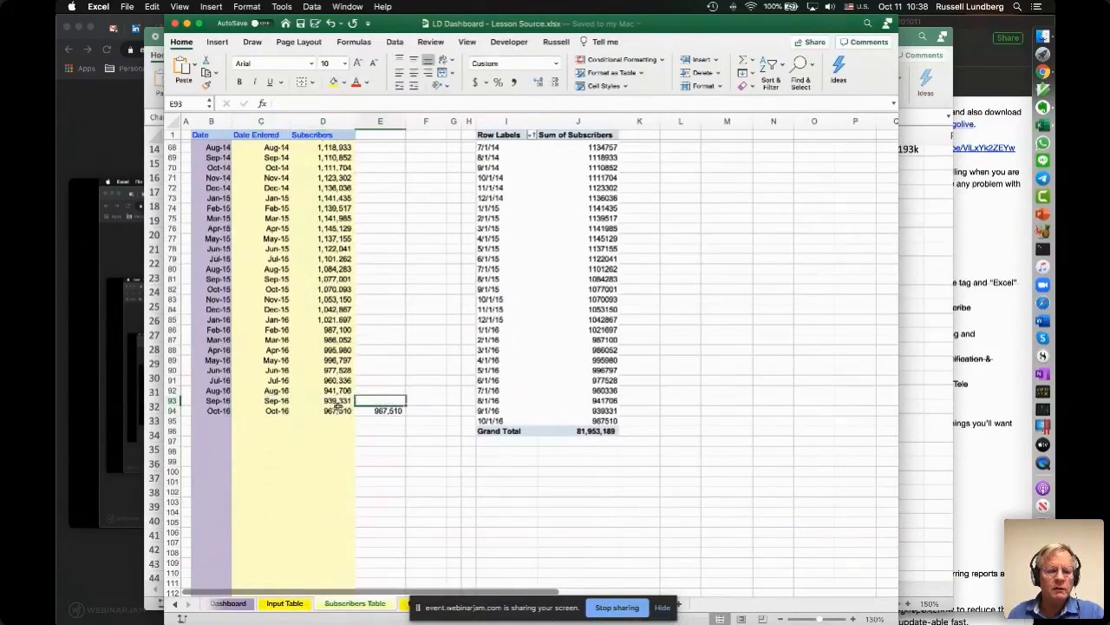
pyautogui.press('super+c')
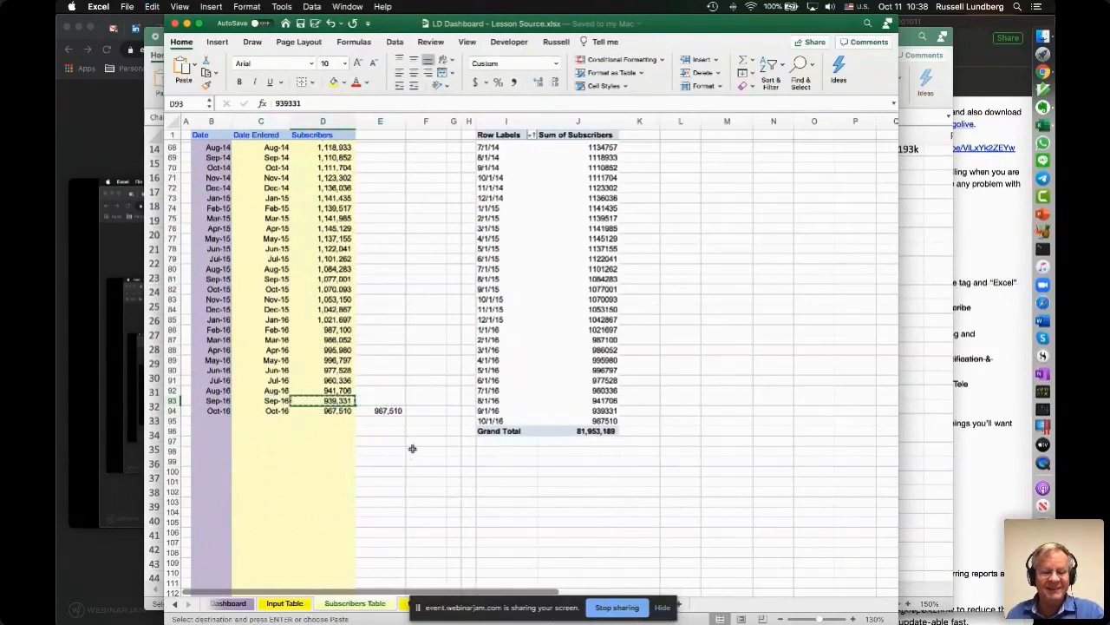
pyautogui.click(388, 399)
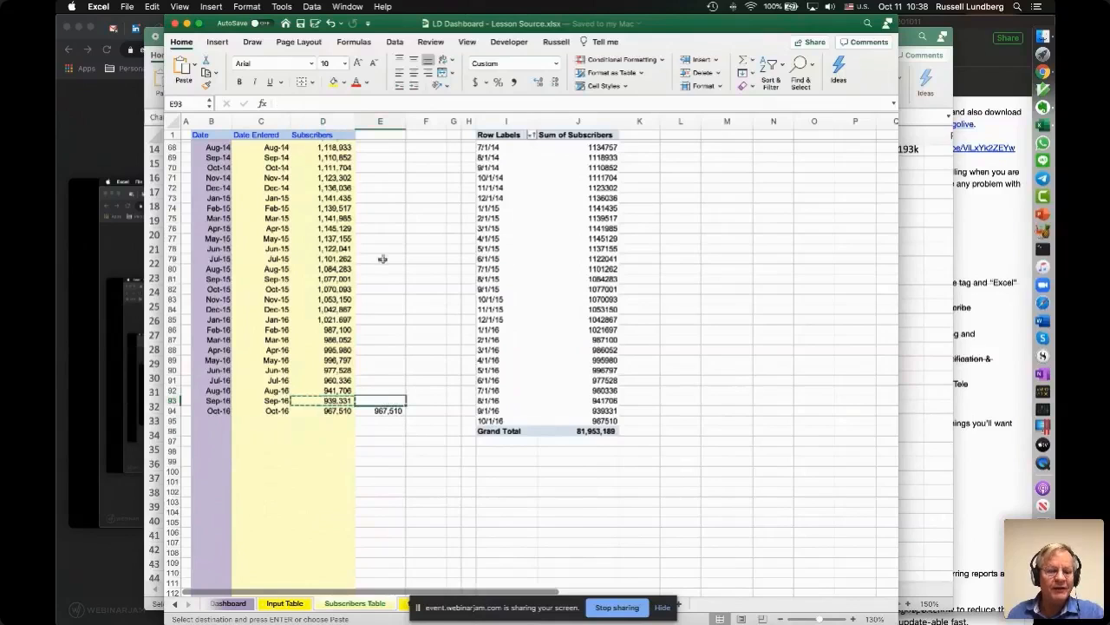
pyautogui.click(297, 103)
pyautogui.press('super+v')
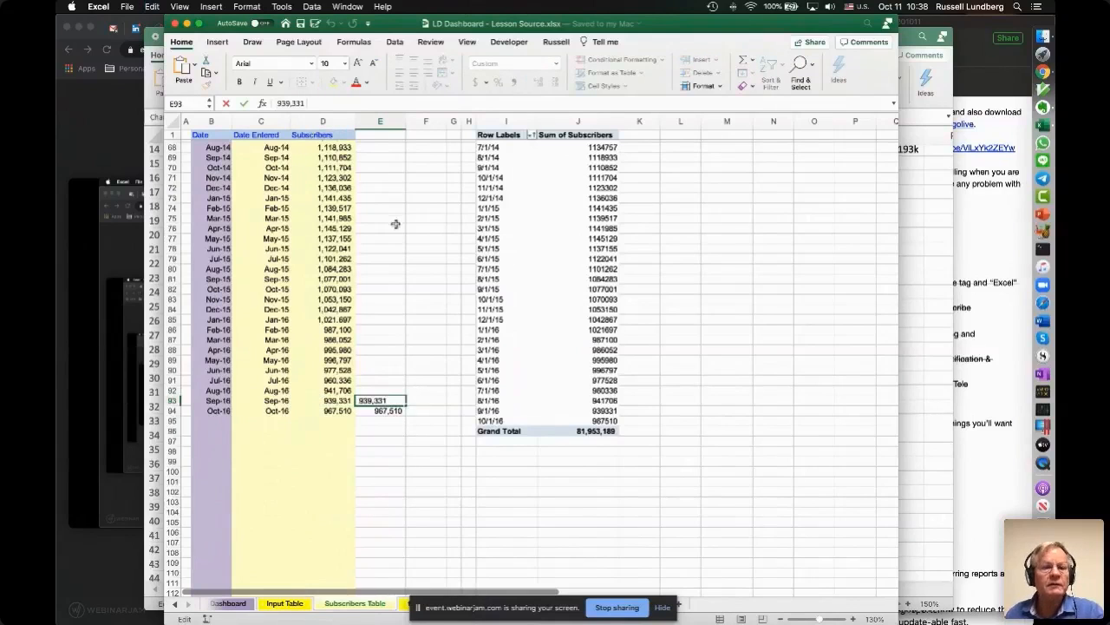
pyautogui.press('Return')
pyautogui.moveTo(389, 400); pyautogui.dragTo(386, 406)
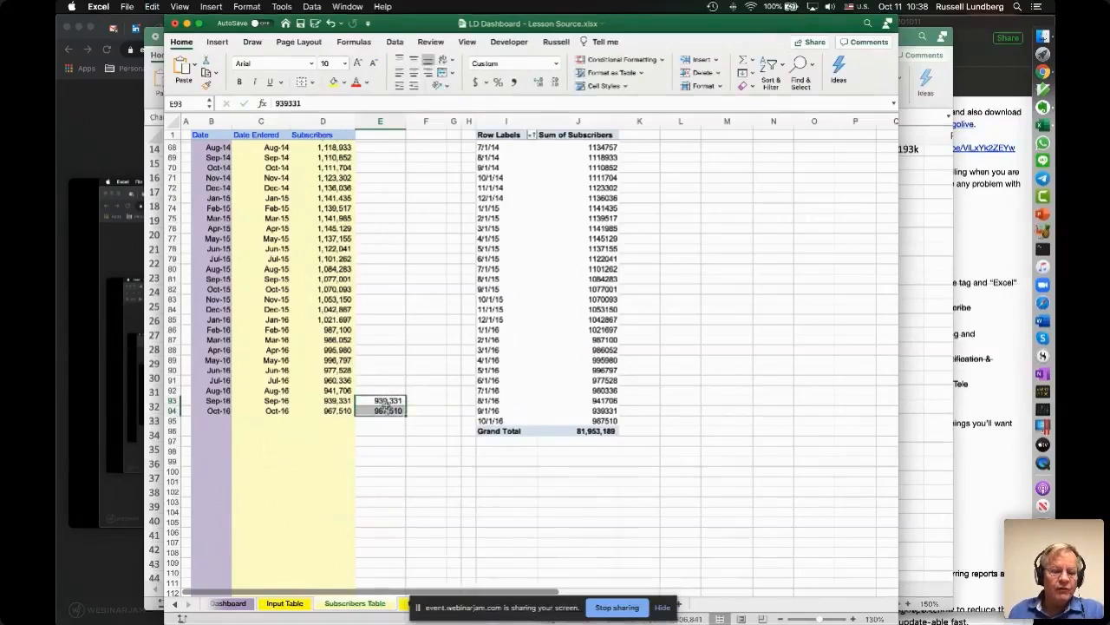
pyautogui.click(334, 82)
# Step: Clear the Sep-16 and Oct-16 dates and subscriber counts in C93:D94 on the Subscribers Table sheet
pyautogui.moveTo(273, 400); pyautogui.dragTo(319, 415)
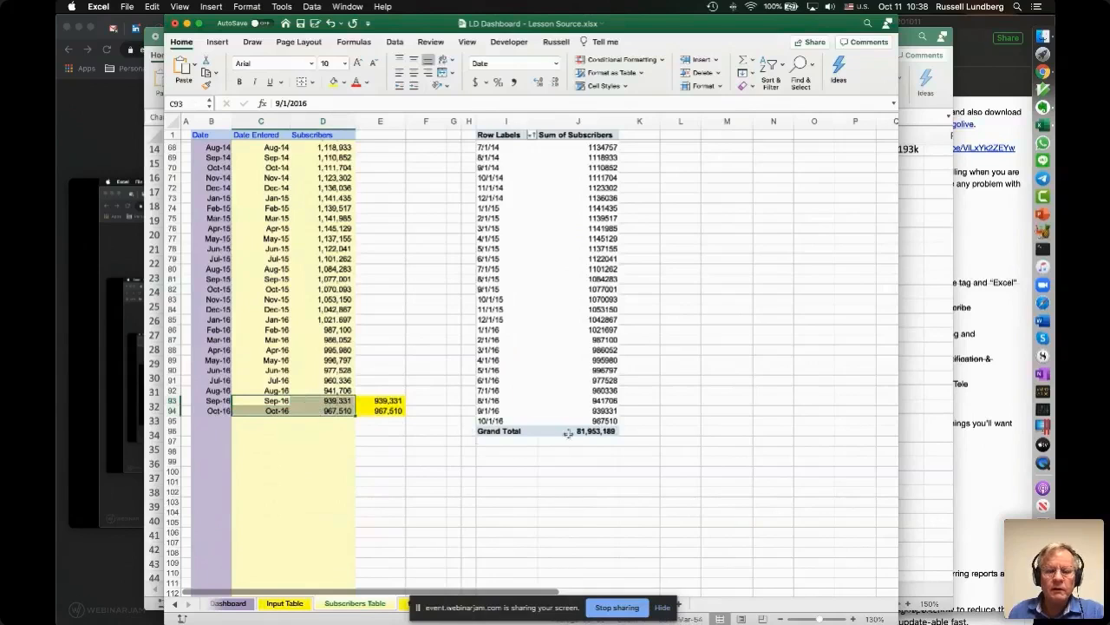
pyautogui.scroll(-3, 702, 379)
pyautogui.press('Right')
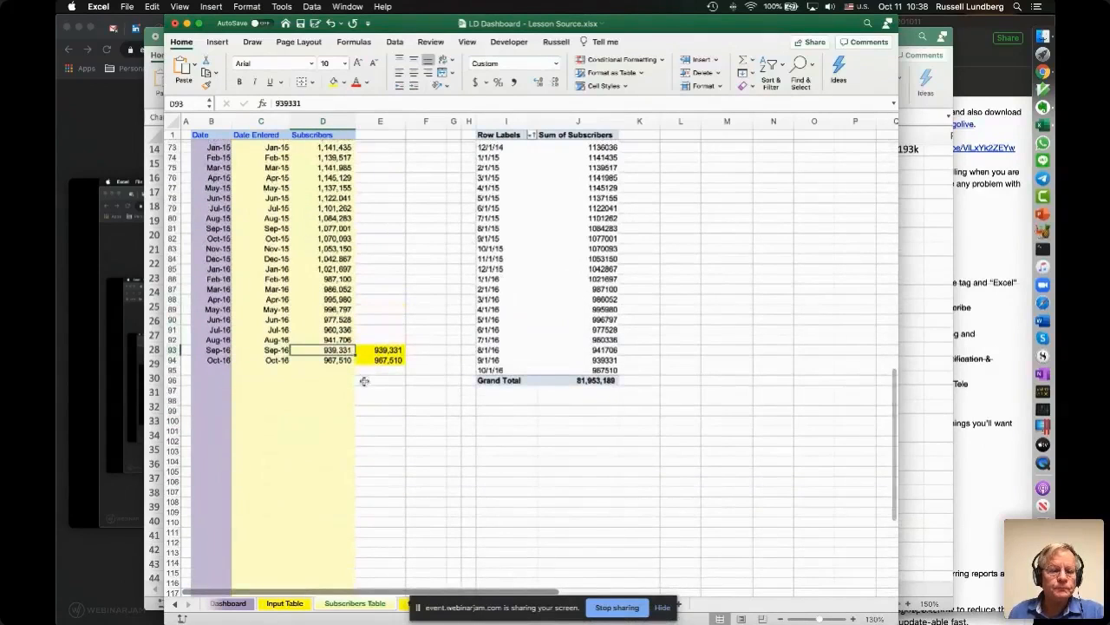
pyautogui.moveTo(267, 352); pyautogui.dragTo(330, 356)
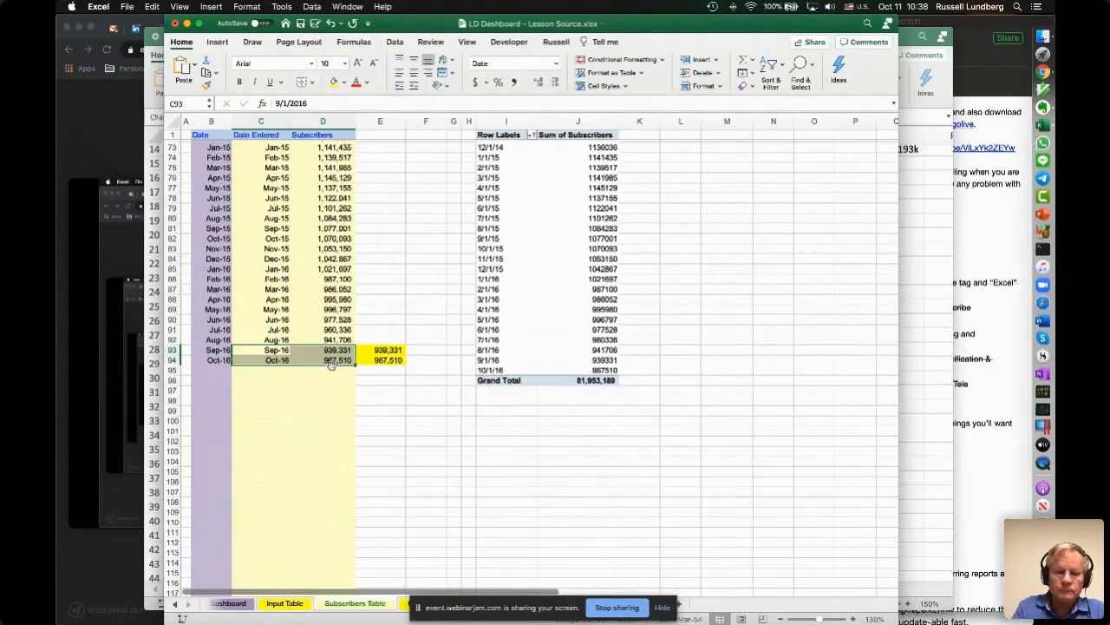
pyautogui.press('Delete')
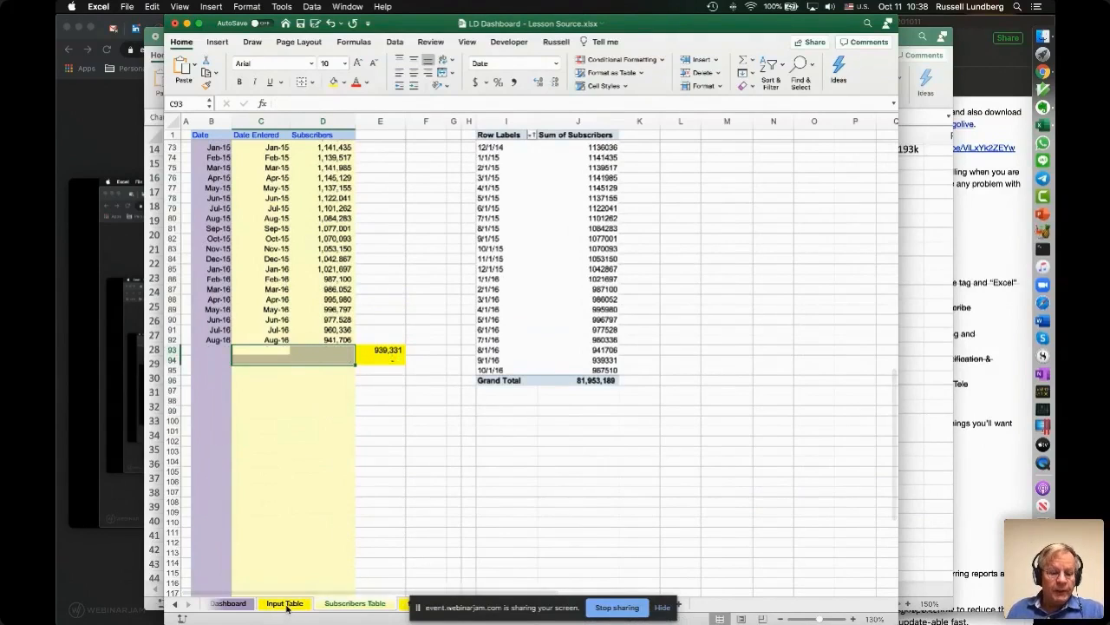
pyautogui.click(267, 341)
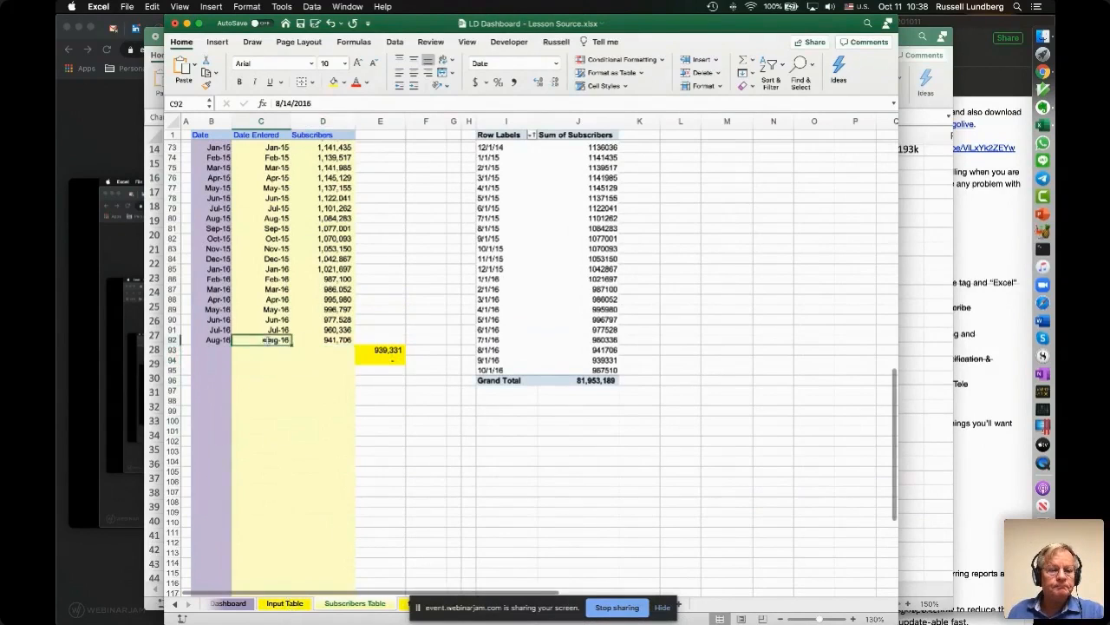
pyautogui.moveTo(268, 357); pyautogui.dragTo(267, 350)
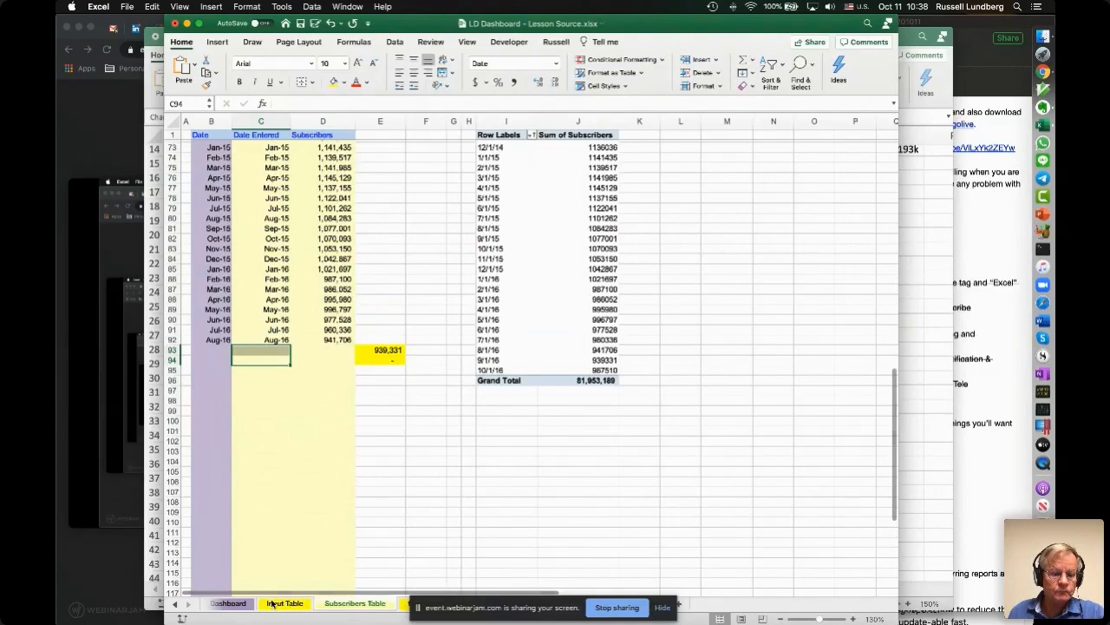
# Step: Refresh the Sum of Subscribers PivotTable beside the data on the Subscribers Table sheet
pyautogui.click(228, 603)
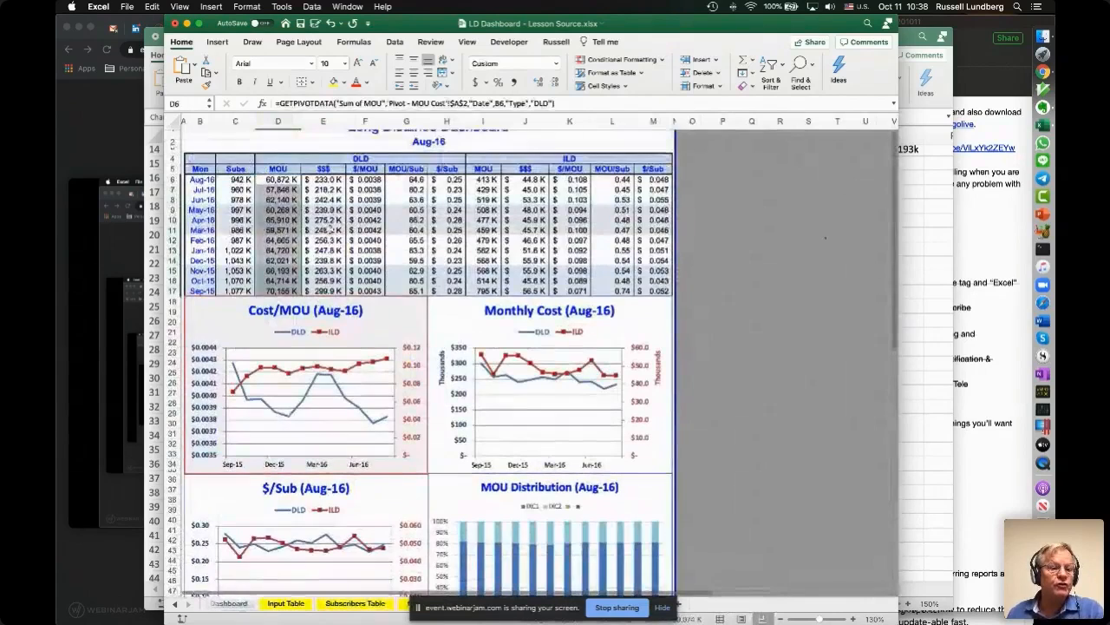
pyautogui.scroll(1, 354, 269)
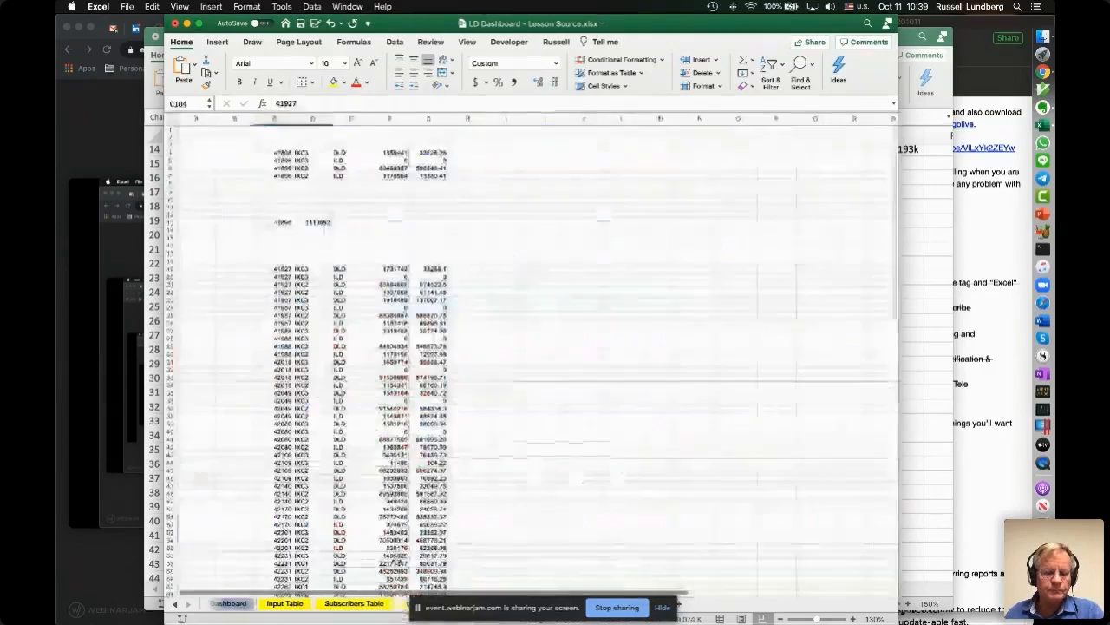
pyautogui.click(401, 605)
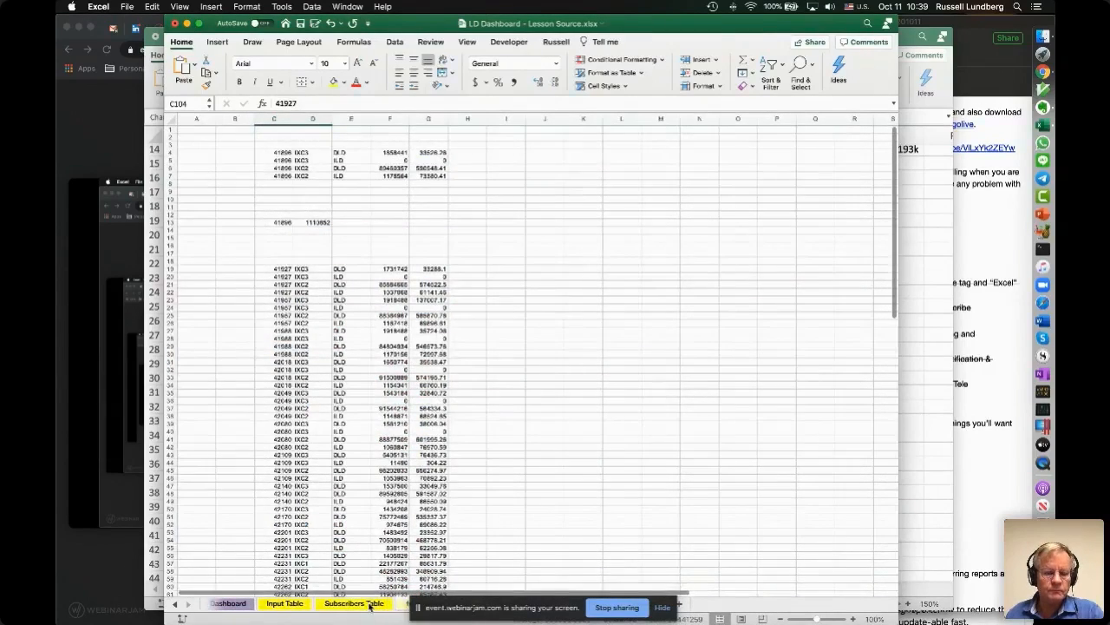
pyautogui.click(558, 239)
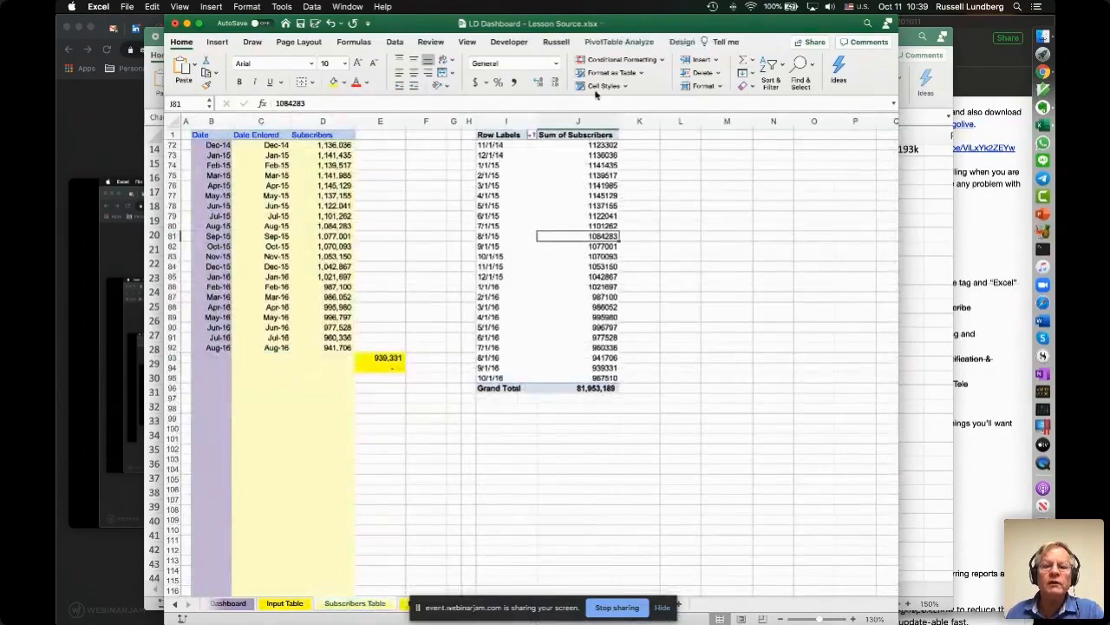
pyautogui.click(627, 42)
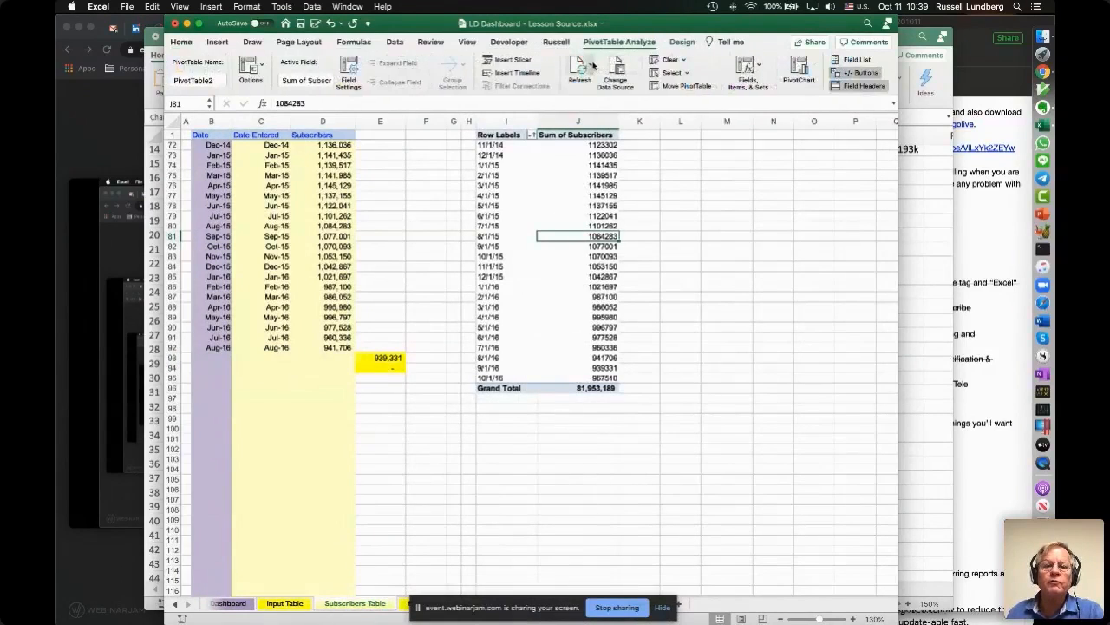
pyautogui.click(594, 65)
pyautogui.click(600, 100)
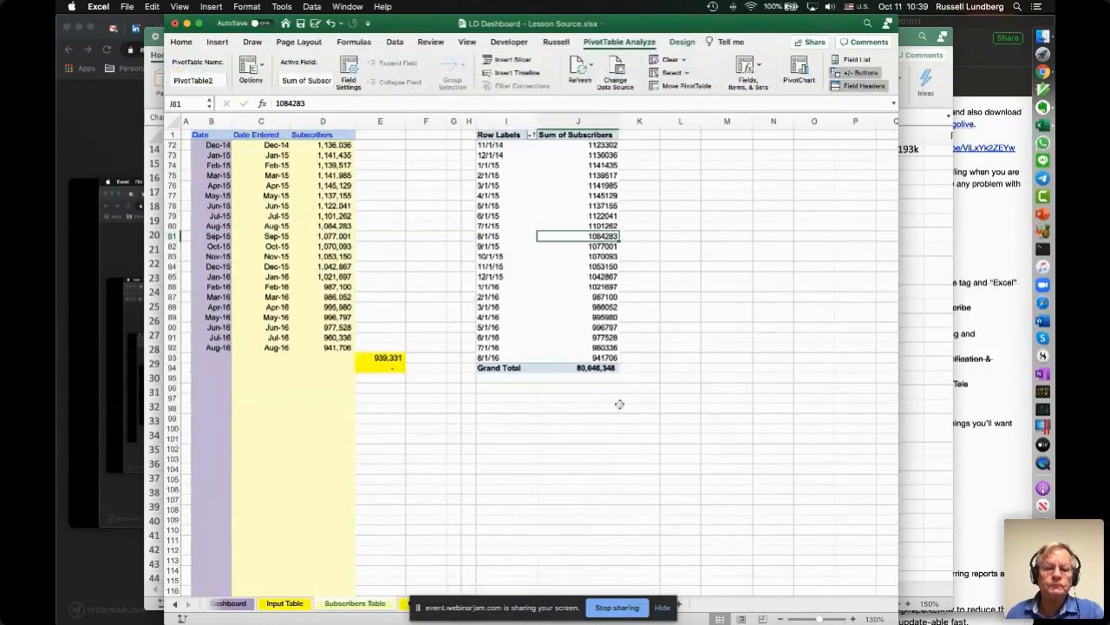
# Step: Examine the Dashboard sheet's title date, monthly table and chart titles, including the date formula in B6
pyautogui.click(228, 603)
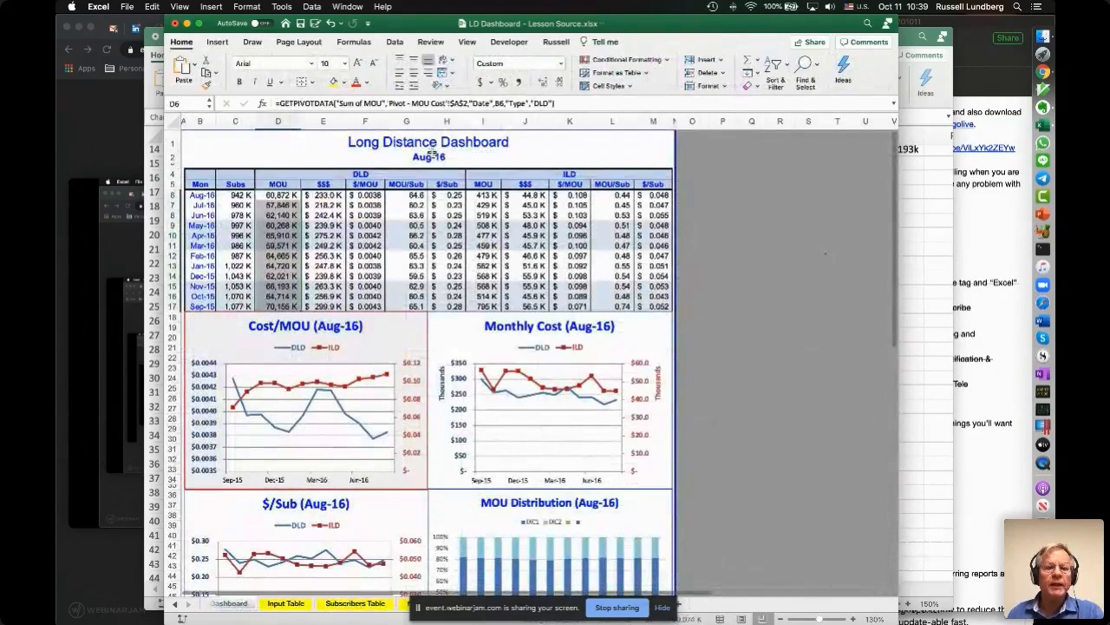
pyautogui.click(200, 194)
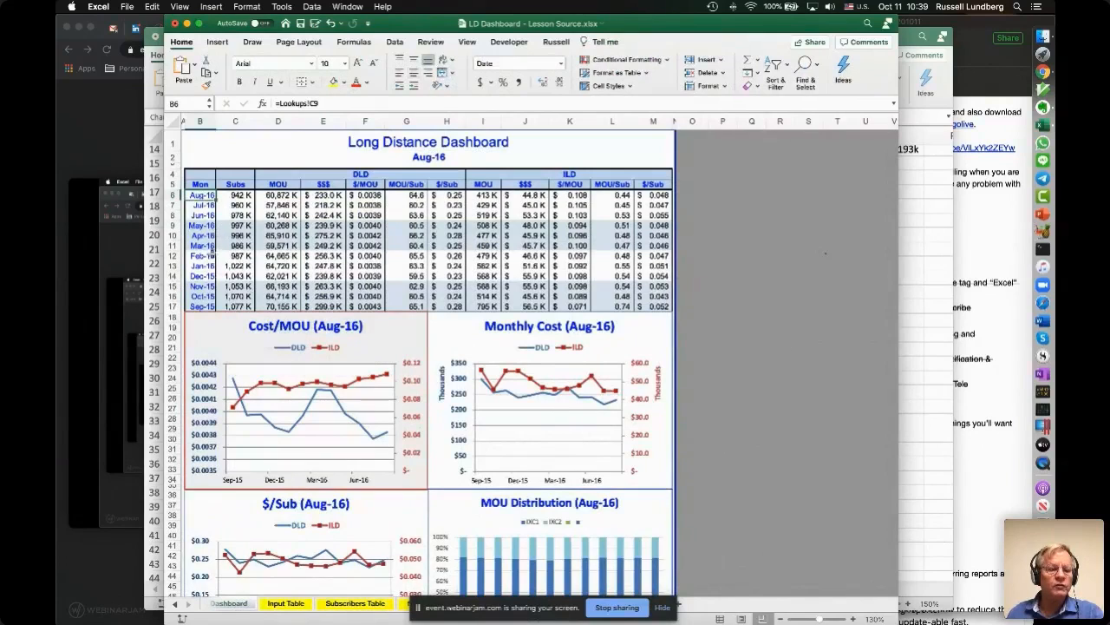
pyautogui.scroll(-2, 347, 391)
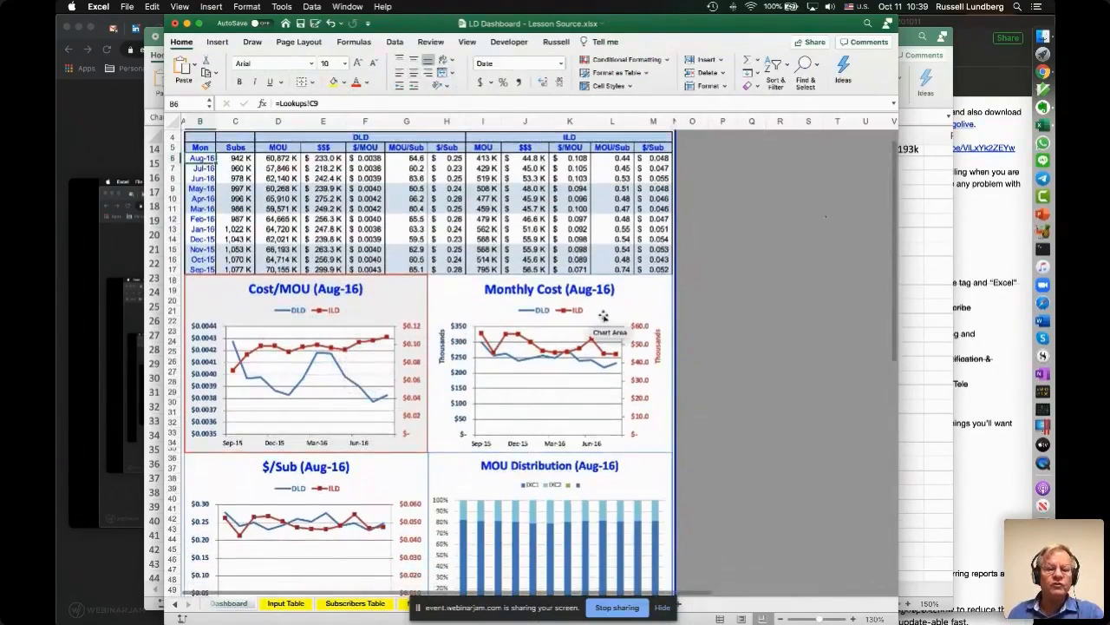
pyautogui.scroll(-3, 542, 473)
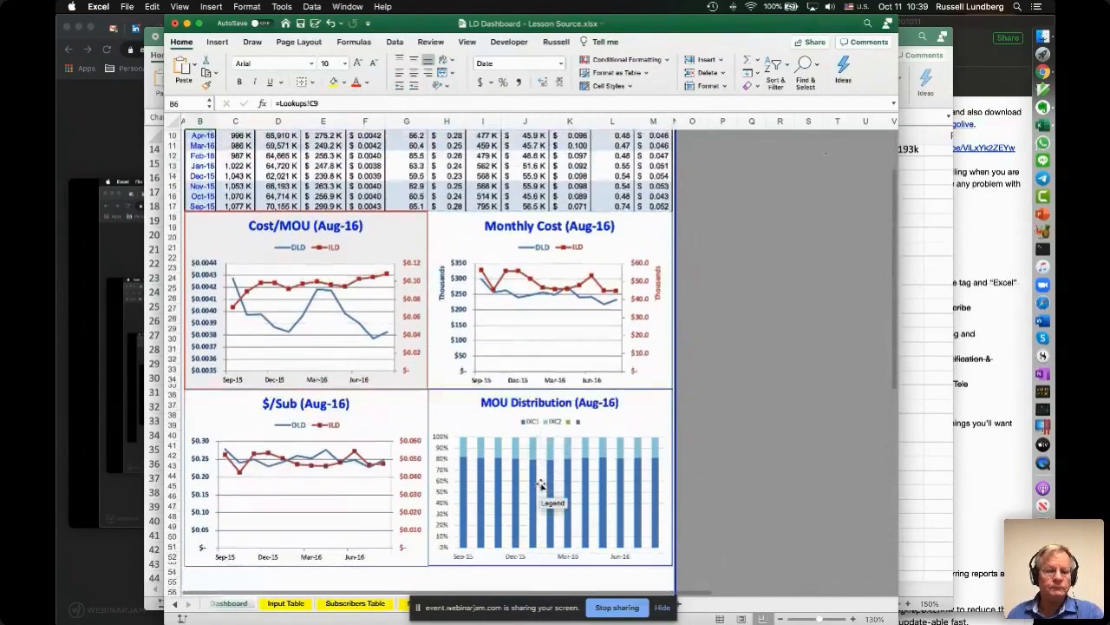
pyautogui.scroll(-1, 607, 425)
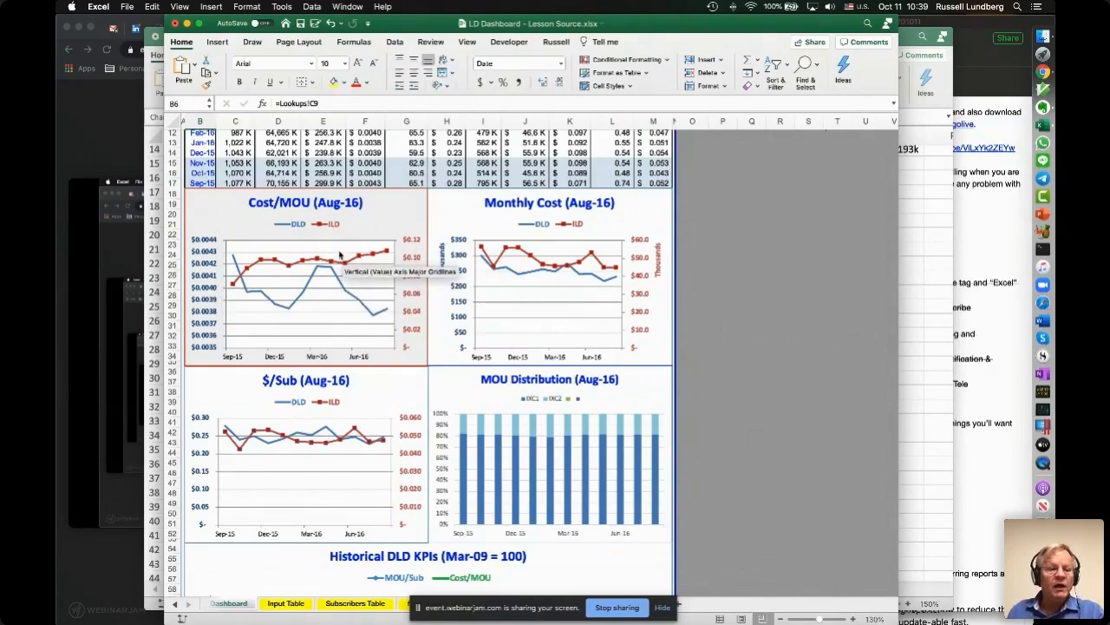
pyautogui.scroll(-2, 505, 446)
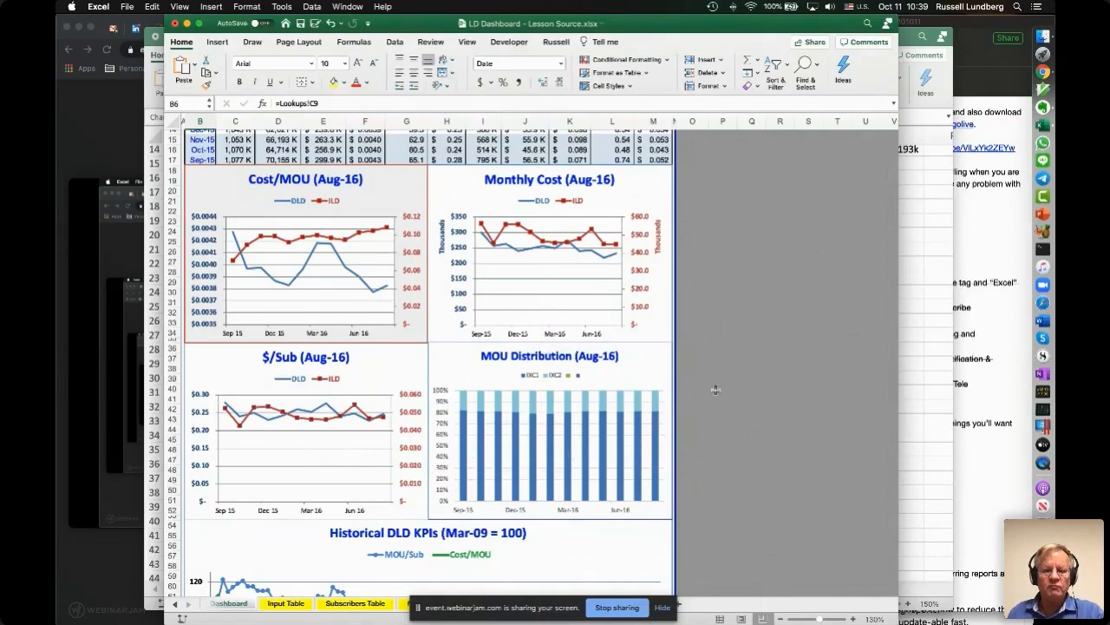
pyautogui.scroll(-3, 681, 499)
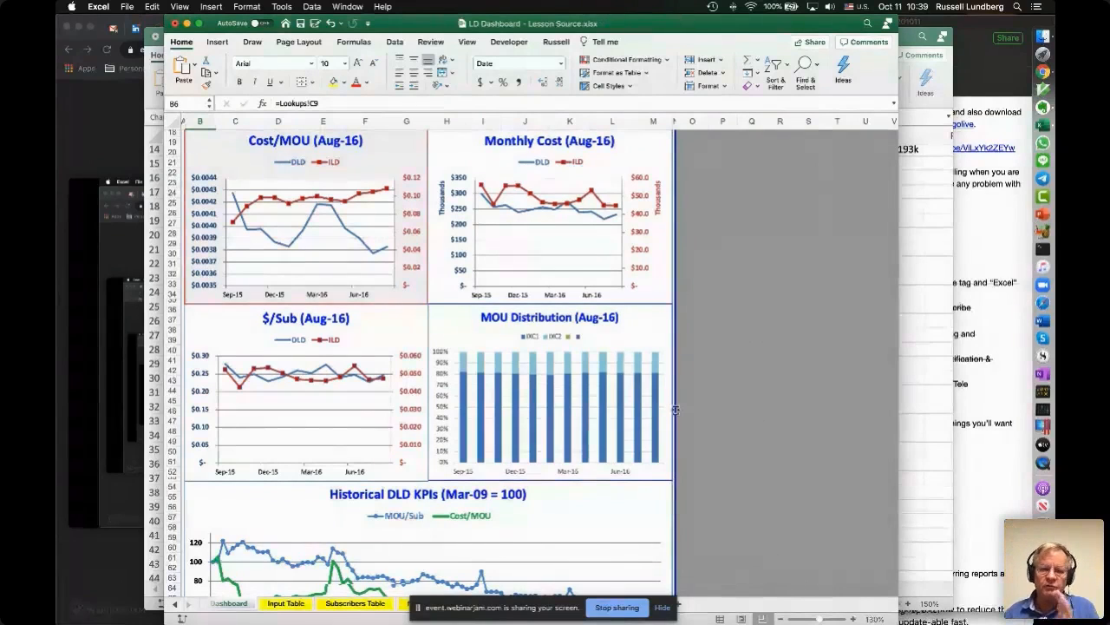
pyautogui.moveTo(599, 428)
pyautogui.scroll(2, 599, 427)
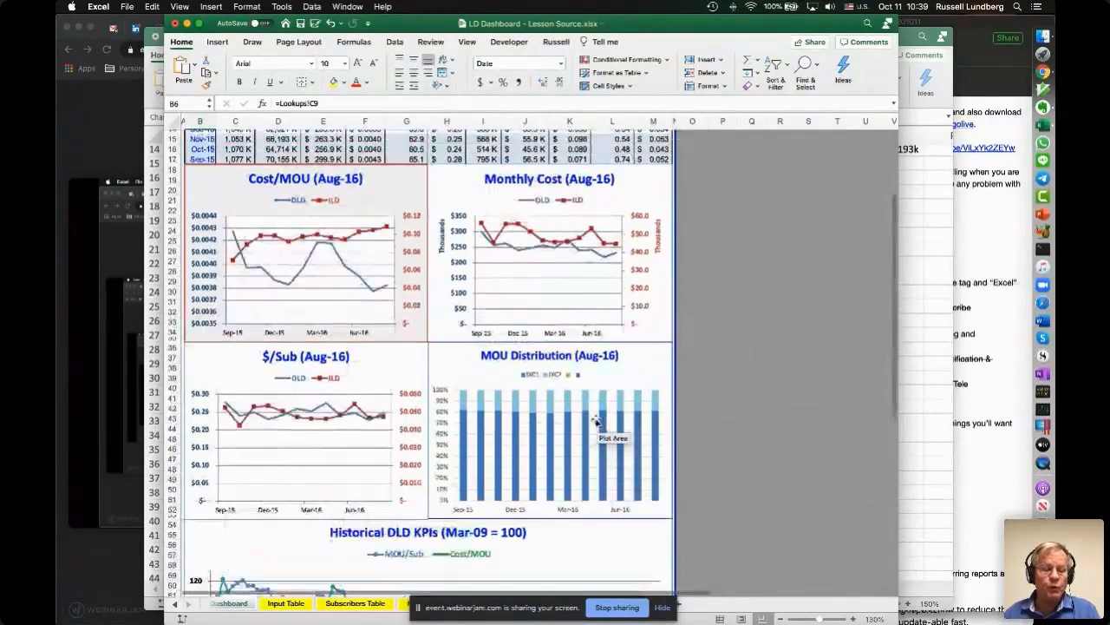
pyautogui.click(286, 603)
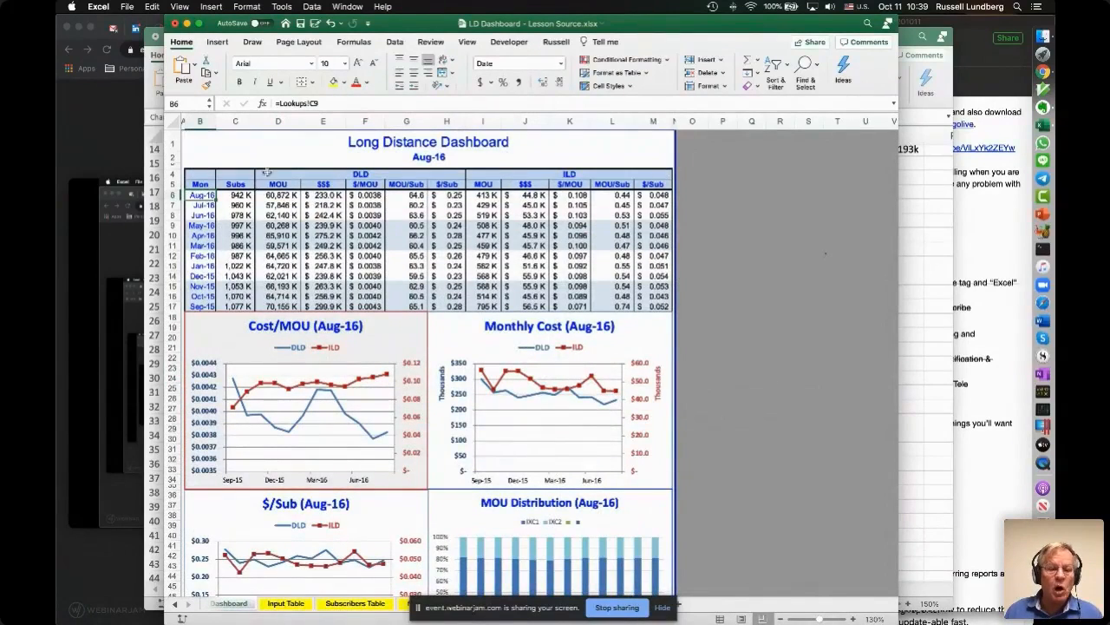
# Step: On the Input Table sheet, copy the three September 2016 invoice rows from O339:S341 and paste them as values starting at C341
pyautogui.scroll(-3, 277, 364)
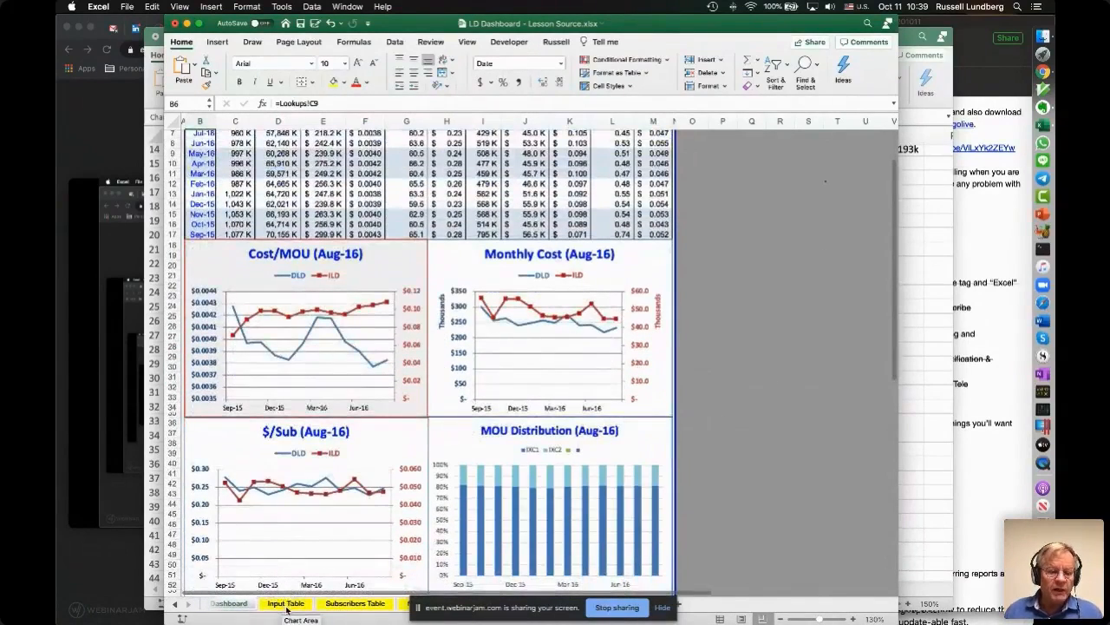
pyautogui.click(287, 605)
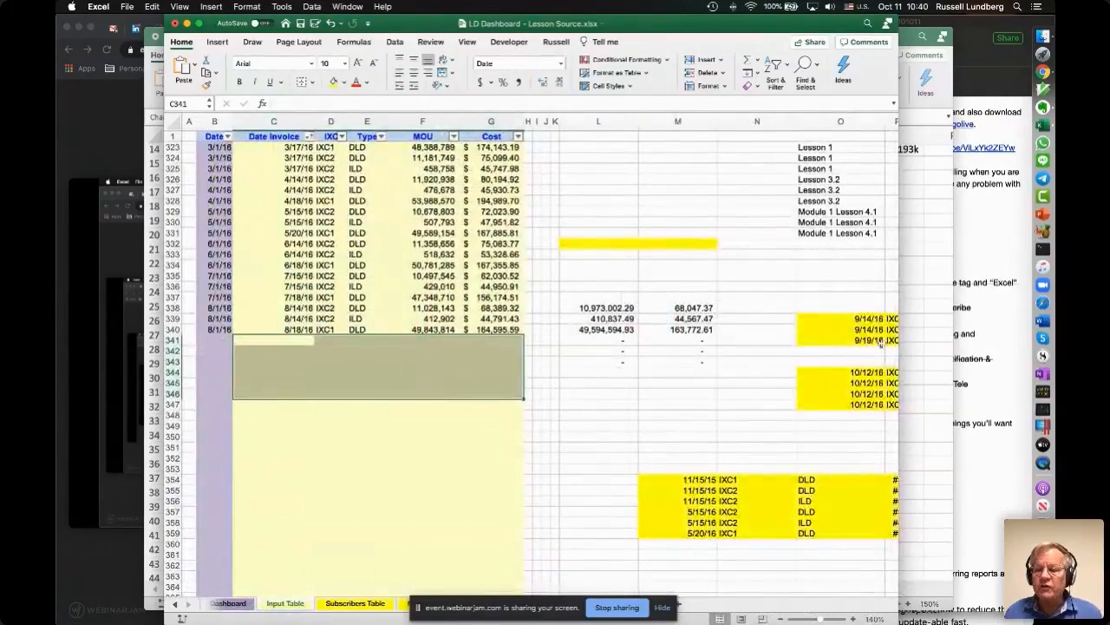
pyautogui.moveTo(861, 319)
pyautogui.mouseDown()
pyautogui.moveTo(893, 320)
pyautogui.moveTo(861, 319)
pyautogui.moveTo(861, 340)
pyautogui.mouseUp()
pyautogui.press('cmd+c')
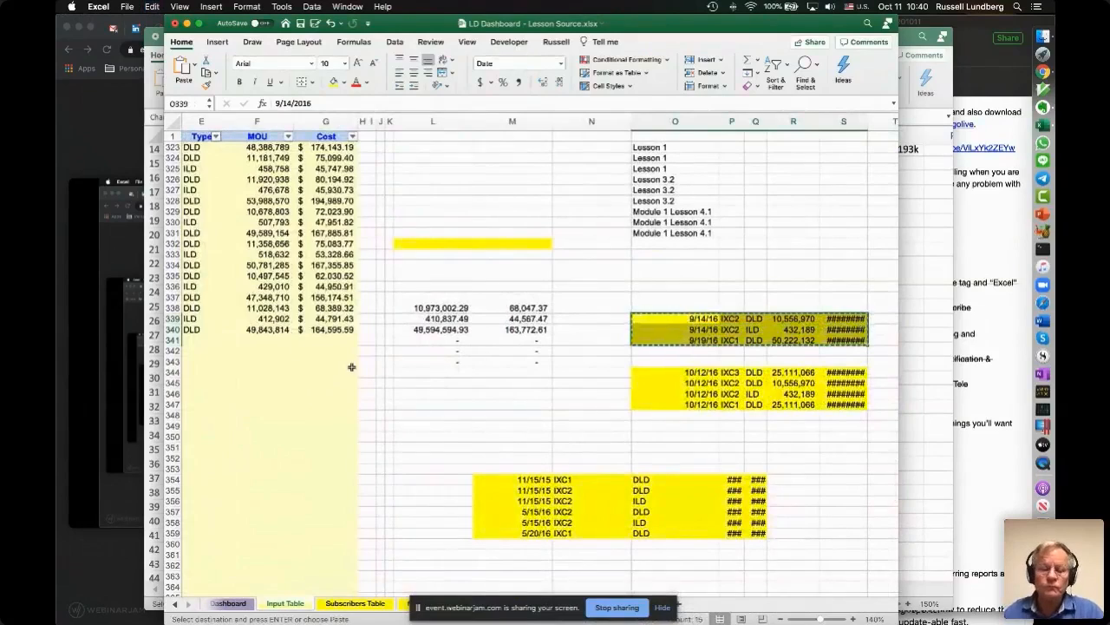
pyautogui.click(276, 342)
pyautogui.press('Left')
pyautogui.press('Left')
pyautogui.press('Left')
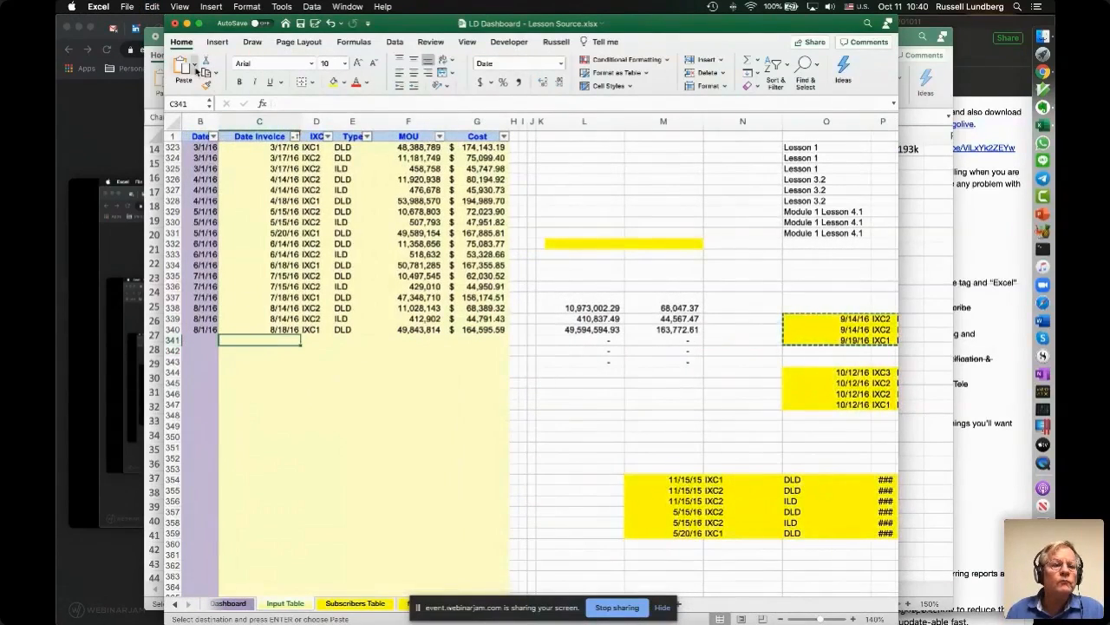
pyautogui.click(198, 71)
pyautogui.click(222, 218)
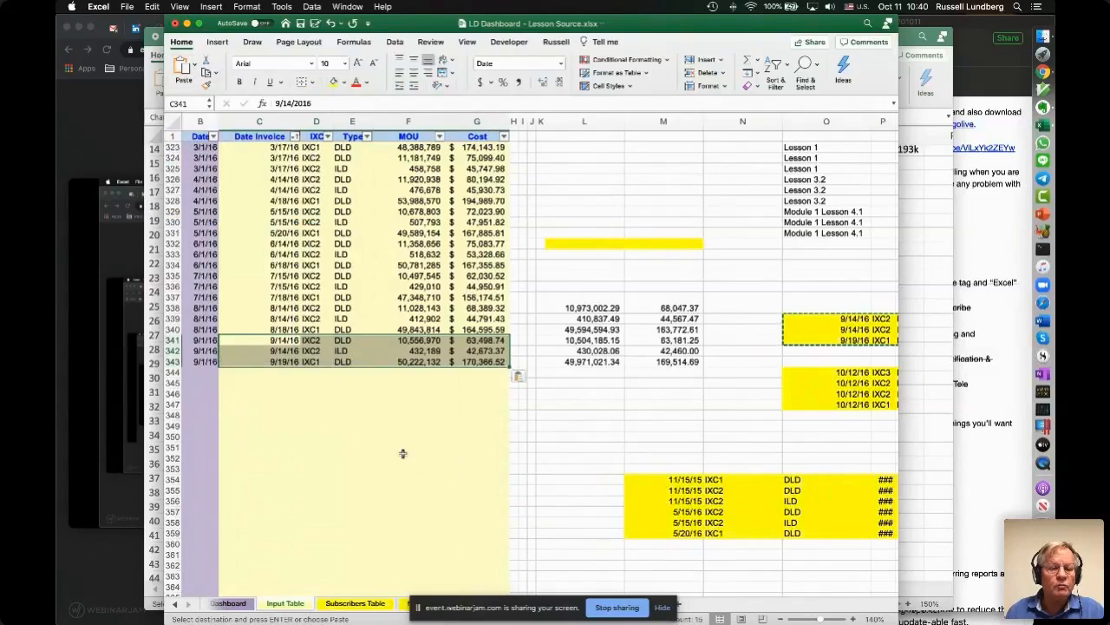
# Step: On the Subscribers Table sheet, enter the date 9/1 in C93 and paste the 939,331 count from E93 as a value into D93
pyautogui.click(355, 603)
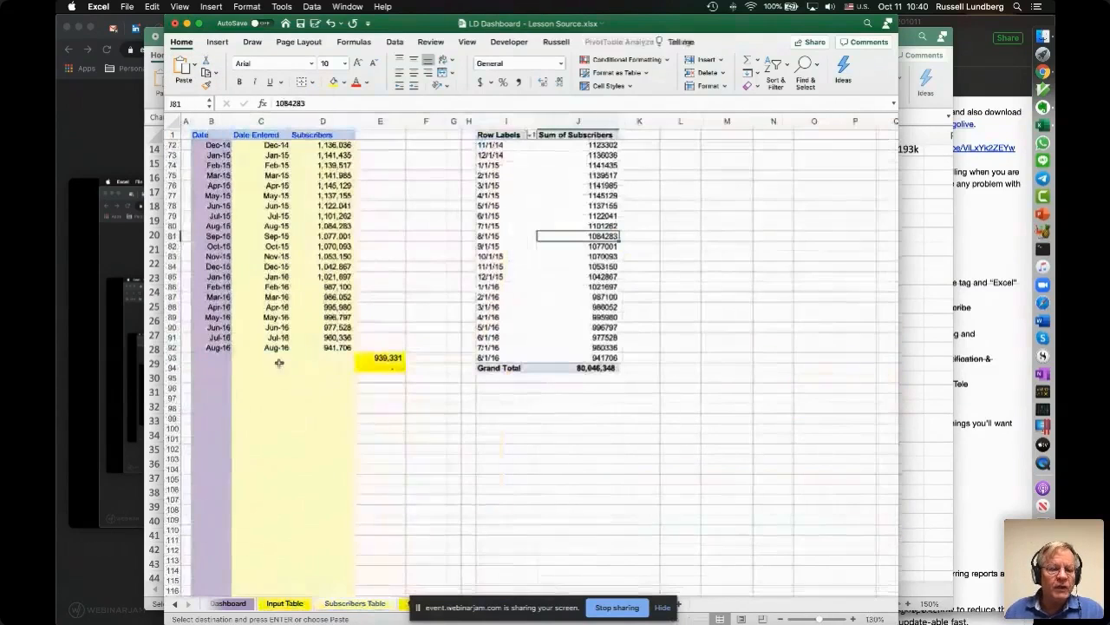
pyautogui.click(275, 359)
pyautogui.write('09')
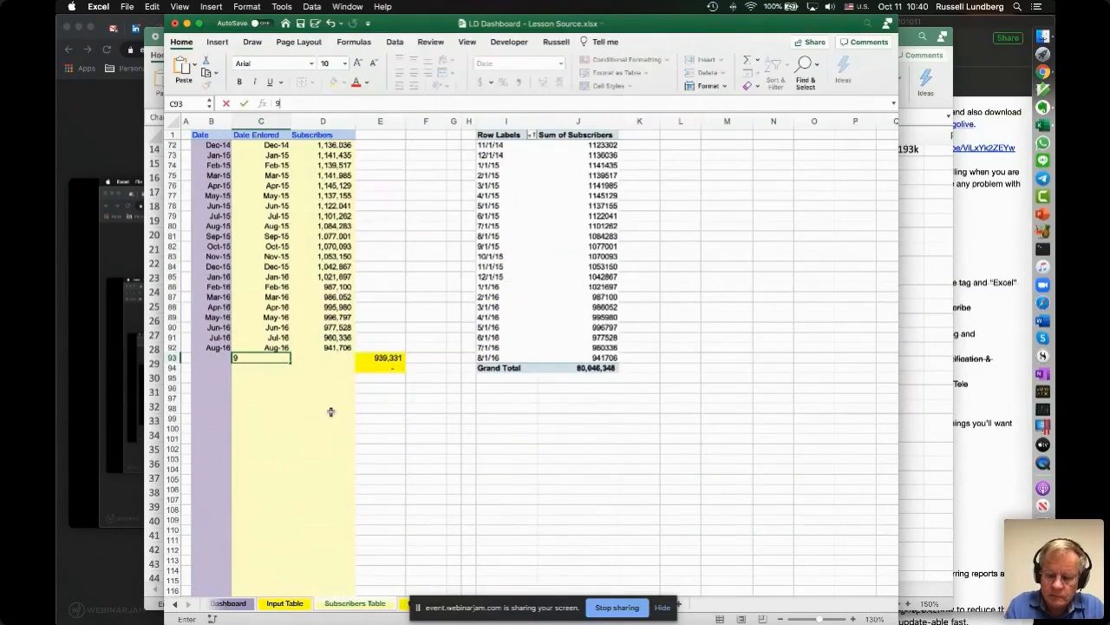
pyautogui.write('/1')
pyautogui.press('Tab')
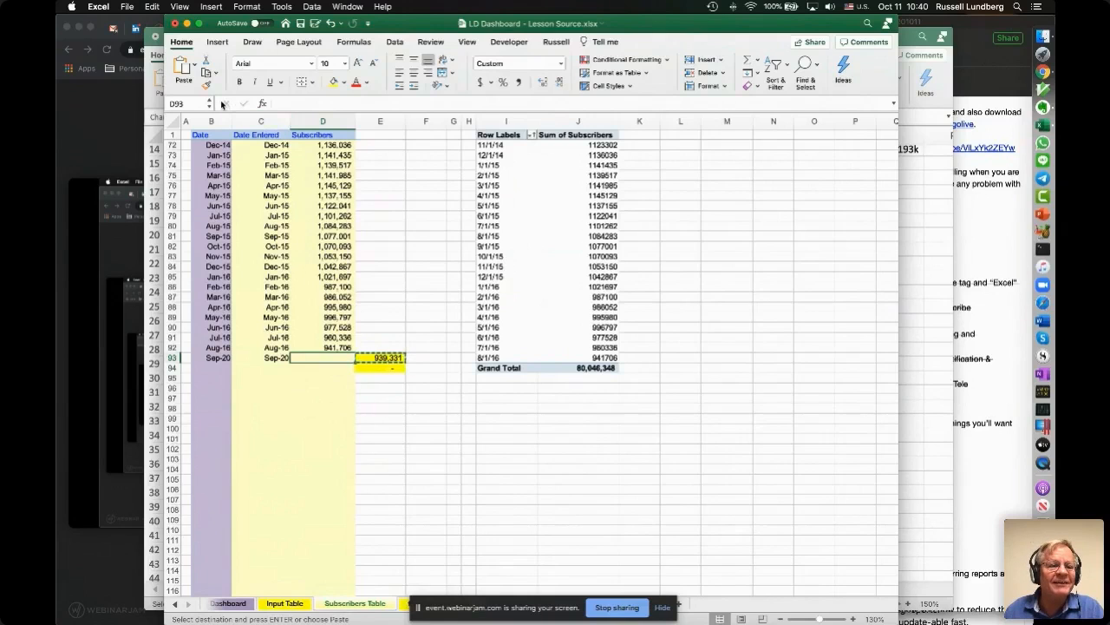
pyautogui.click(193, 66)
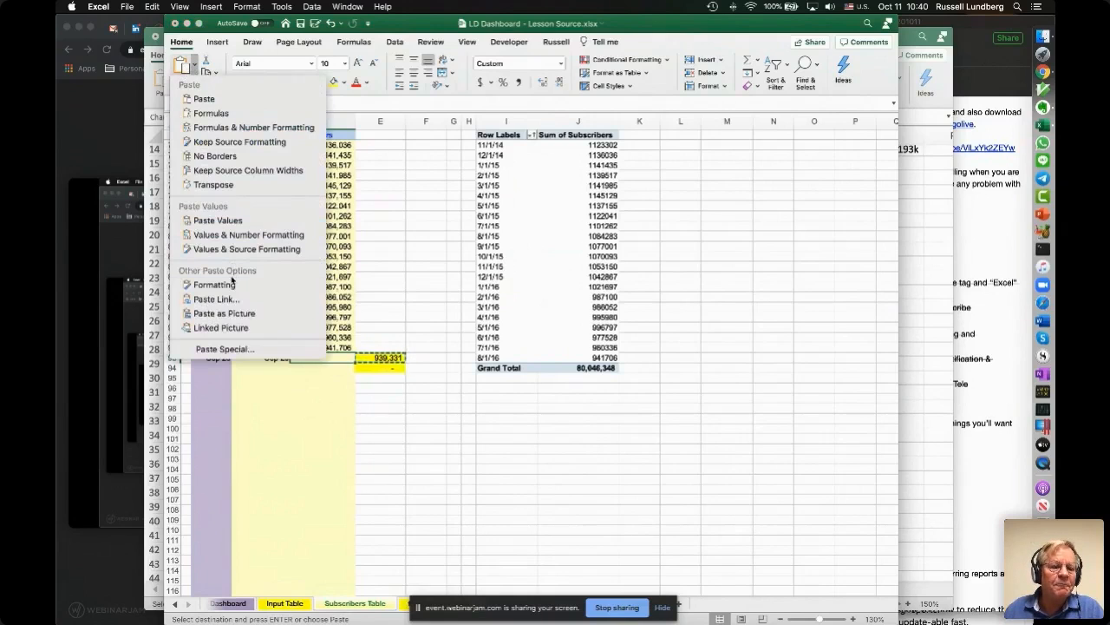
pyautogui.click(217, 221)
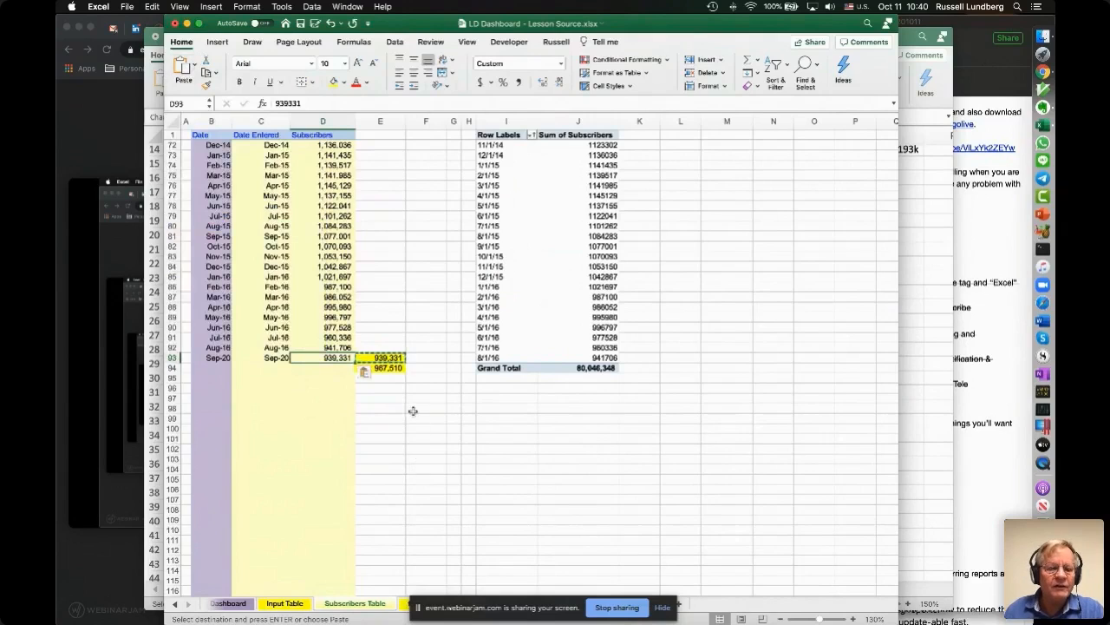
pyautogui.moveTo(276, 348); pyautogui.dragTo(276, 357)
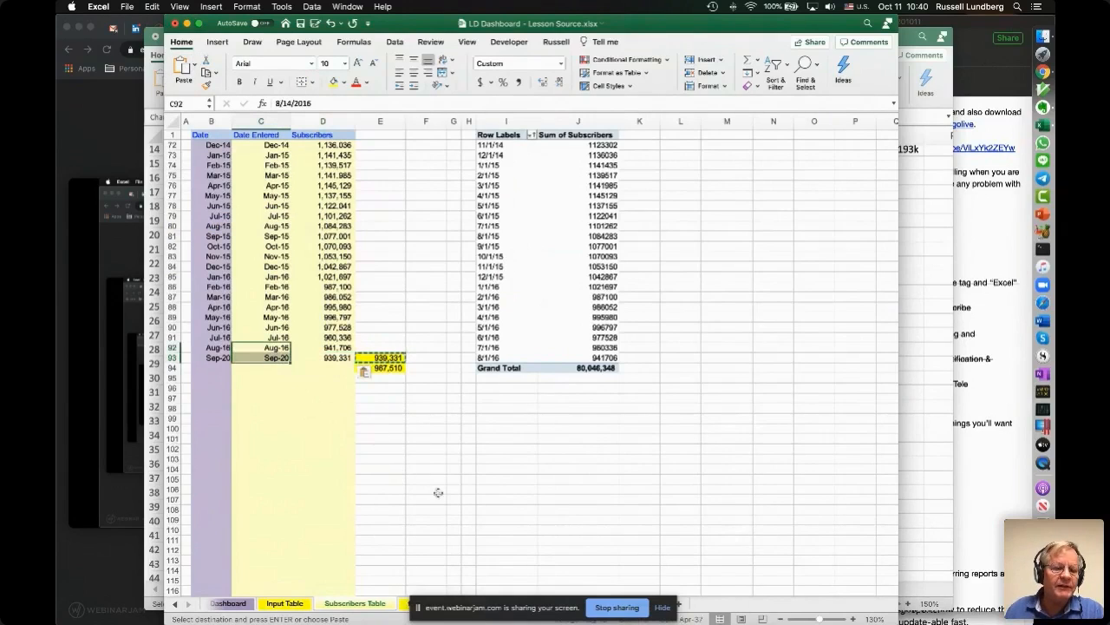
pyautogui.press('Escape')
pyautogui.write('9/1/')
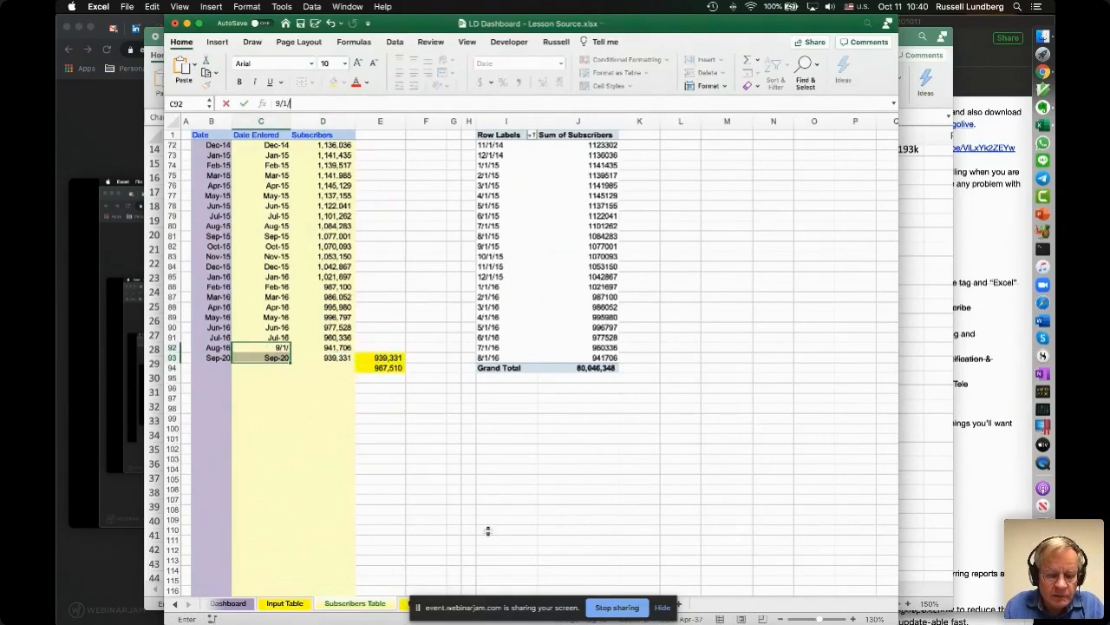
pyautogui.write('2016')
pyautogui.press('Return')
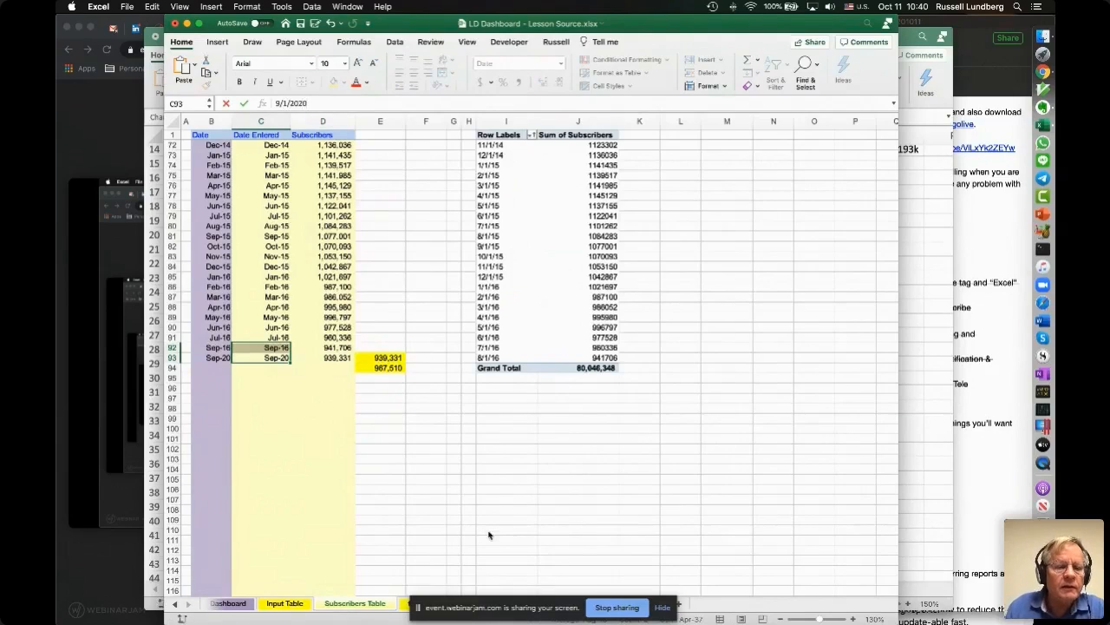
pyautogui.press('super+z')
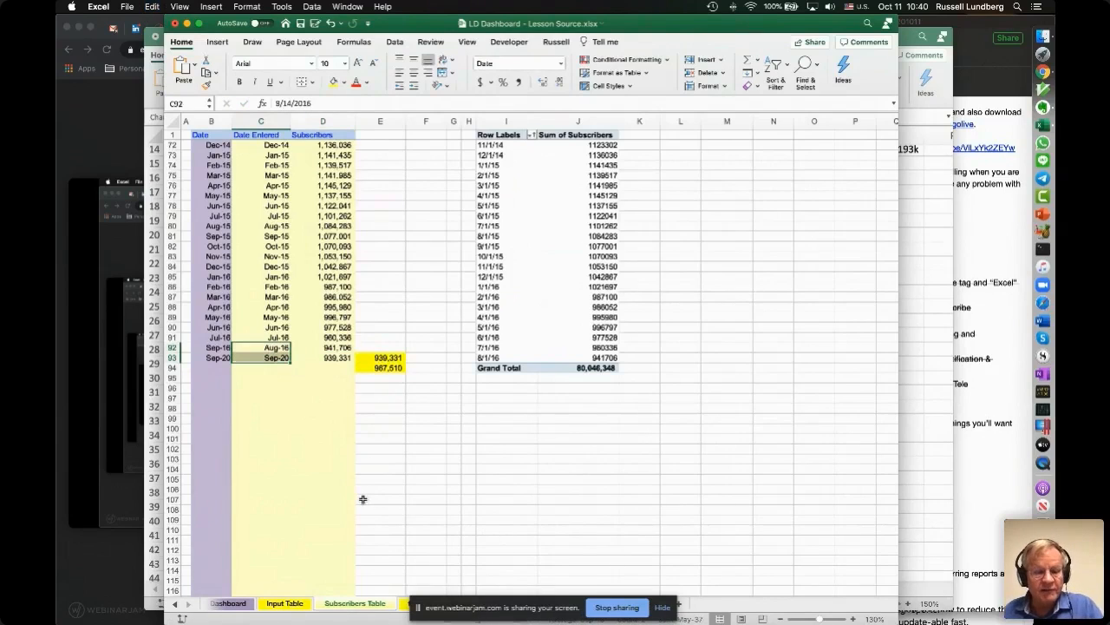
# Step: Correct the year of the date in C93 so that it reads 9/1/2016
pyautogui.click(278, 359)
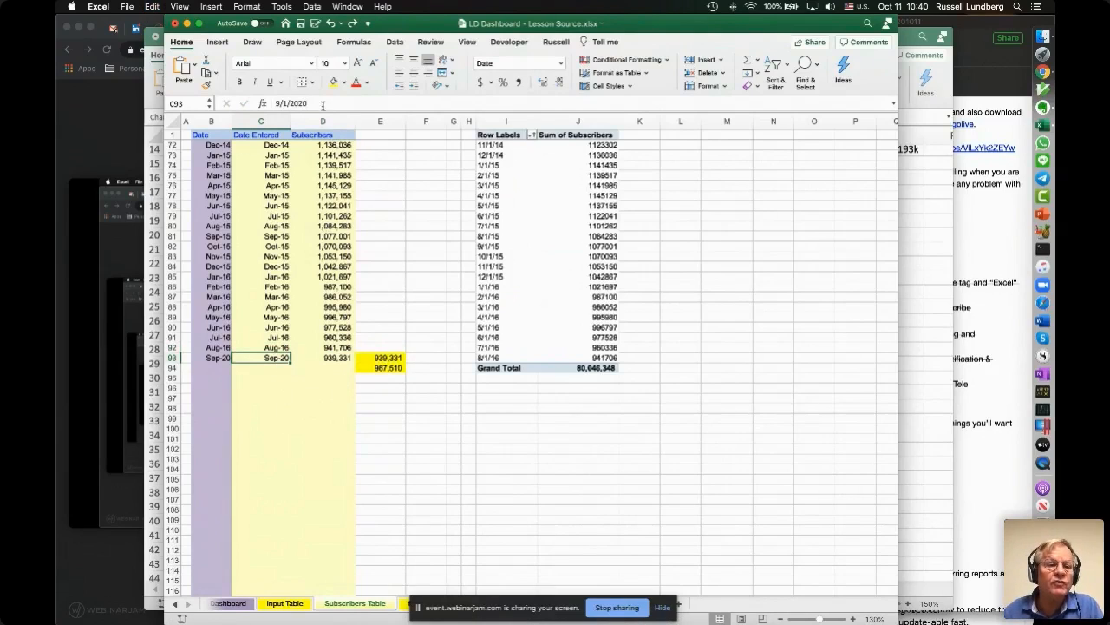
pyautogui.click(315, 104)
pyautogui.press('BackSpace')
pyautogui.press('BackSpace')
pyautogui.write('16')
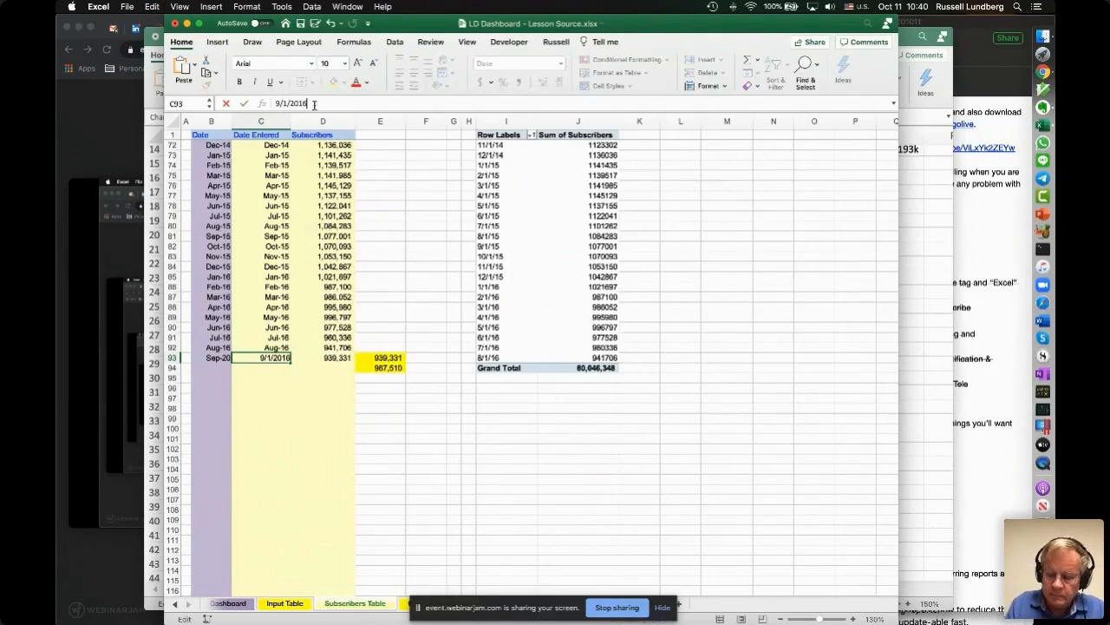
pyautogui.press('Return')
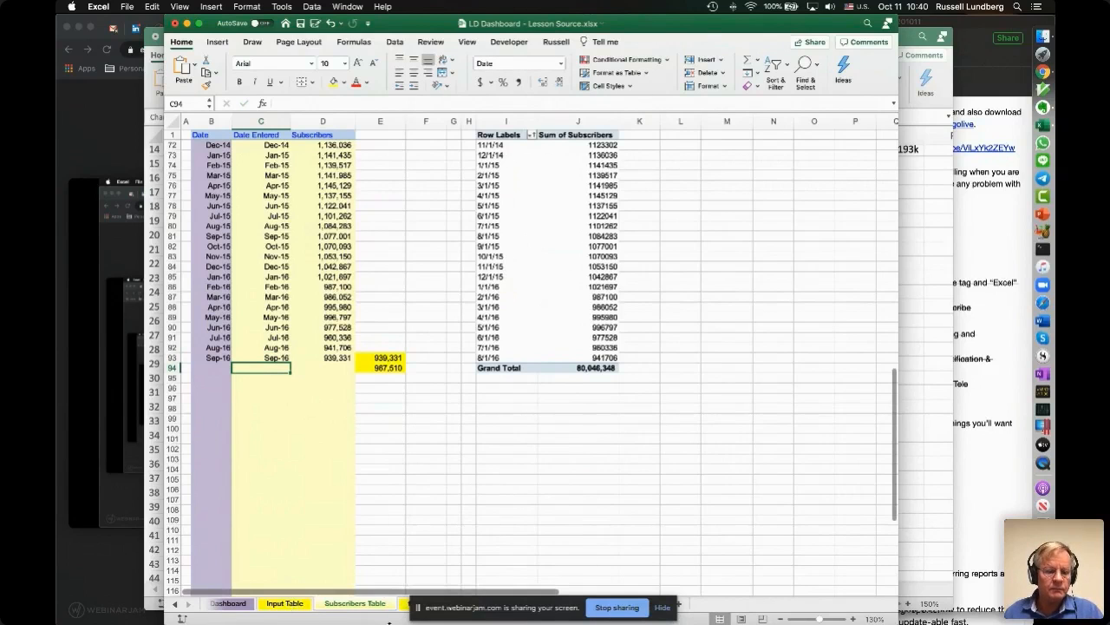
# Step: Refresh all PivotTables in the workbook from the Sum of Subscribers PivotTable on the Subscribers Table sheet
pyautogui.click(284, 604)
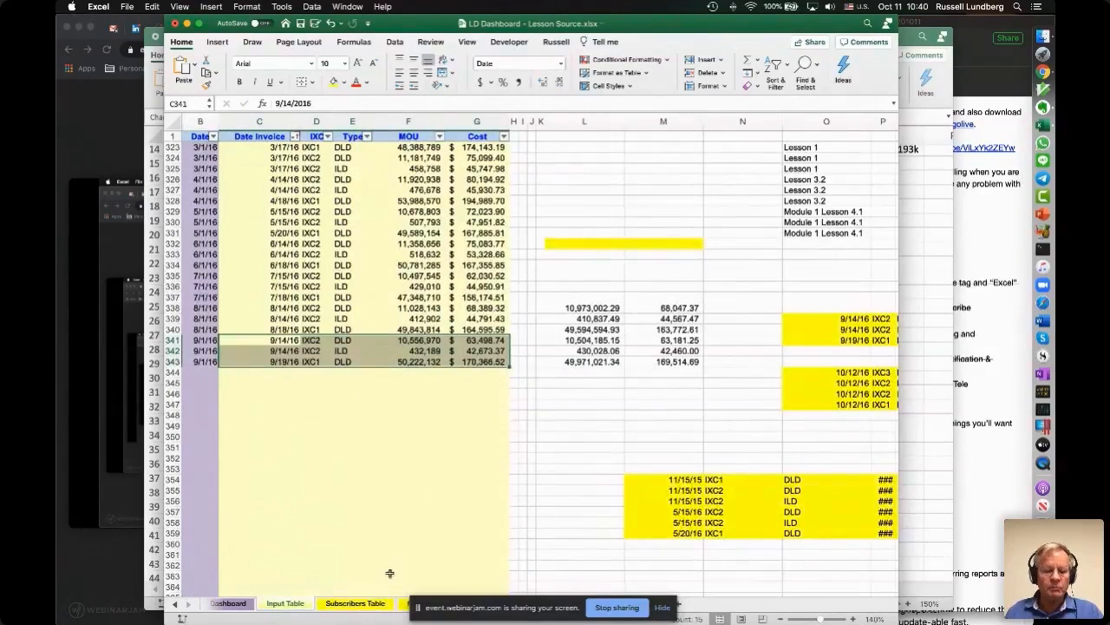
pyautogui.click(350, 605)
pyautogui.click(598, 172)
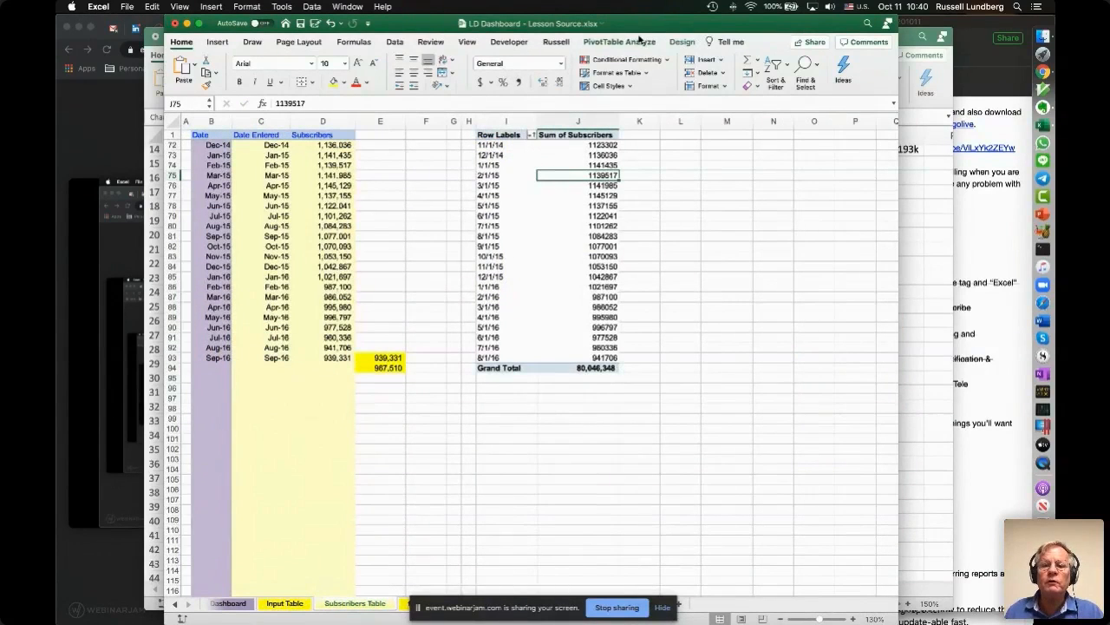
pyautogui.click(639, 39)
pyautogui.click(590, 69)
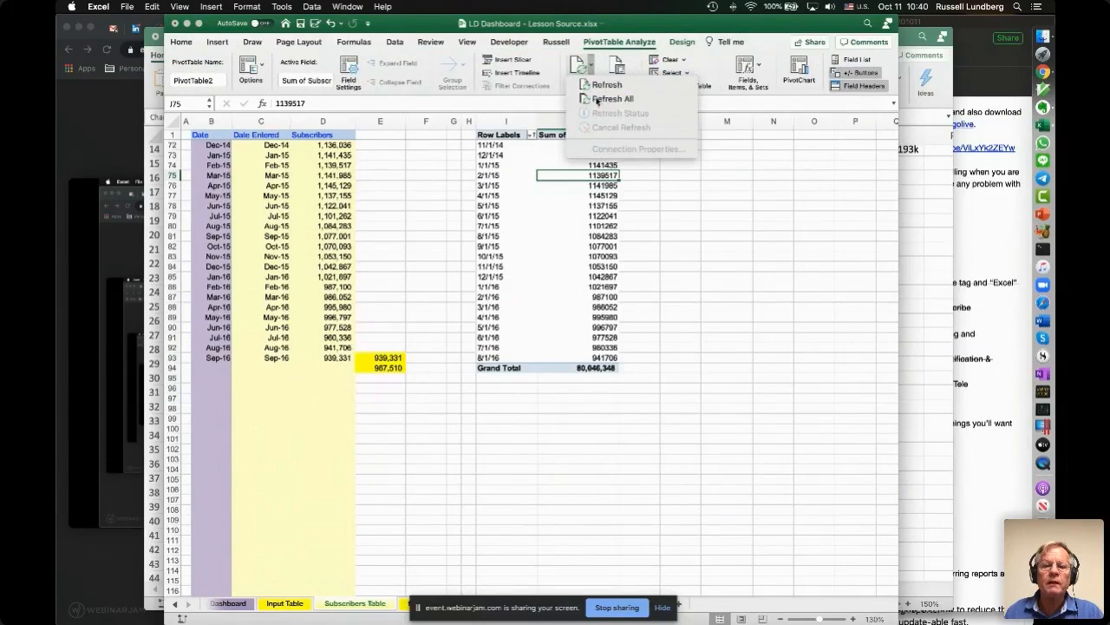
pyautogui.click(607, 99)
# Step: Examine the Dashboard's monthly table, the Cost/MOU title's linked formula and the charts through Historical DLD KPIs, and return to the WebinarJam broadcast in Chrome
pyautogui.click(230, 603)
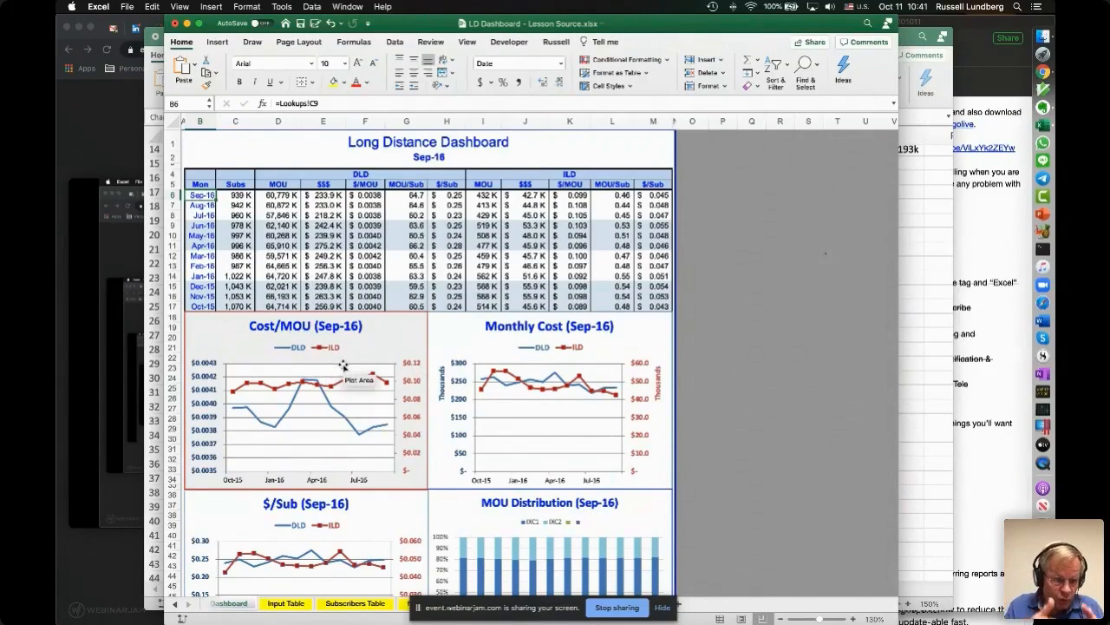
pyautogui.click(354, 327)
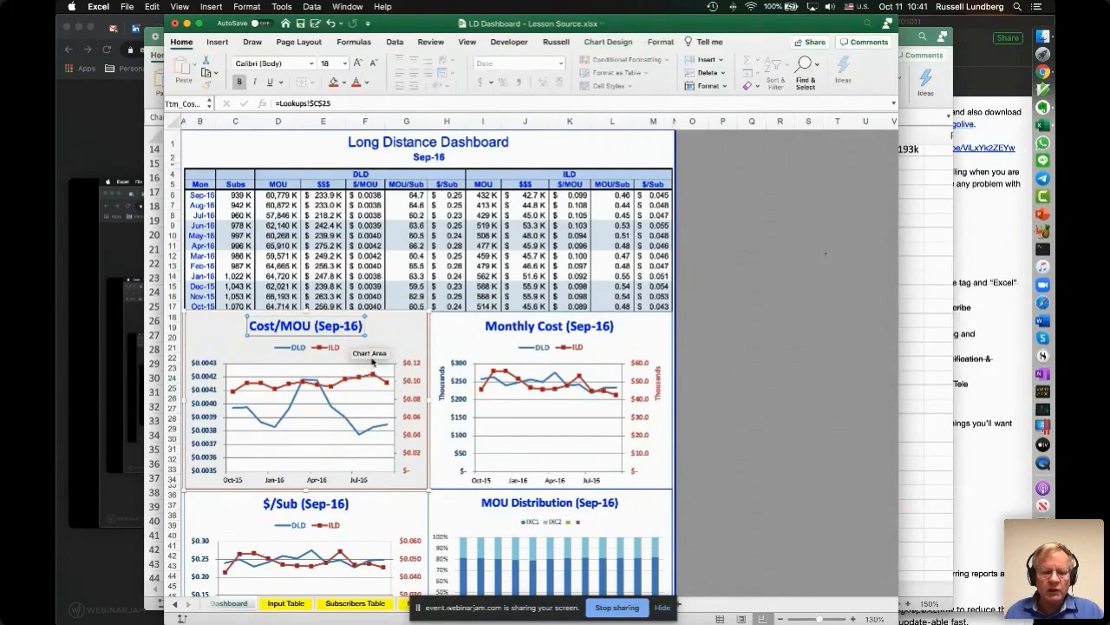
pyautogui.click(420, 438)
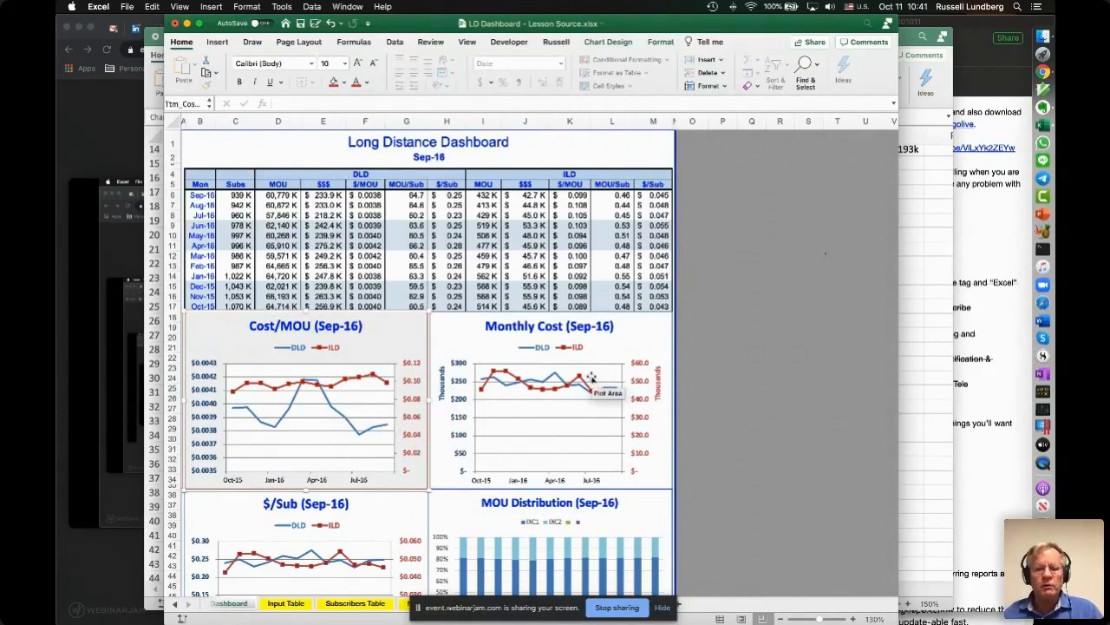
pyautogui.scroll(-5, 617, 347)
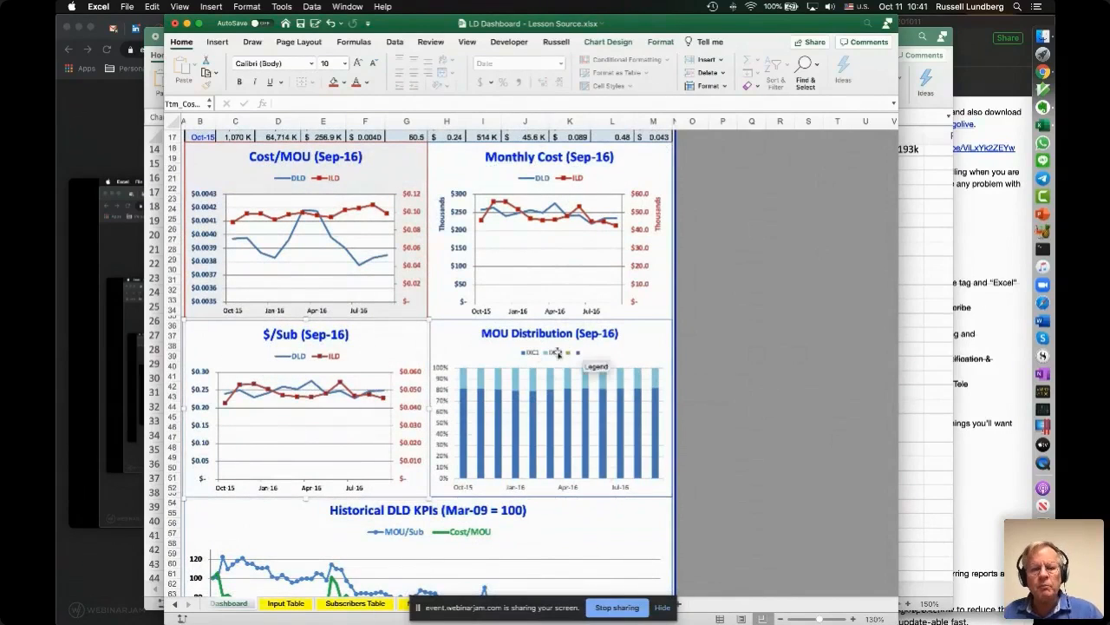
pyautogui.click(454, 340)
pyautogui.scroll(-3, 592, 542)
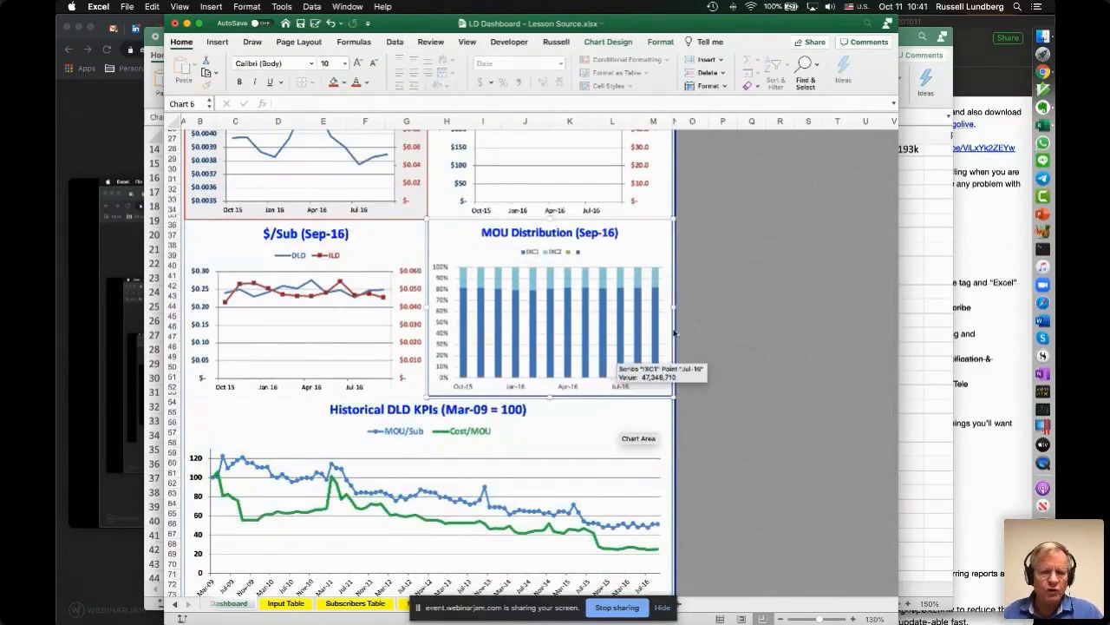
pyautogui.scroll(-2, 528, 539)
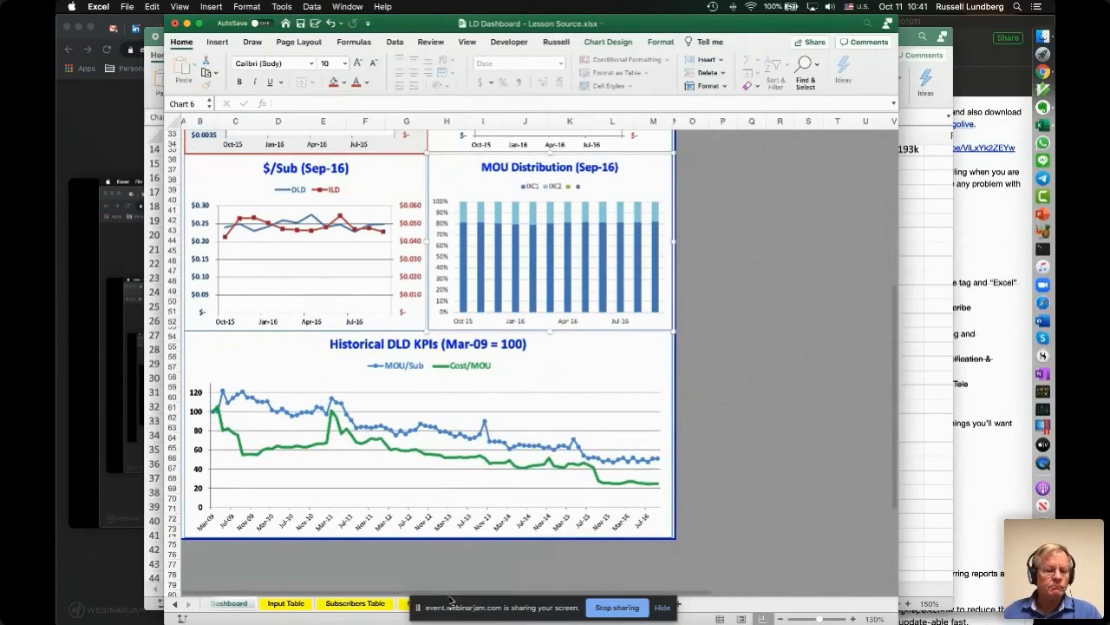
pyautogui.scroll(9, 469, 567)
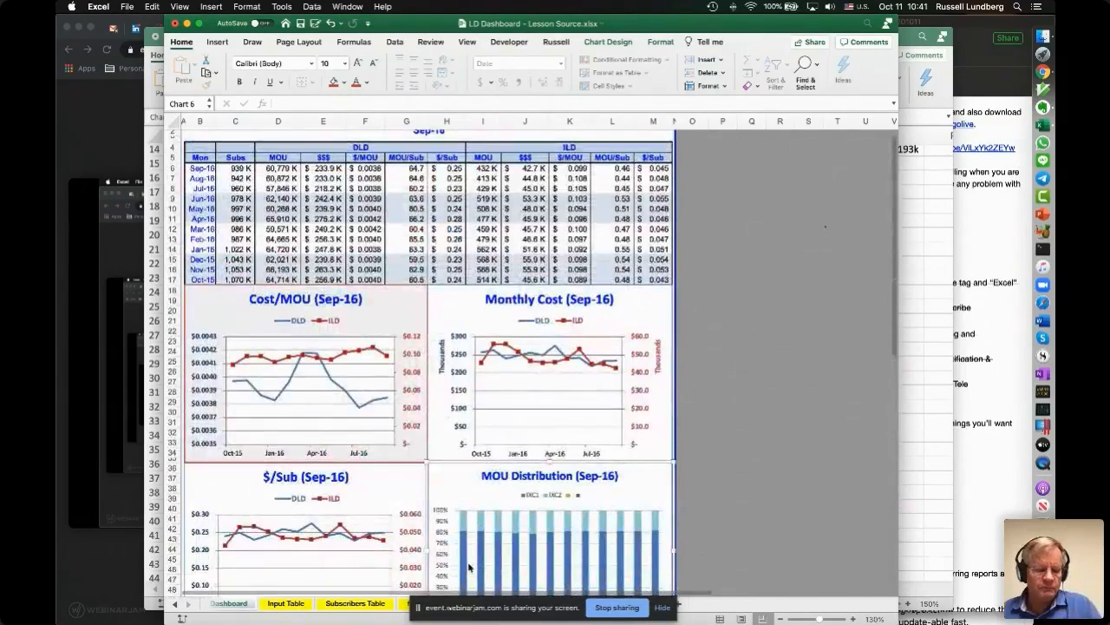
pyautogui.press('super+Tab')
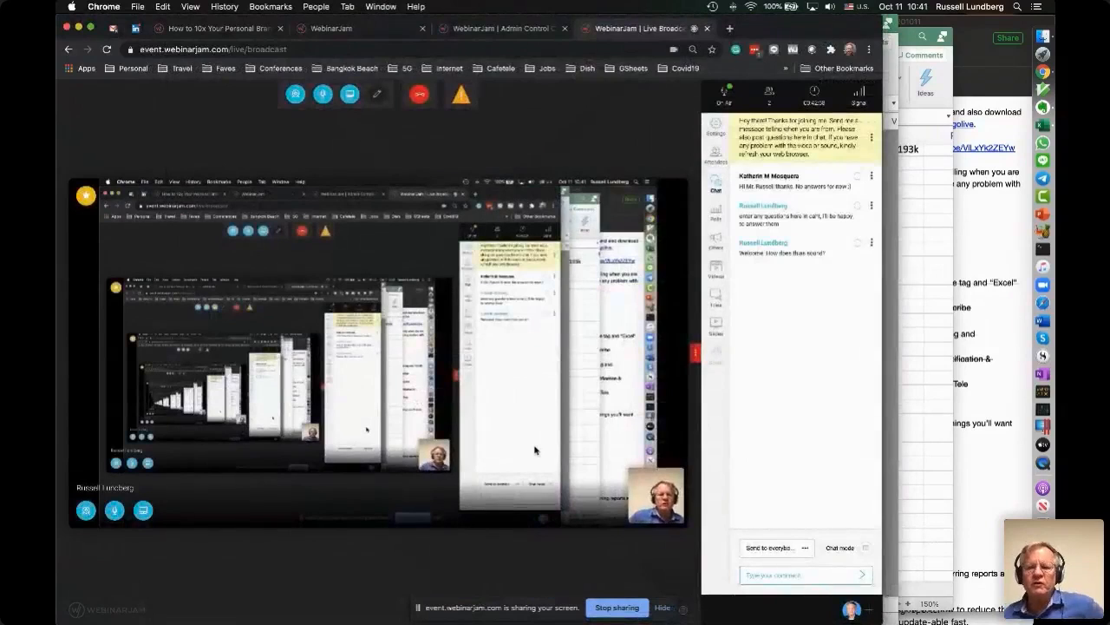